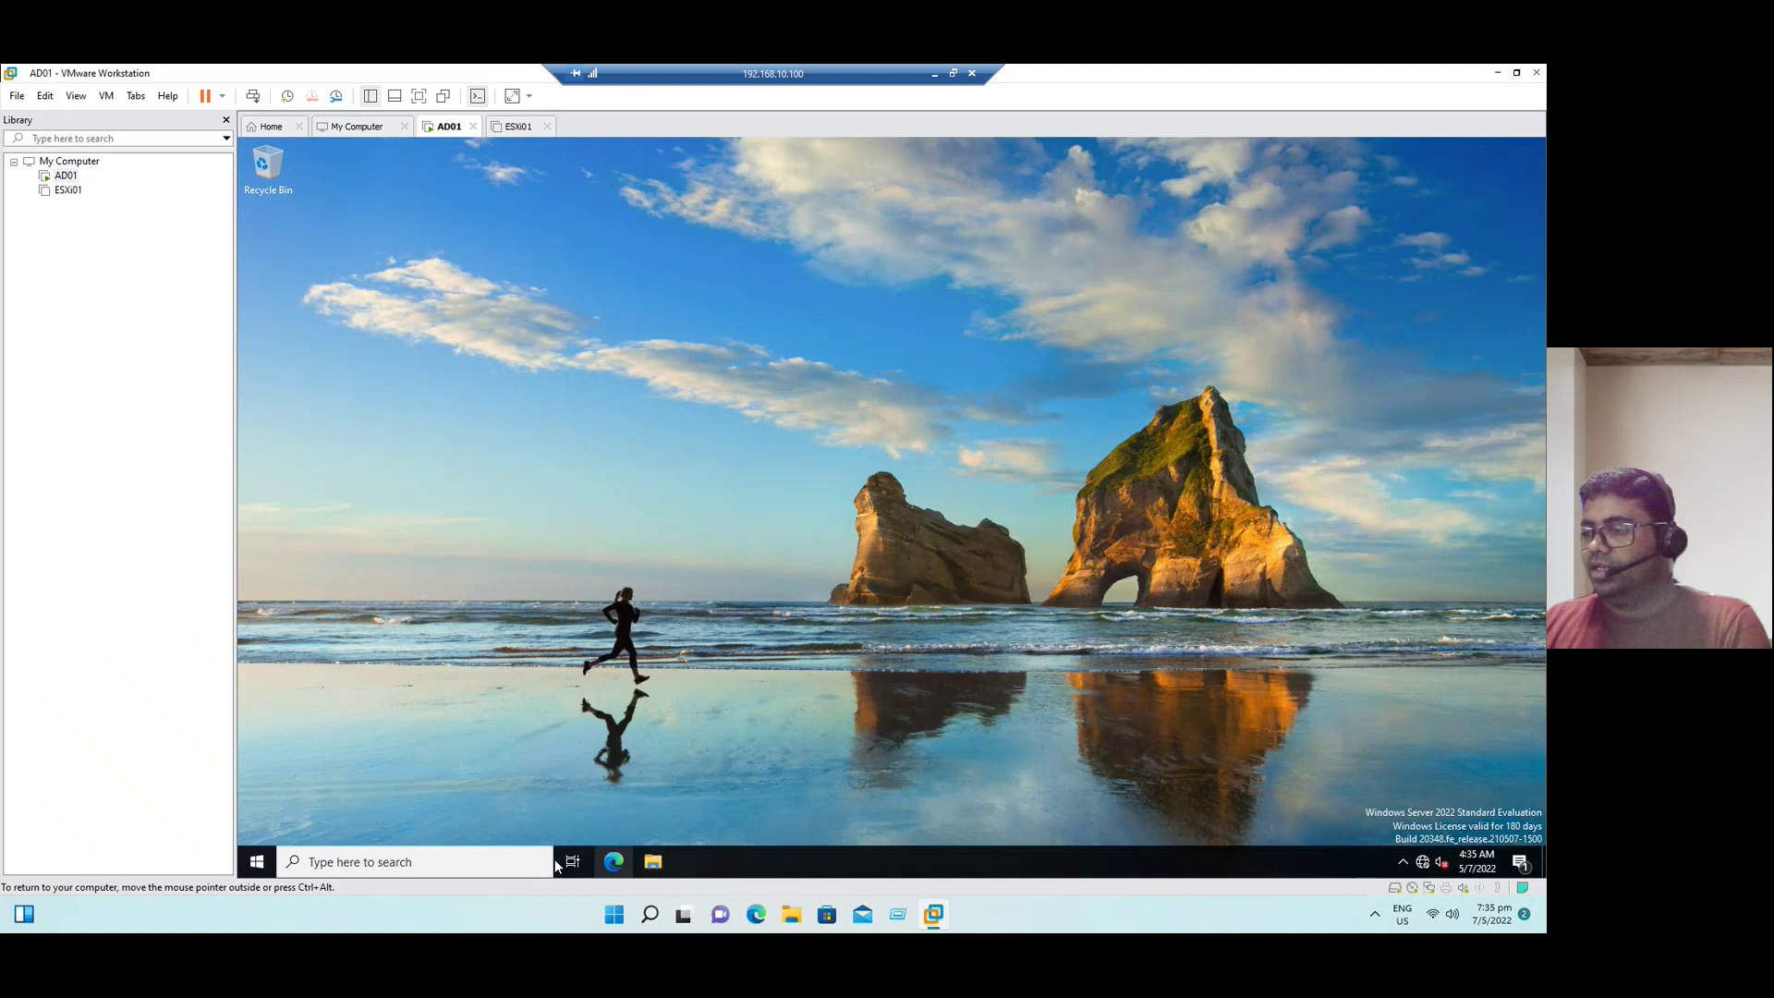
# Step: Launch Server Manager from Start and open the Add Roles and Features wizard
pyautogui.click(268, 870)
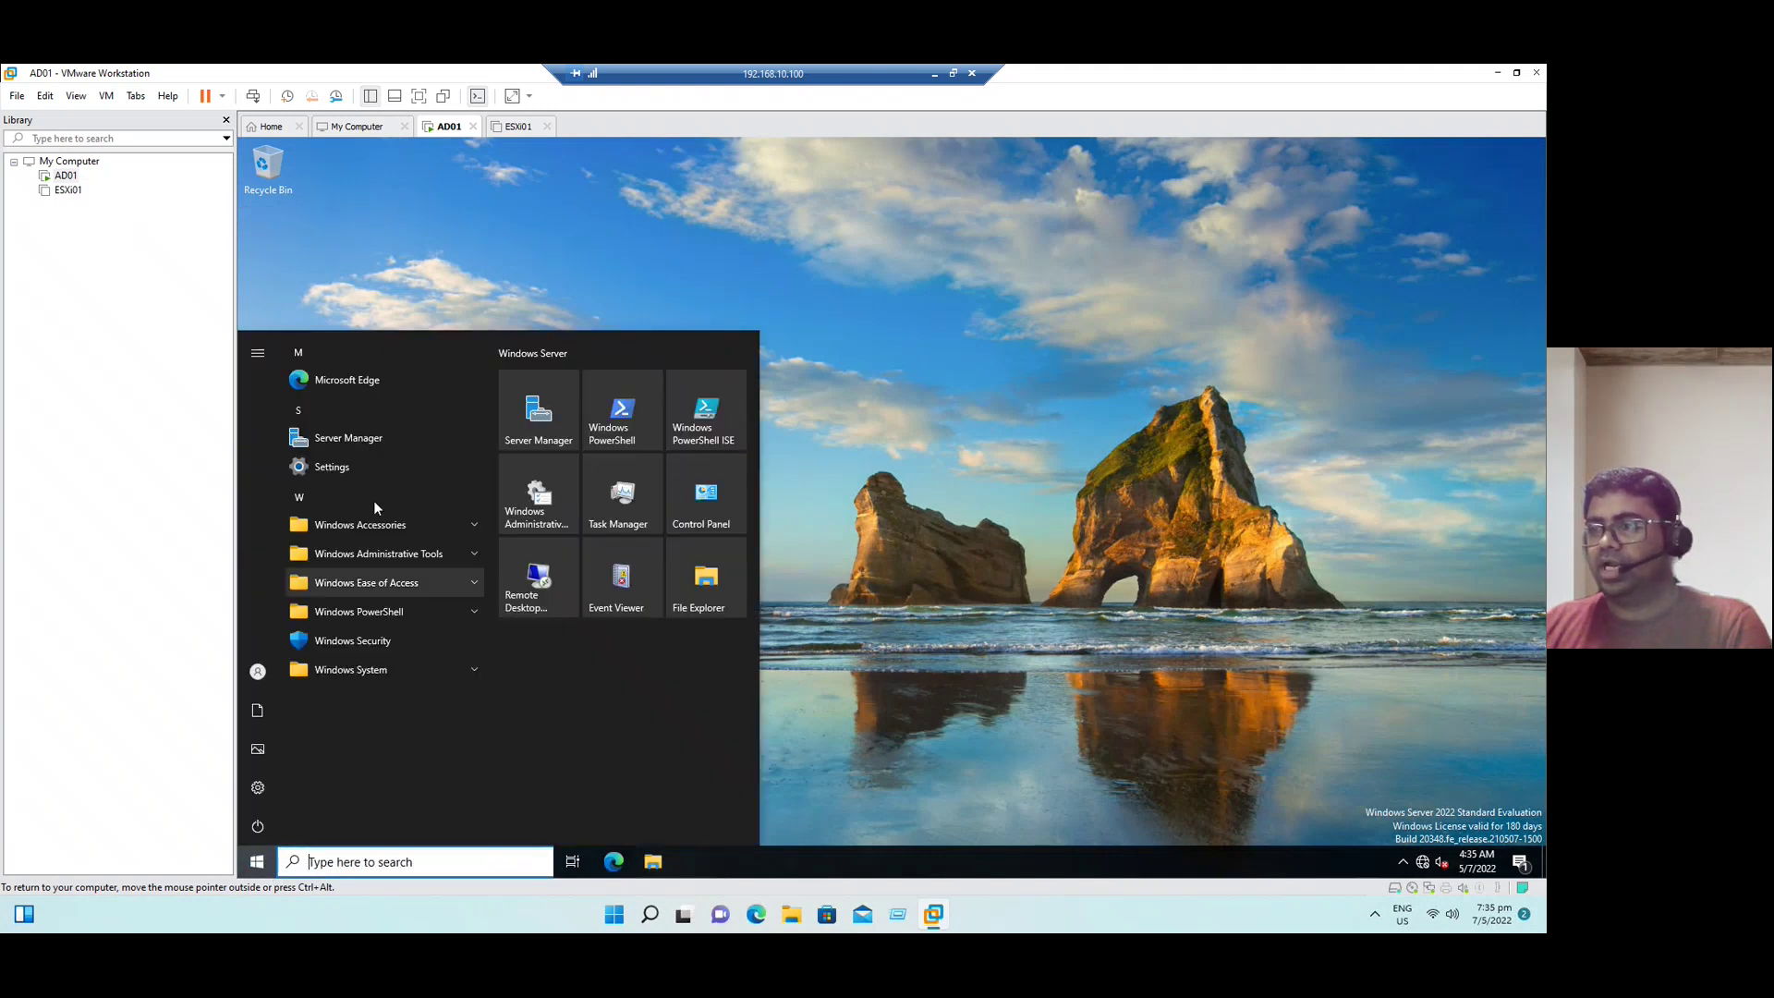
pyautogui.click(345, 440)
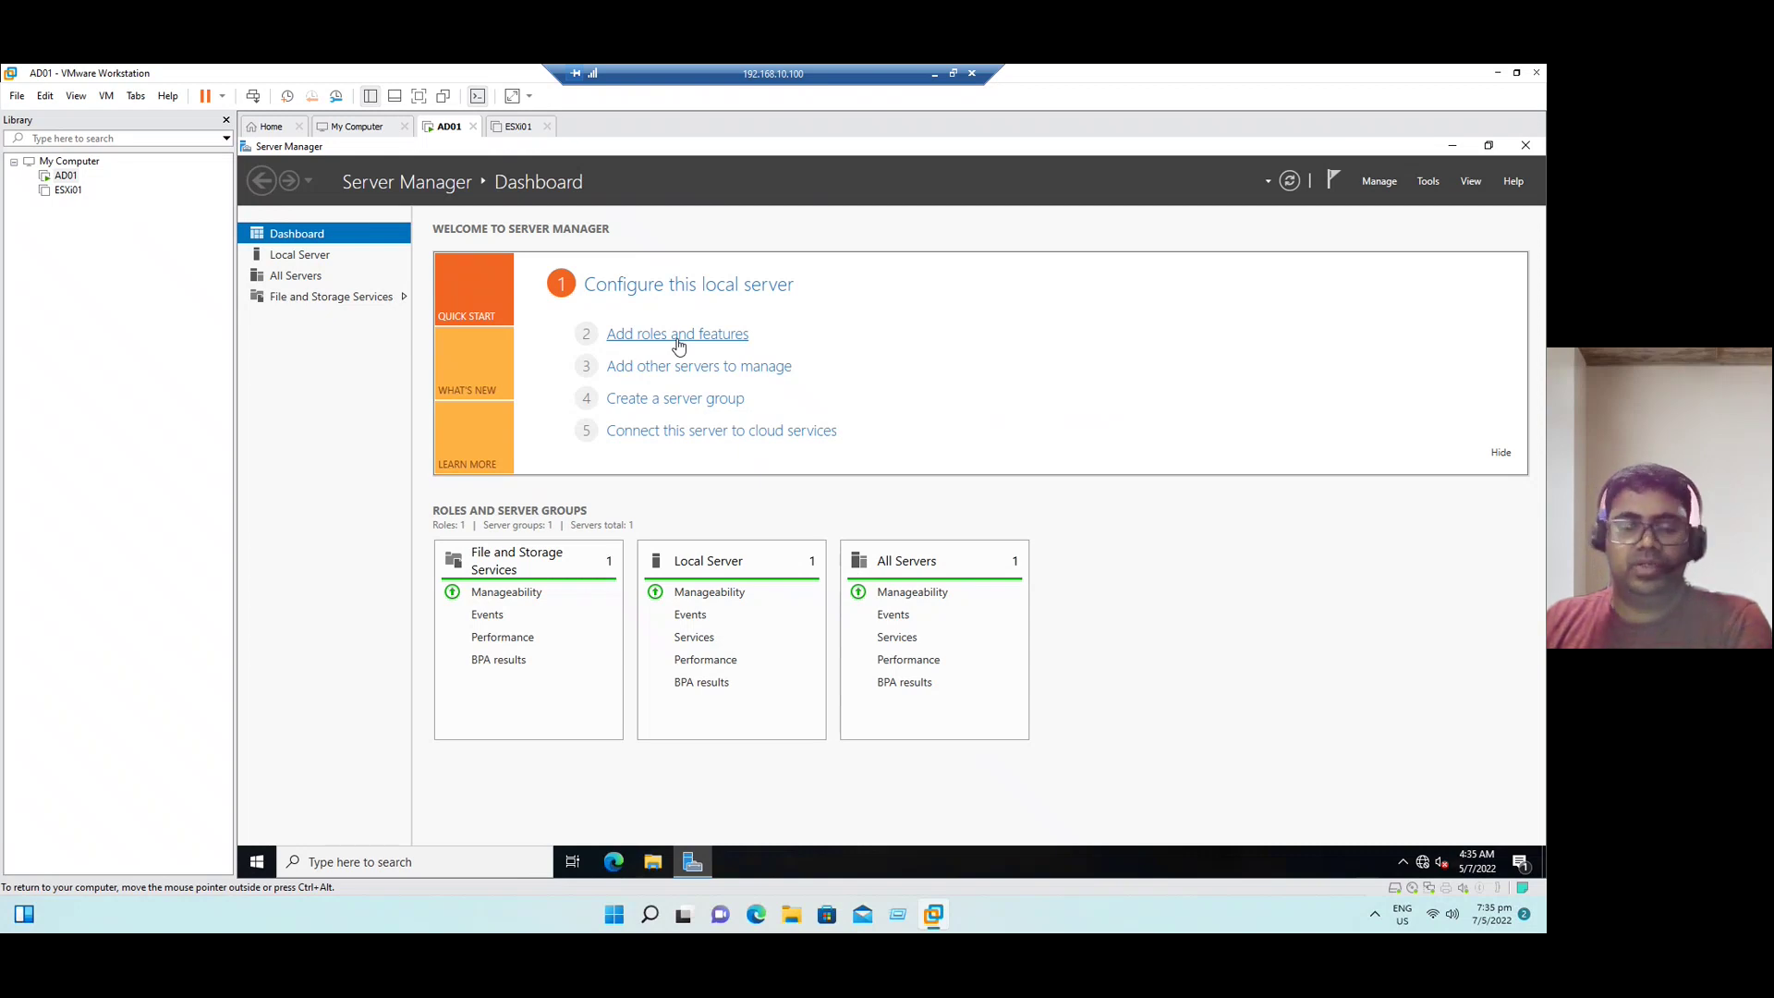
pyautogui.click(658, 340)
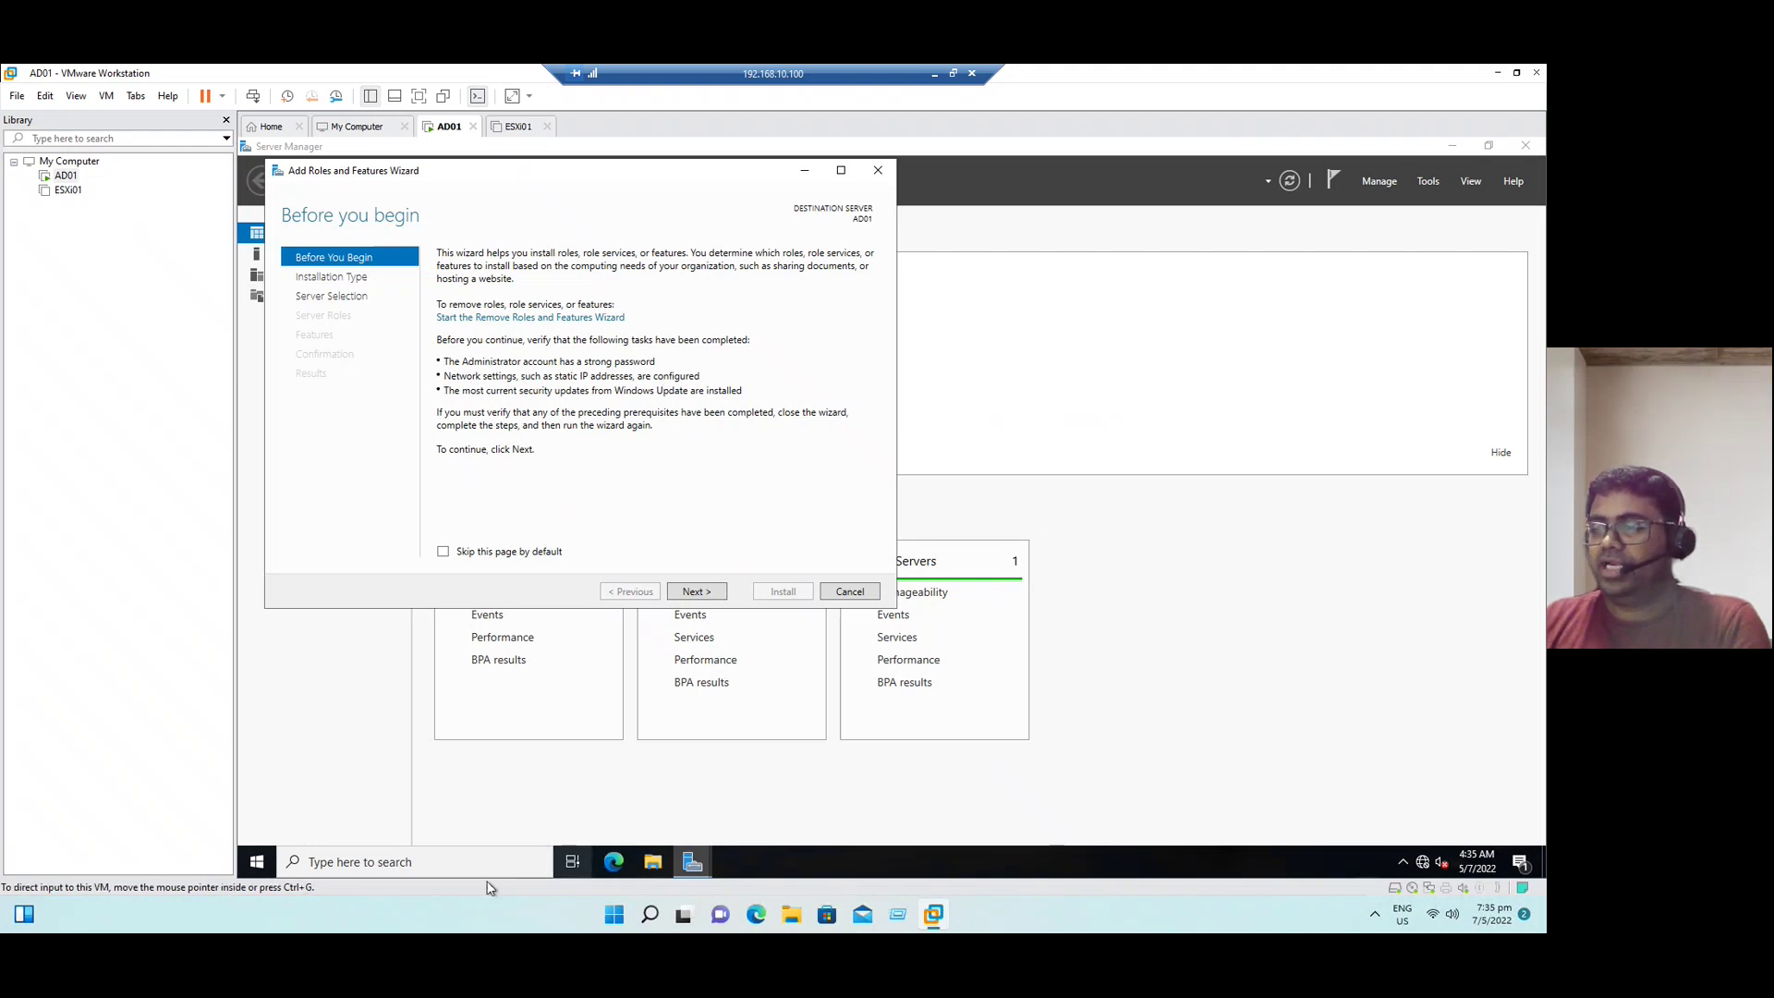
pyautogui.click(434, 862)
pyautogui.write('n')
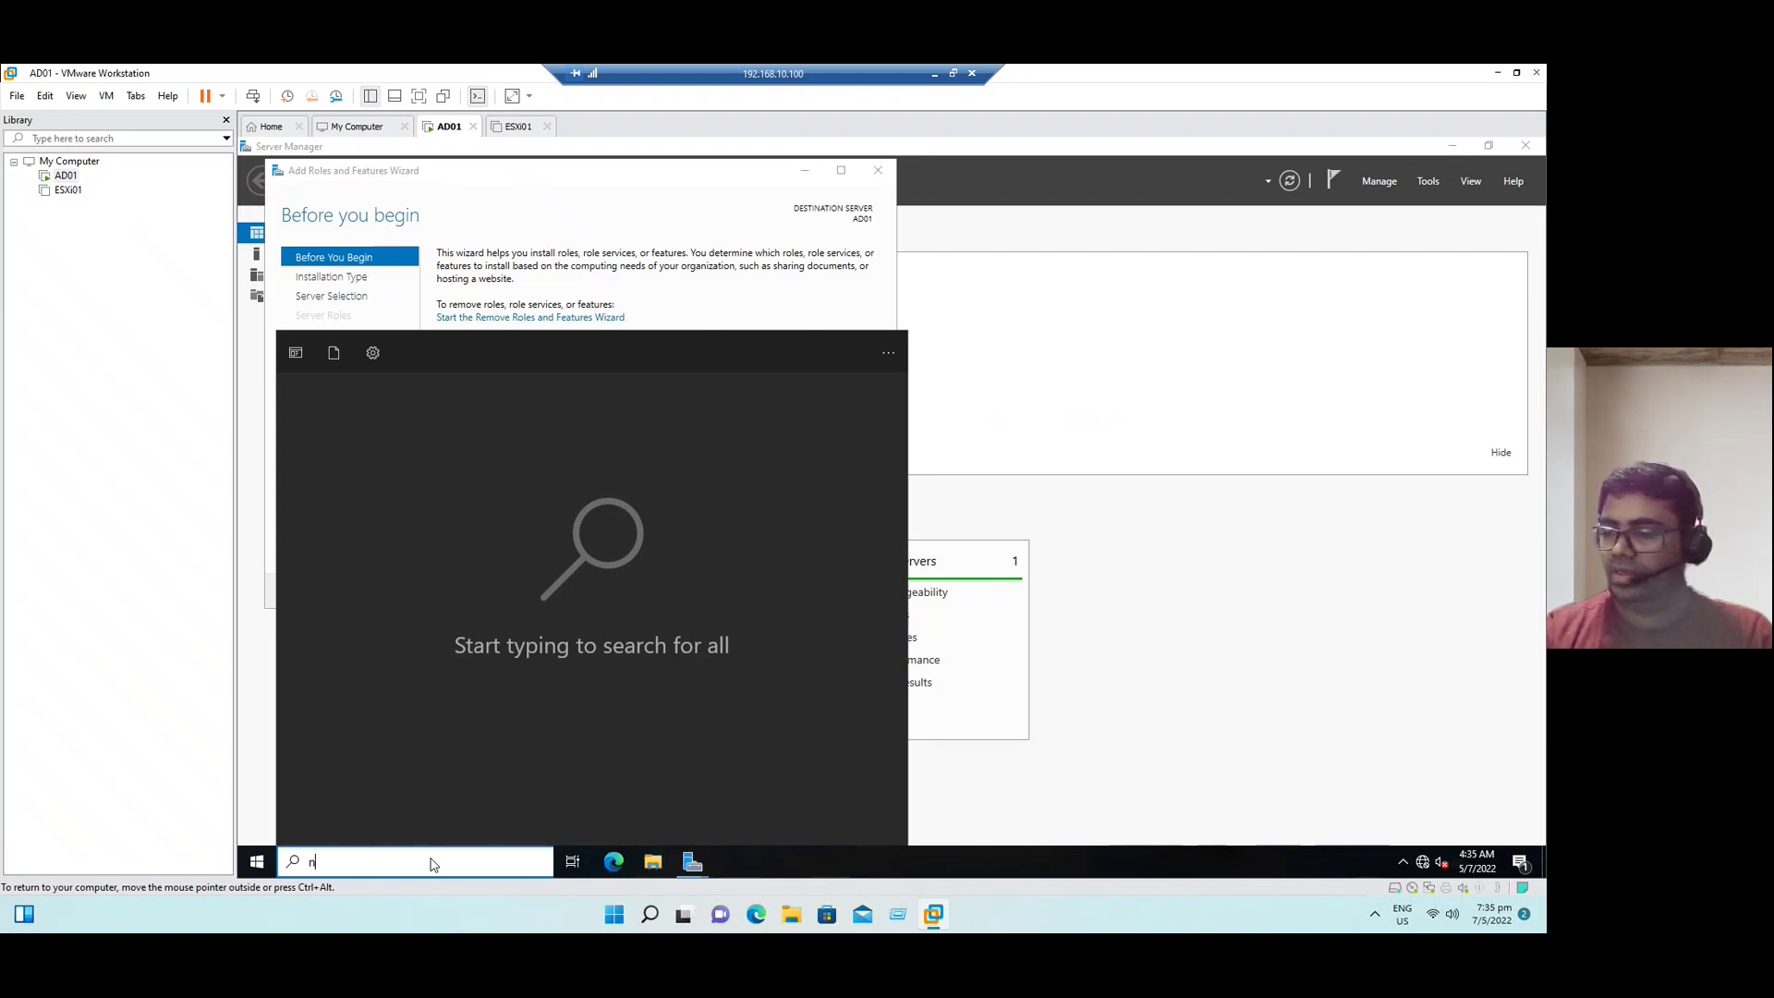
pyautogui.write('otepad')
pyautogui.press('Return')
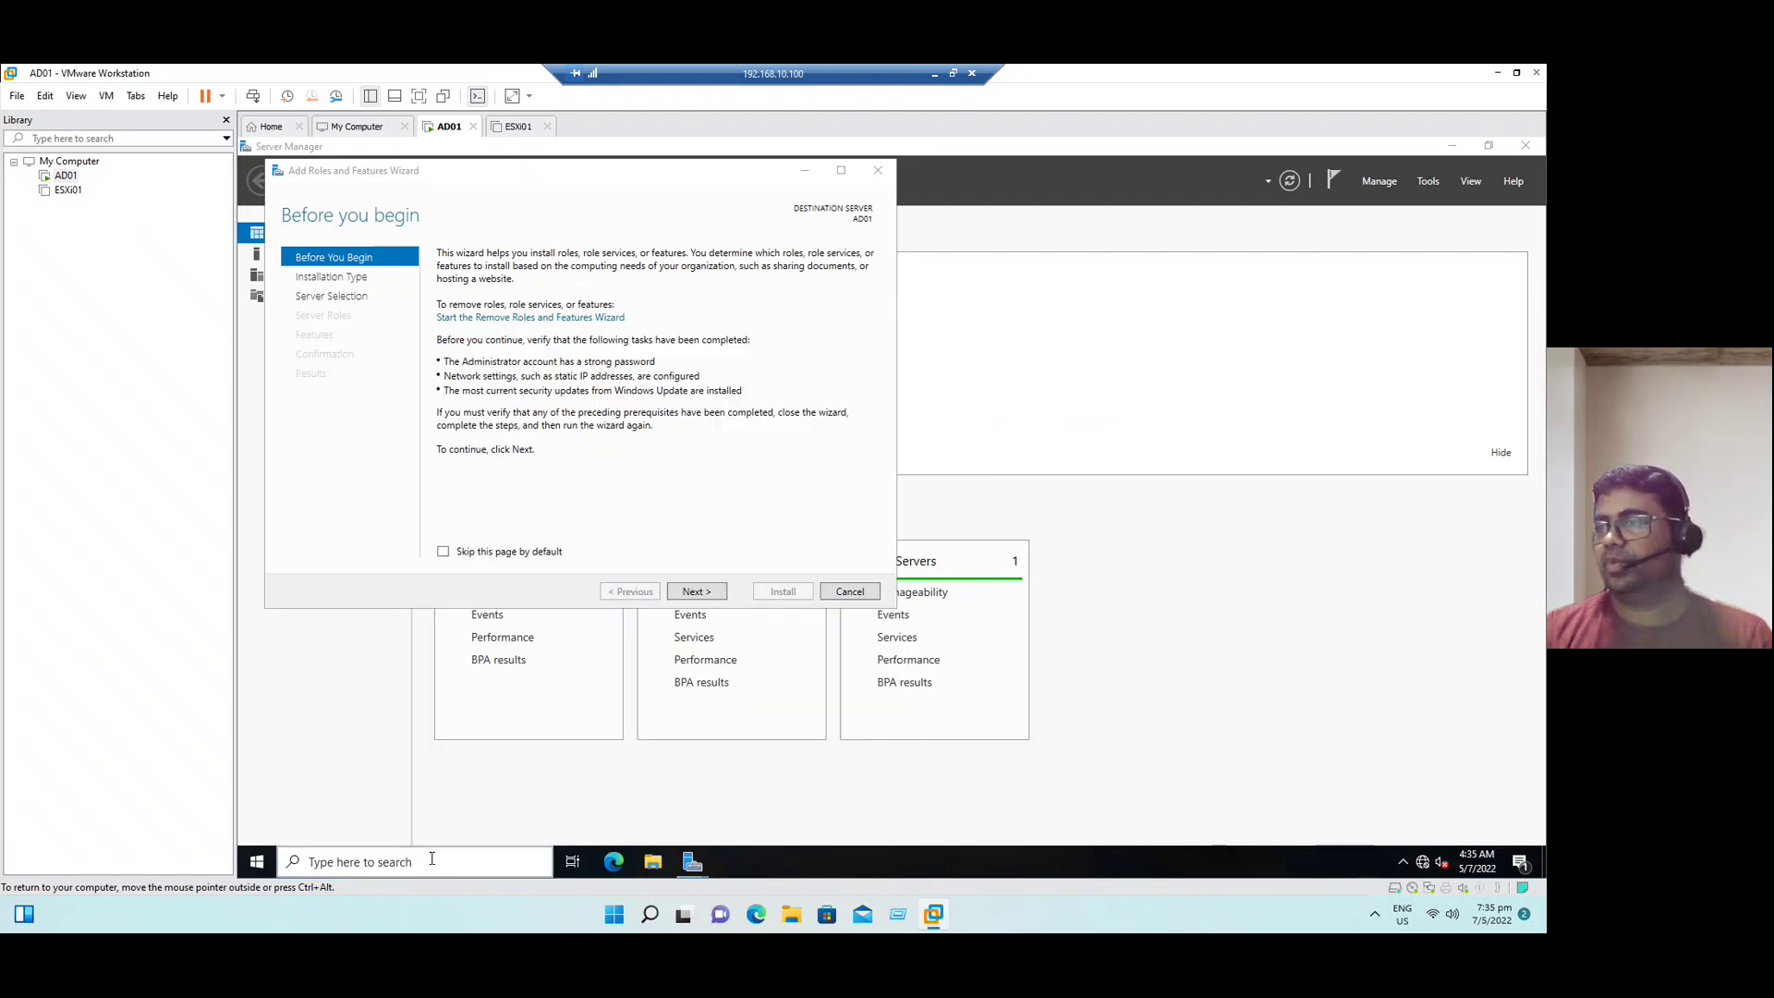
pyautogui.rightClick(533, 374)
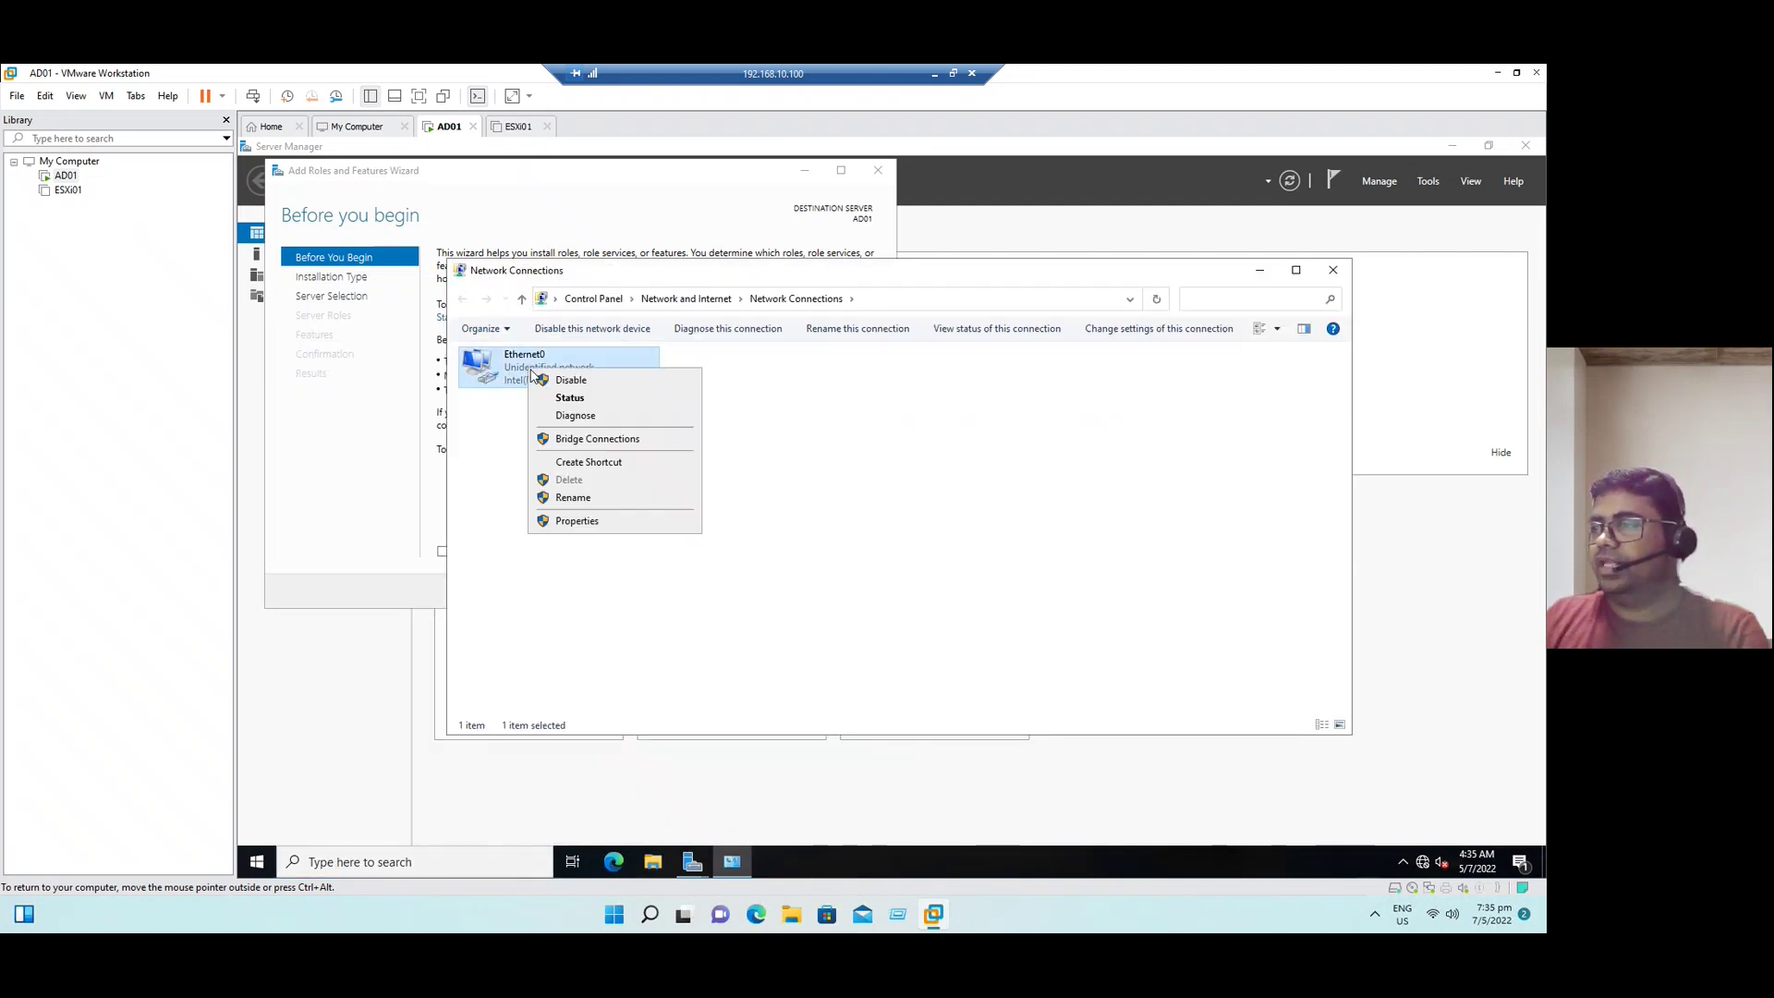
pyautogui.click(585, 521)
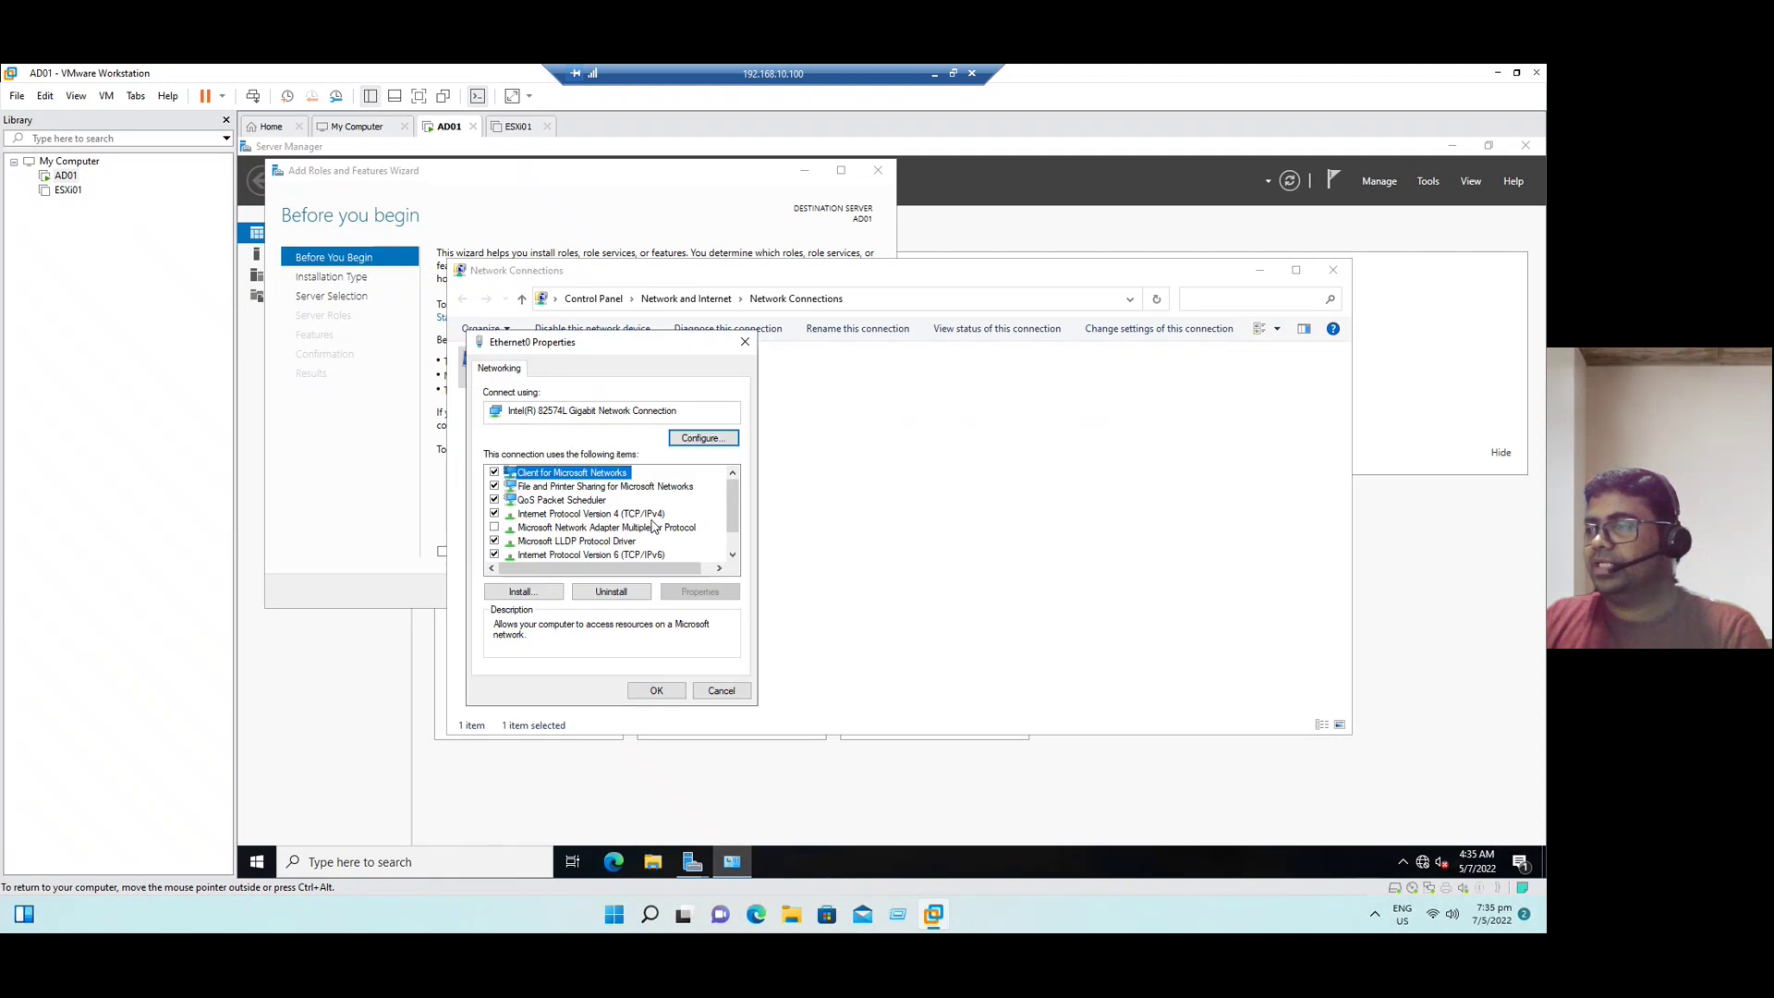
pyautogui.click(651, 514)
pyautogui.click(704, 591)
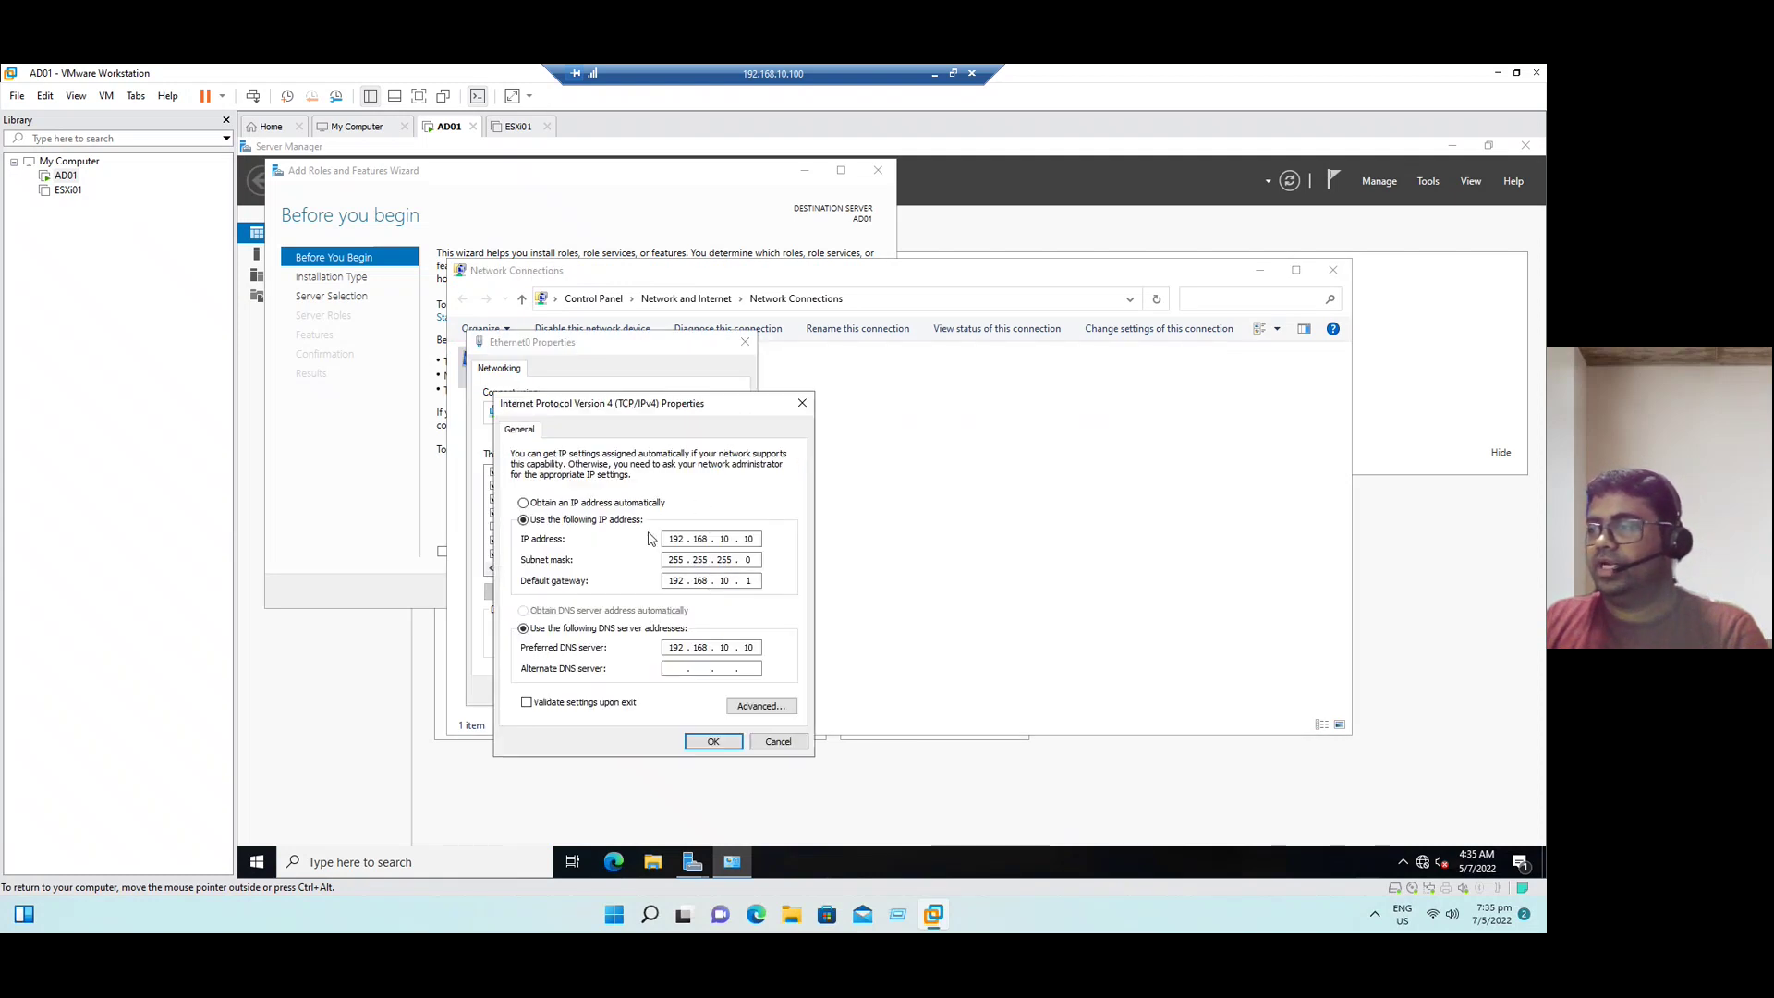
pyautogui.click(783, 743)
pyautogui.click(723, 691)
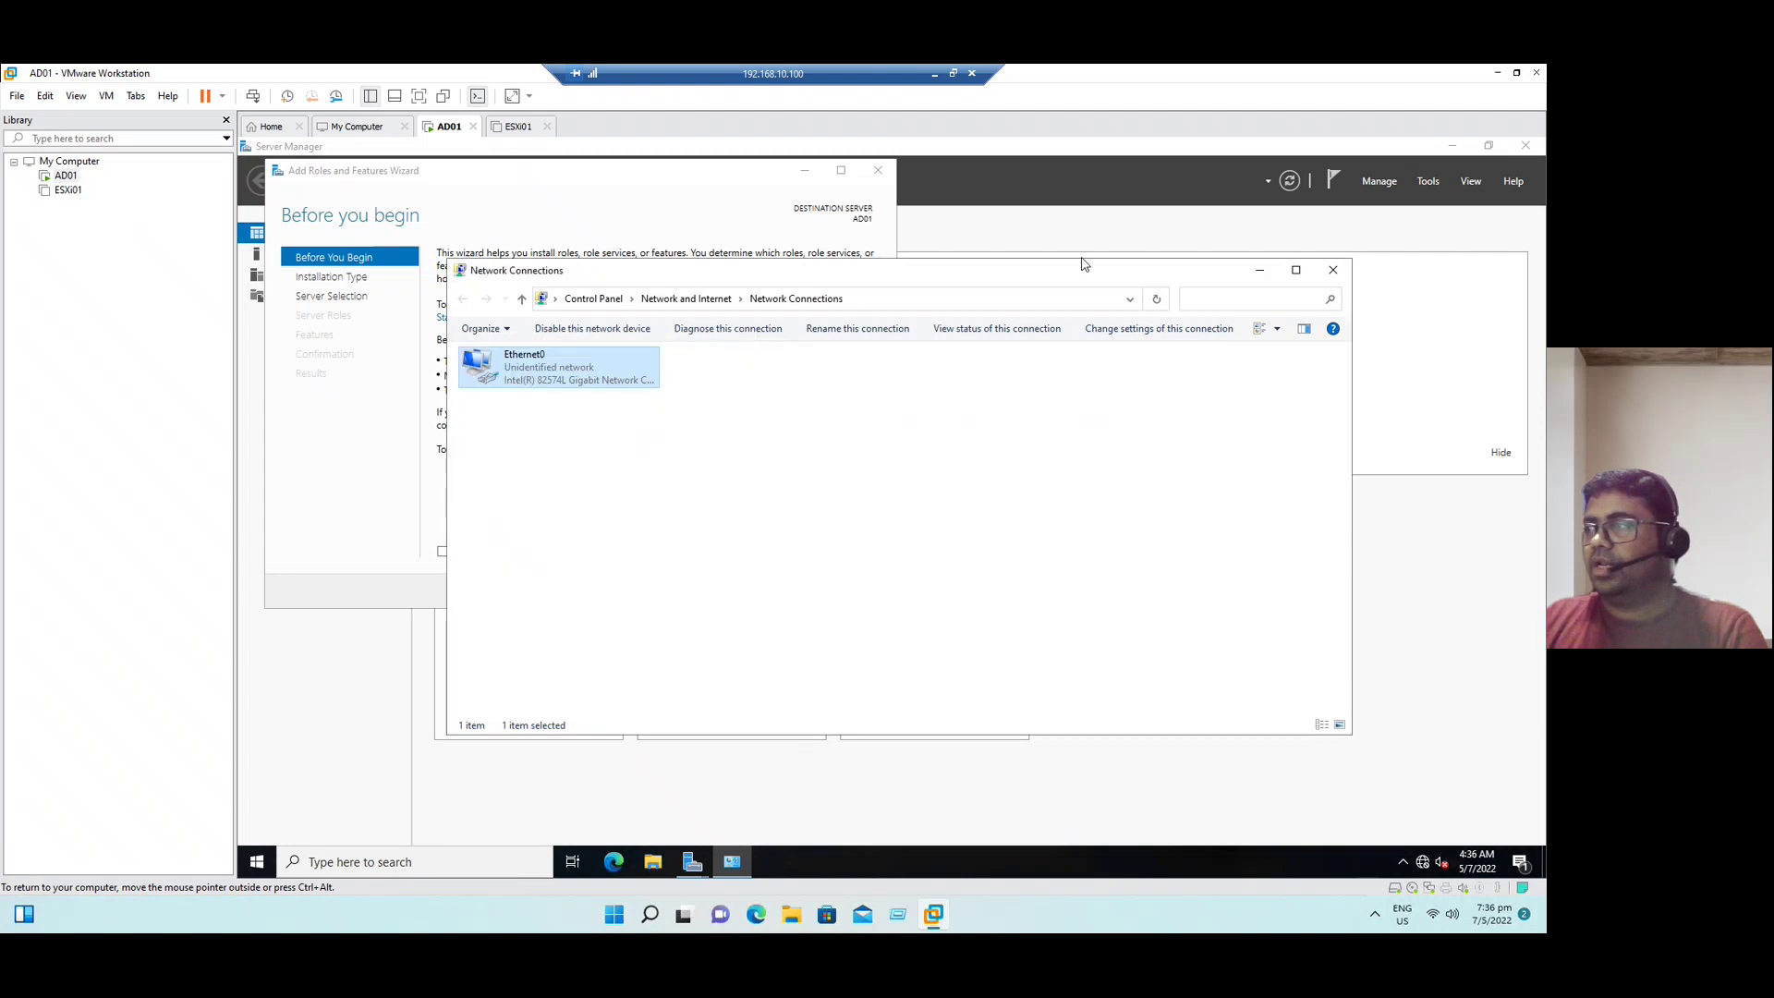
pyautogui.click(1333, 269)
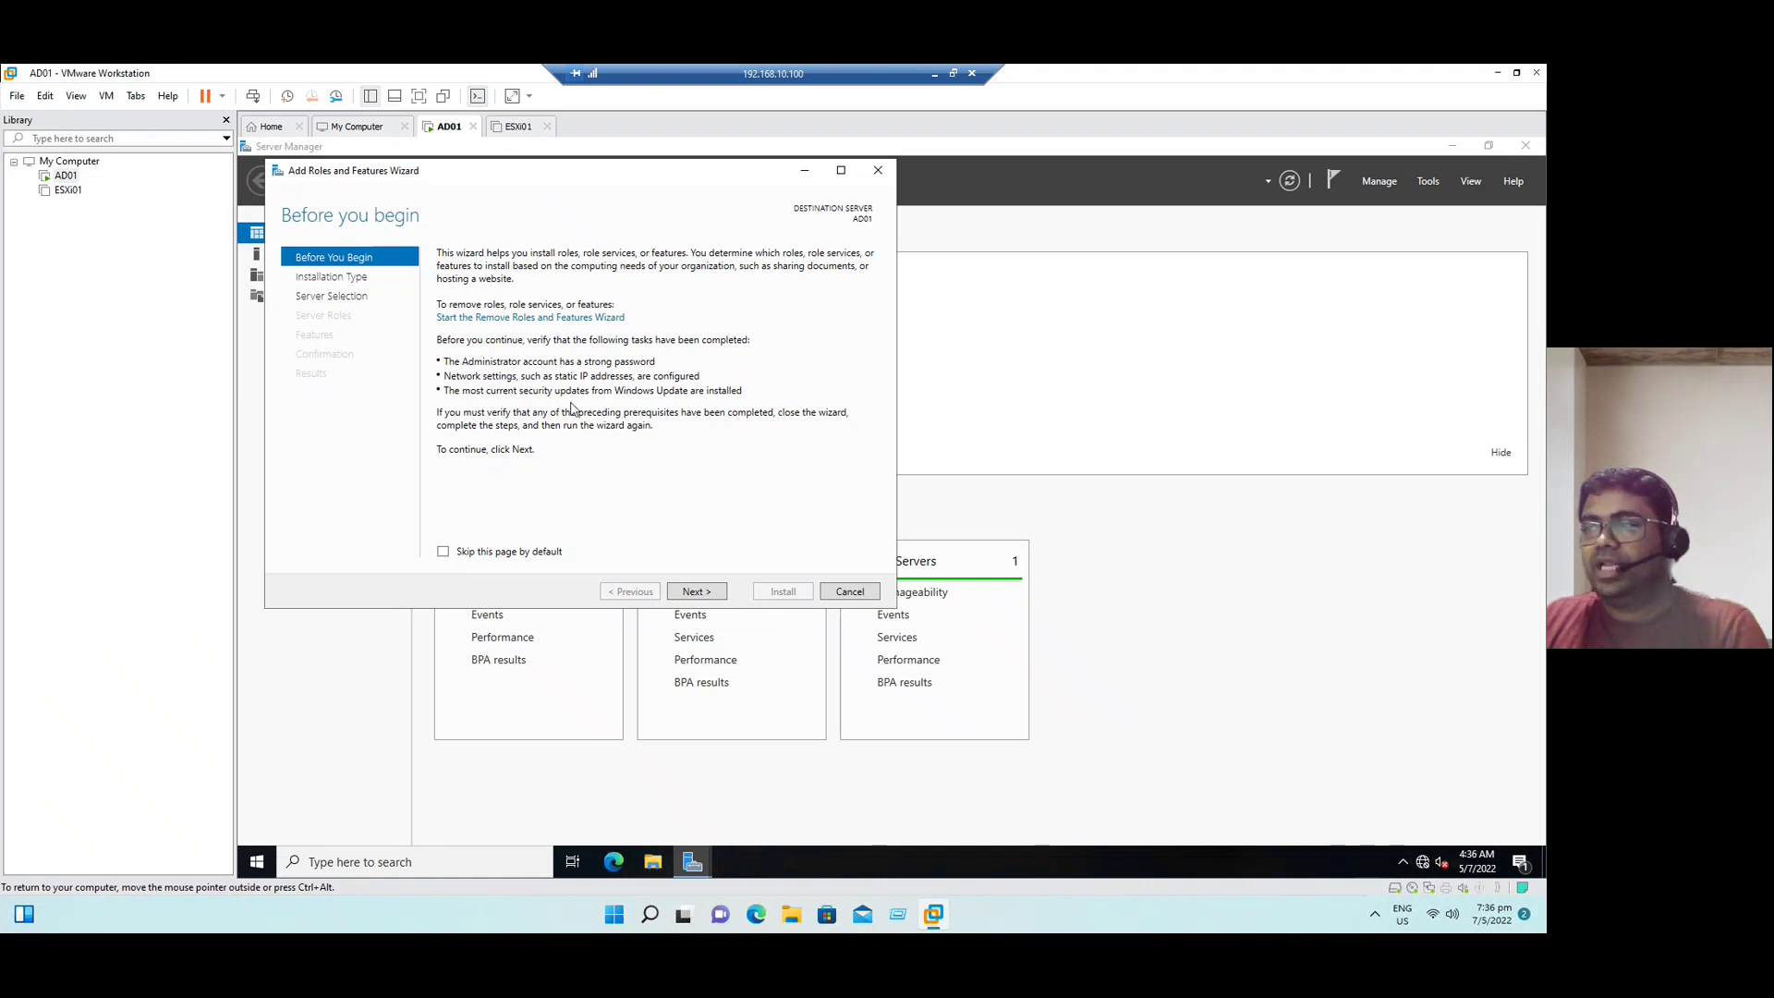
pyautogui.click(257, 861)
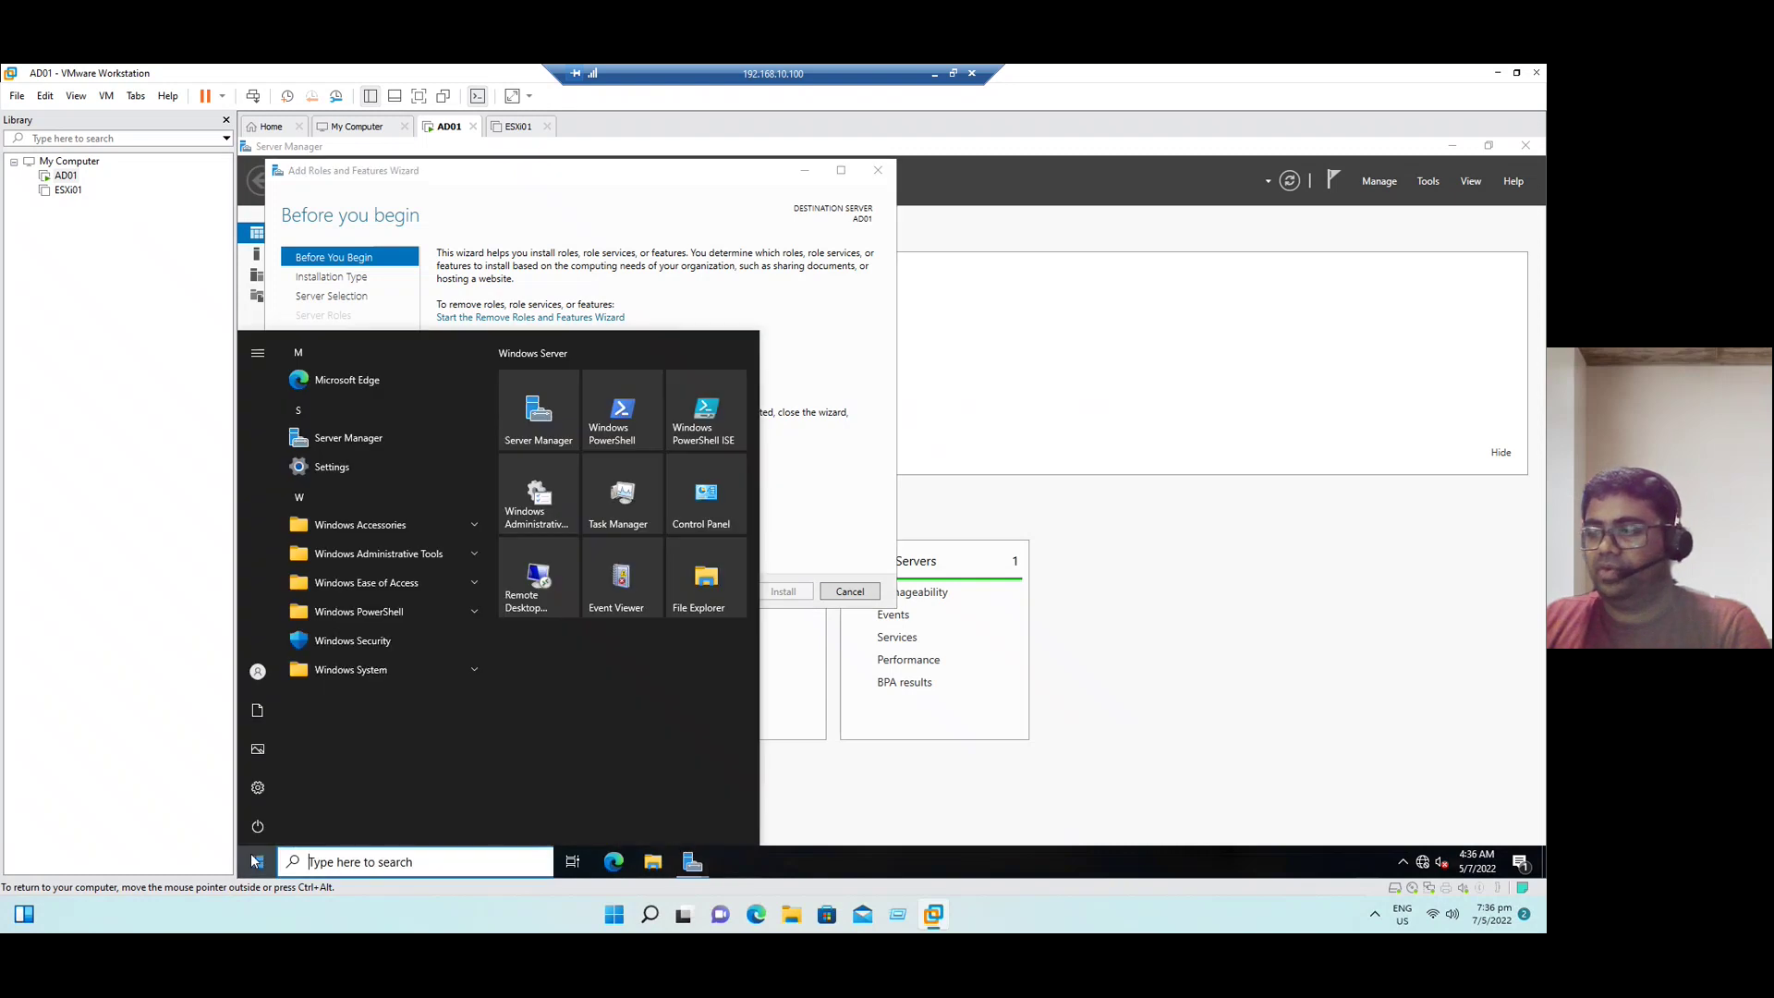
pyautogui.click(263, 788)
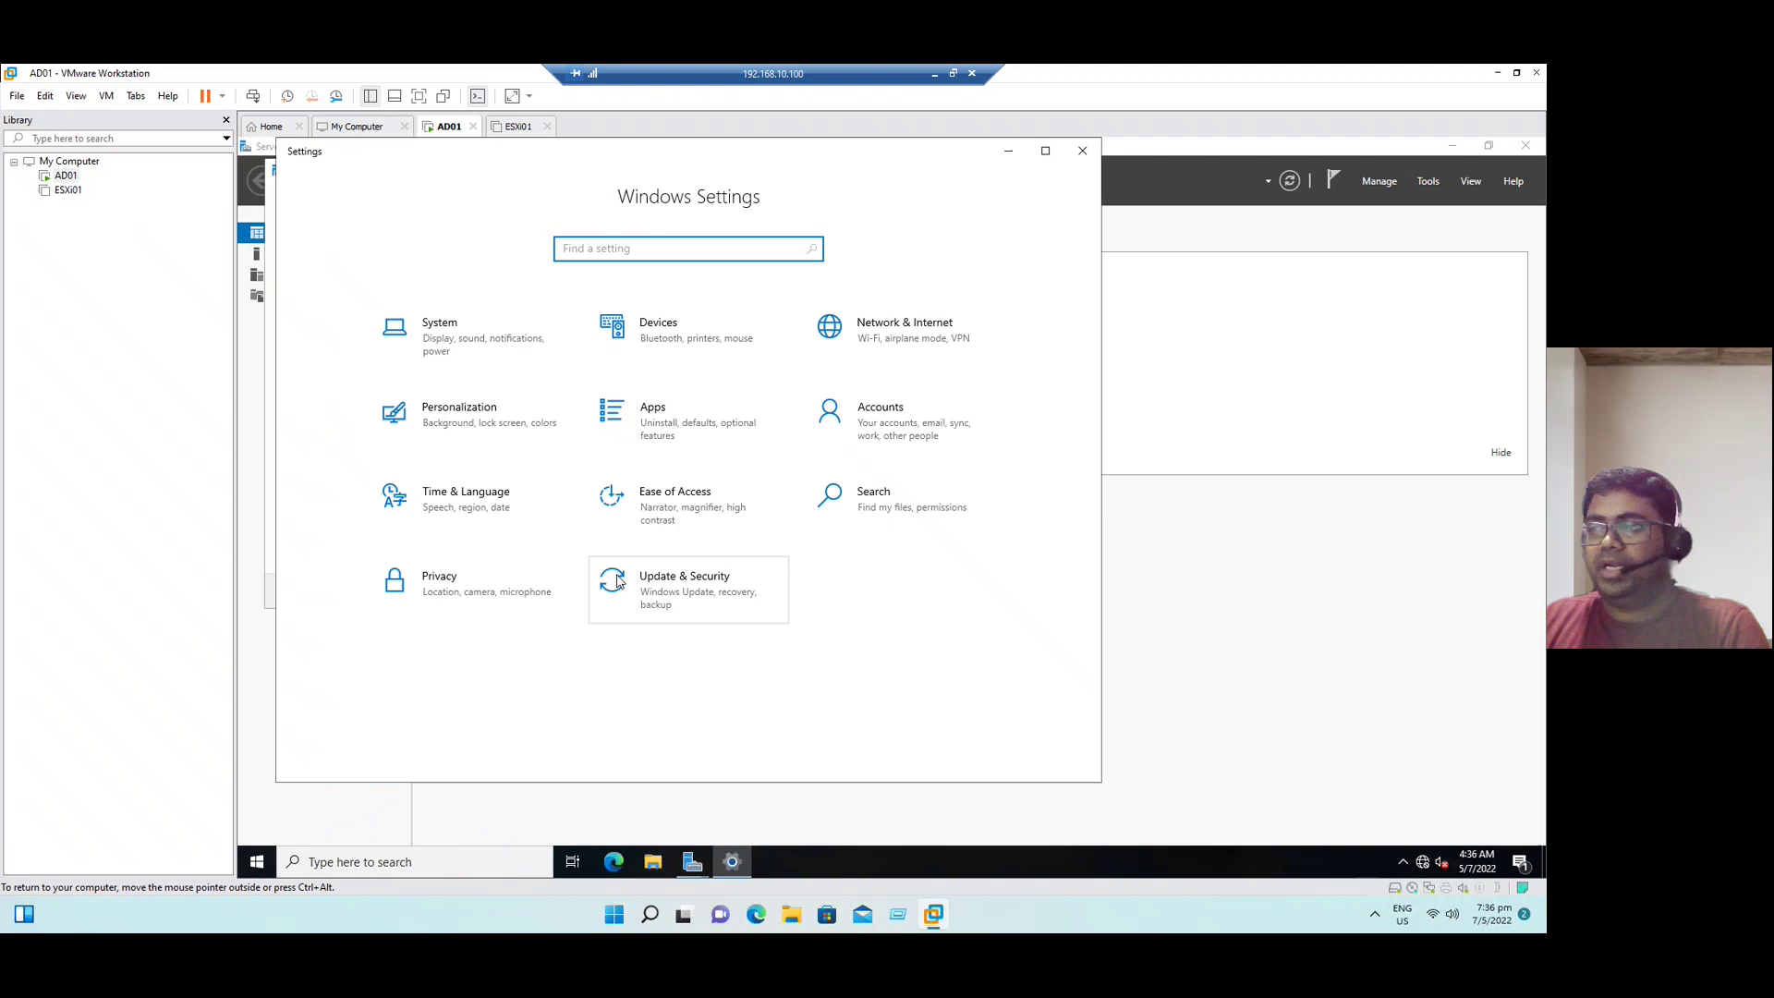
pyautogui.click(697, 592)
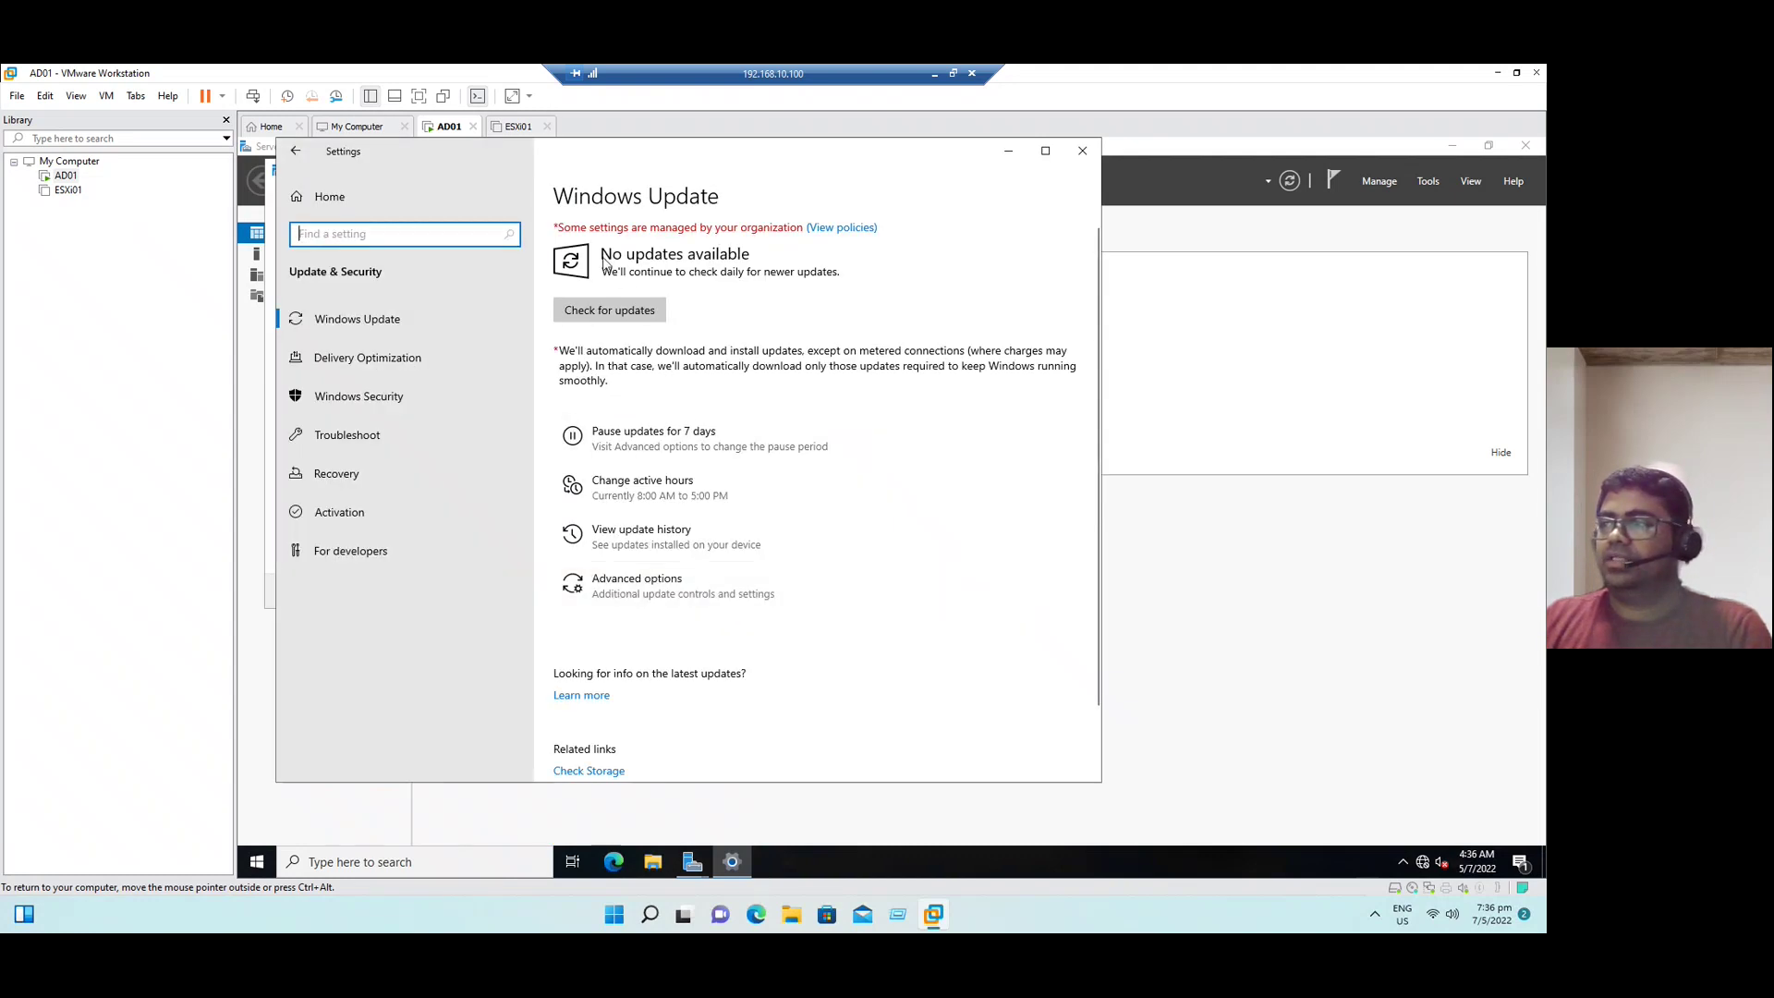
pyautogui.click(732, 265)
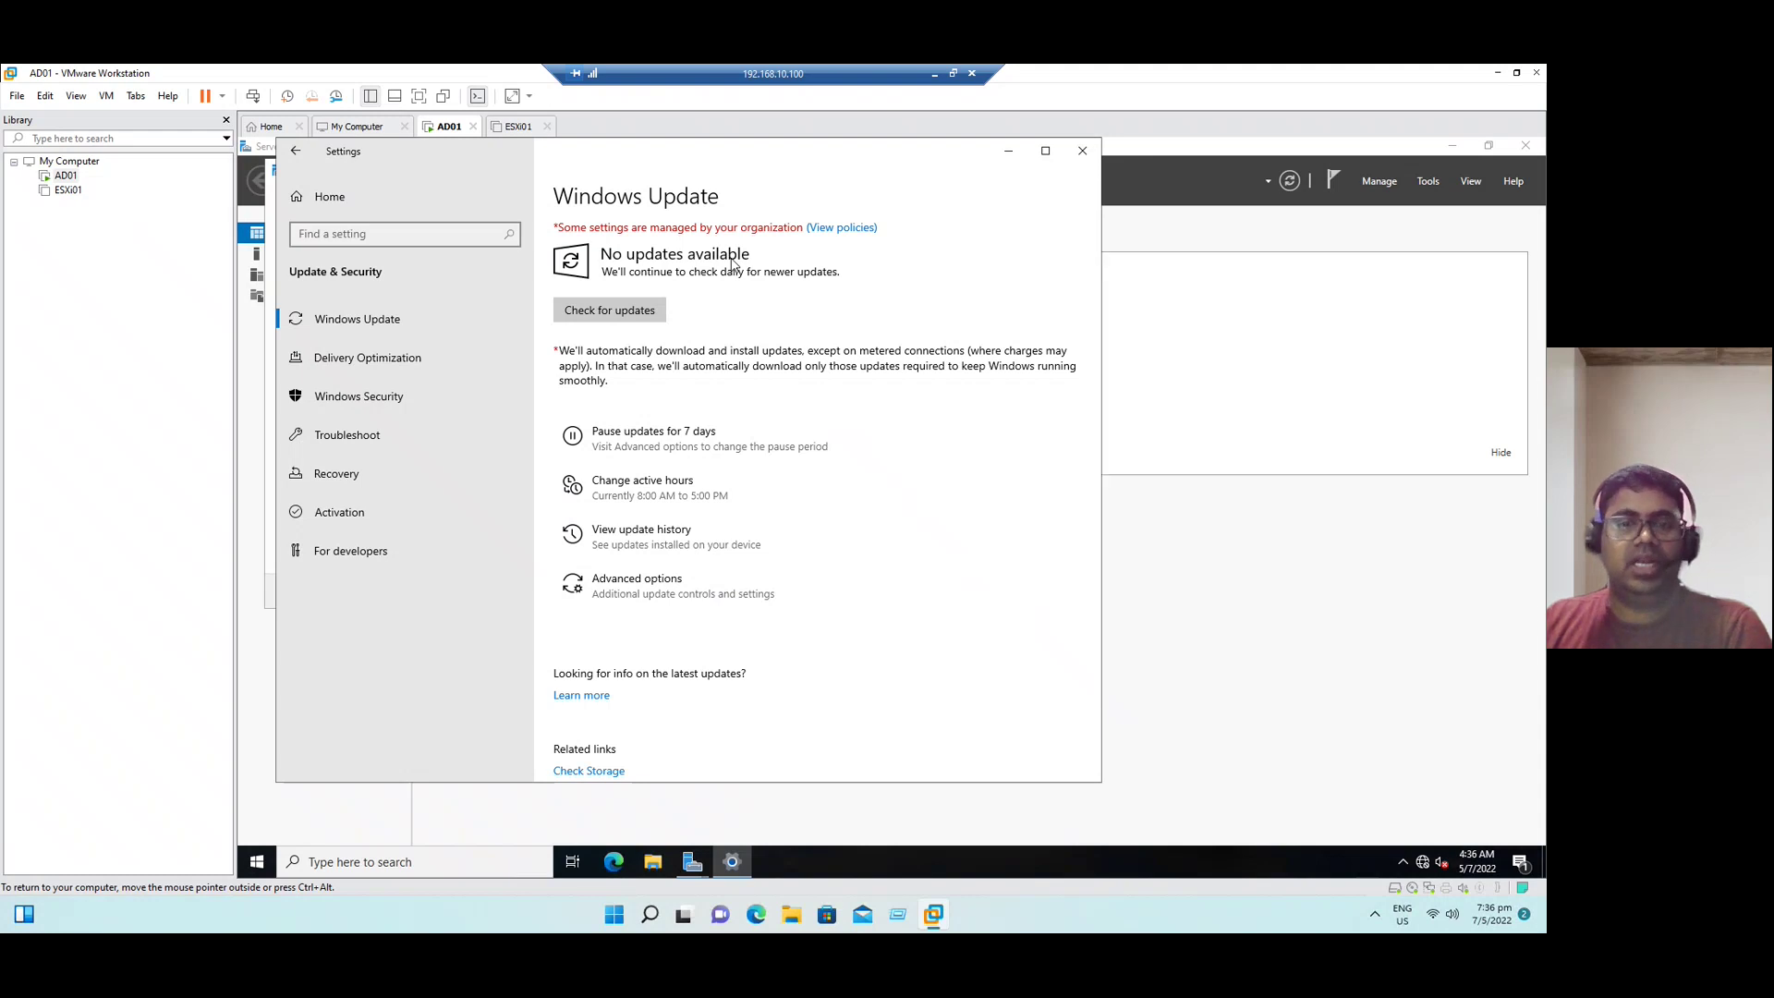
pyautogui.click(1082, 150)
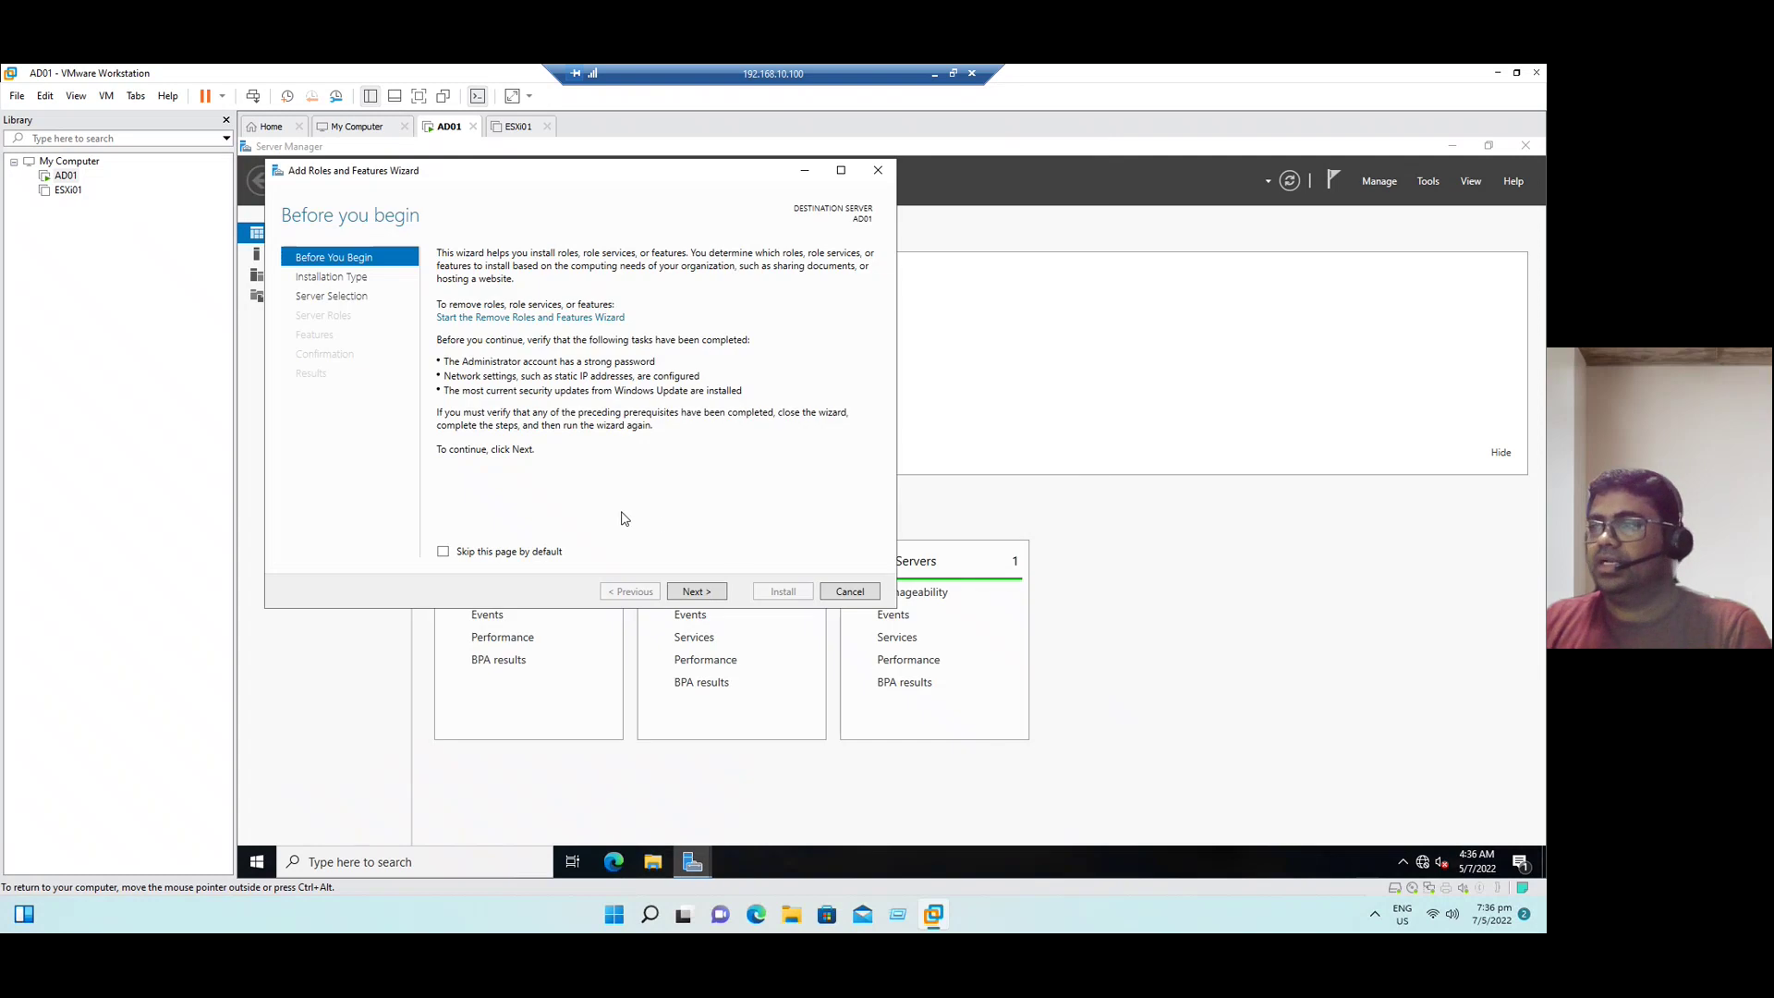
# Step: Choose role-based installation with AD01 as the destination server
pyautogui.moveTo(542, 179); pyautogui.dragTo(565, 231)
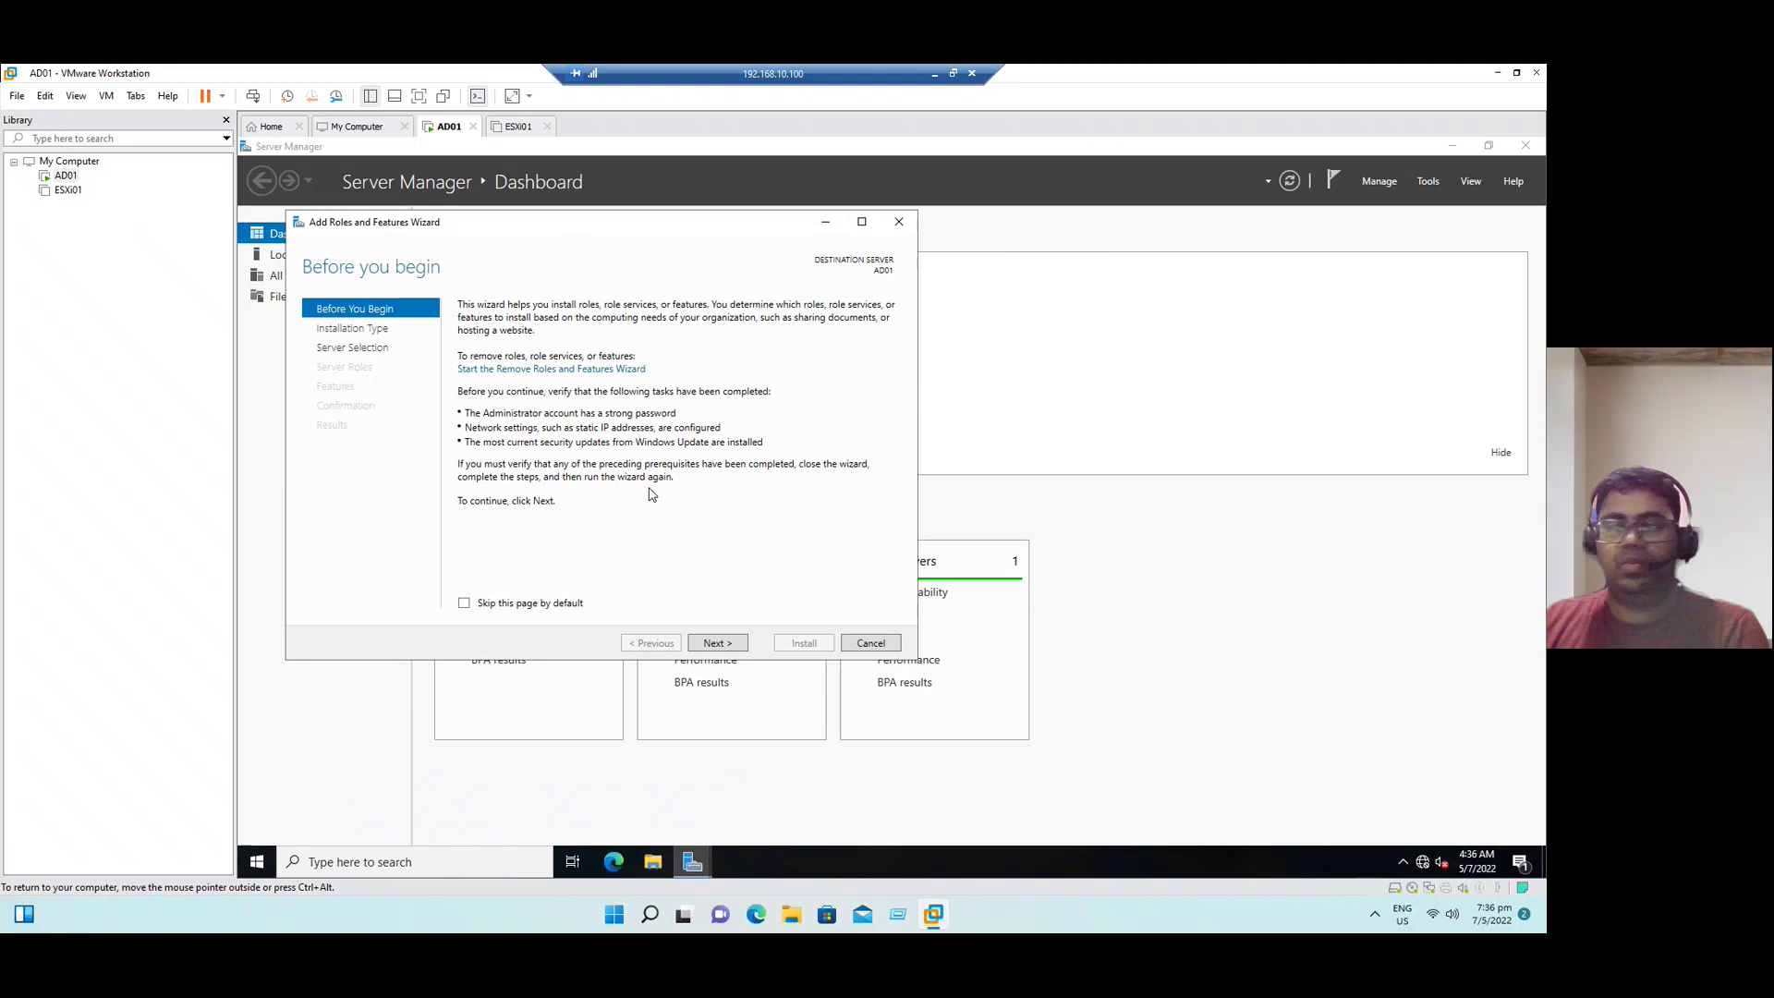
pyautogui.click(730, 648)
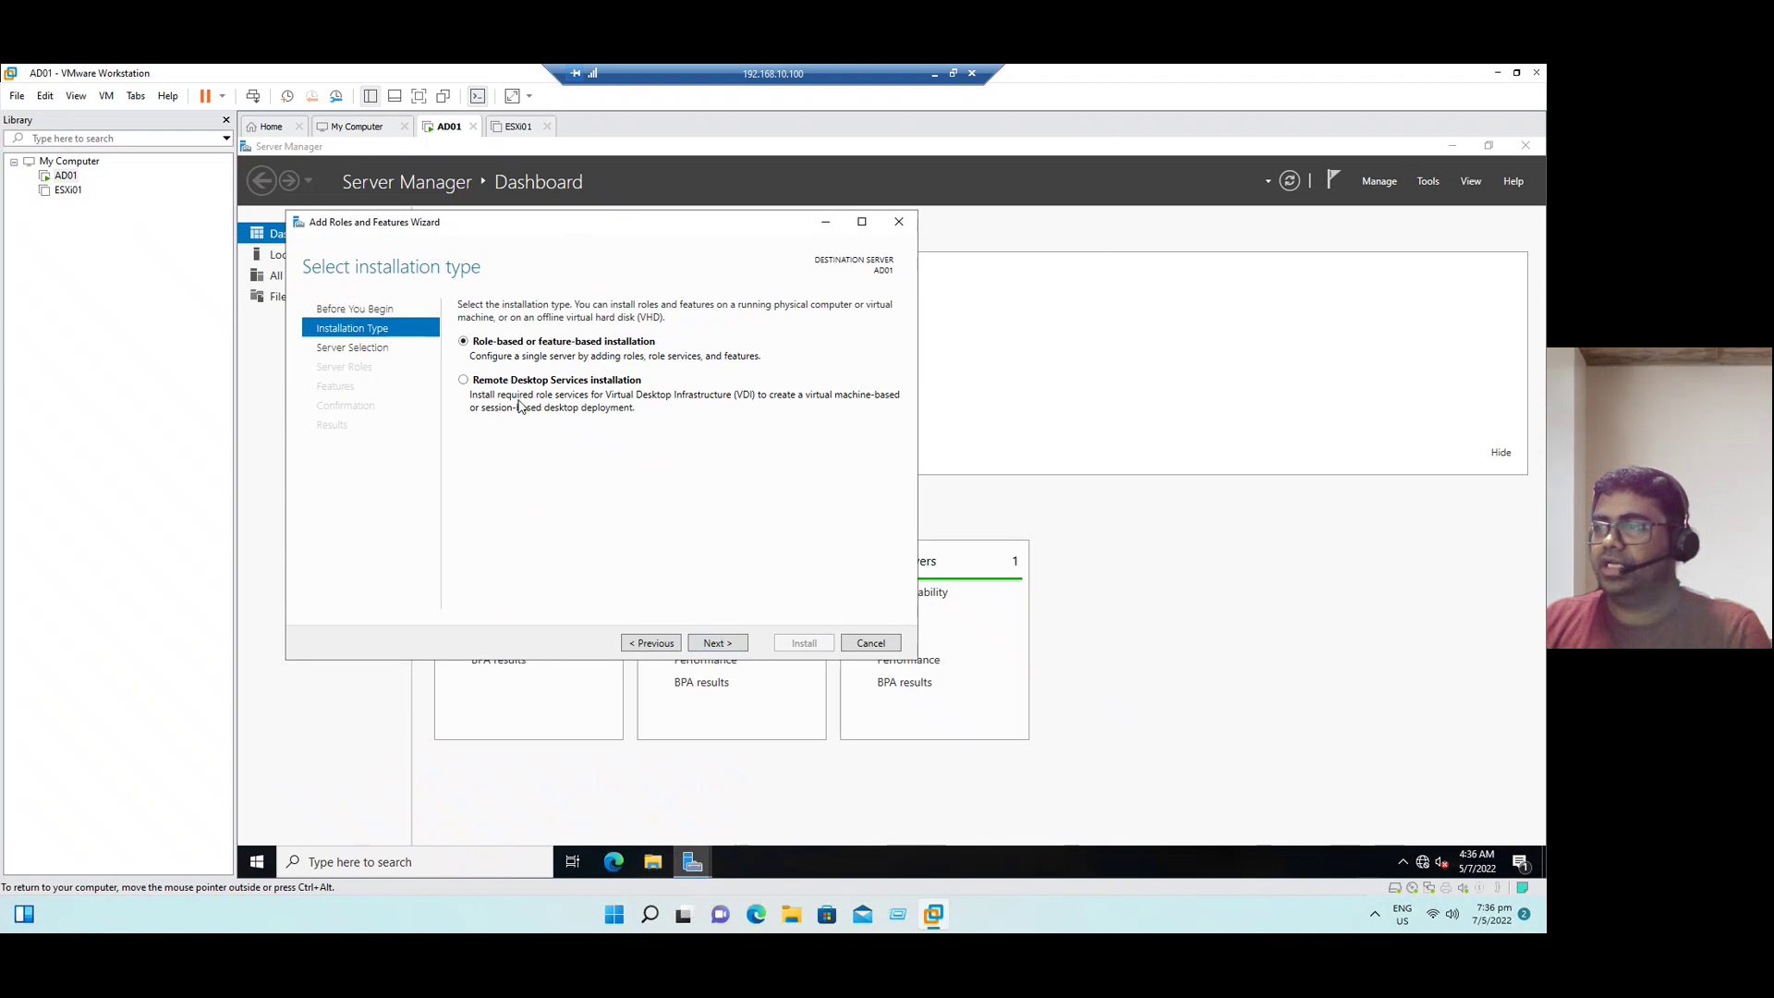
pyautogui.click(714, 641)
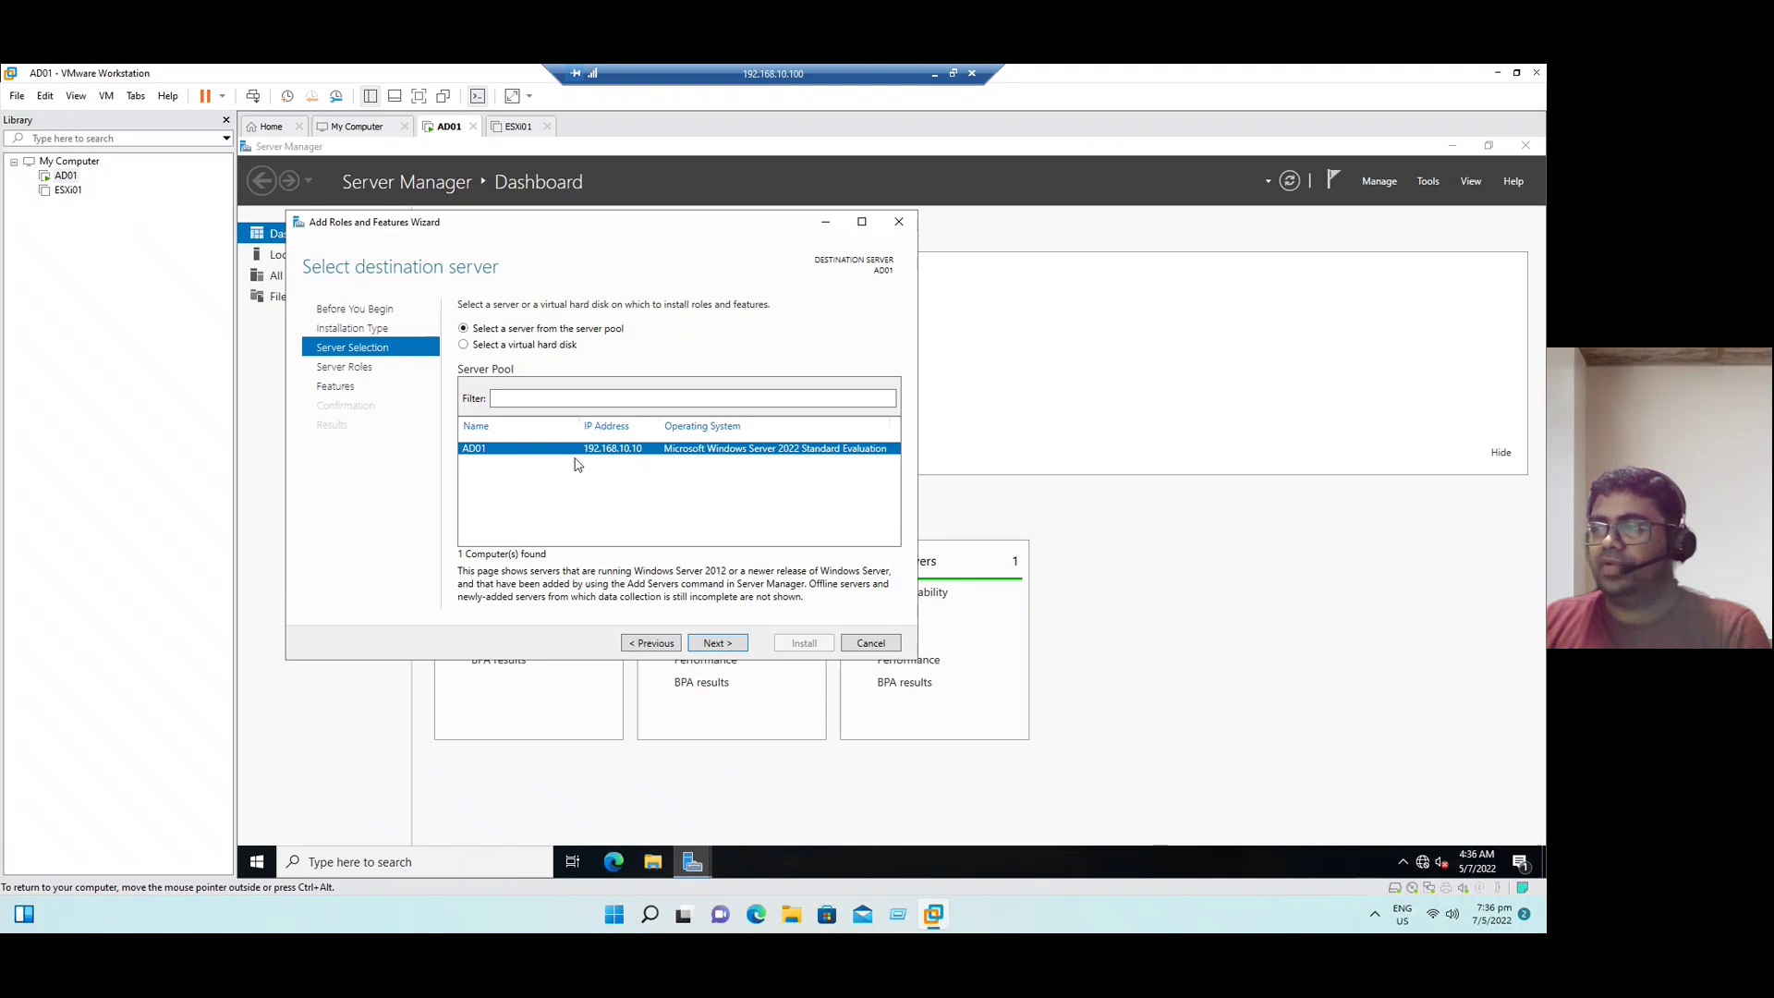
pyautogui.click(728, 644)
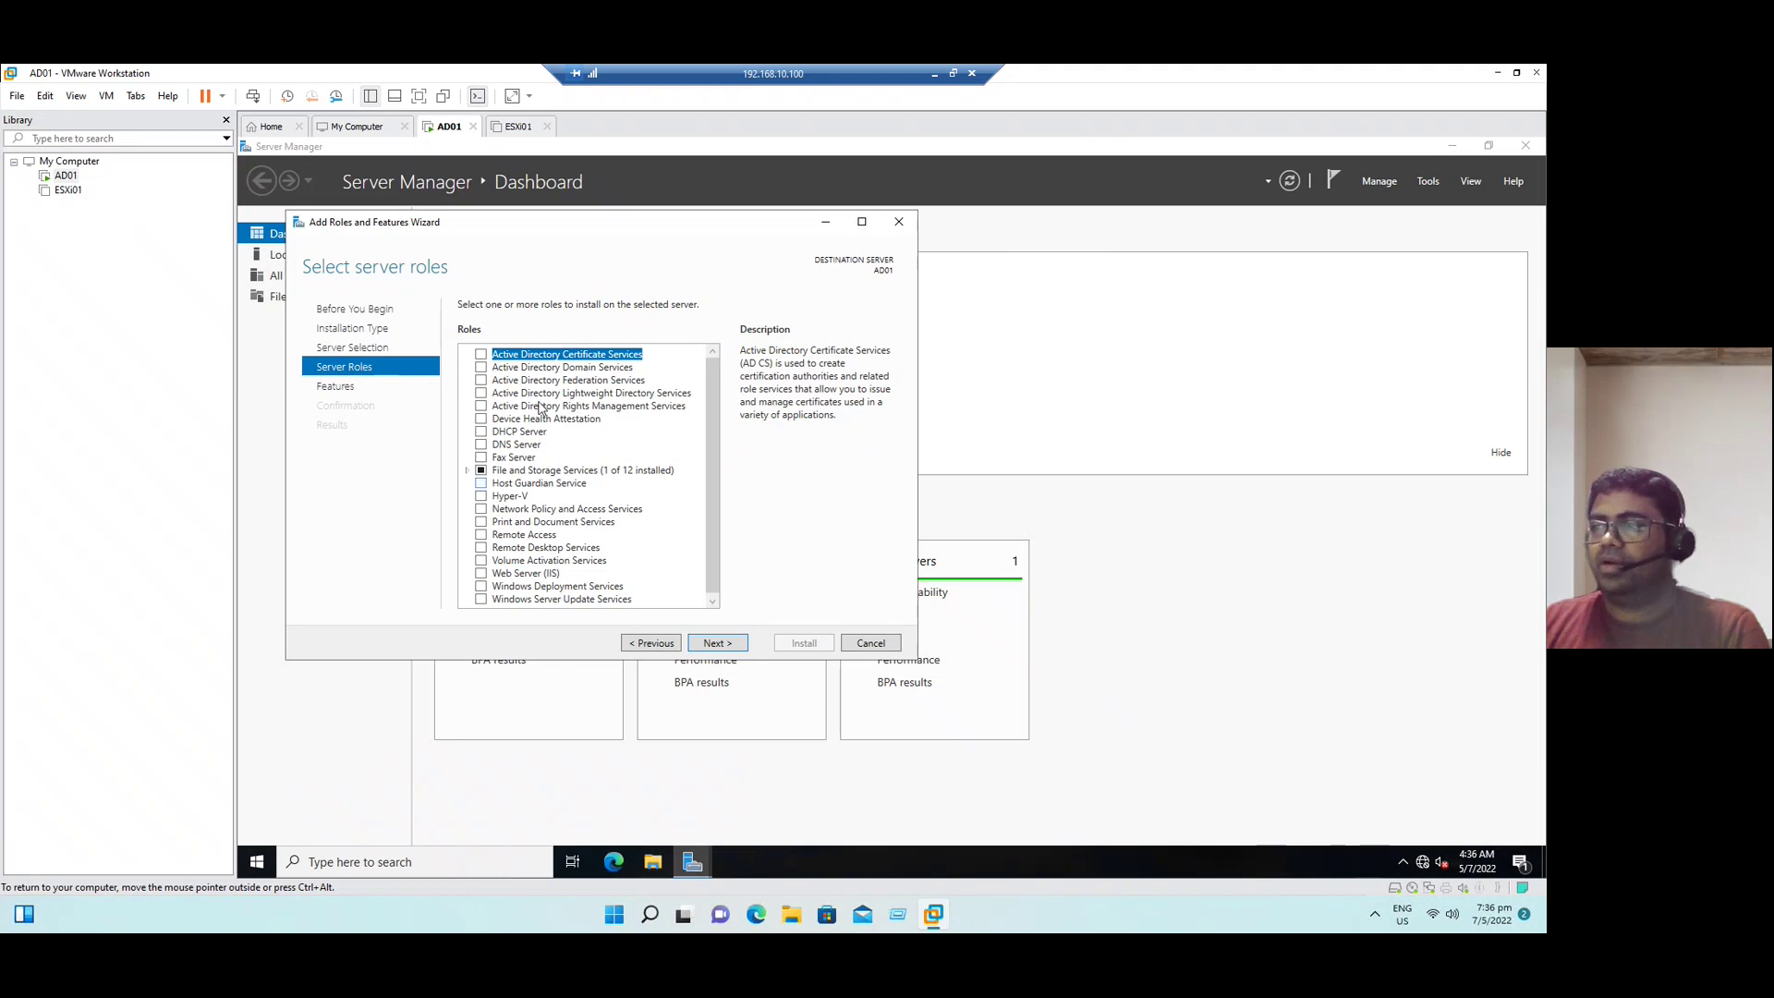
# Step: Tick Active Directory Domain Services and DNS Server, accepting their required management features
pyautogui.click(481, 371)
pyautogui.click(482, 369)
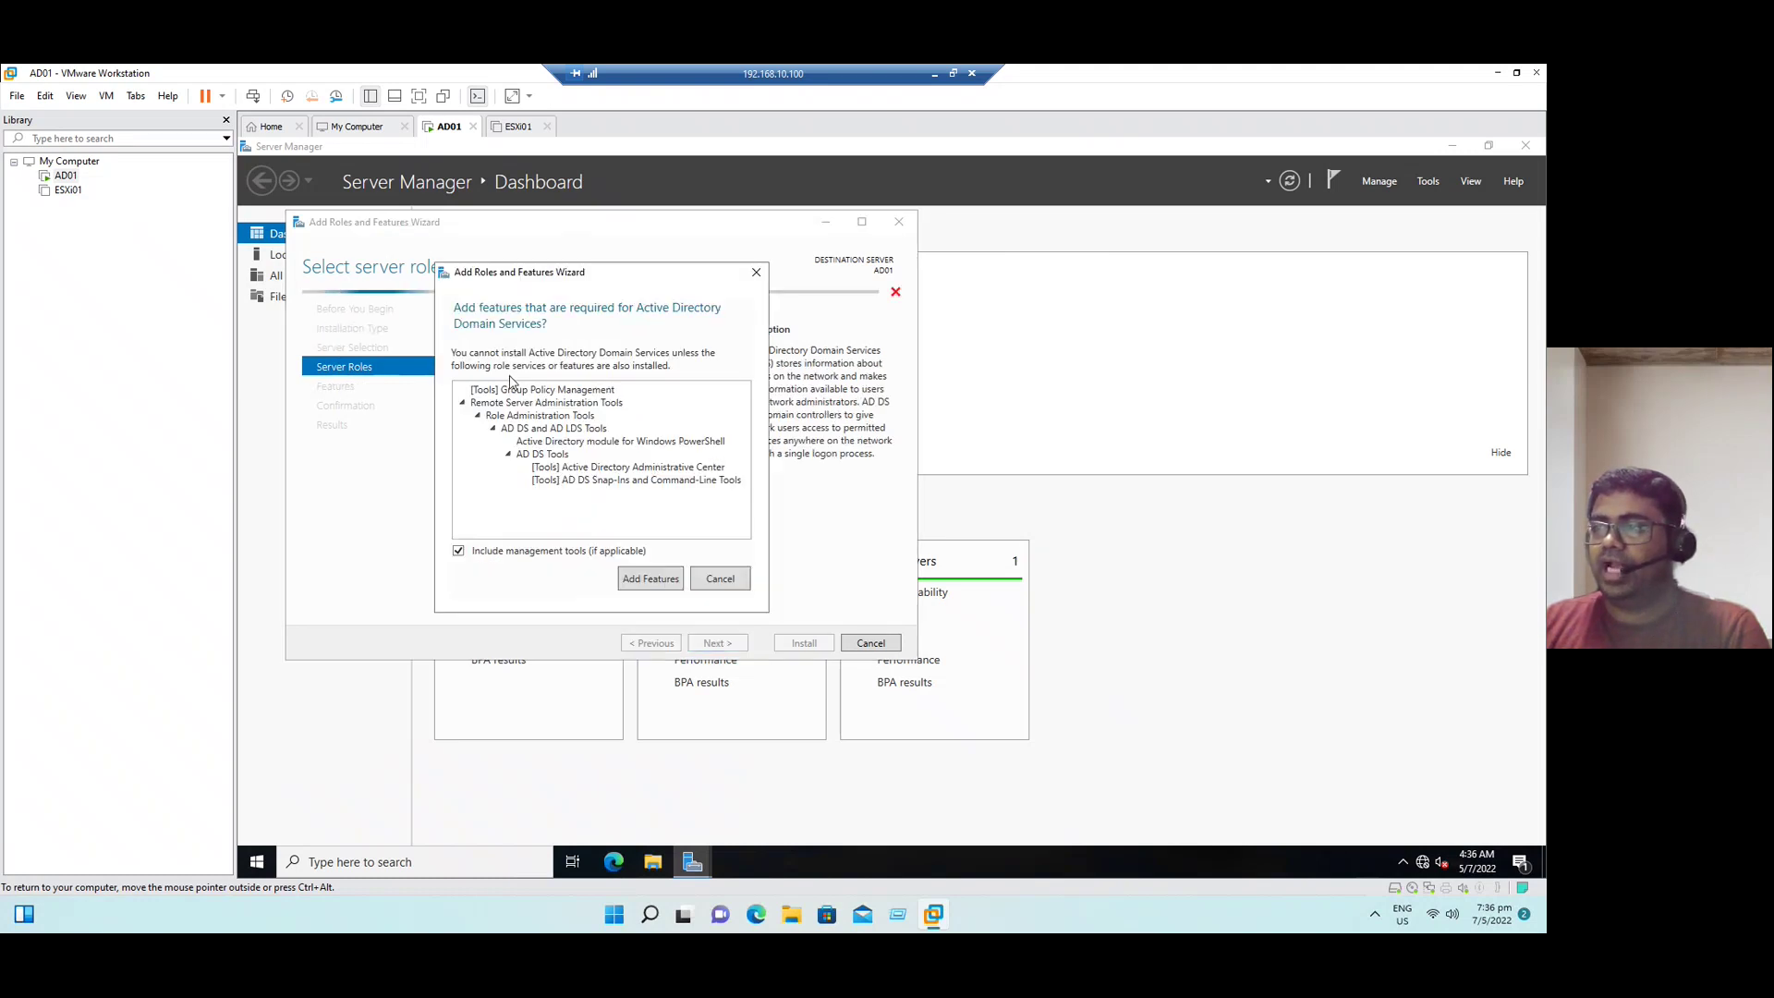
pyautogui.click(662, 580)
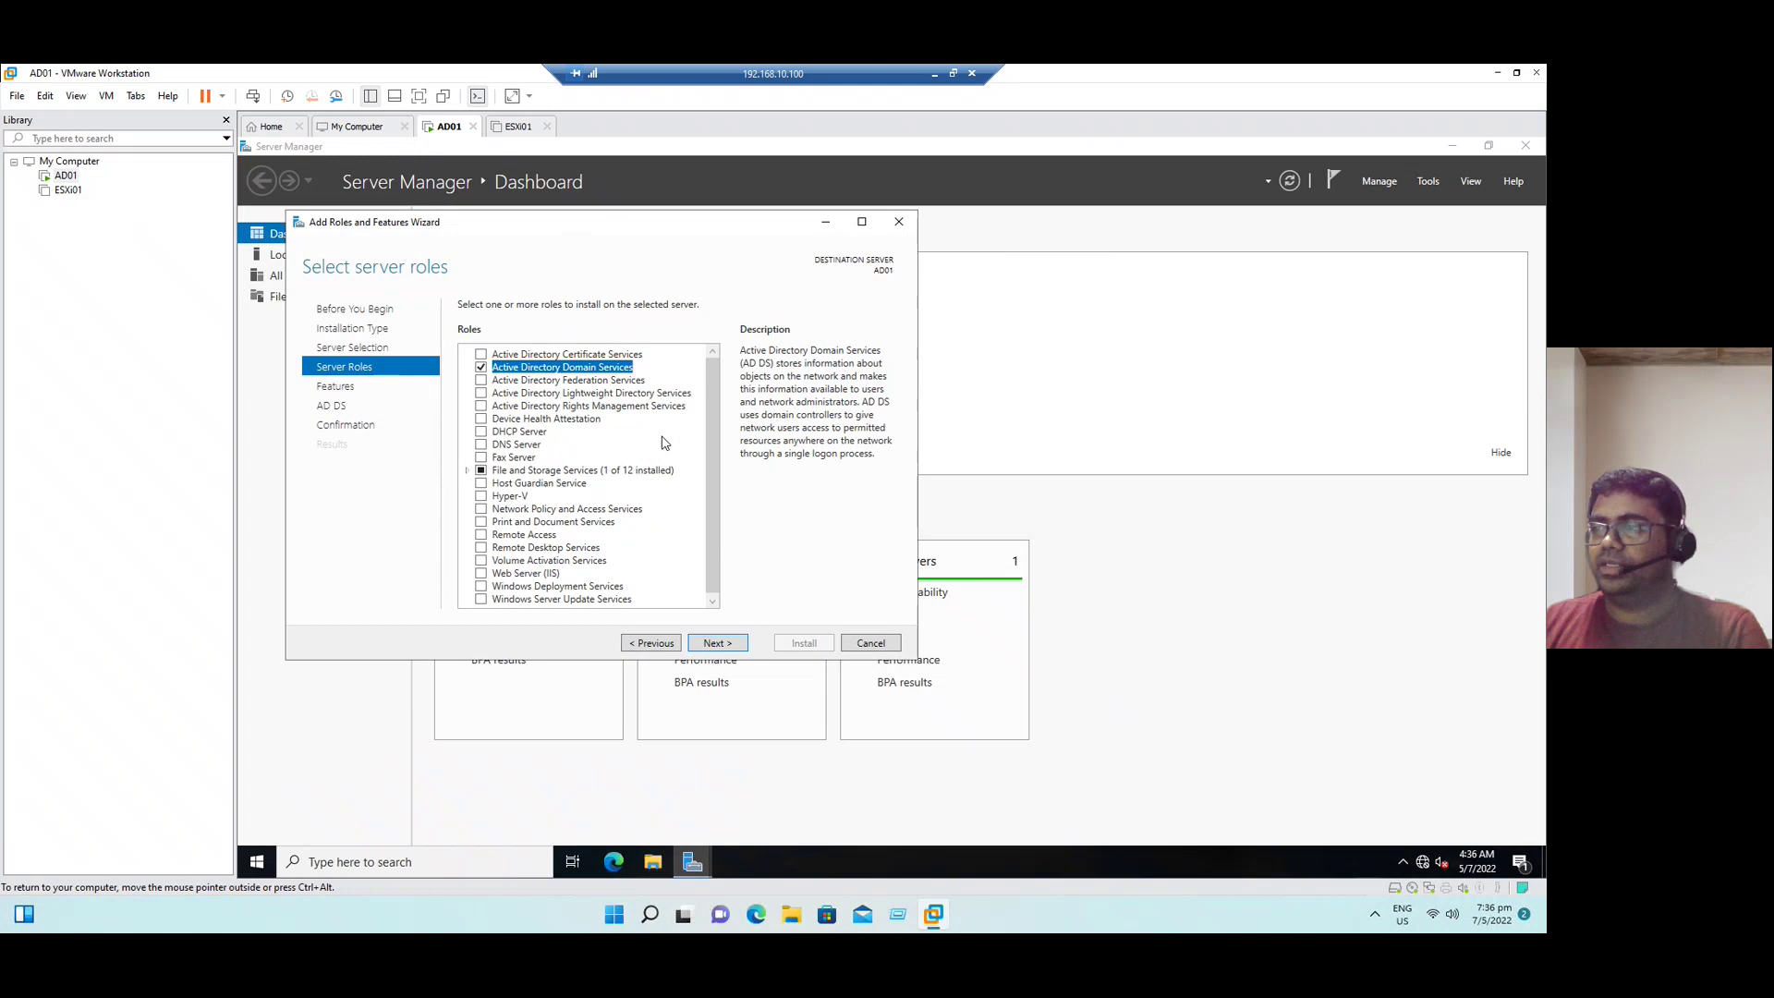
pyautogui.click(481, 445)
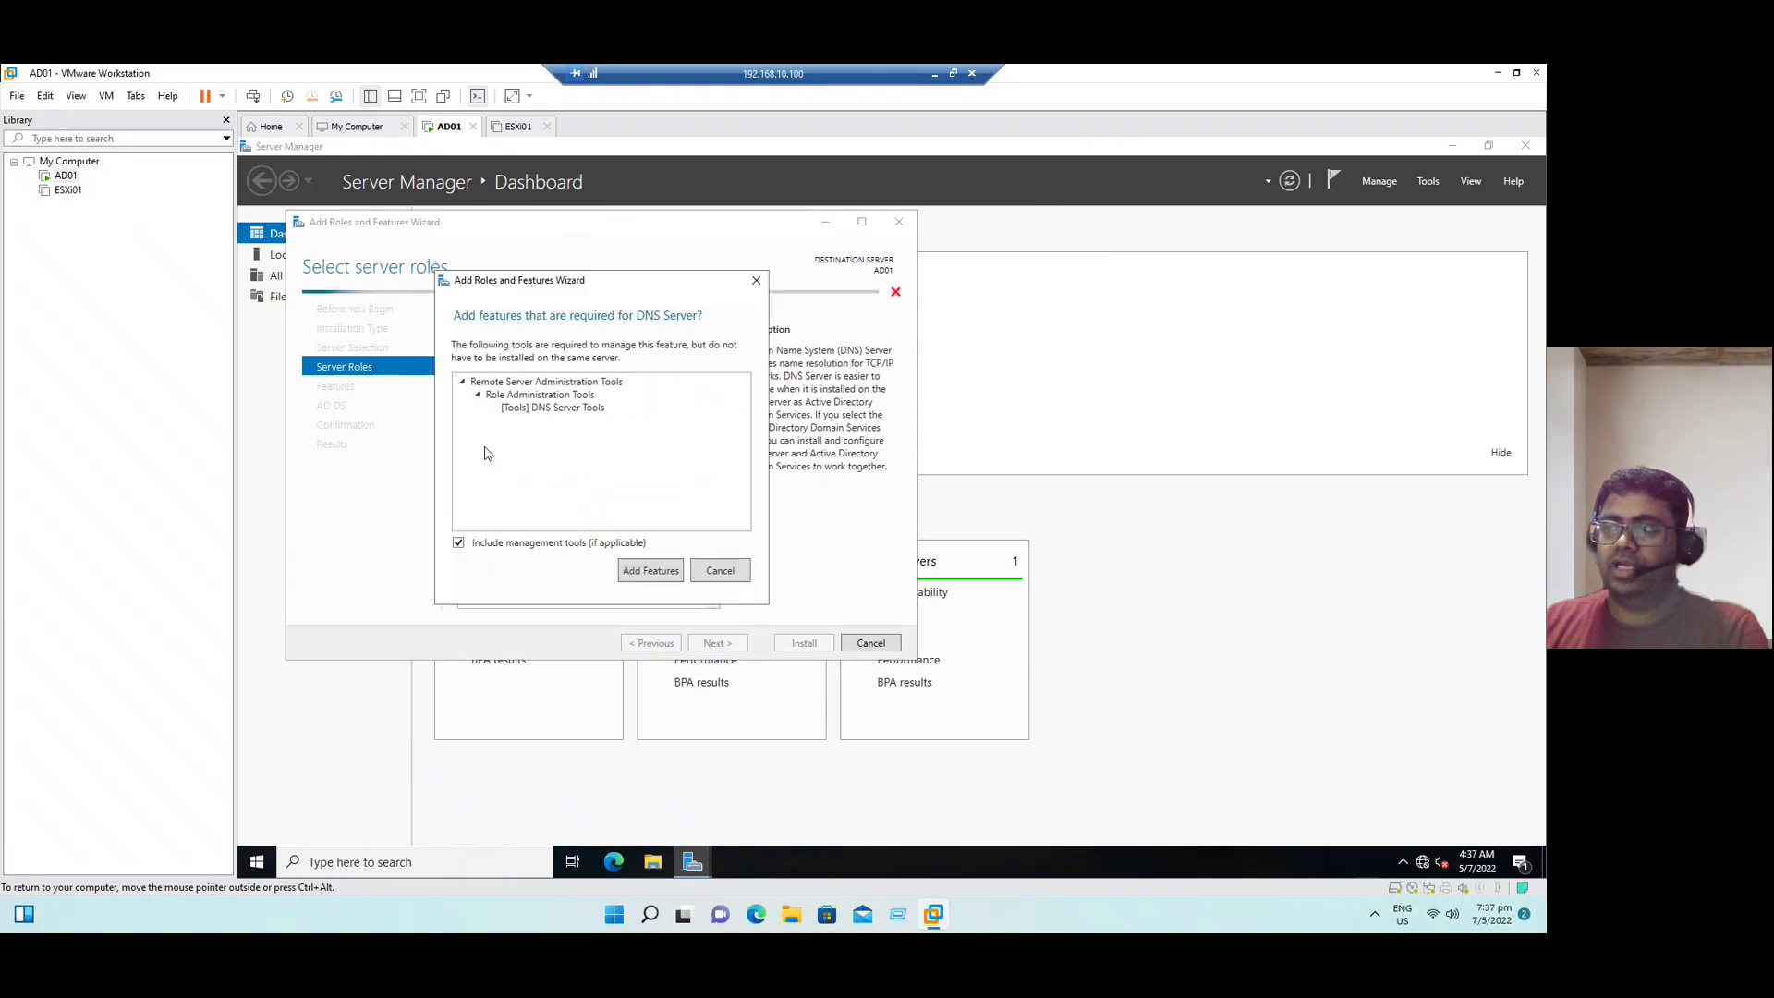
pyautogui.click(649, 572)
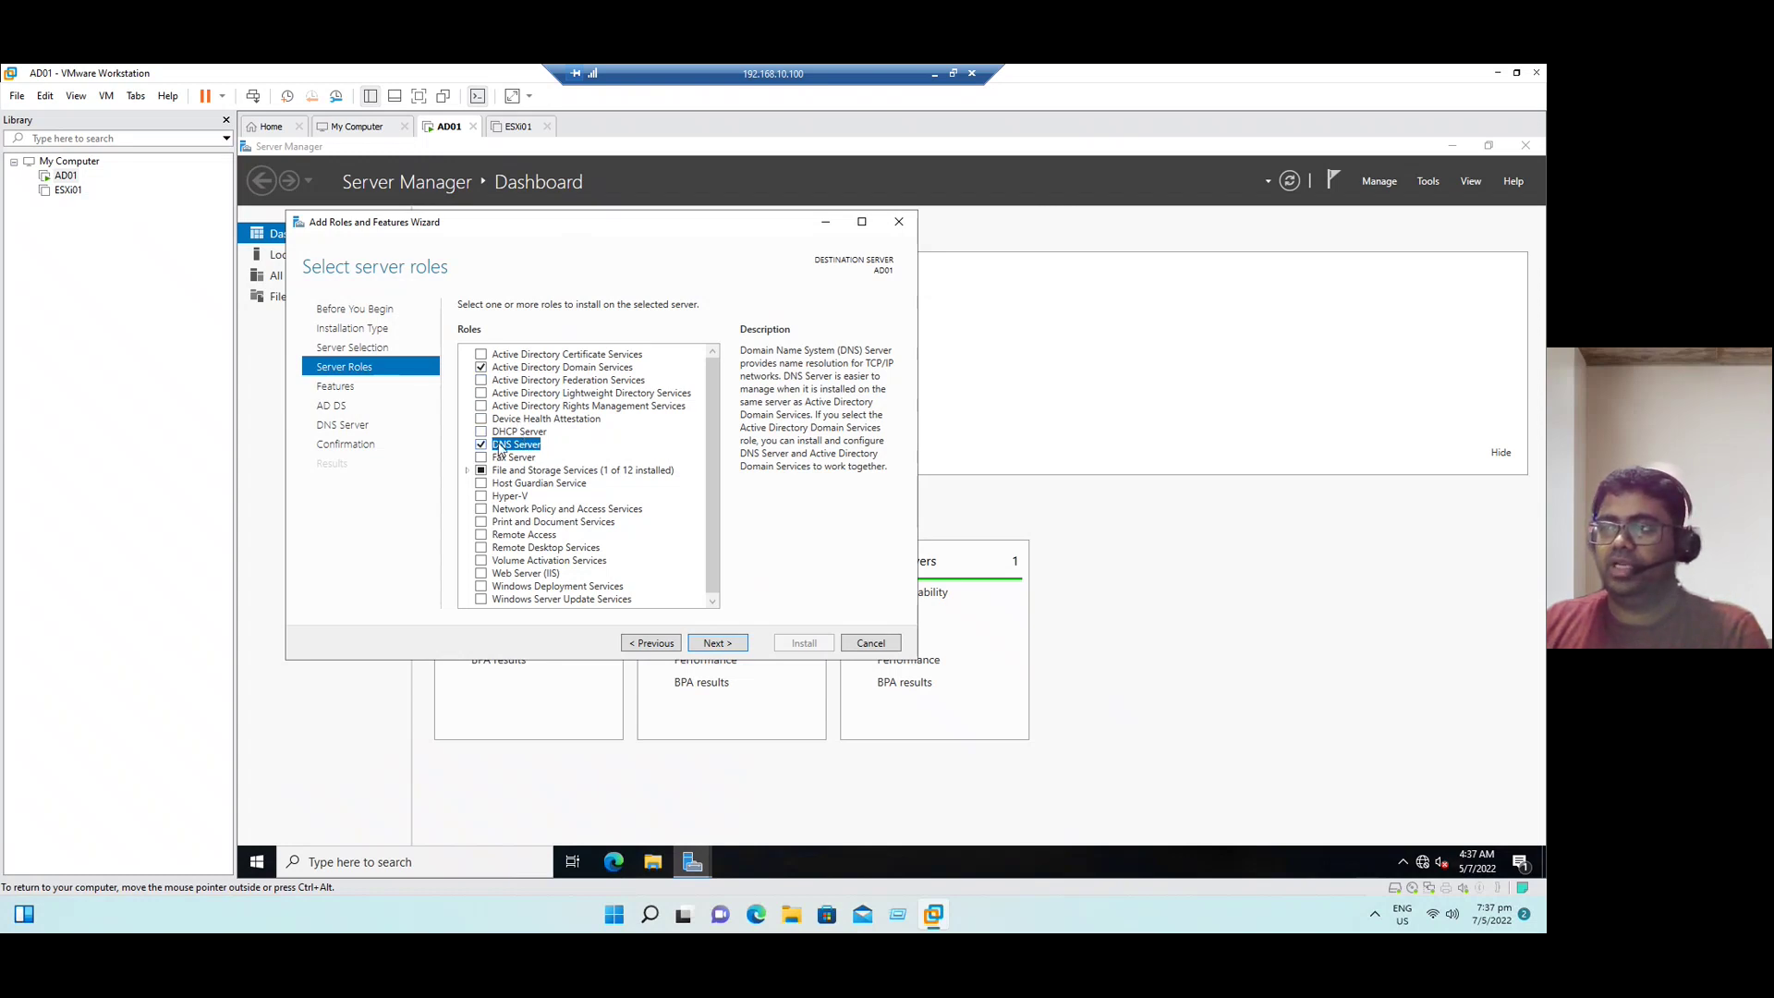
# Step: Pass the Features, AD DS and DNS Server pages and install both roles on AD01
pyautogui.click(728, 643)
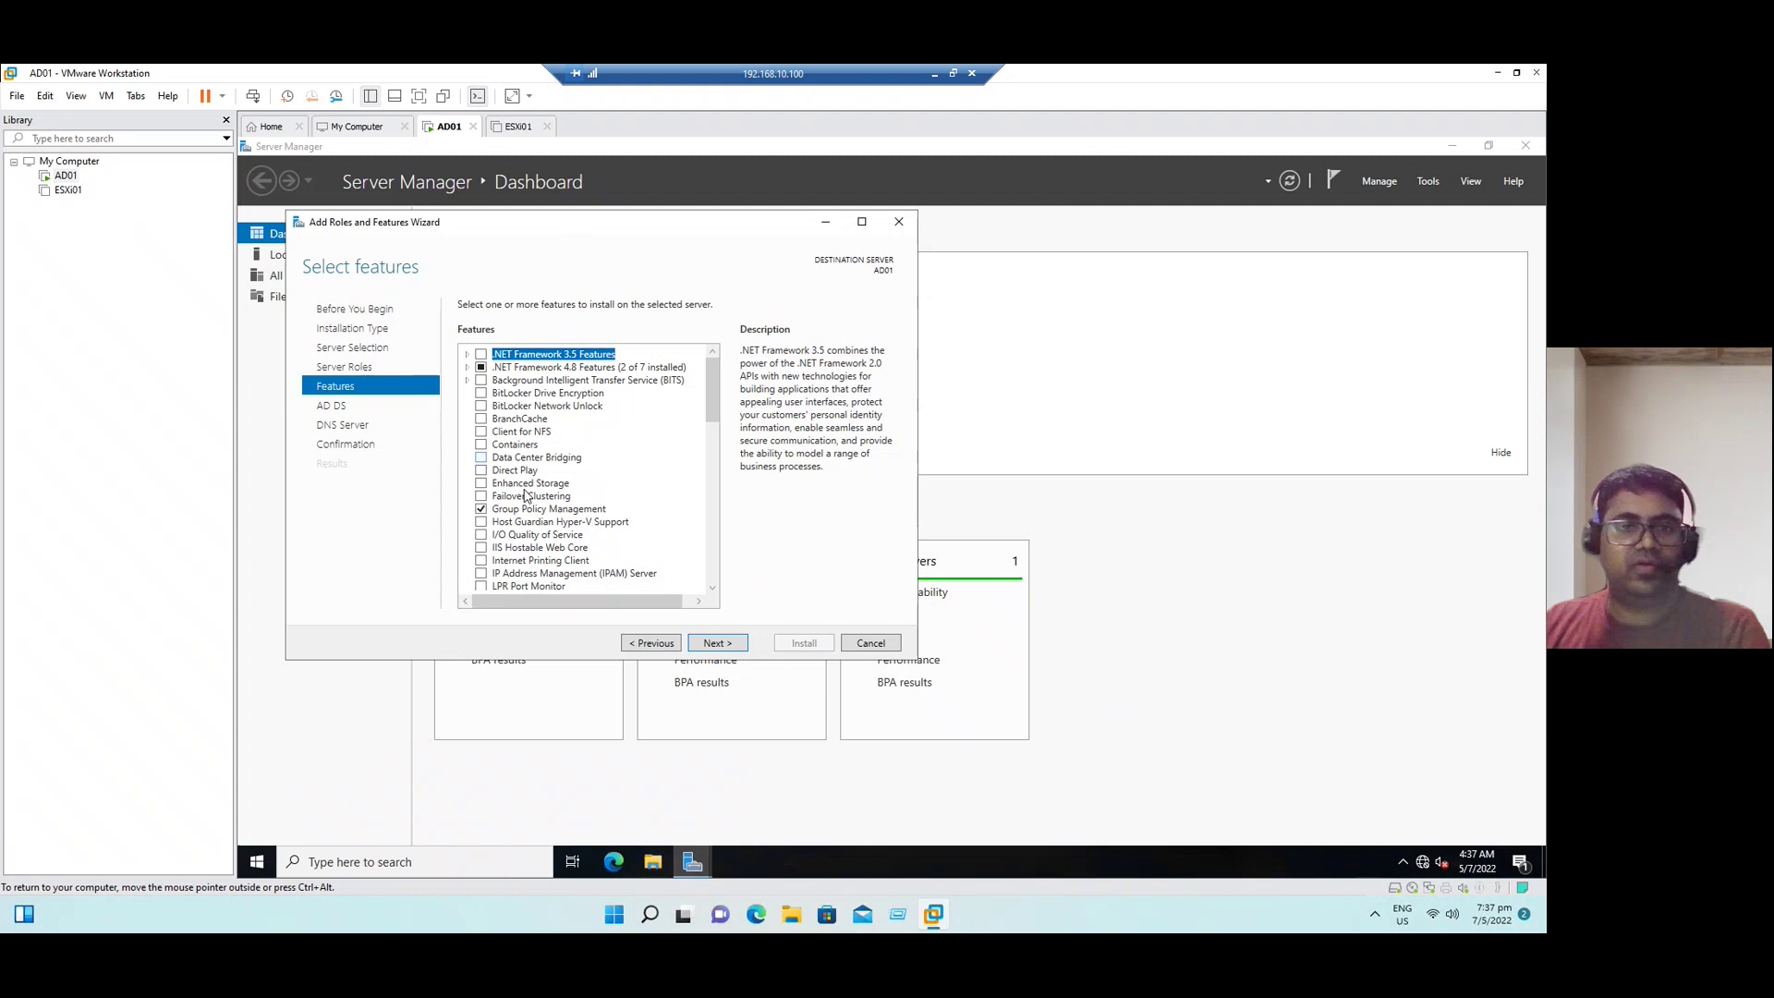
pyautogui.click(716, 643)
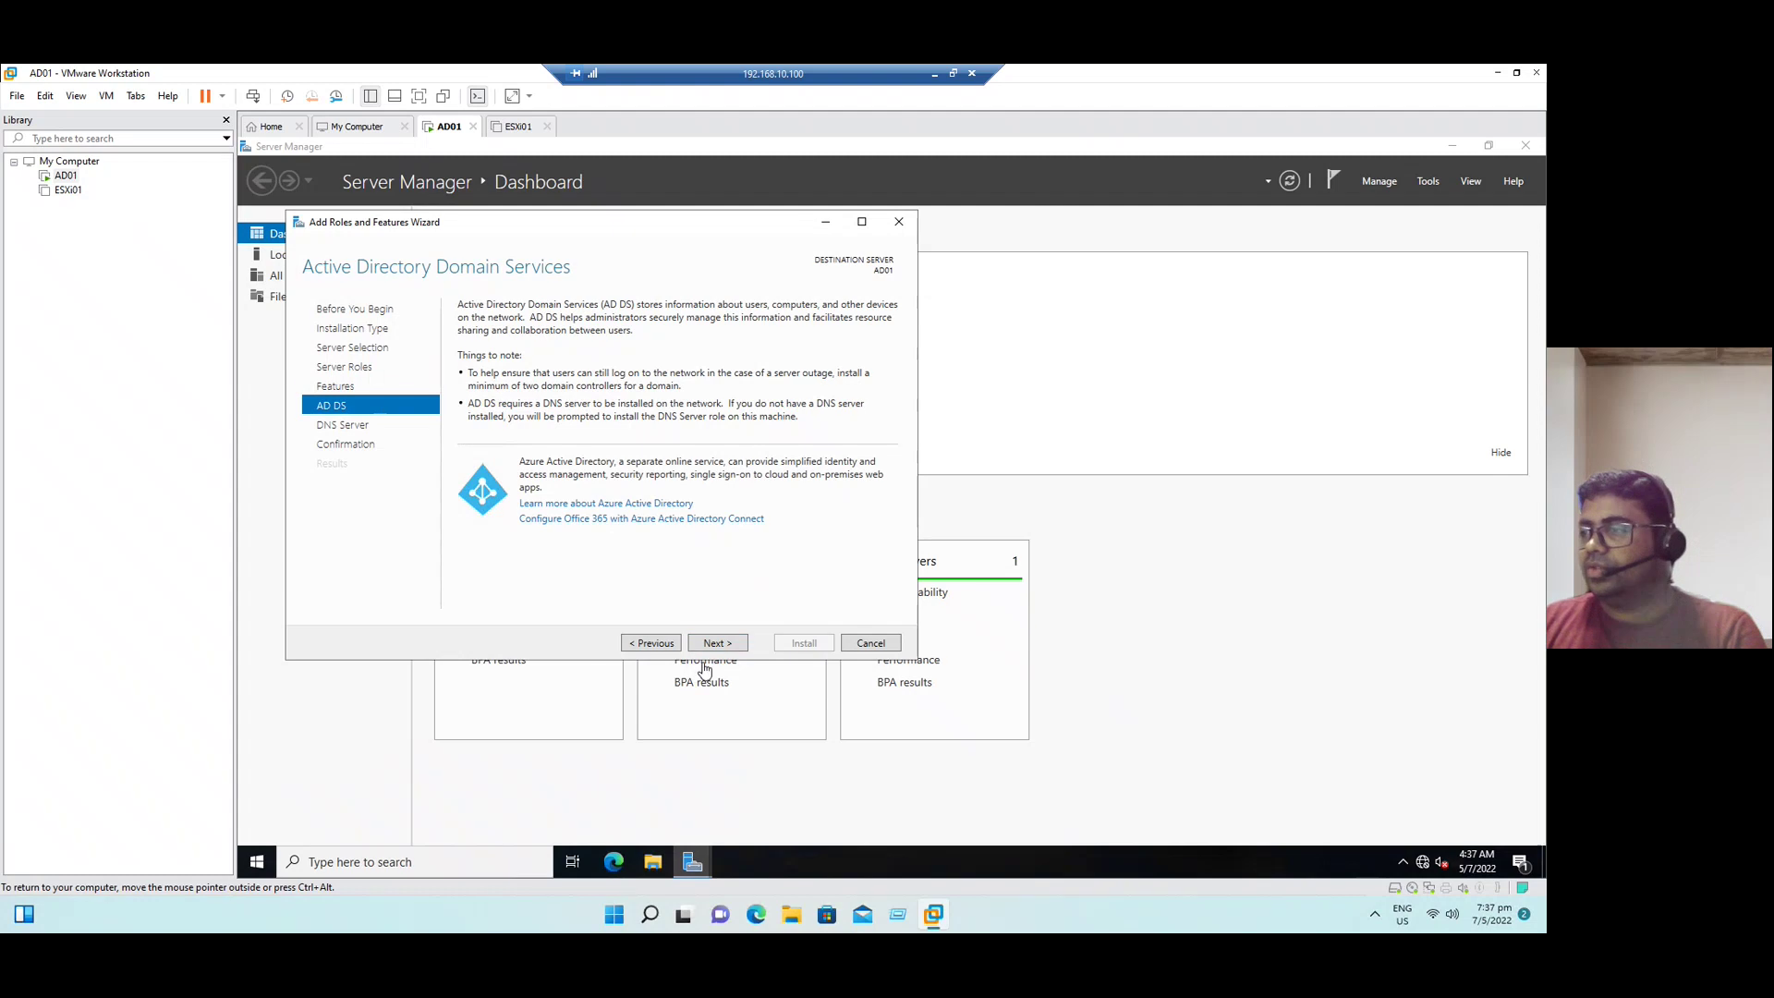
pyautogui.click(725, 645)
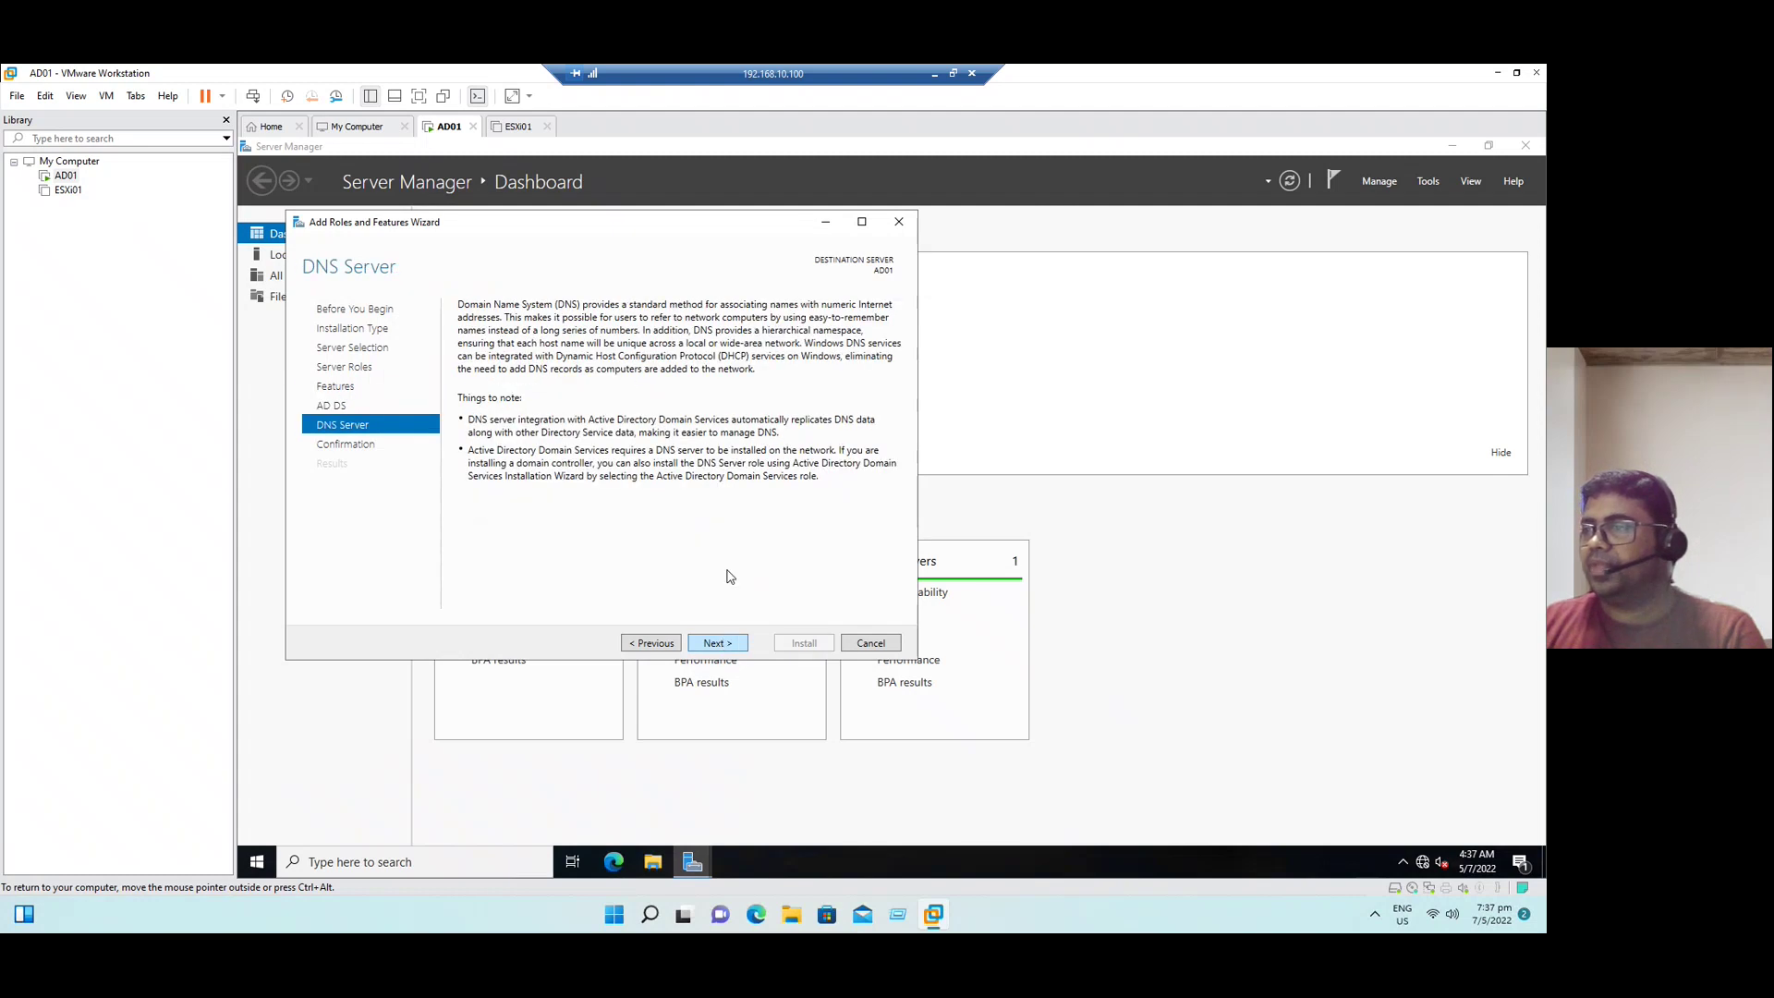
pyautogui.click(717, 644)
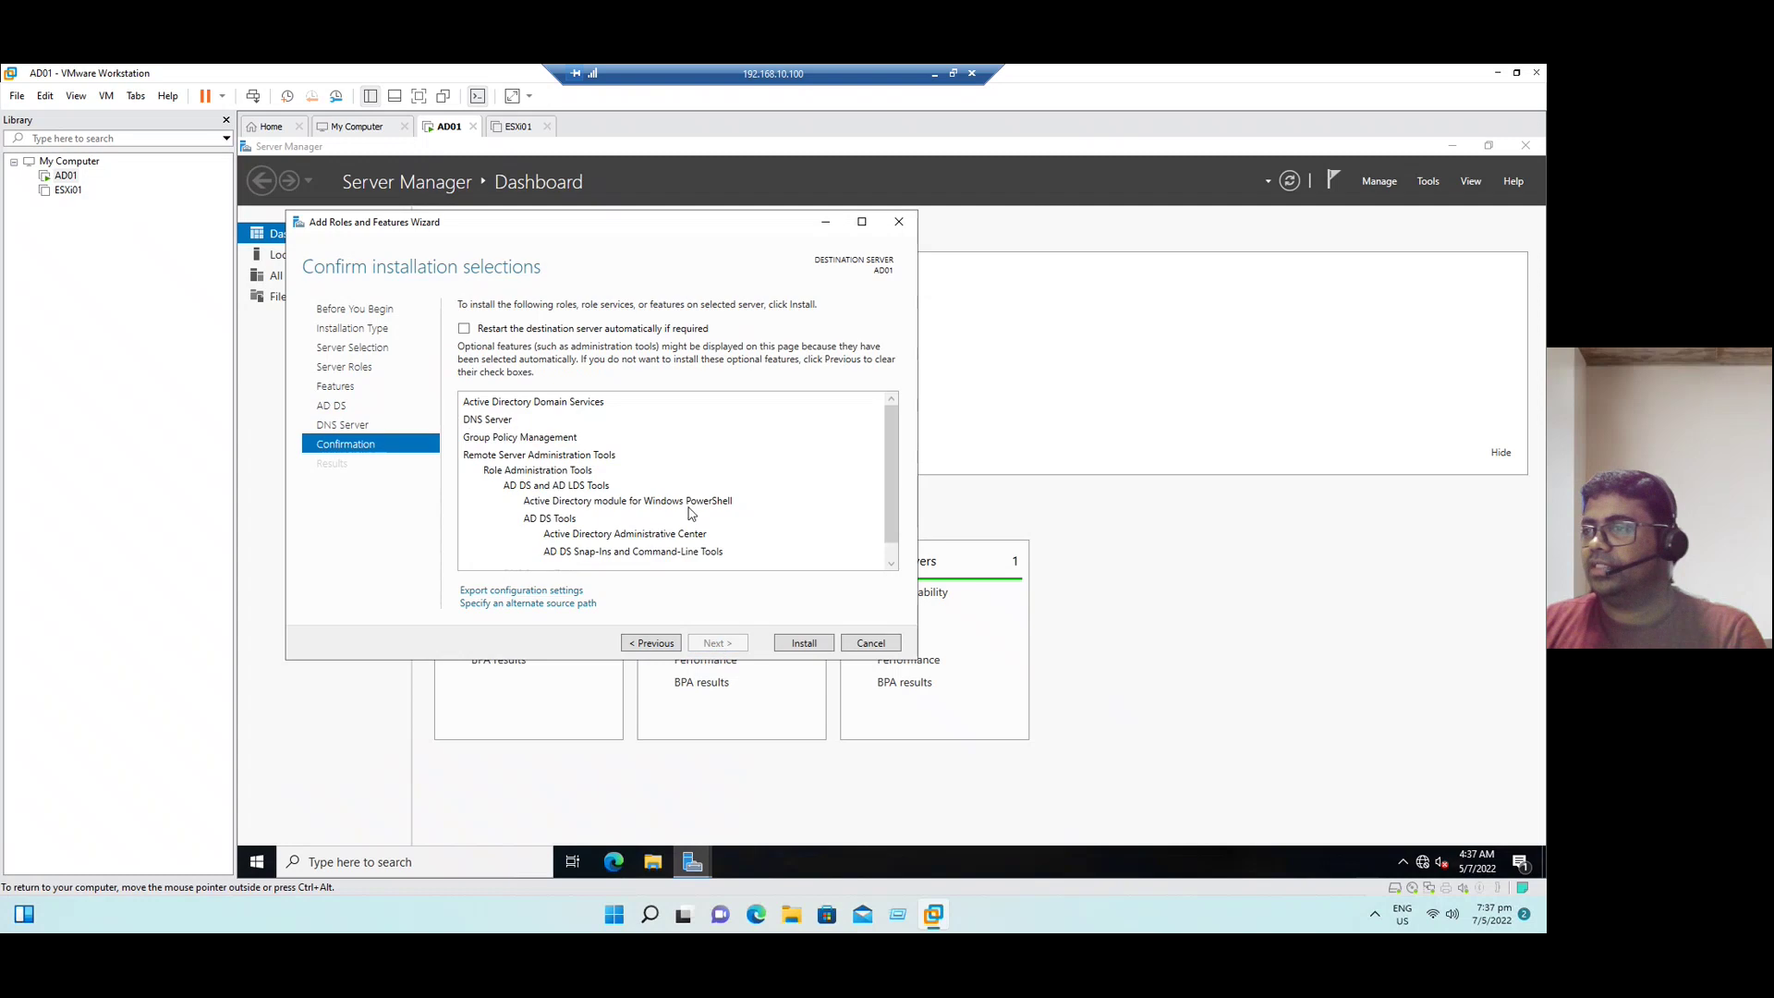
pyautogui.click(816, 651)
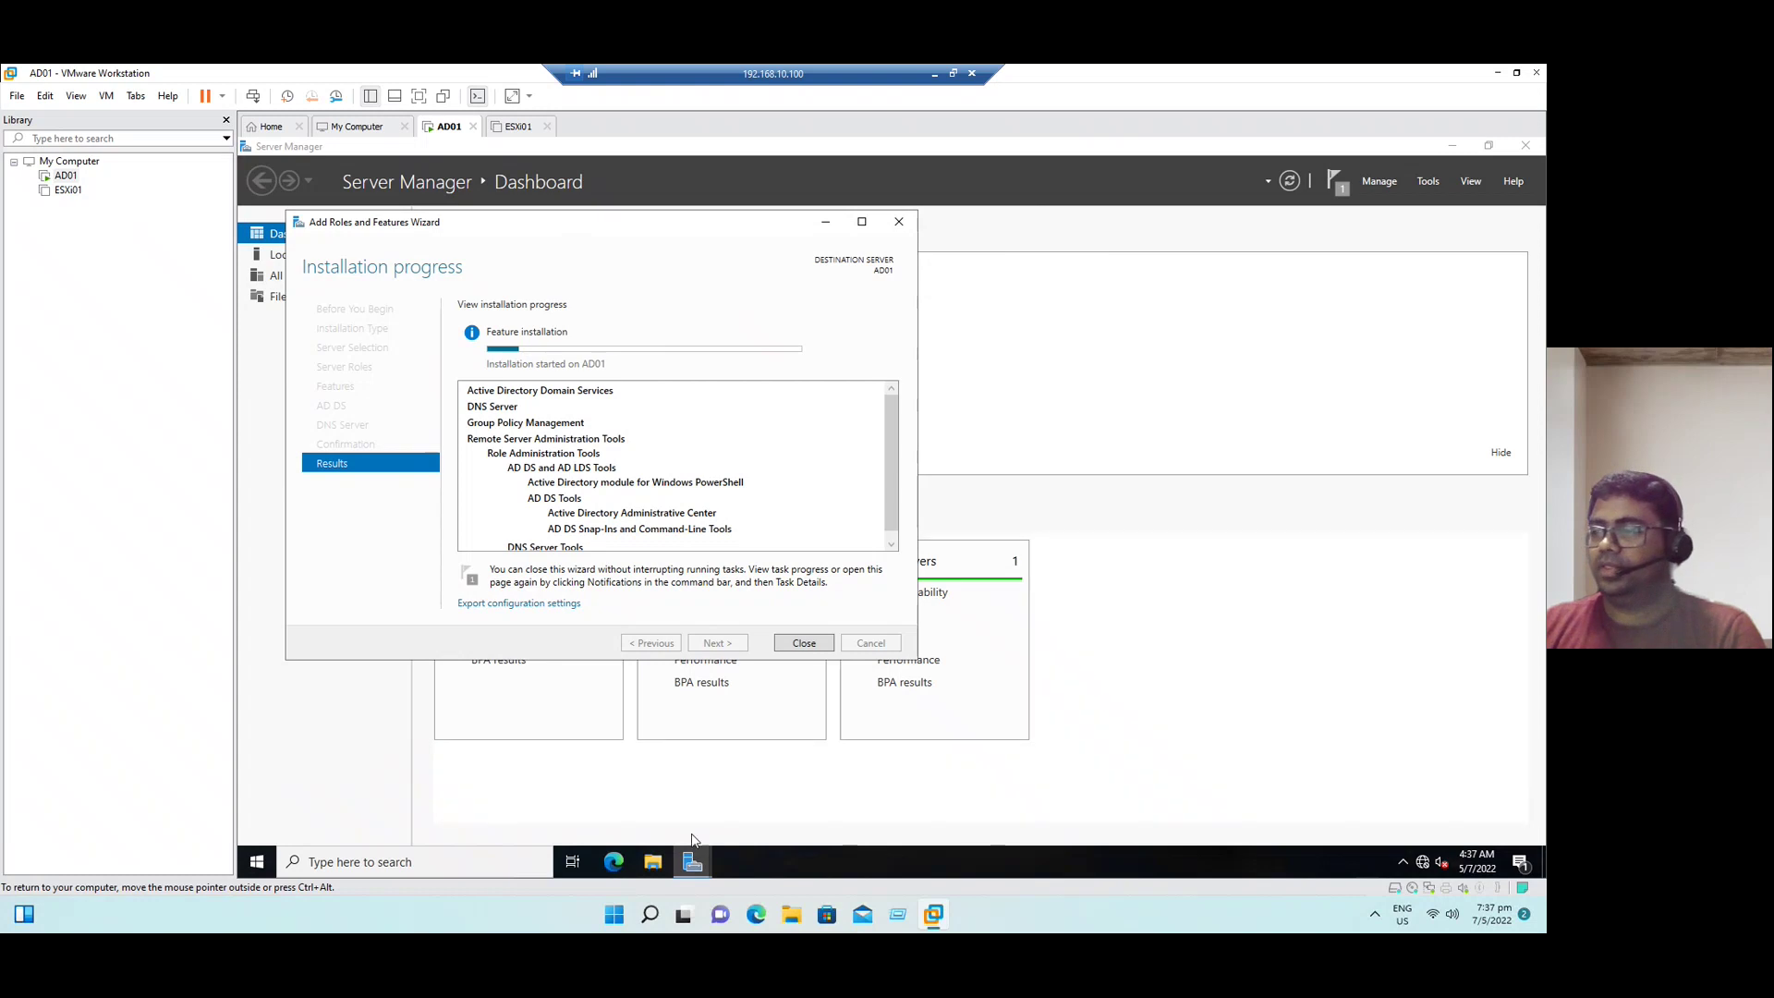
# Step: Open This PC's properties from File Explorer, then close the About settings page
pyautogui.click(656, 864)
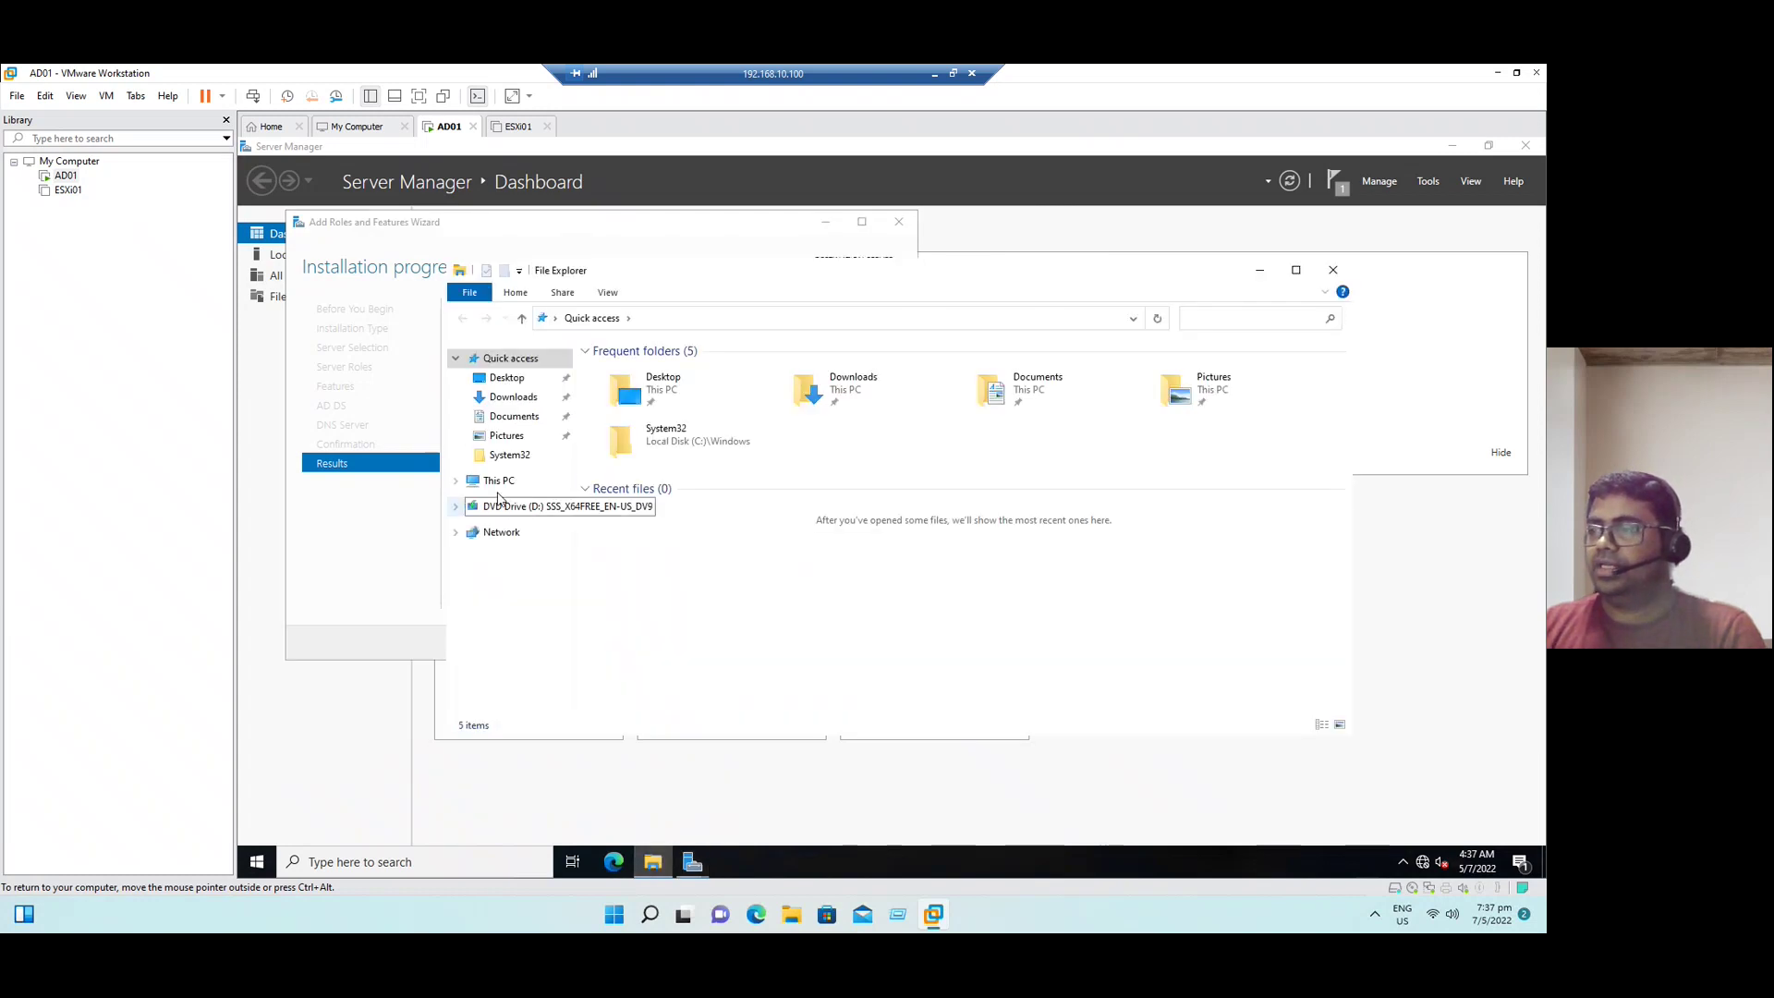
pyautogui.rightClick(503, 480)
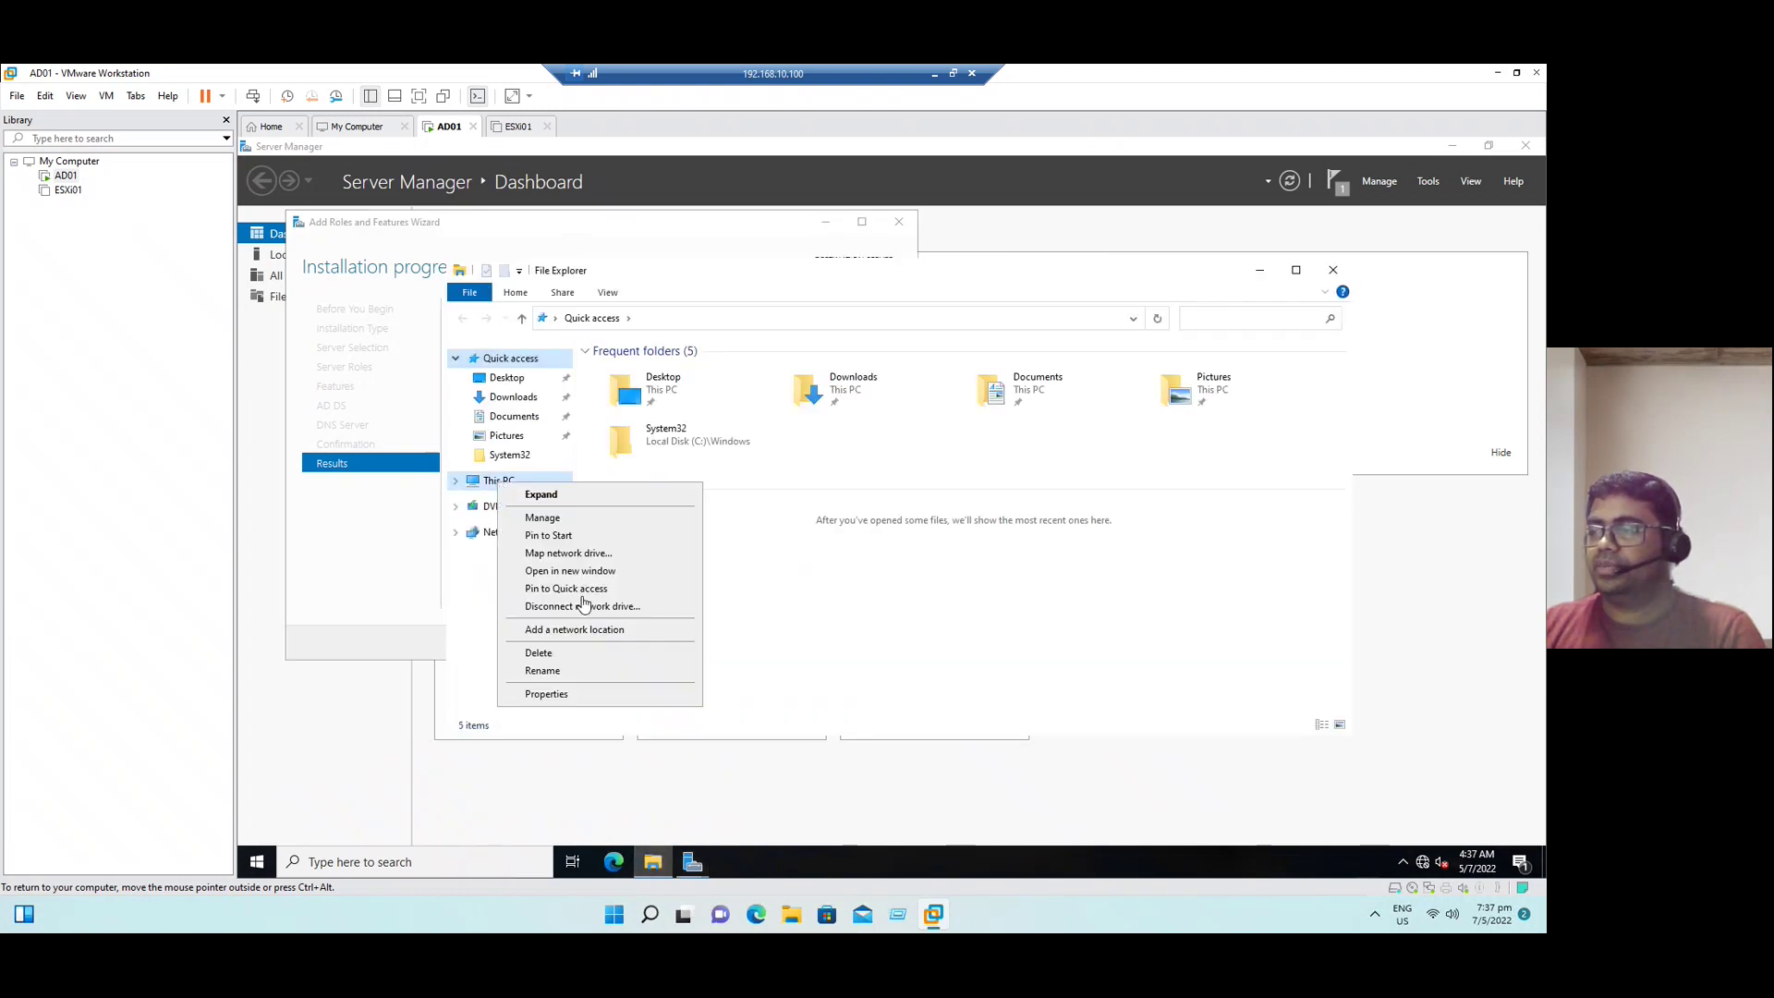
pyautogui.click(578, 695)
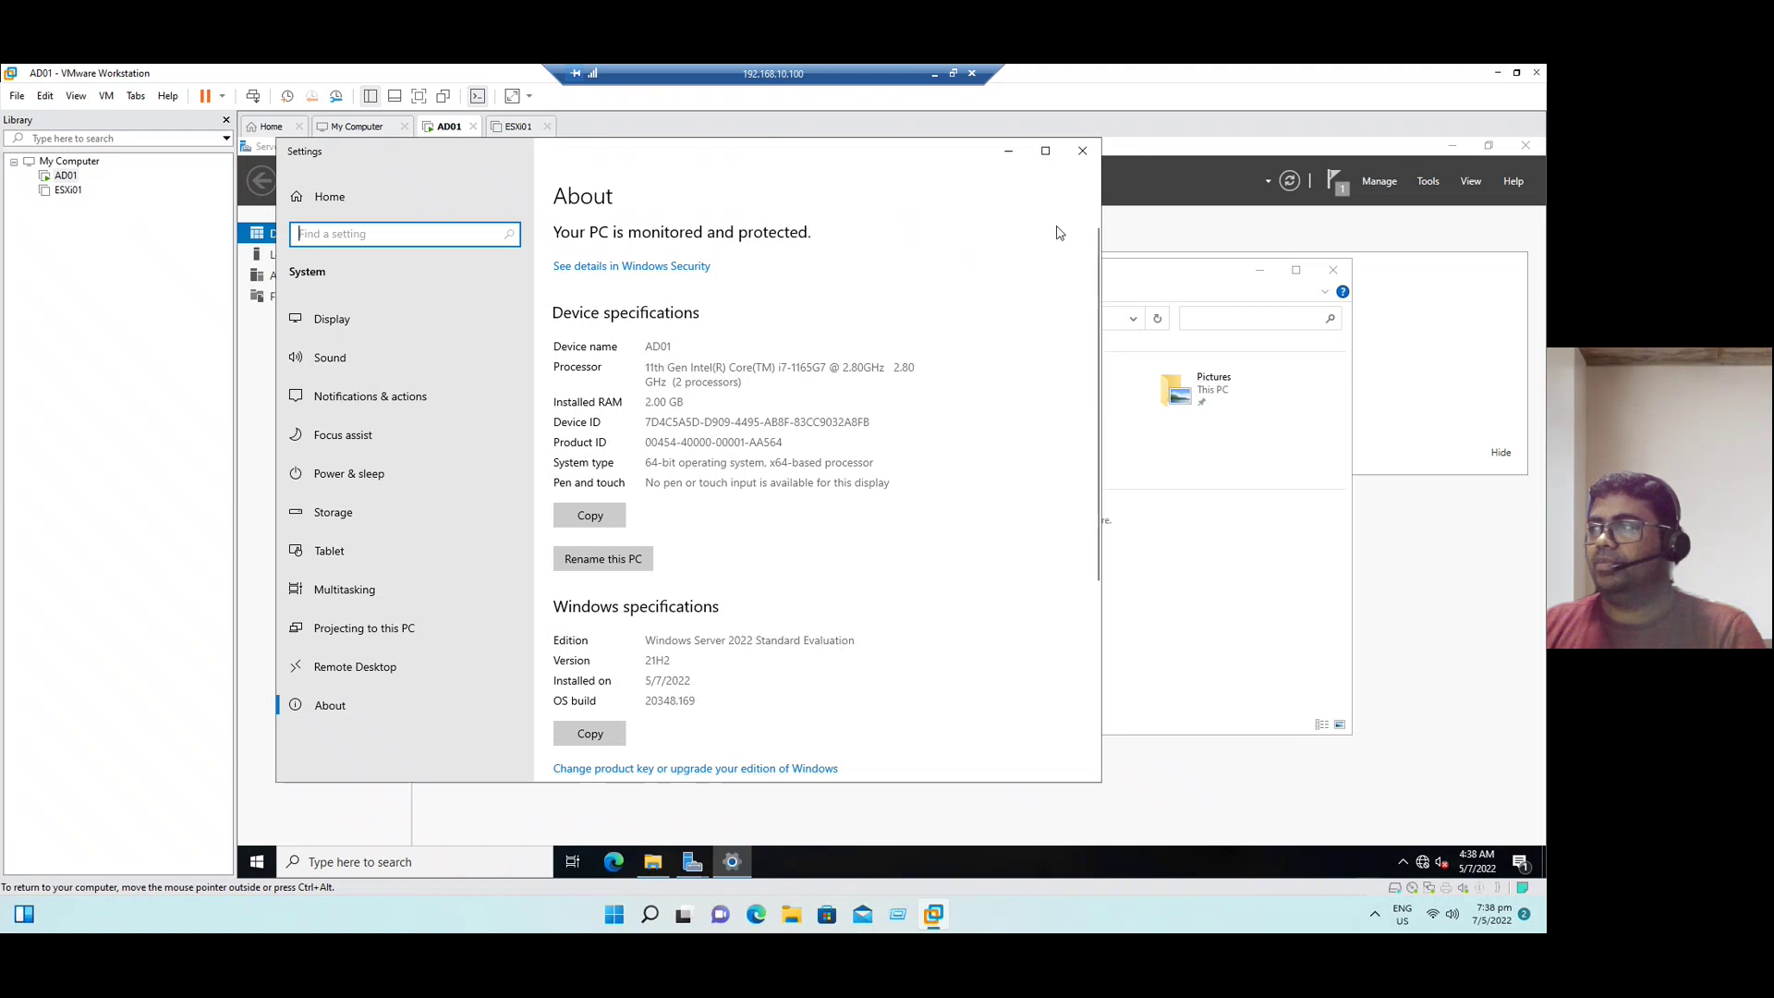
pyautogui.click(1082, 150)
# Step: Run sysdm.cpl to view System Properties showing computer name AD01 in WORKGROUP
pyautogui.click(400, 863)
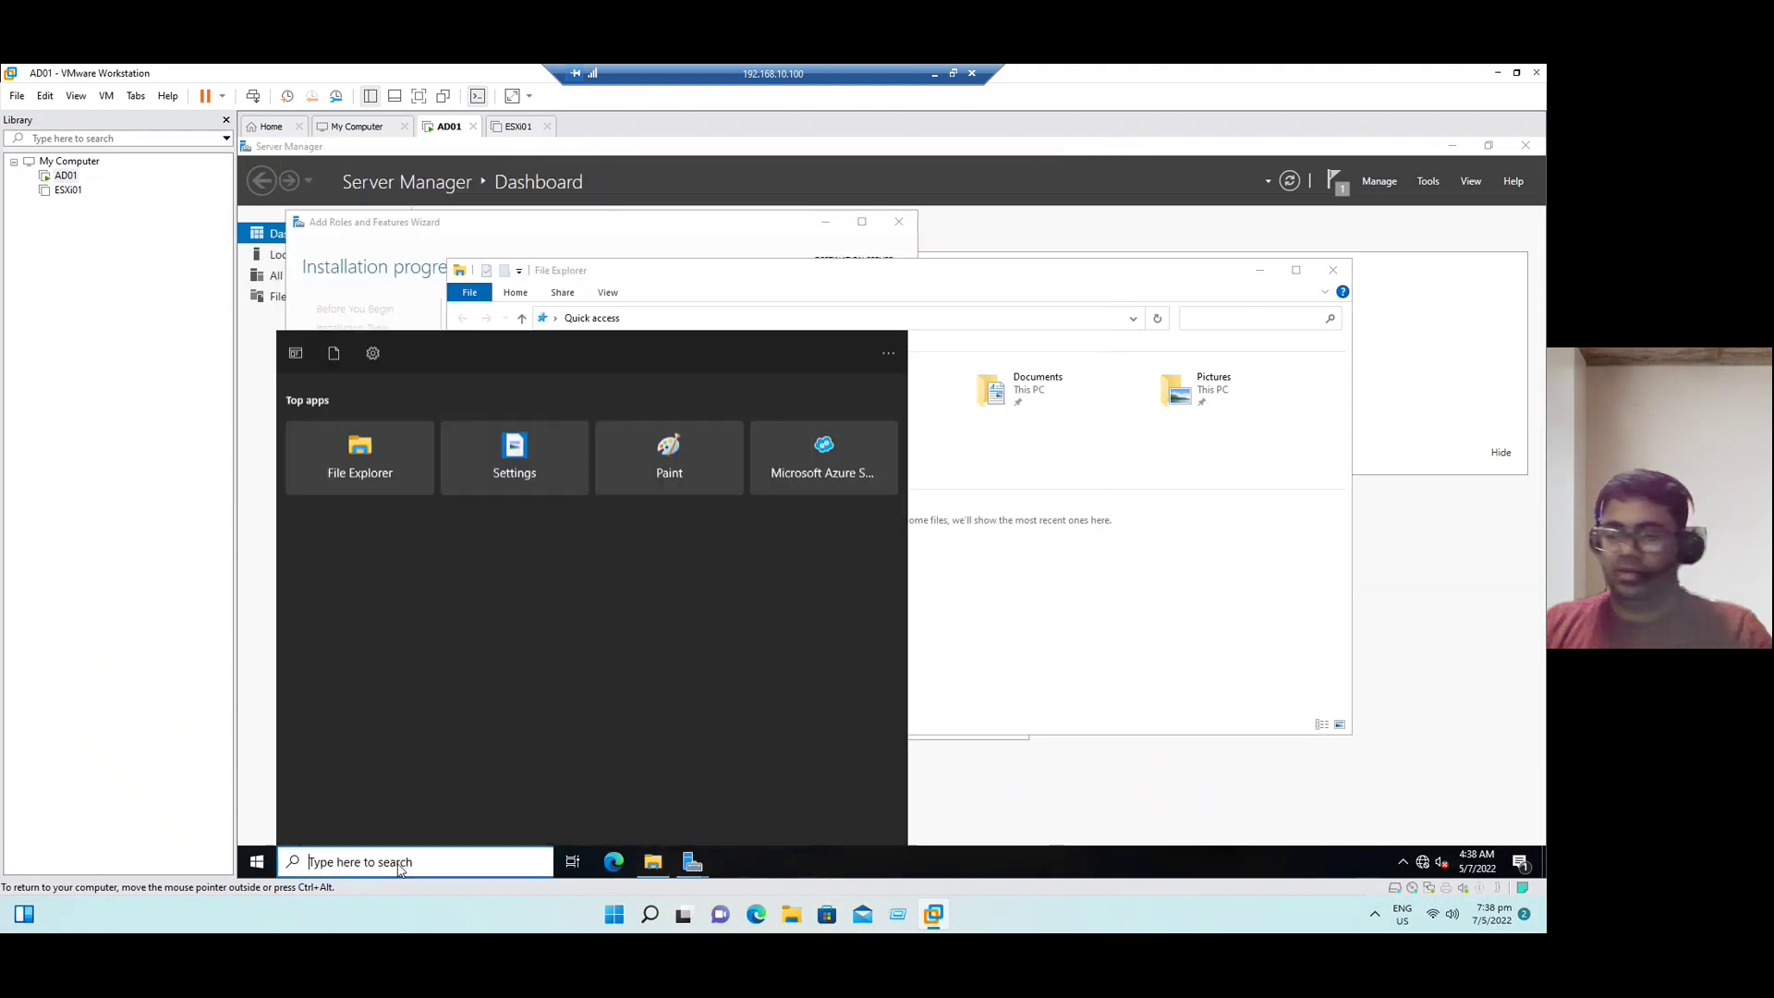
pyautogui.write('sysdm.cpl')
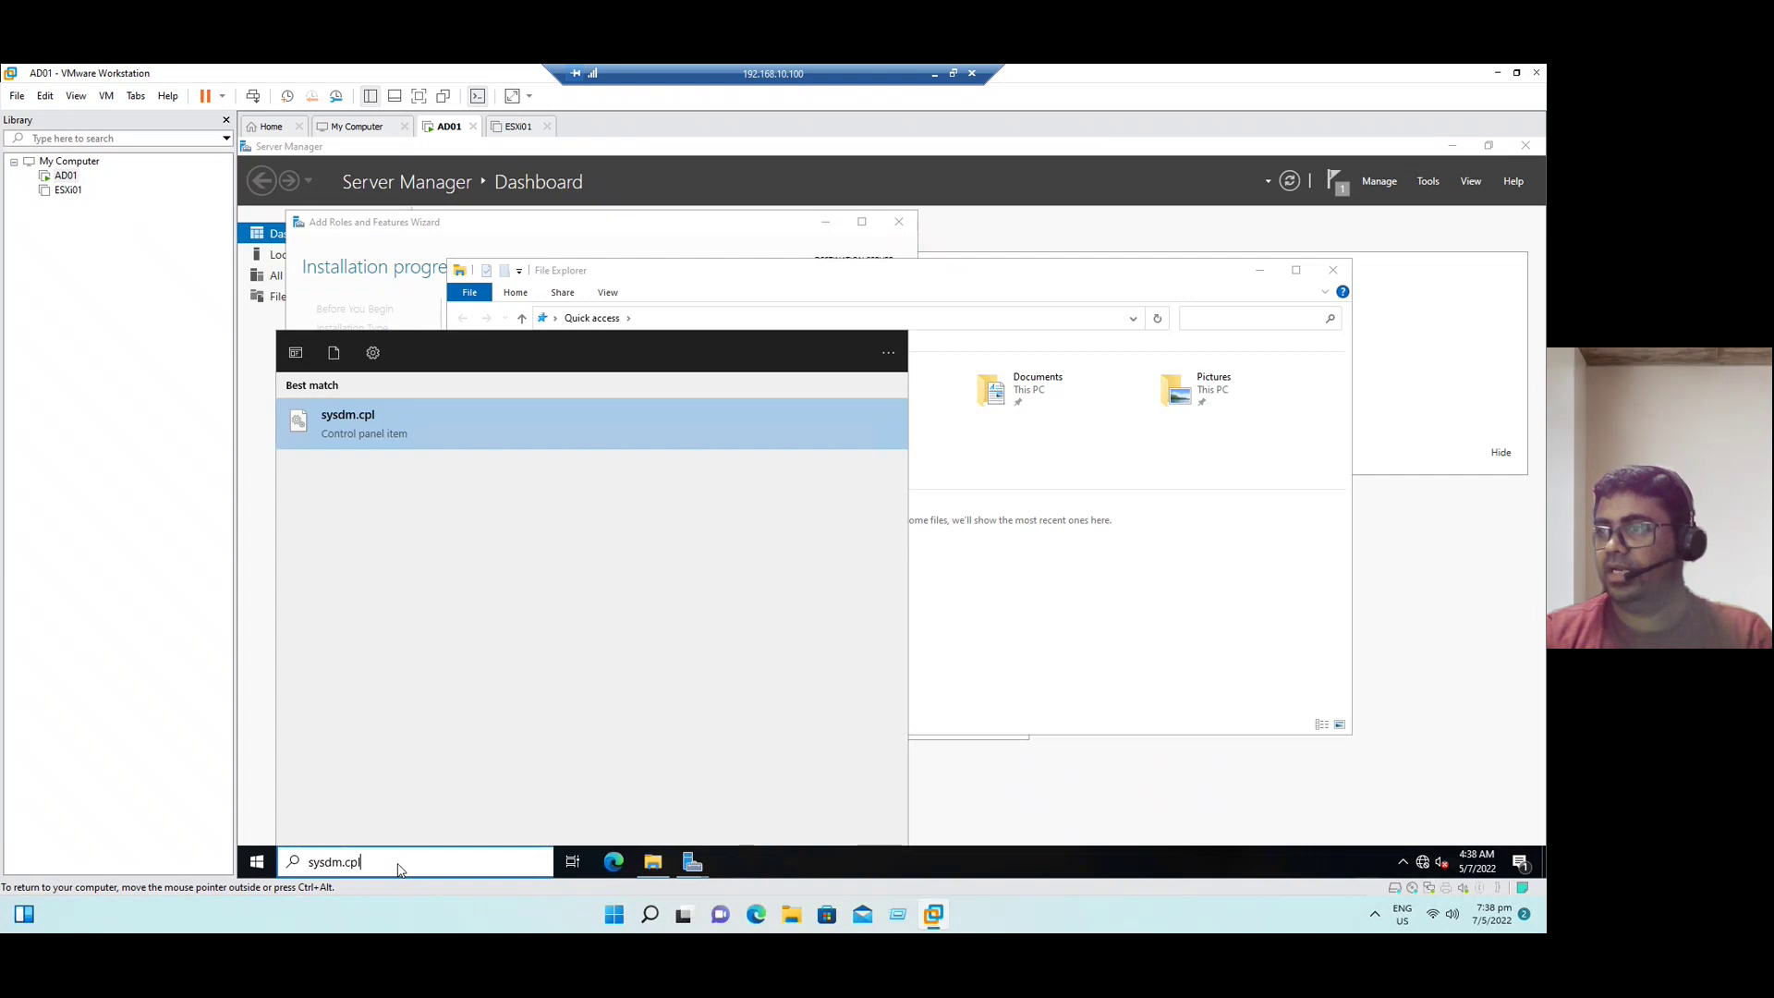
pyautogui.press('Return')
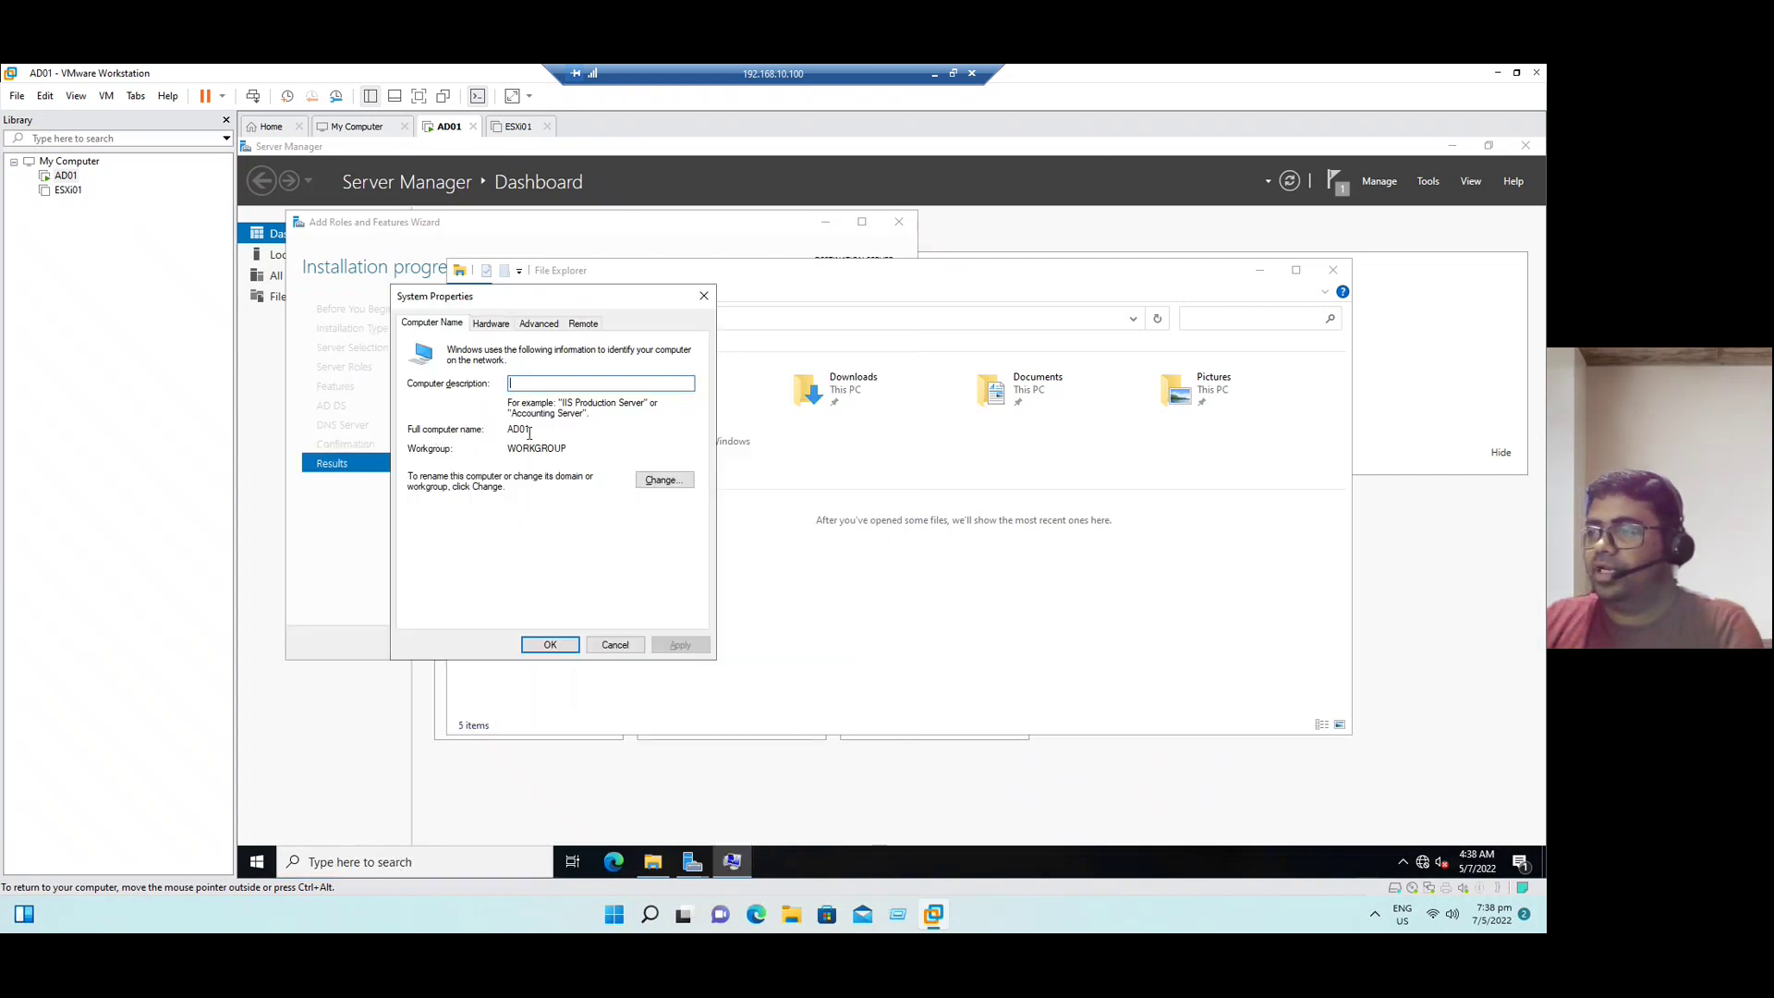
pyautogui.moveTo(509, 430); pyautogui.dragTo(575, 452)
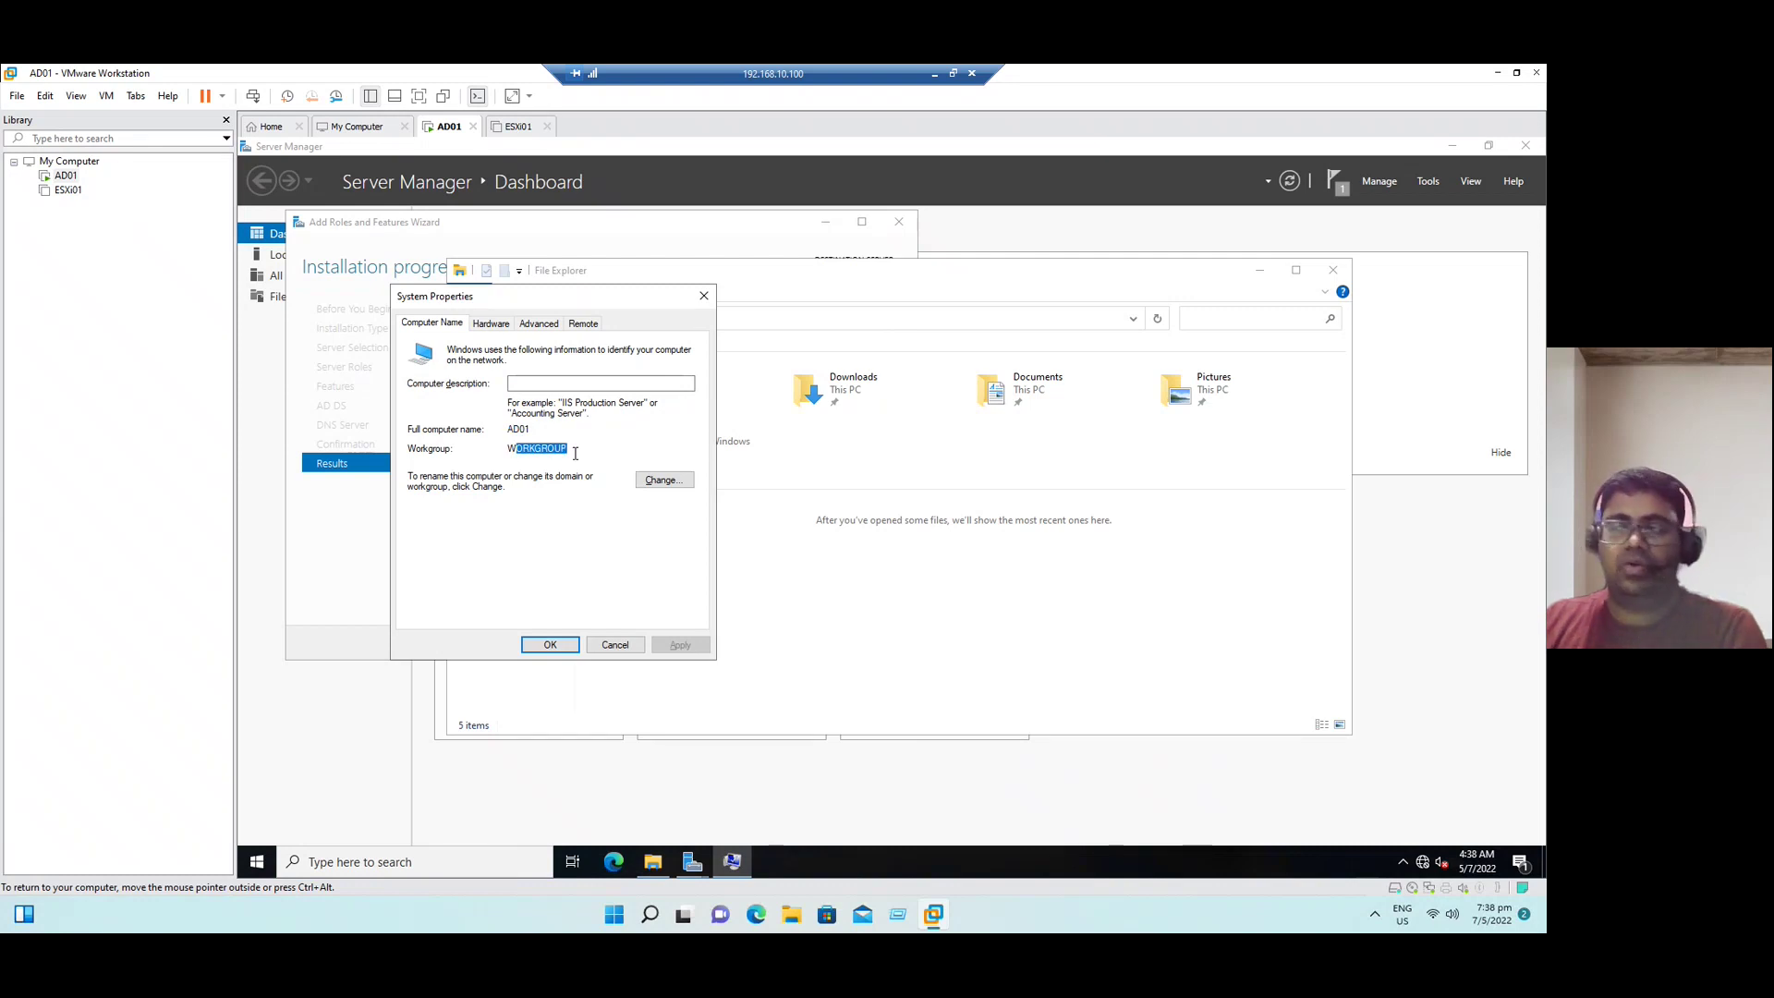
pyautogui.click(599, 440)
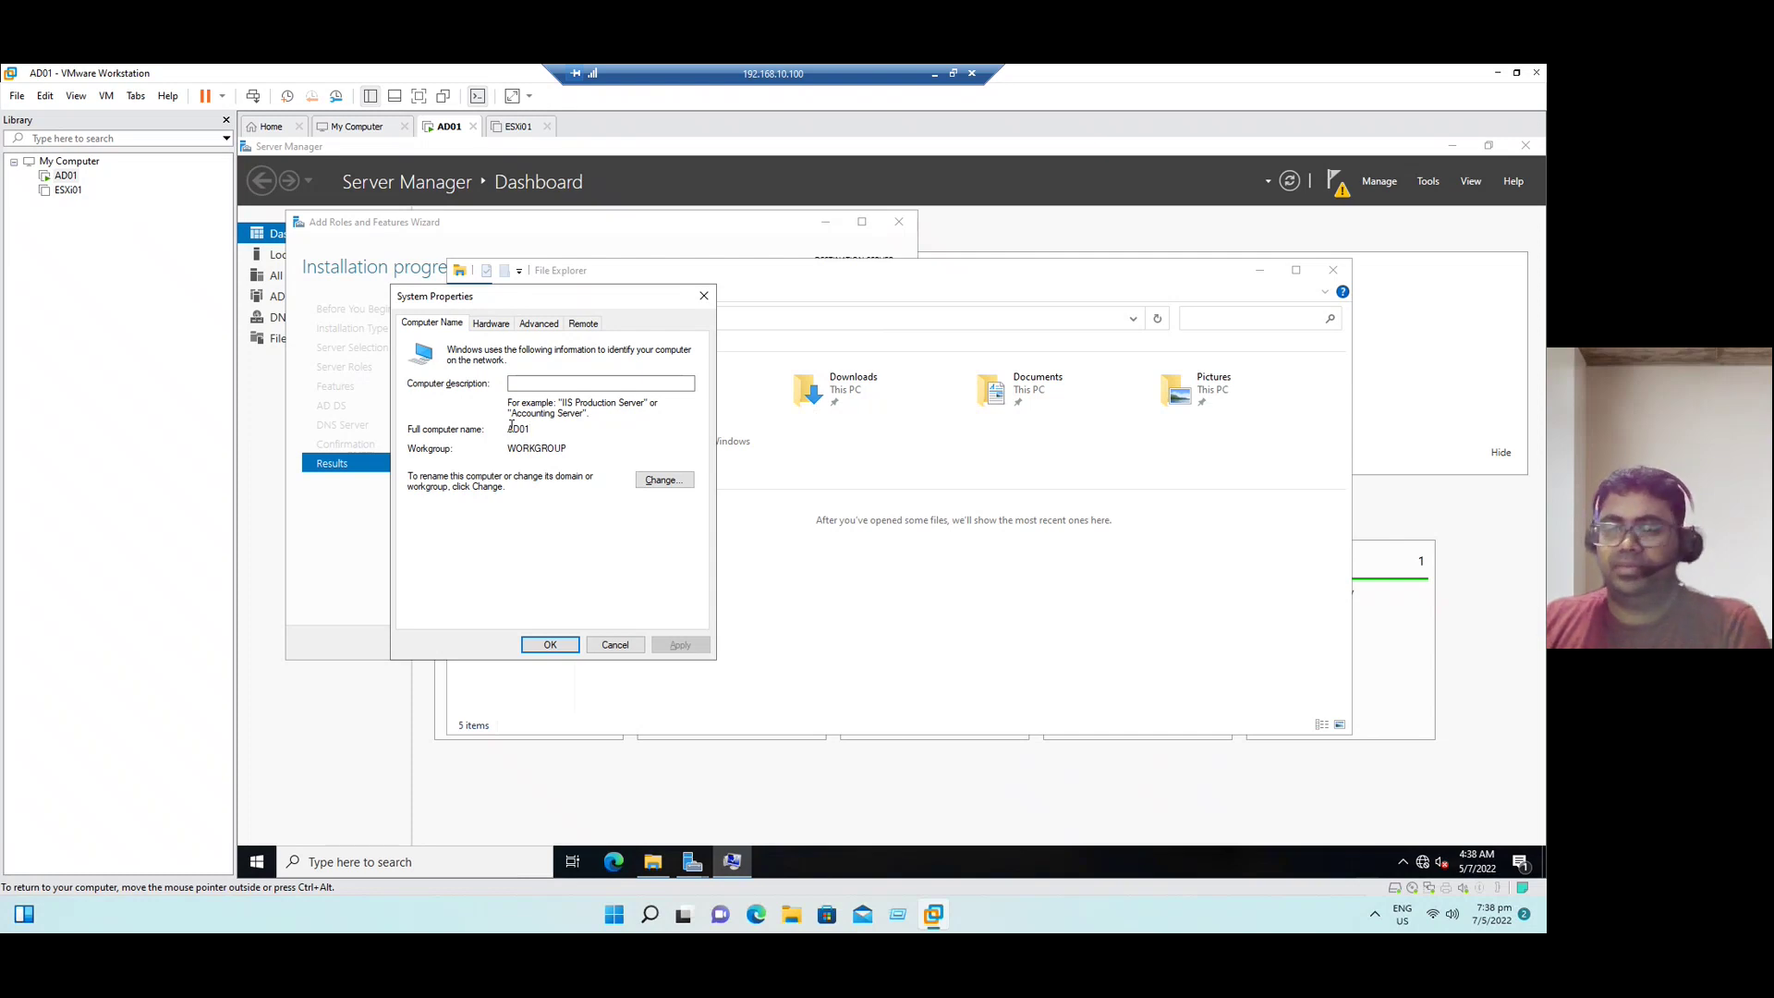
# Step: Close System Properties, File Explorer and the finished wizard, then show pending notifications
pyautogui.click(614, 644)
pyautogui.click(1333, 269)
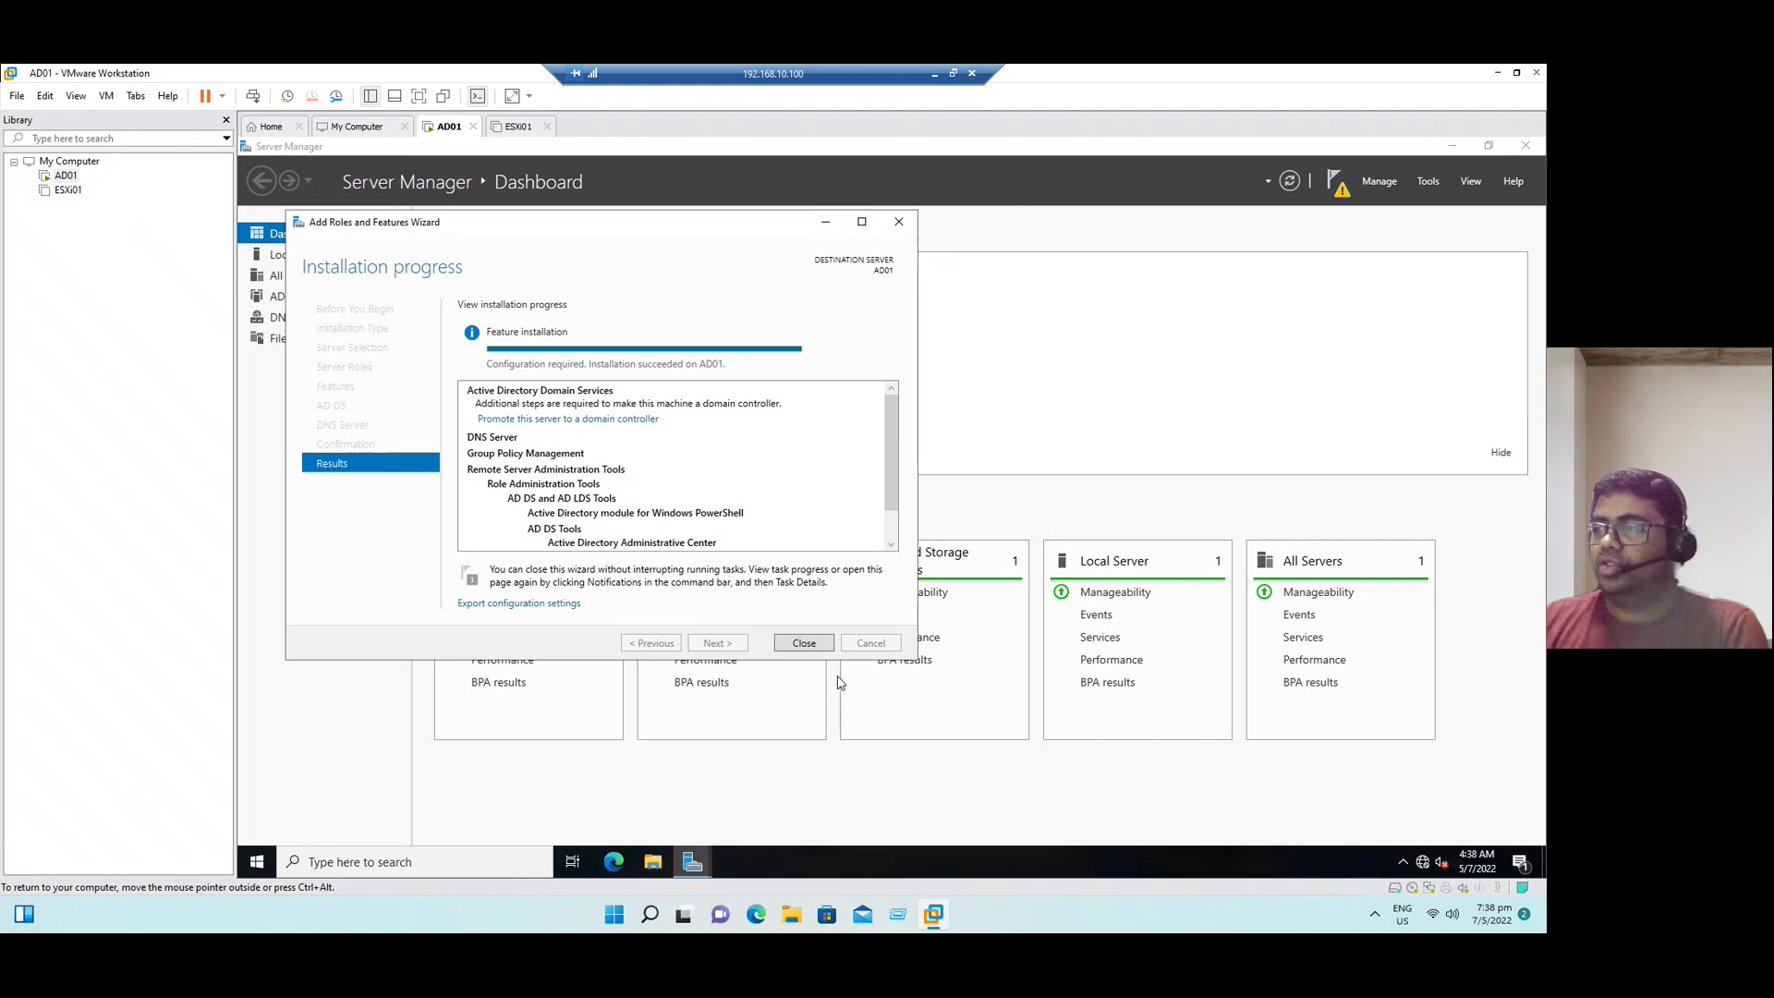
pyautogui.click(806, 644)
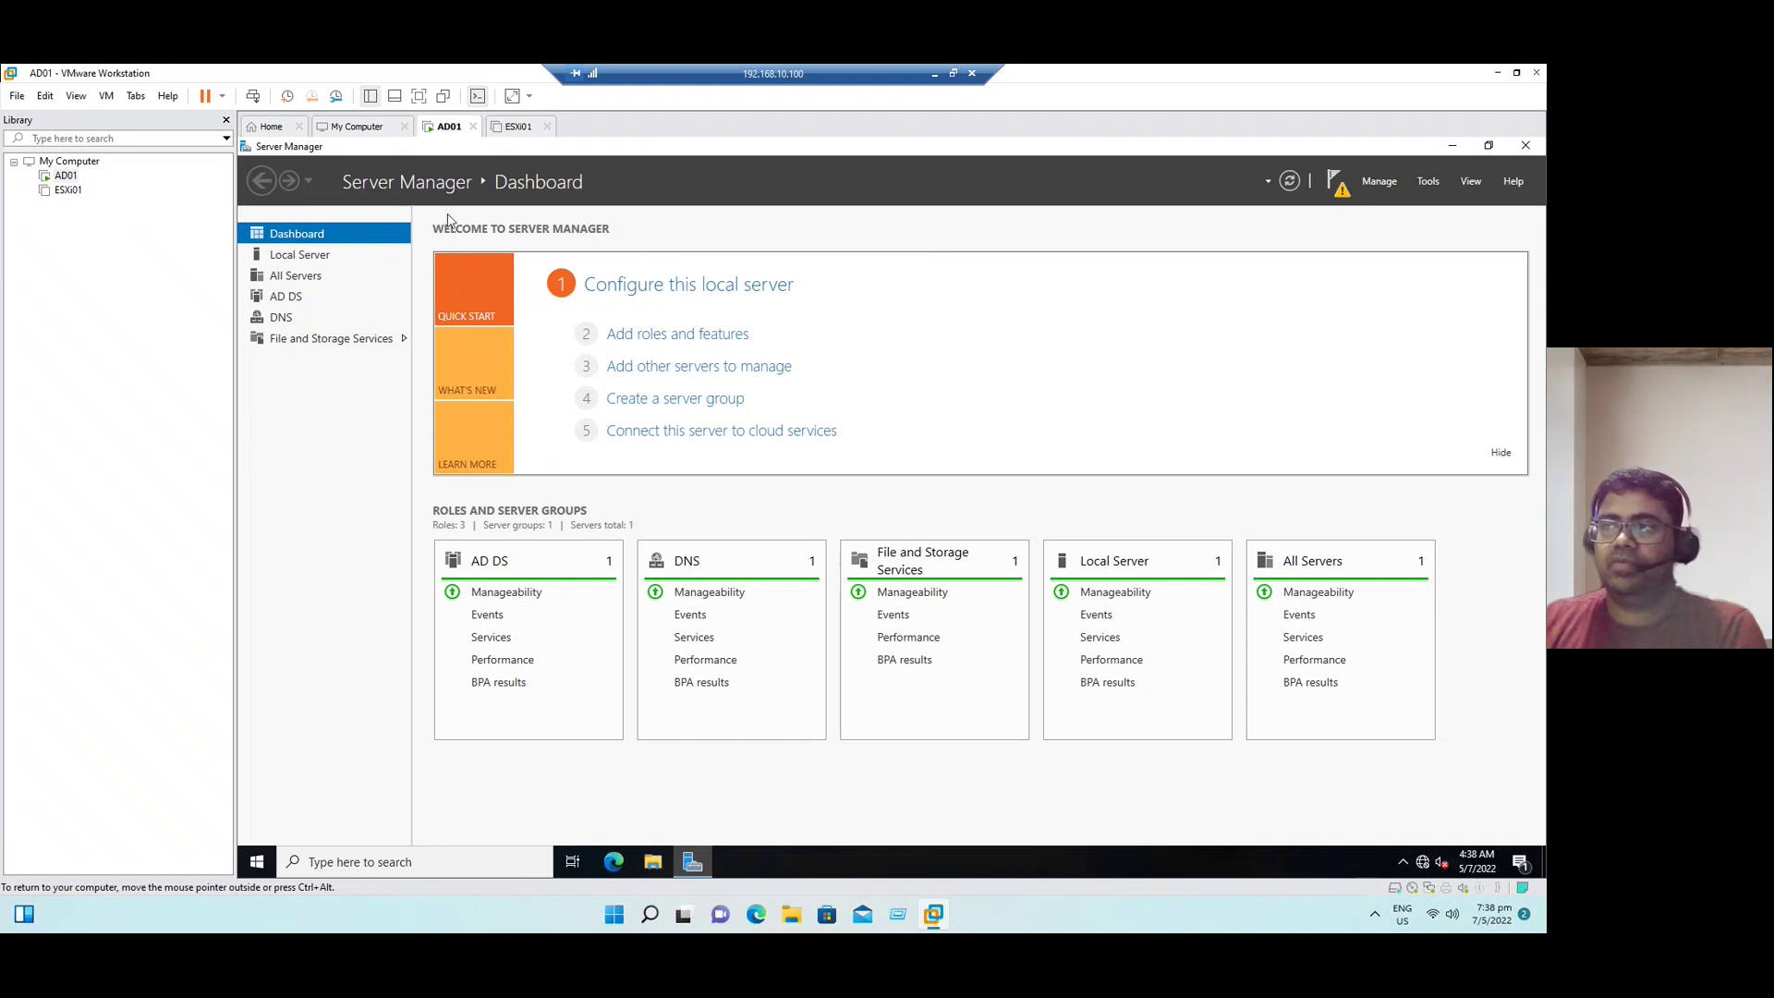
pyautogui.click(1338, 185)
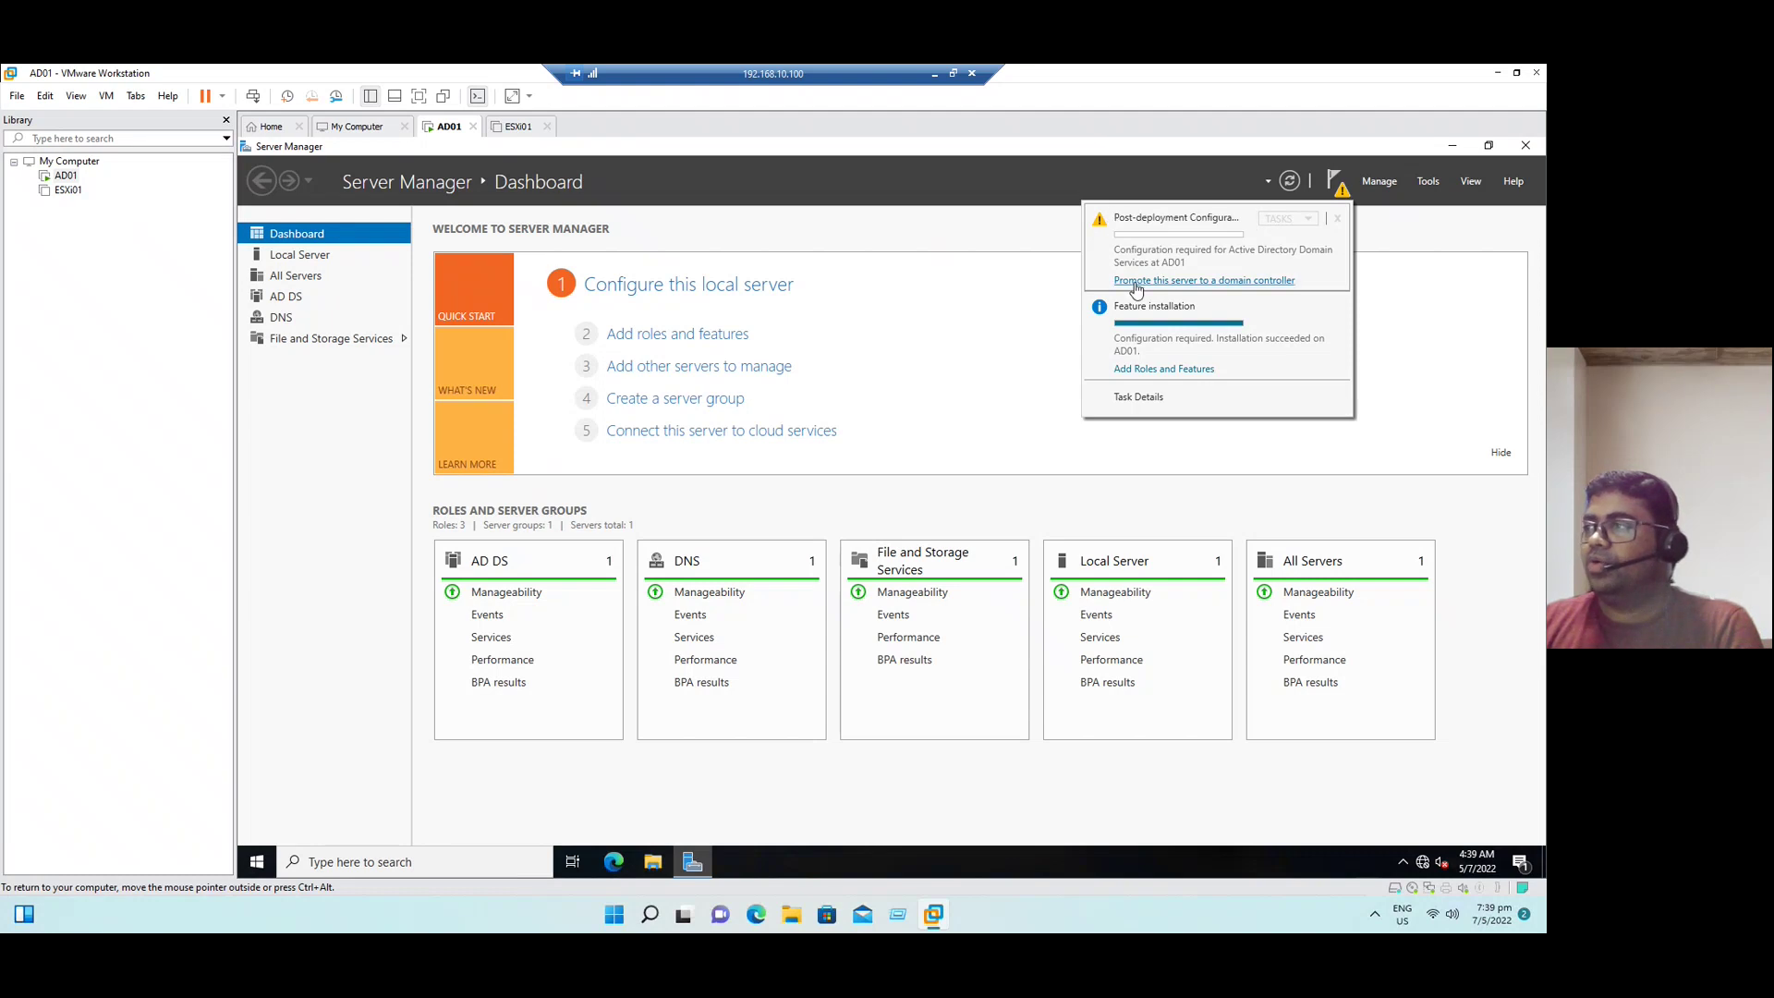
# Step: Begin domain controller promotion as a new forest with root domain demolab.com
pyautogui.click(1170, 282)
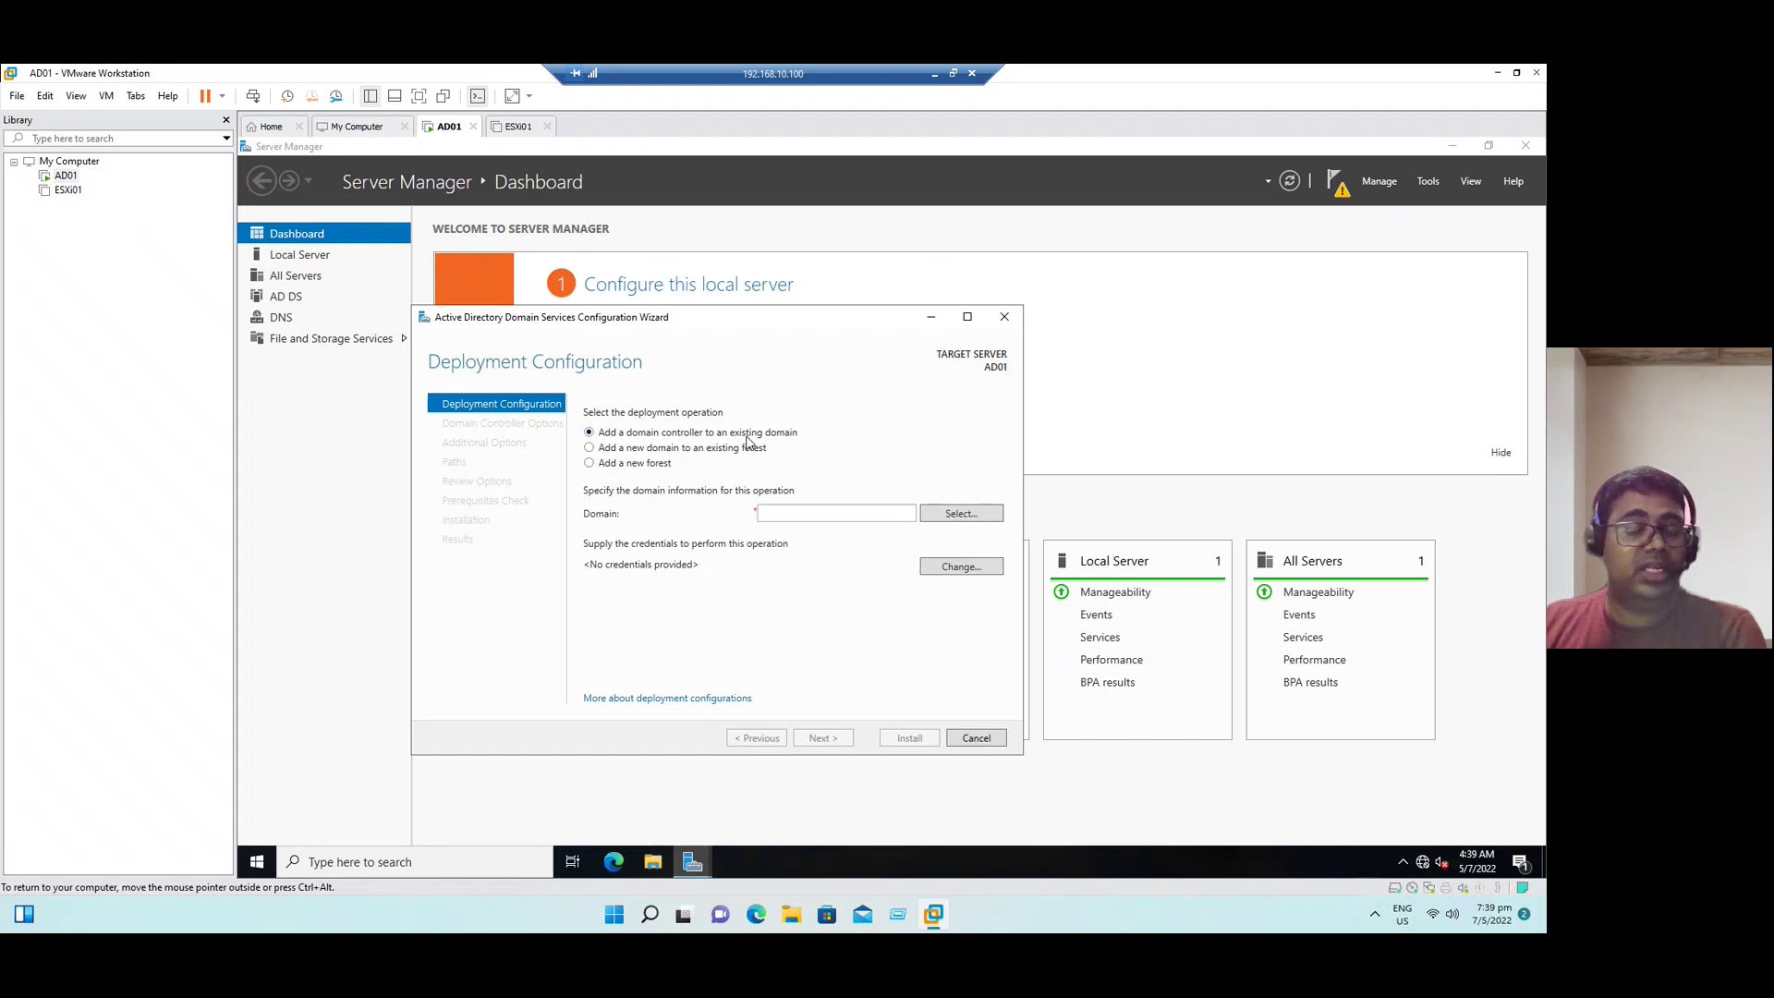
pyautogui.click(634, 464)
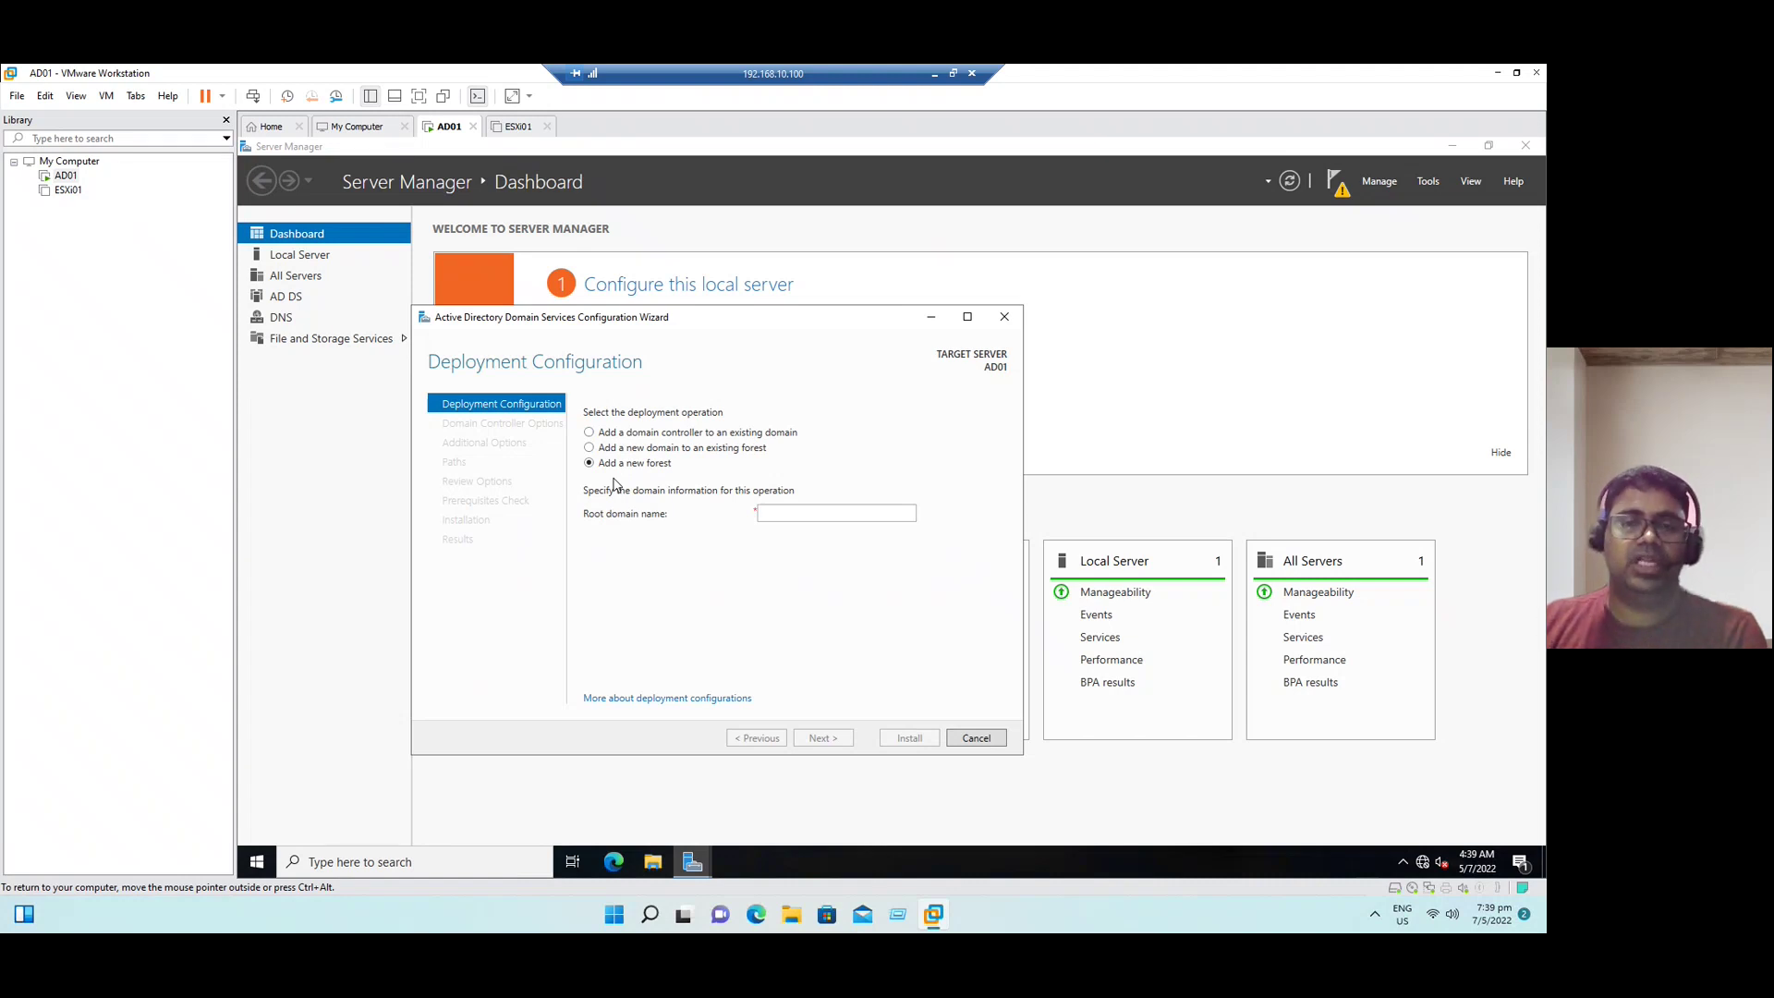
pyautogui.click(808, 515)
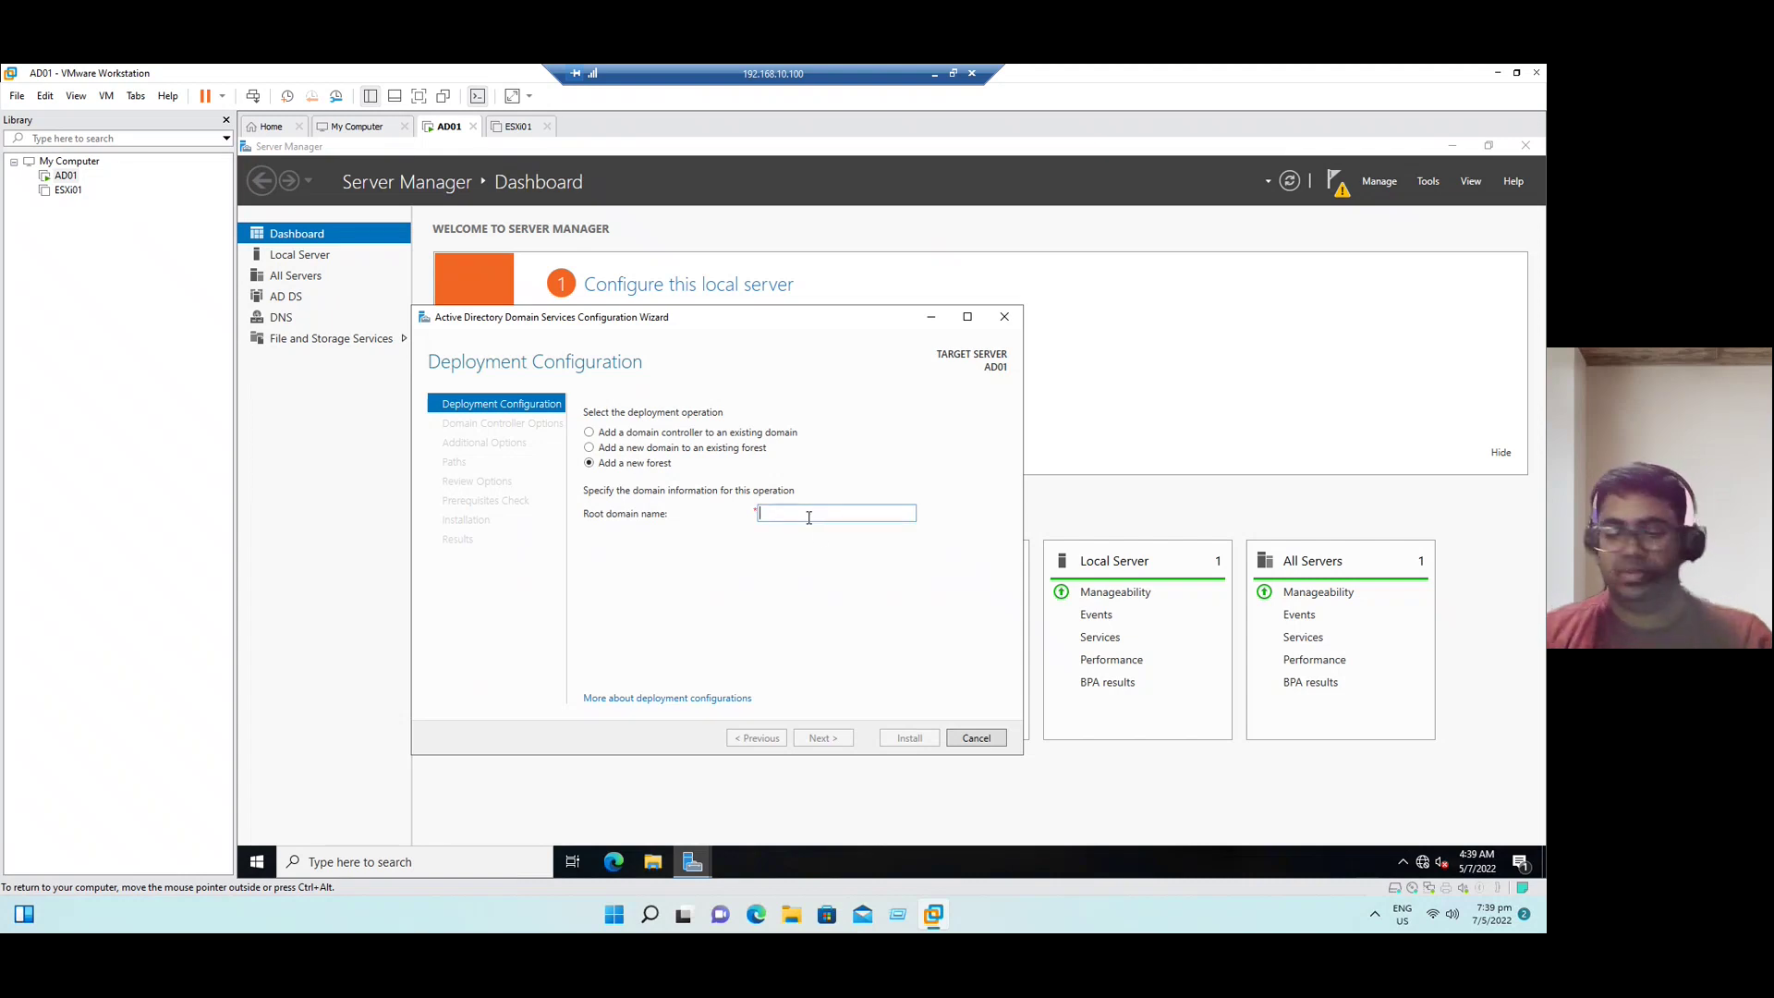
pyautogui.write('demol')
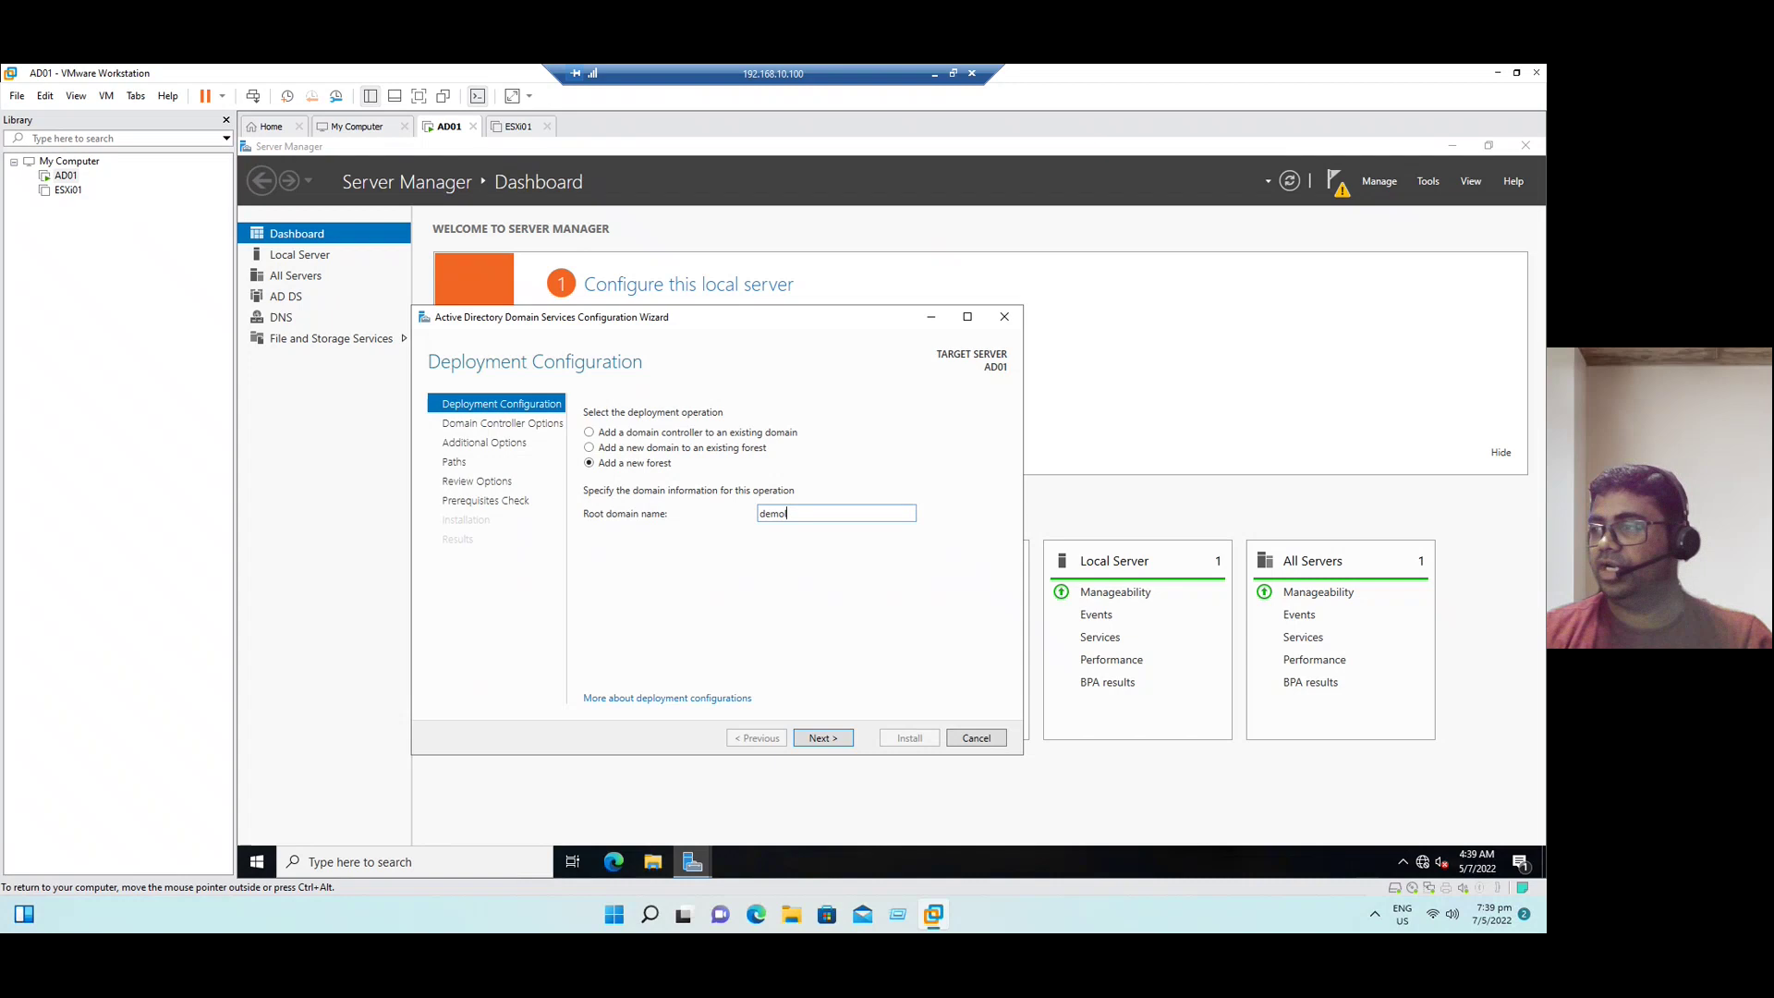
pyautogui.write('ab.com')
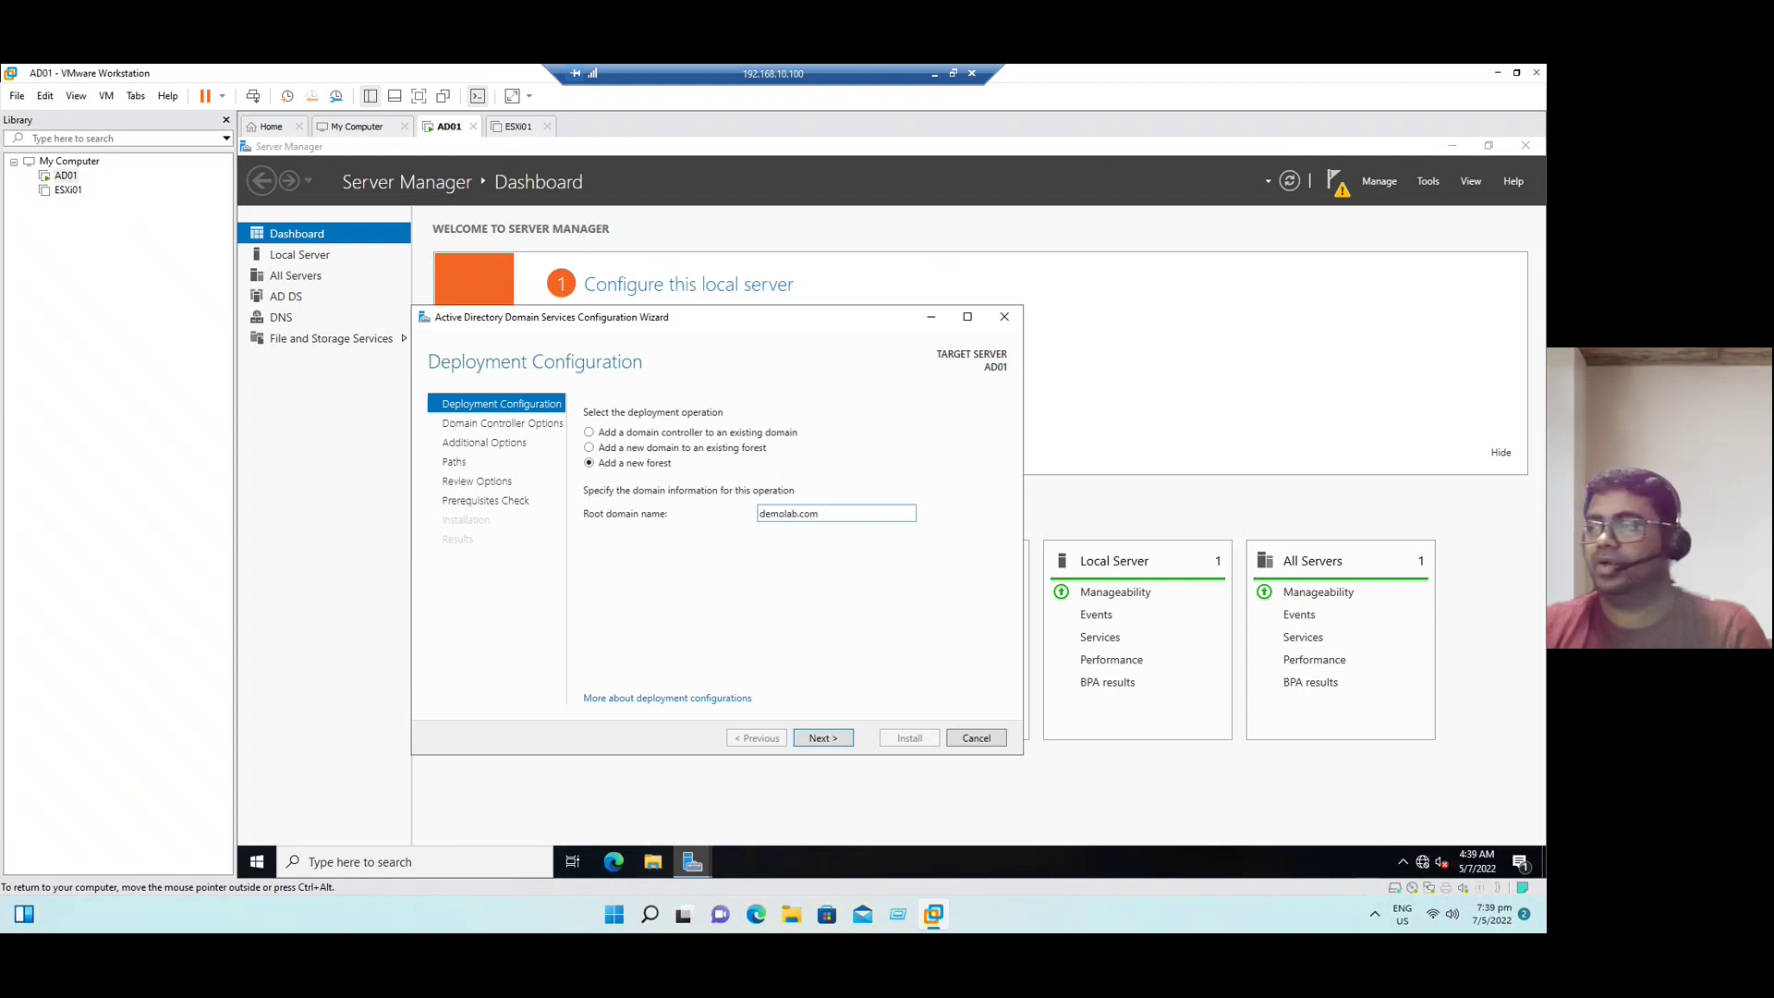
# Step: Keep the Windows Server 2016 forest functional level and enter the DSRM password
pyautogui.click(822, 739)
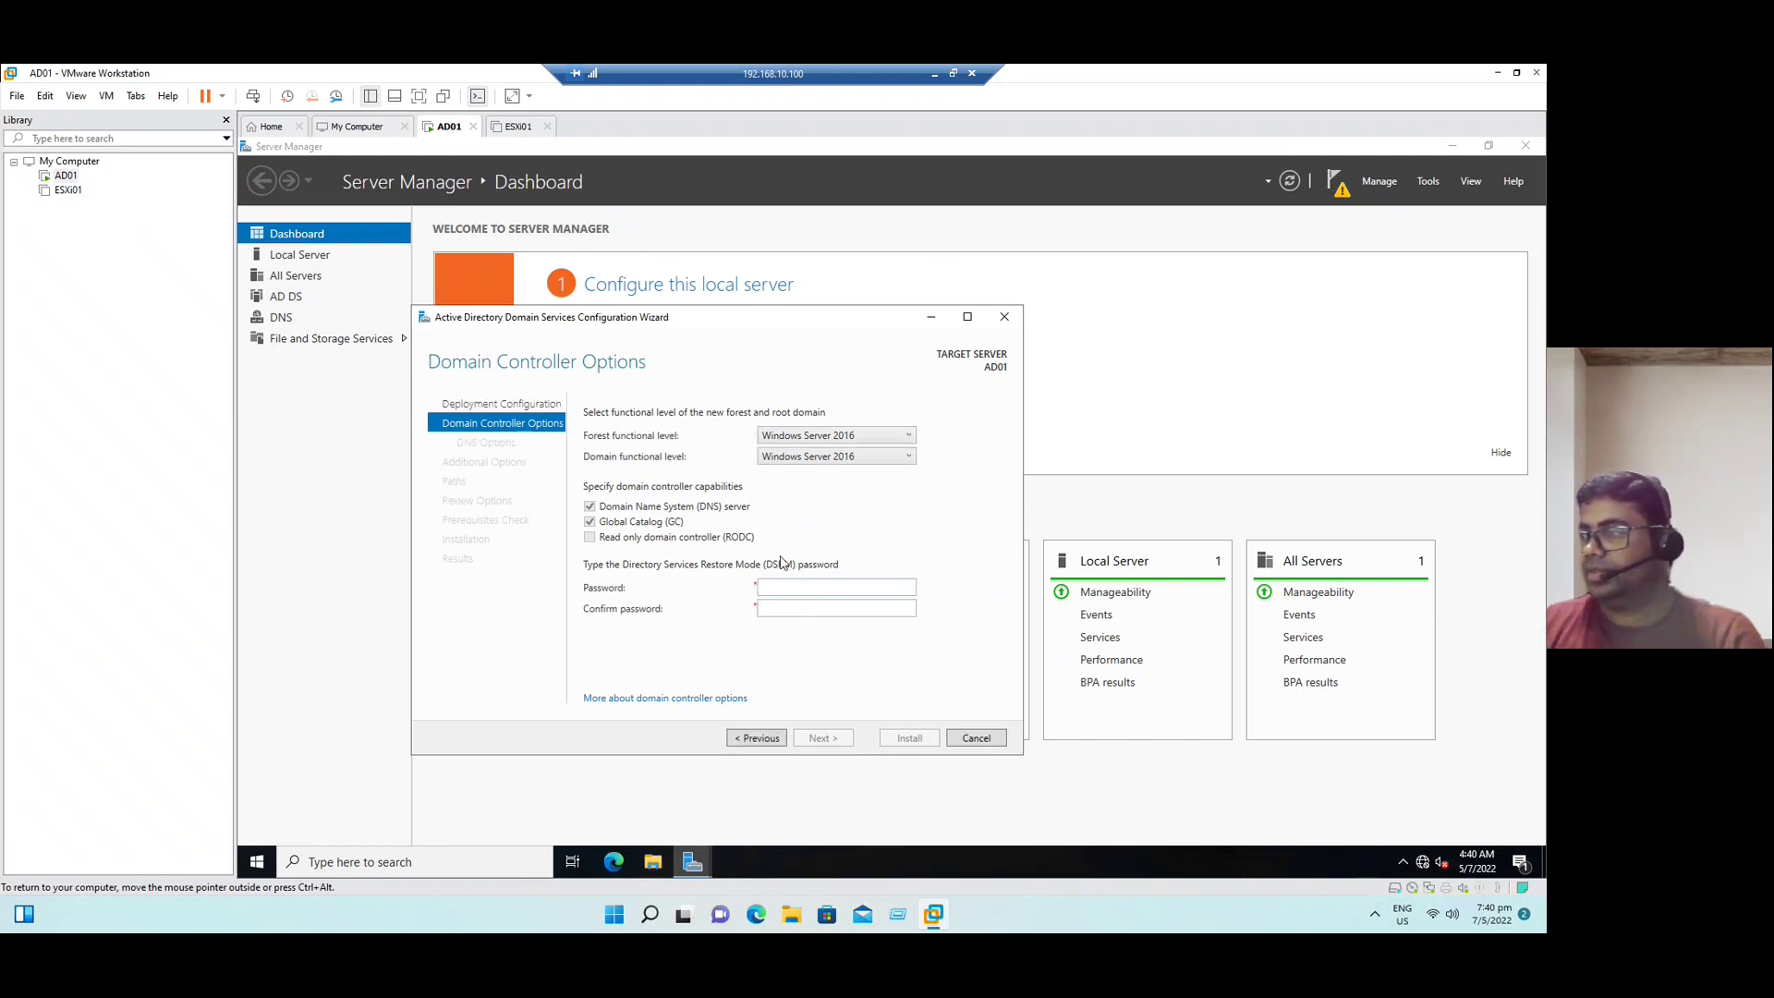
pyautogui.click(885, 440)
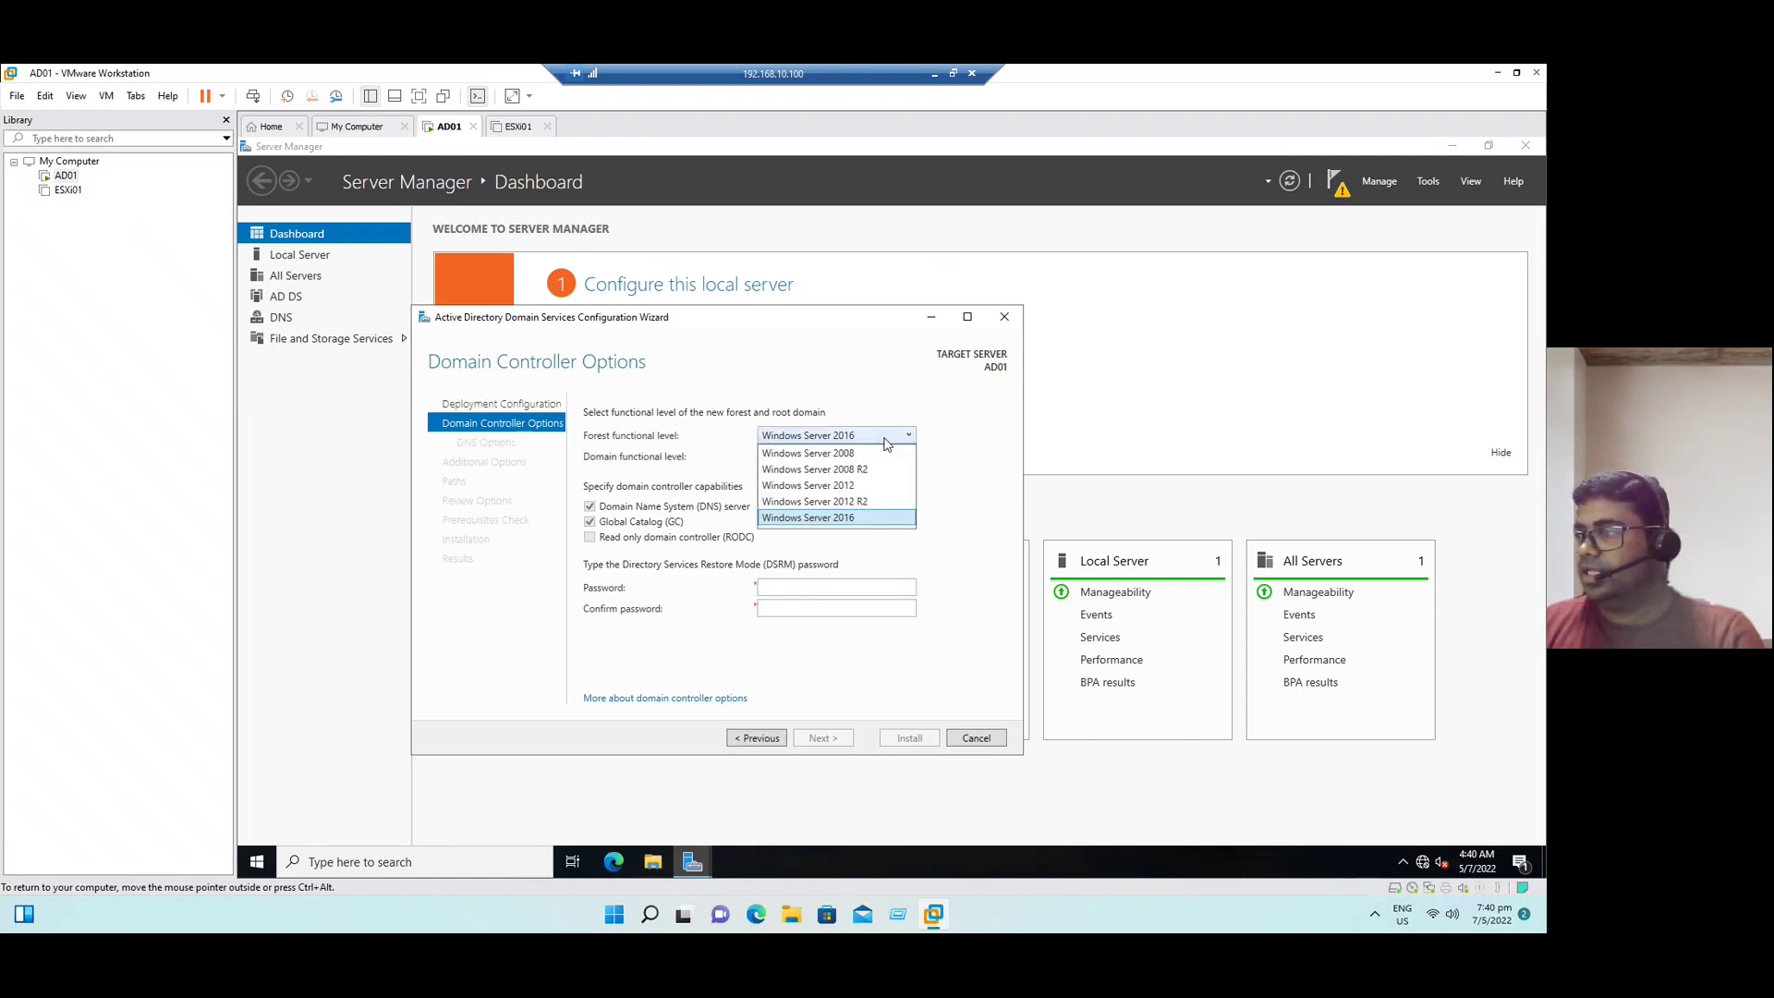
pyautogui.click(845, 521)
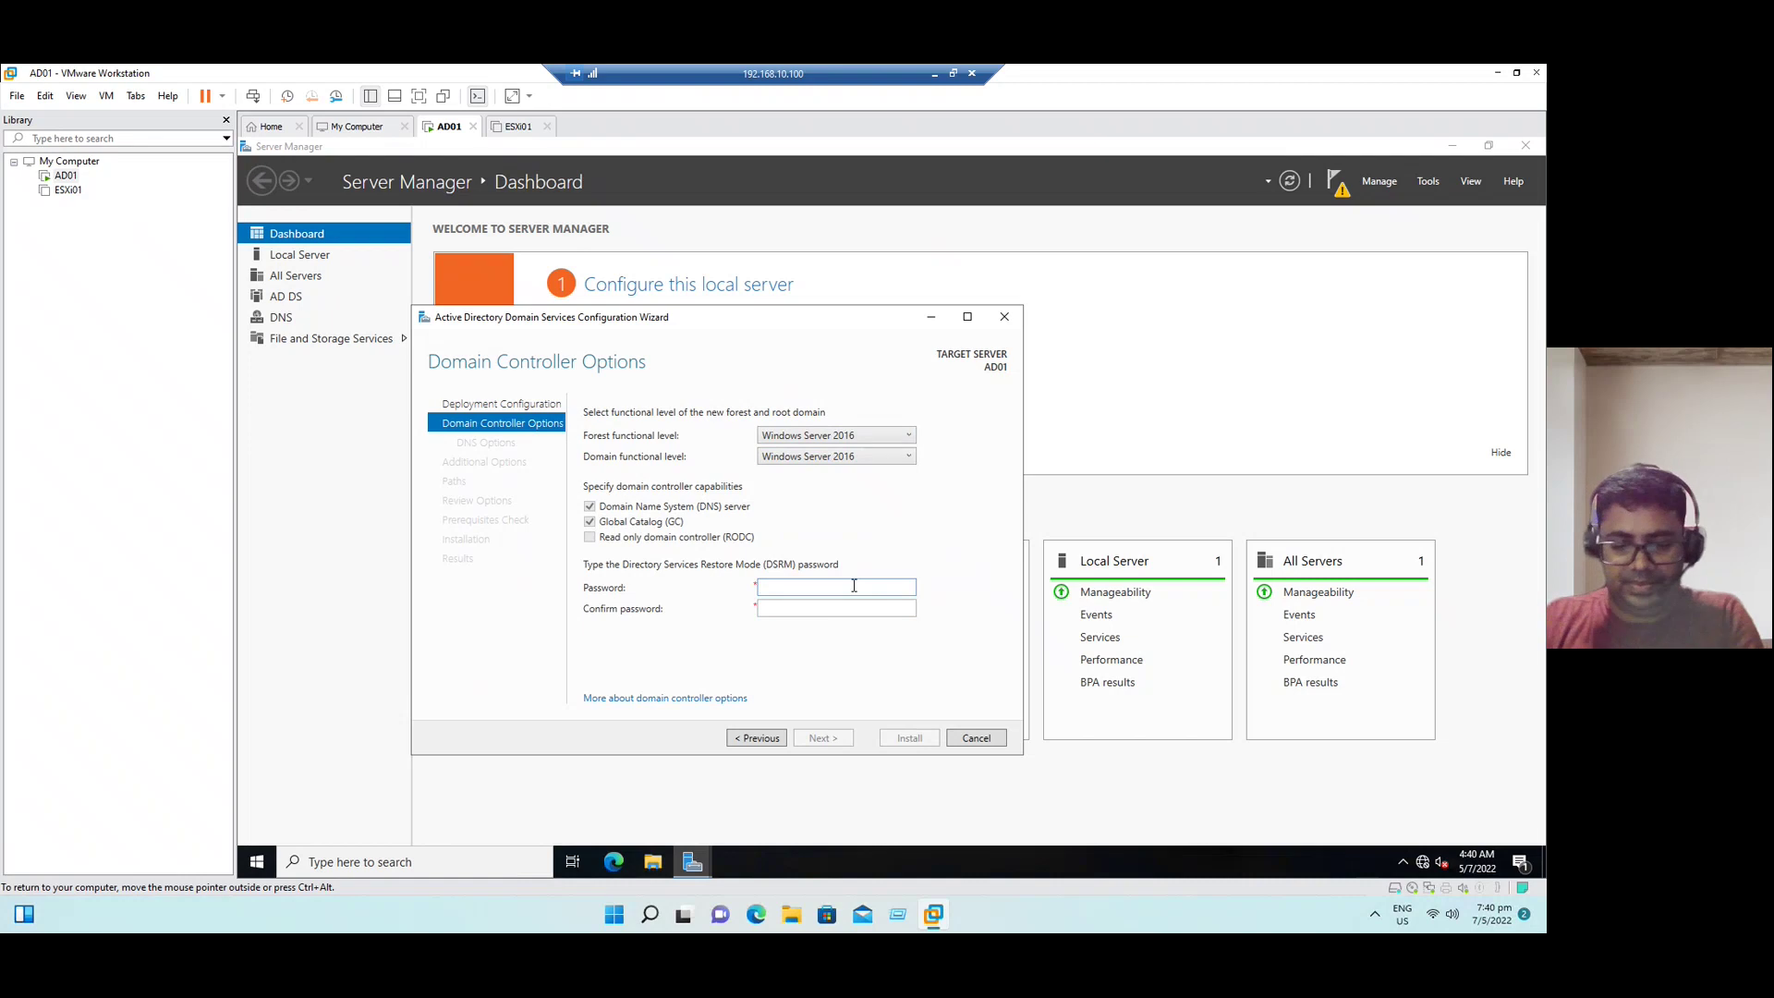
pyautogui.write('P@')
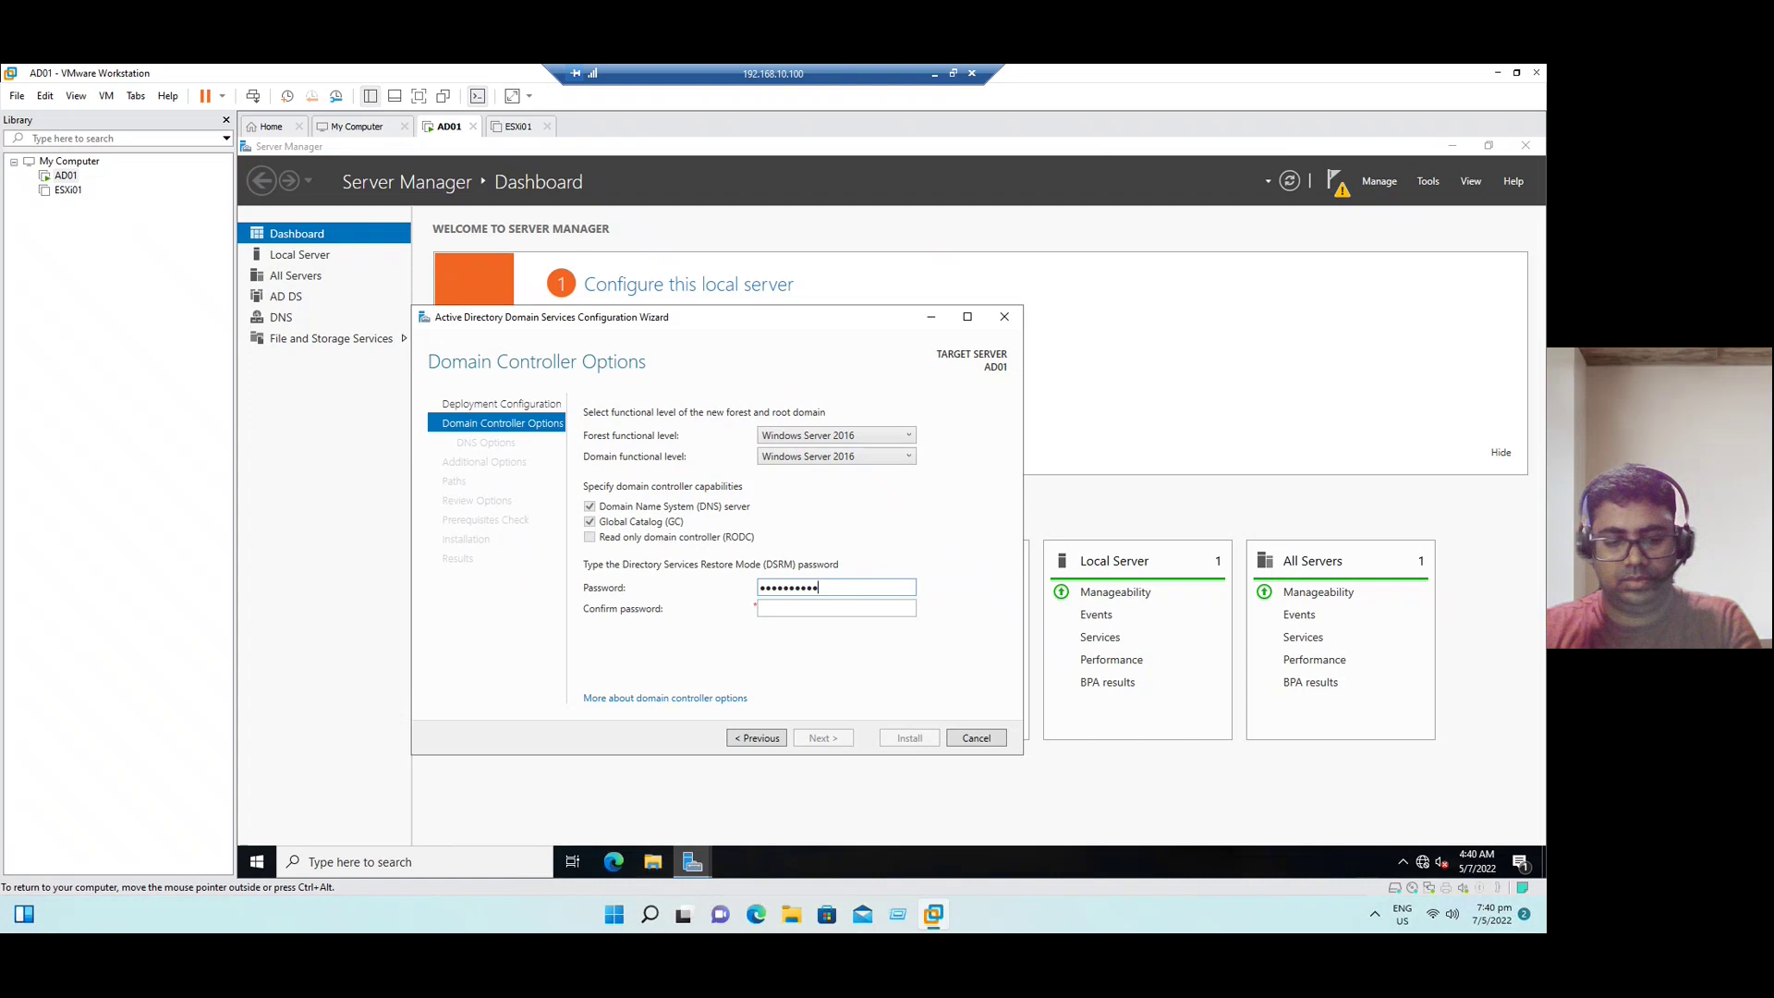
pyautogui.press('Tab')
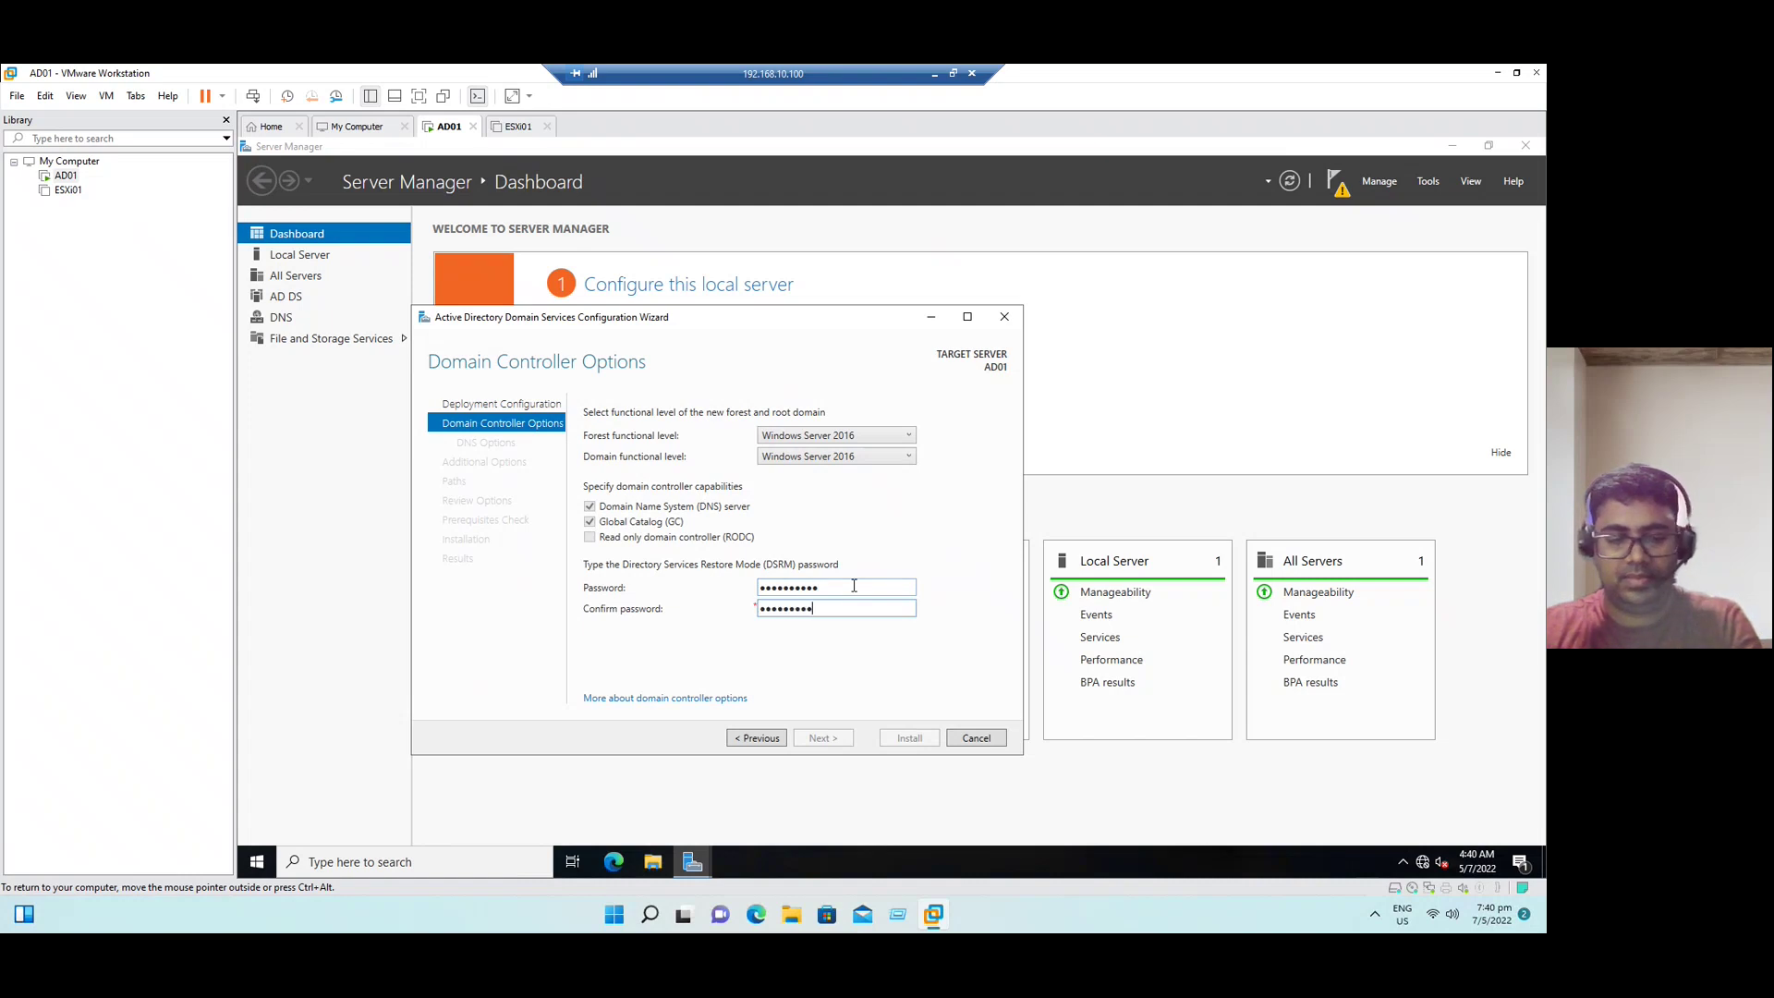
# Step: Confirm the DSRM password, accept default DNS, NetBIOS DEMOLAB and paths, and review
pyautogui.write('1')
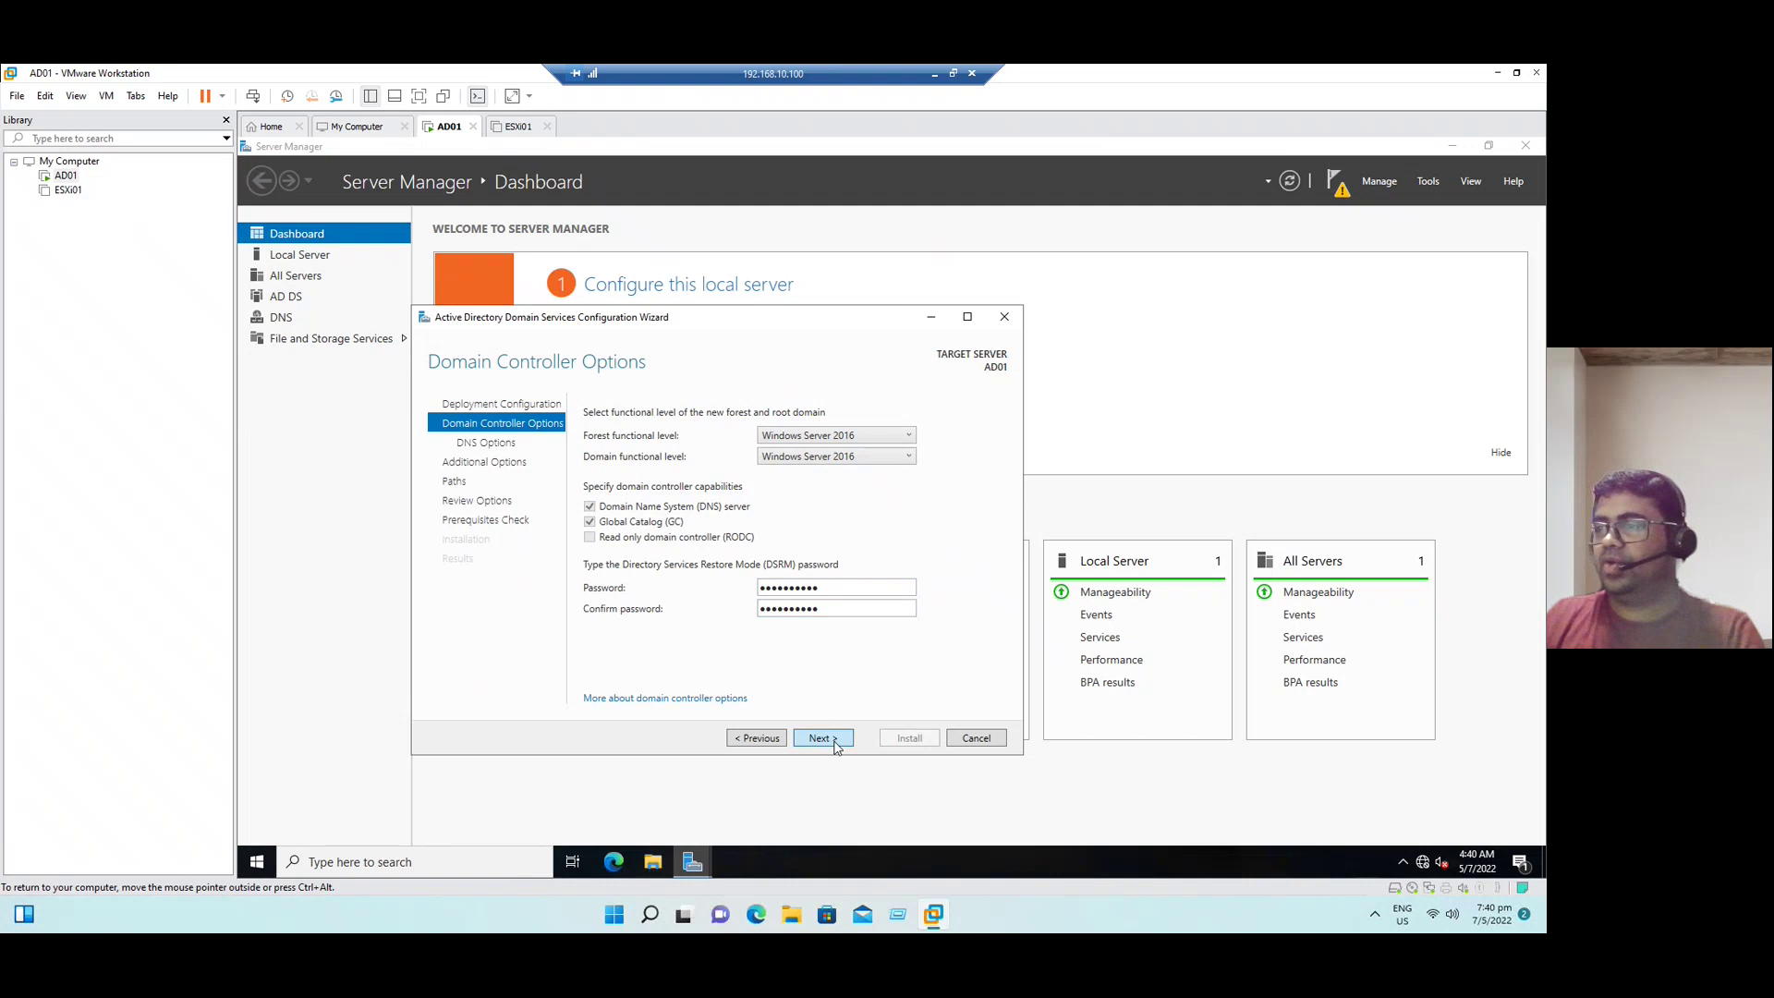
pyautogui.click(820, 738)
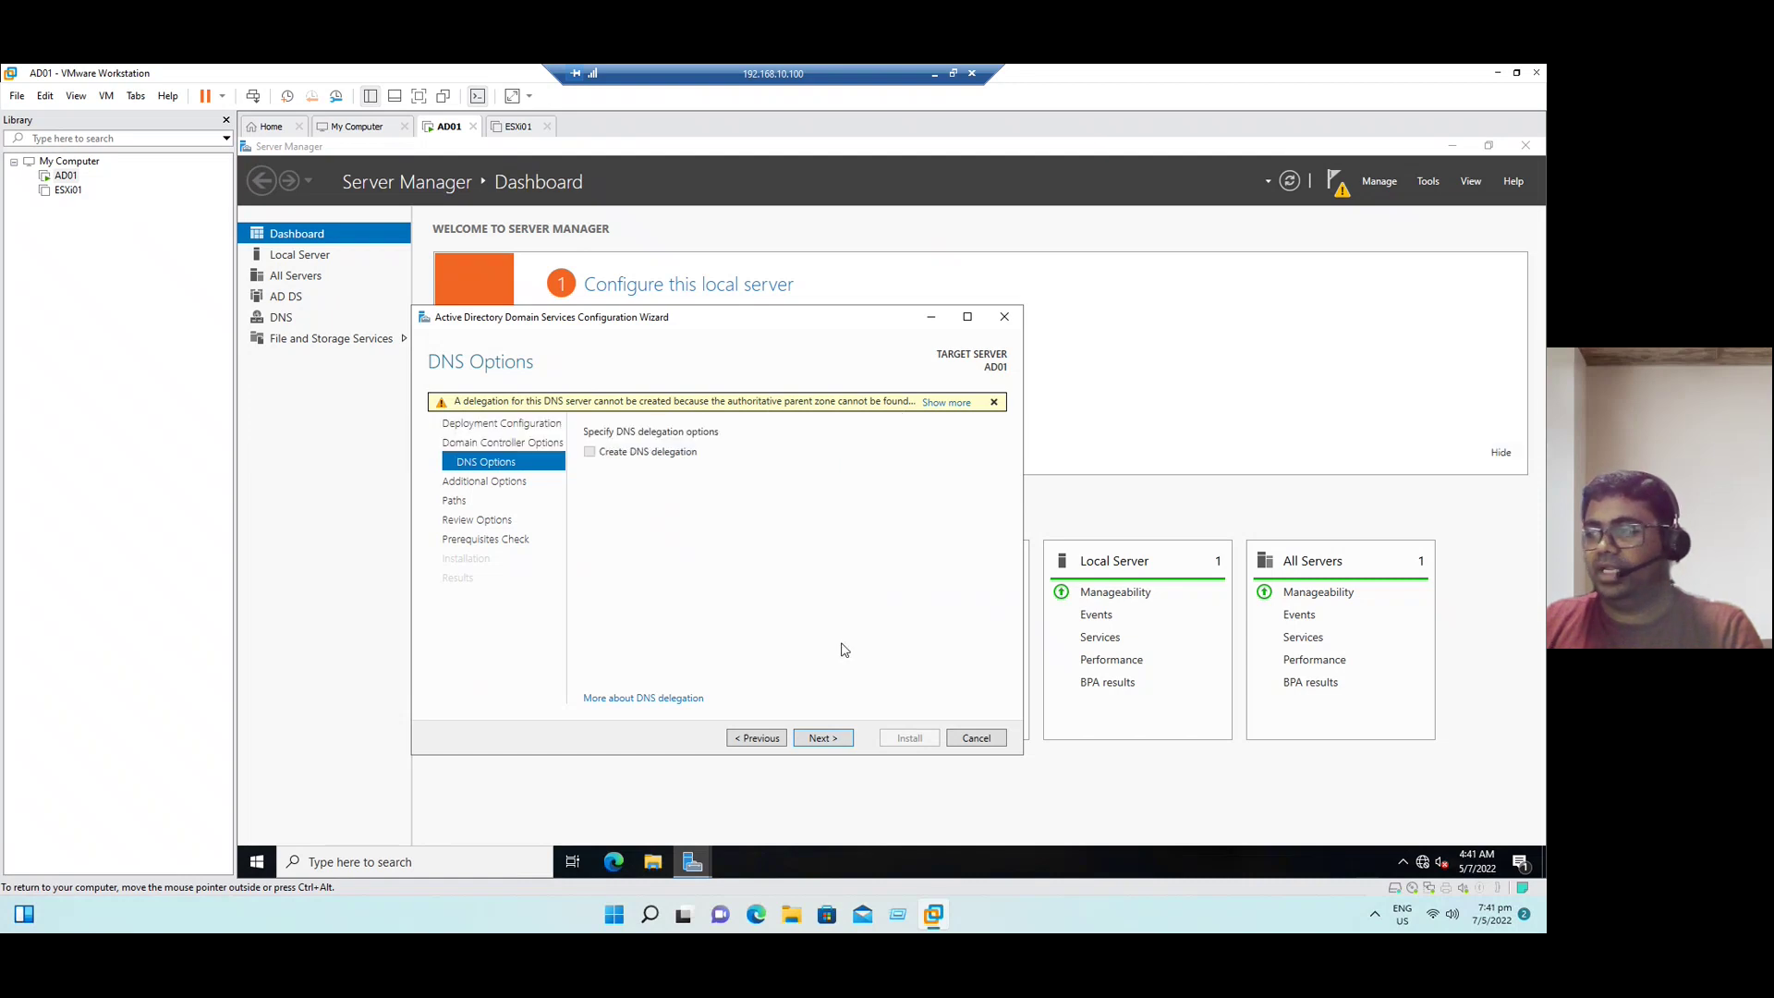
pyautogui.click(822, 738)
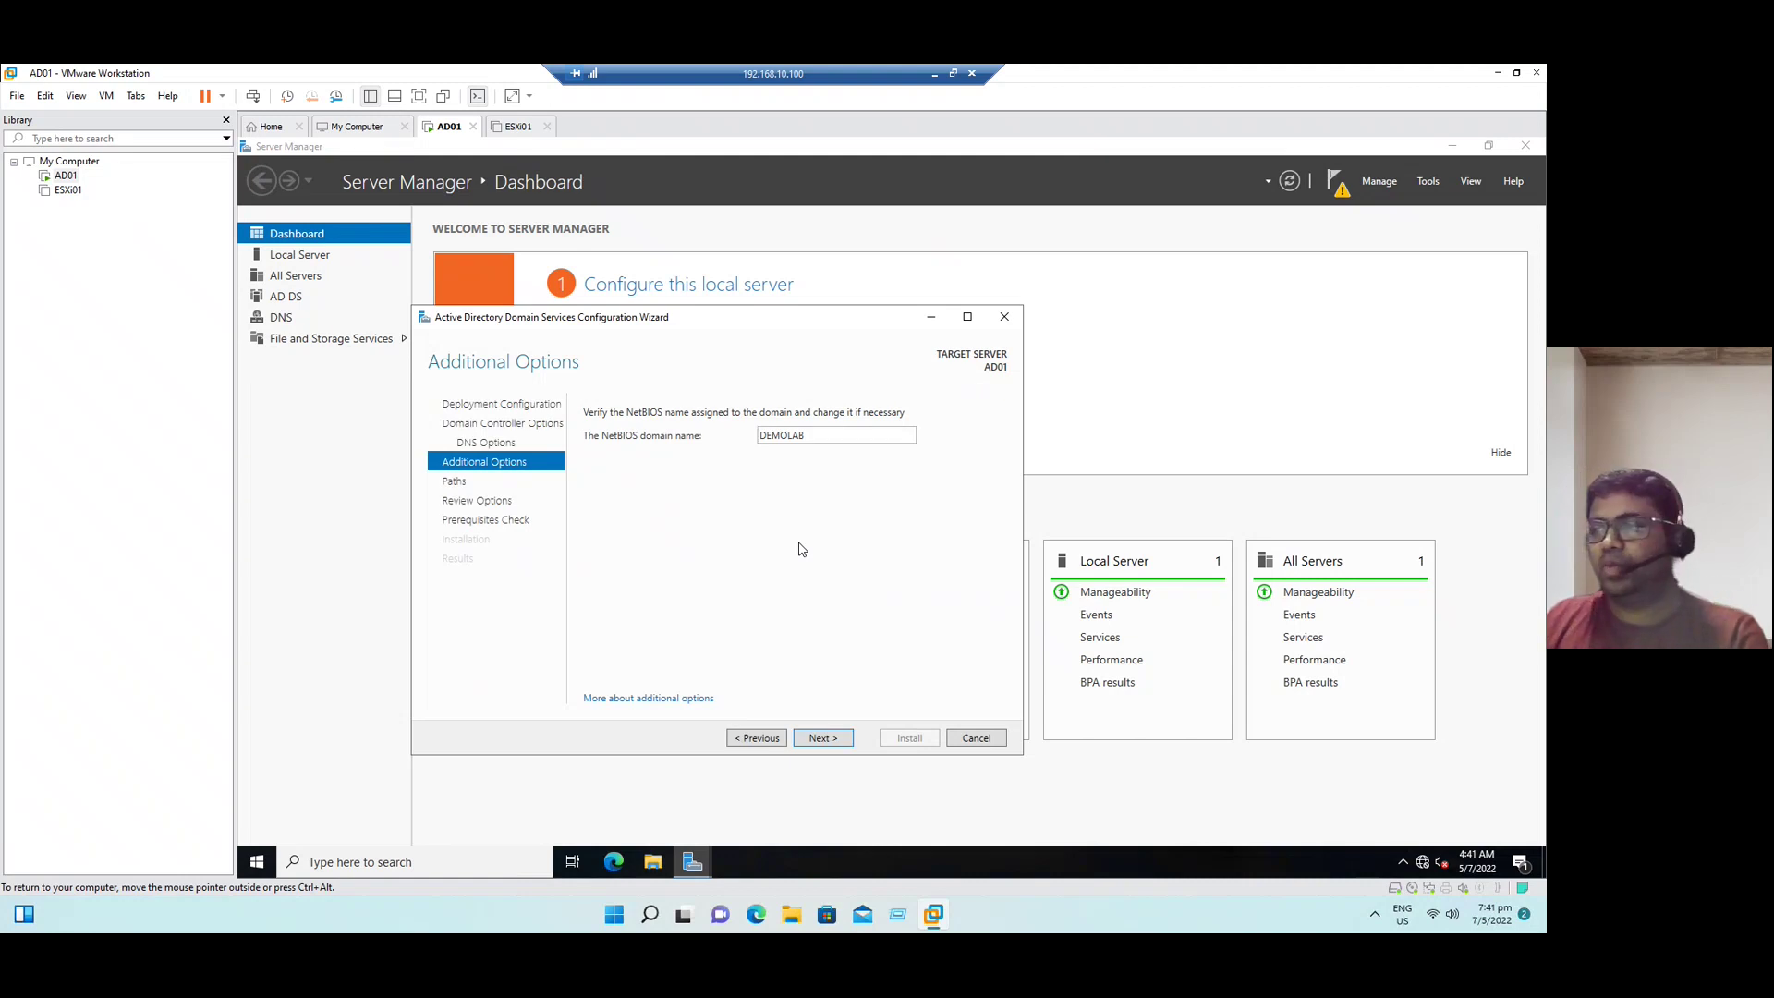
pyautogui.click(832, 739)
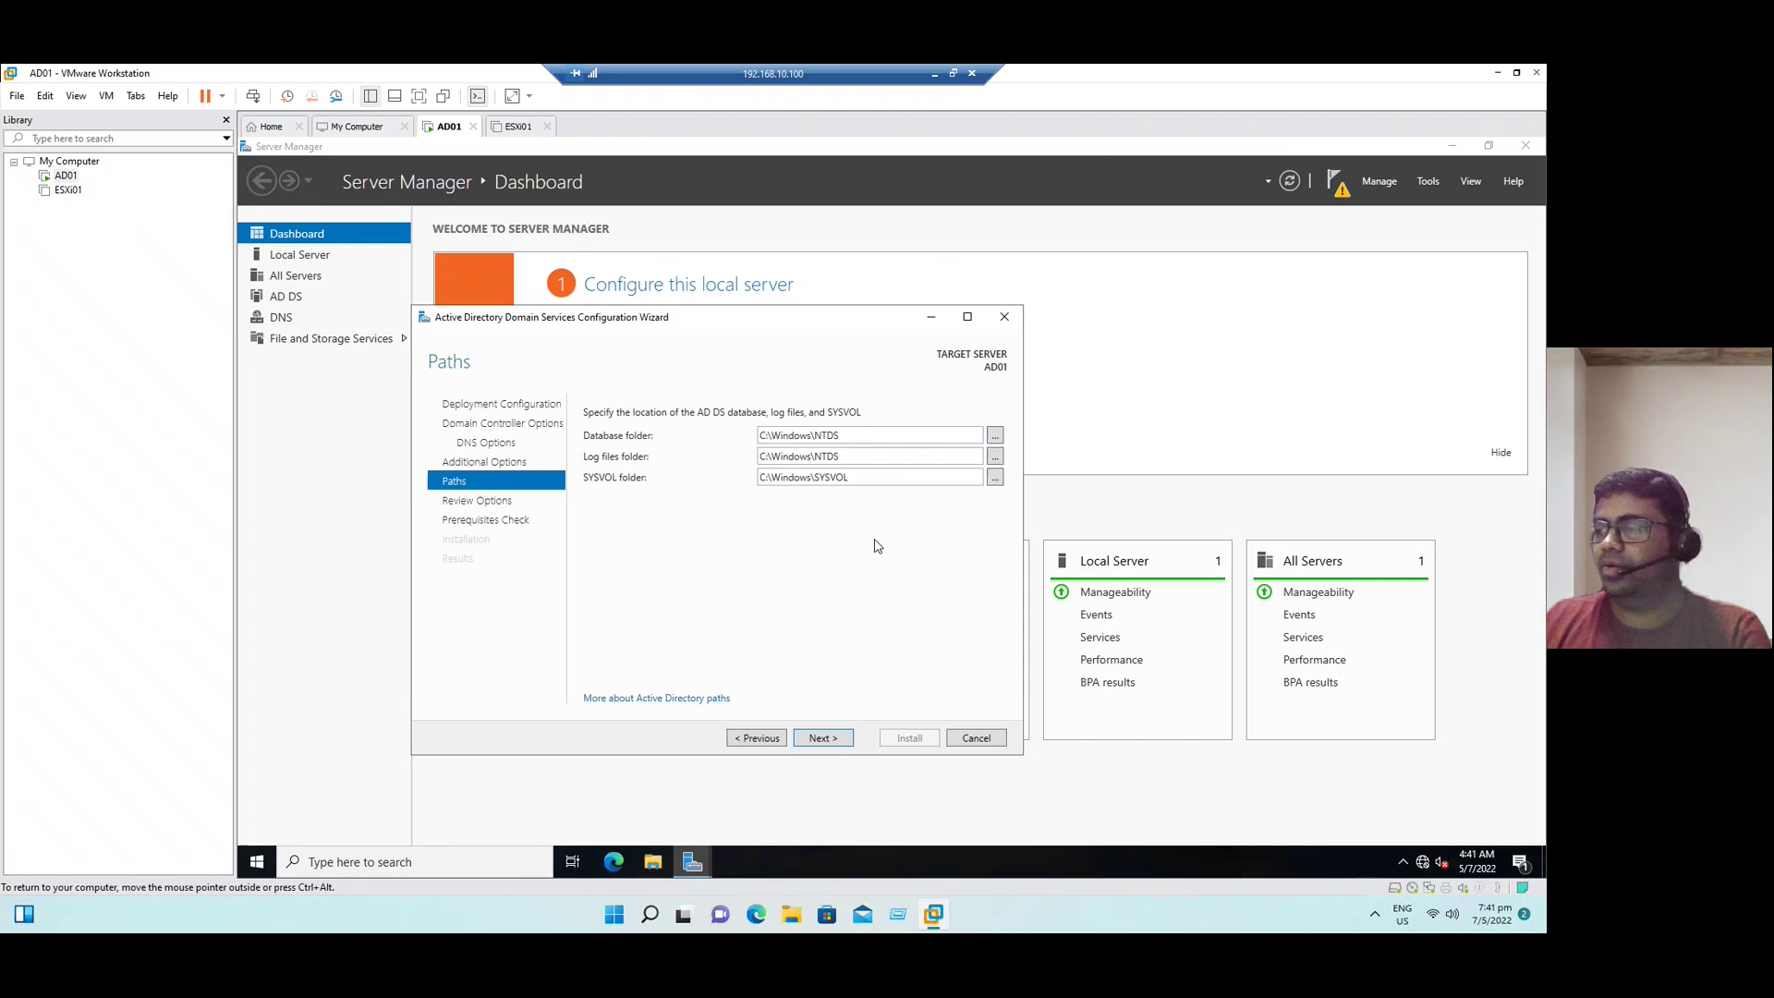
pyautogui.click(824, 738)
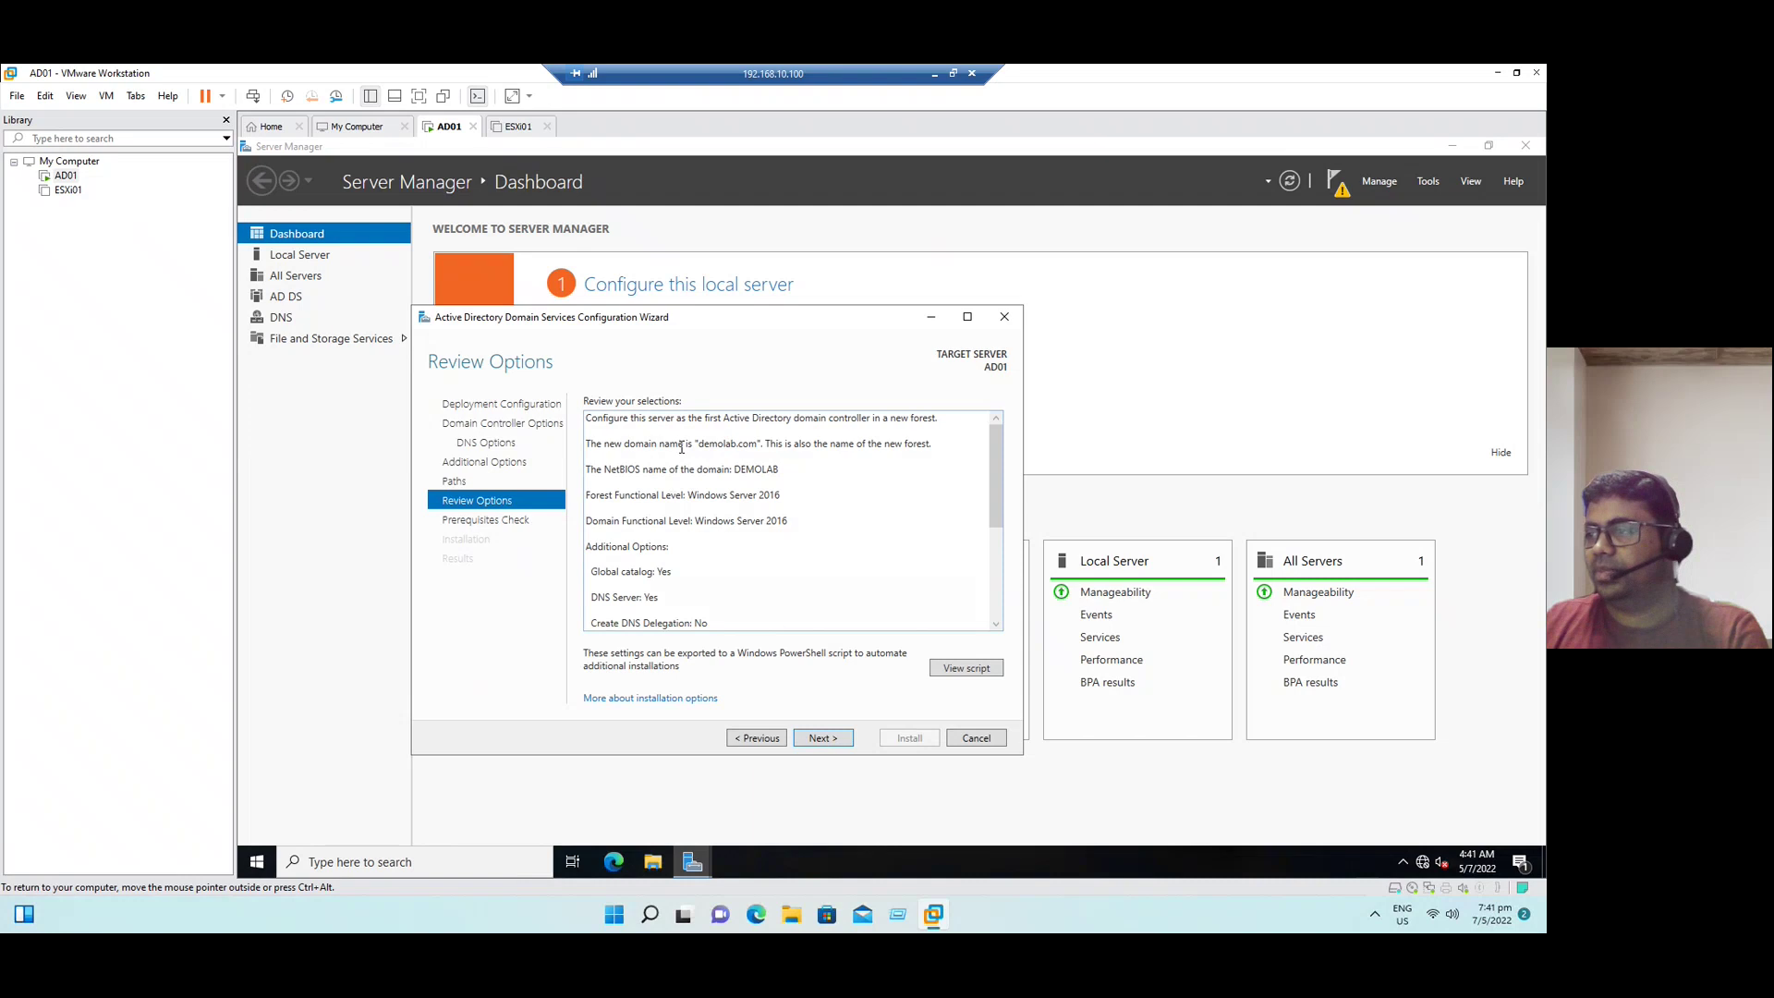
pyautogui.scroll(-3, 680, 447)
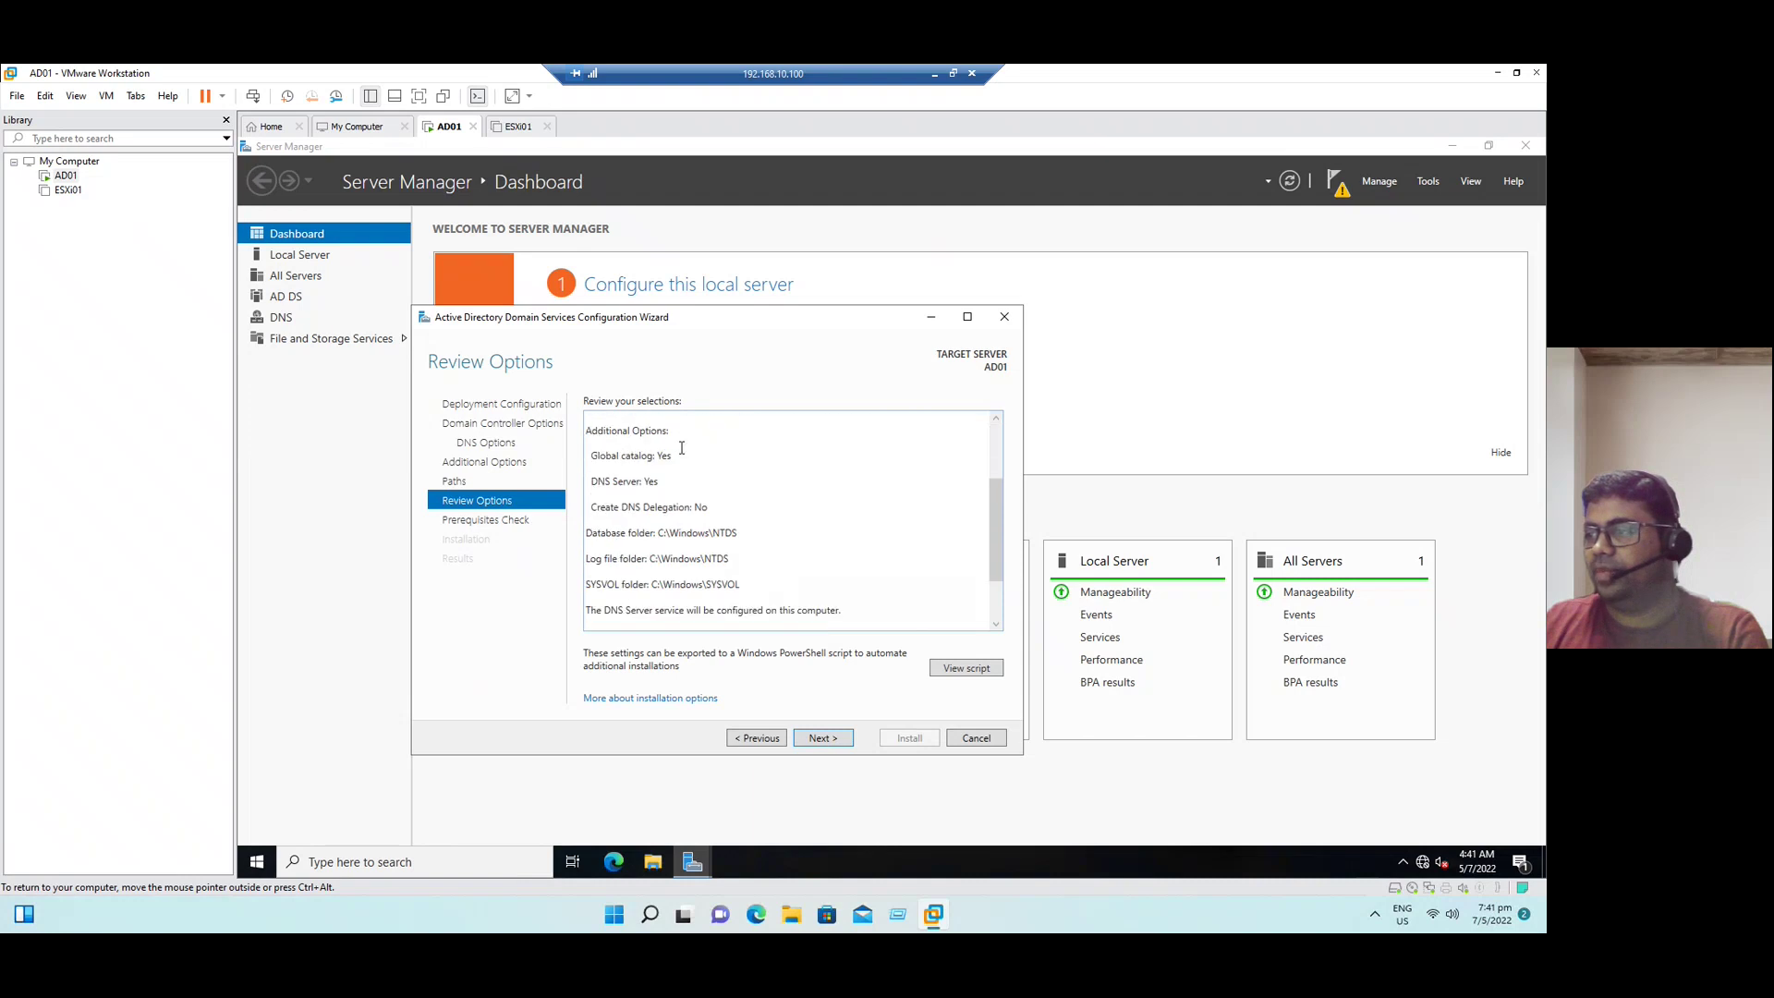
# Step: Run the prerequisites check and install the demolab.com domain controller
pyautogui.click(823, 738)
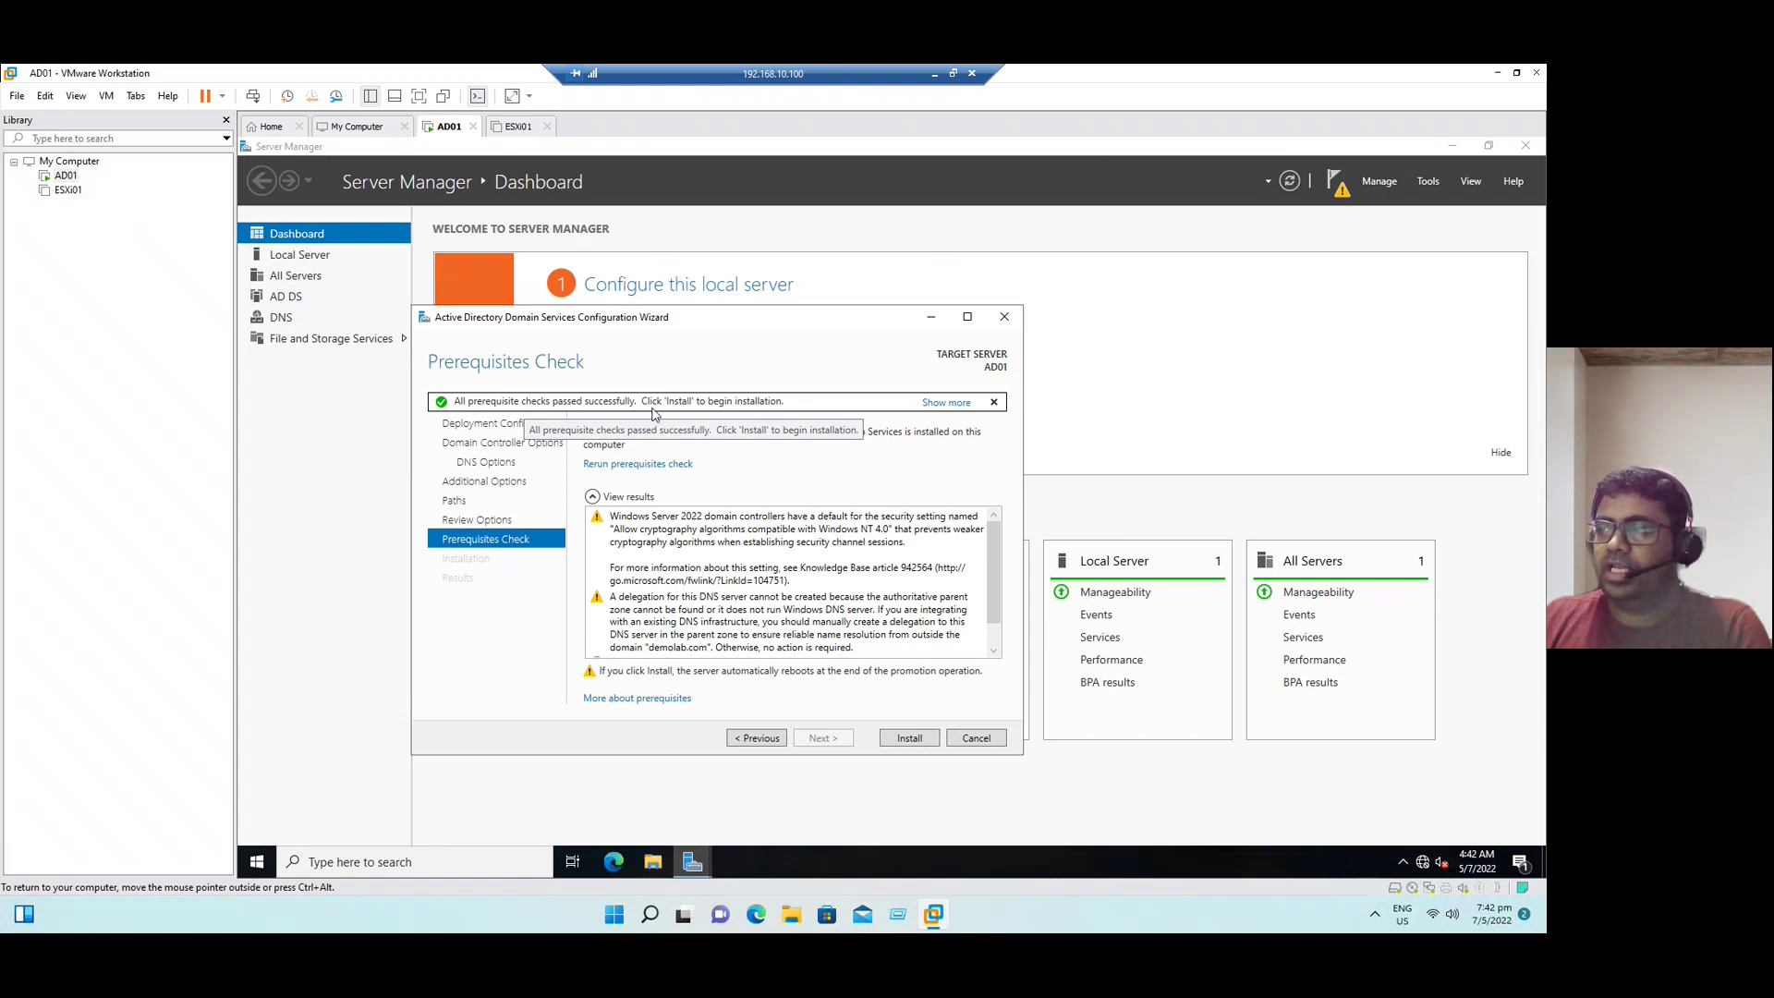
pyautogui.click(908, 739)
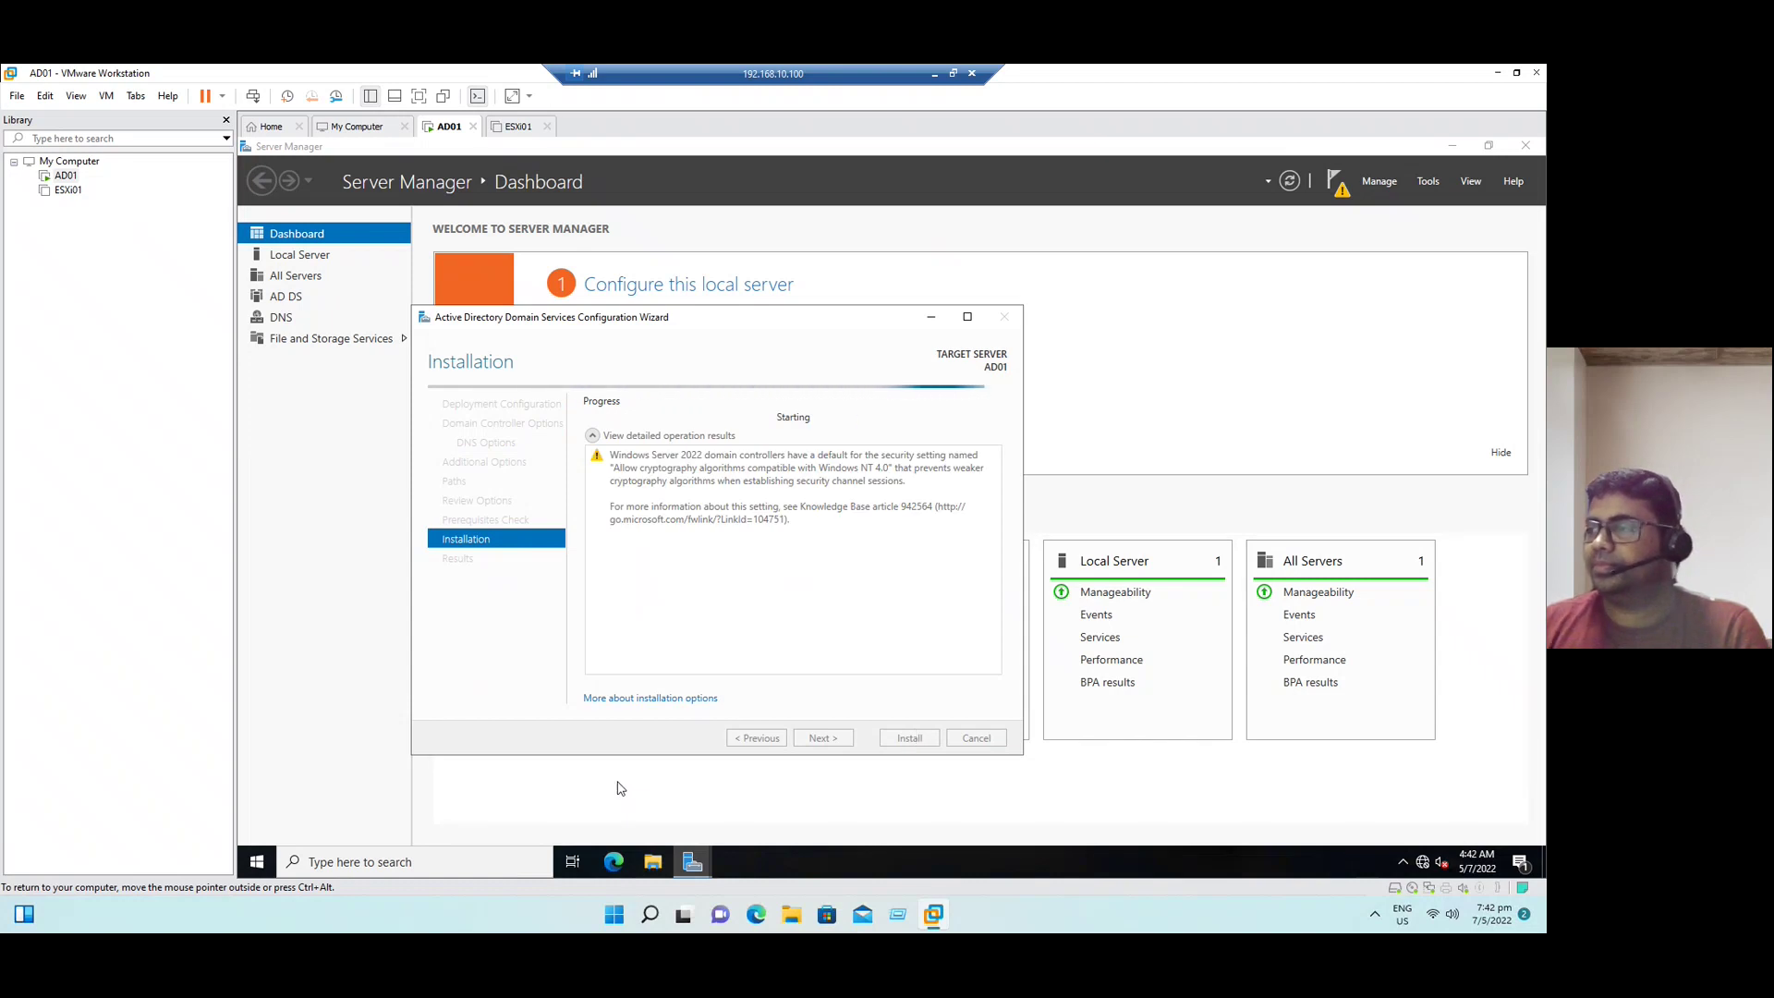
# Step: From the taskbar clock, open date and time settings and go to Region, leaving the format unchanged
pyautogui.click(1481, 868)
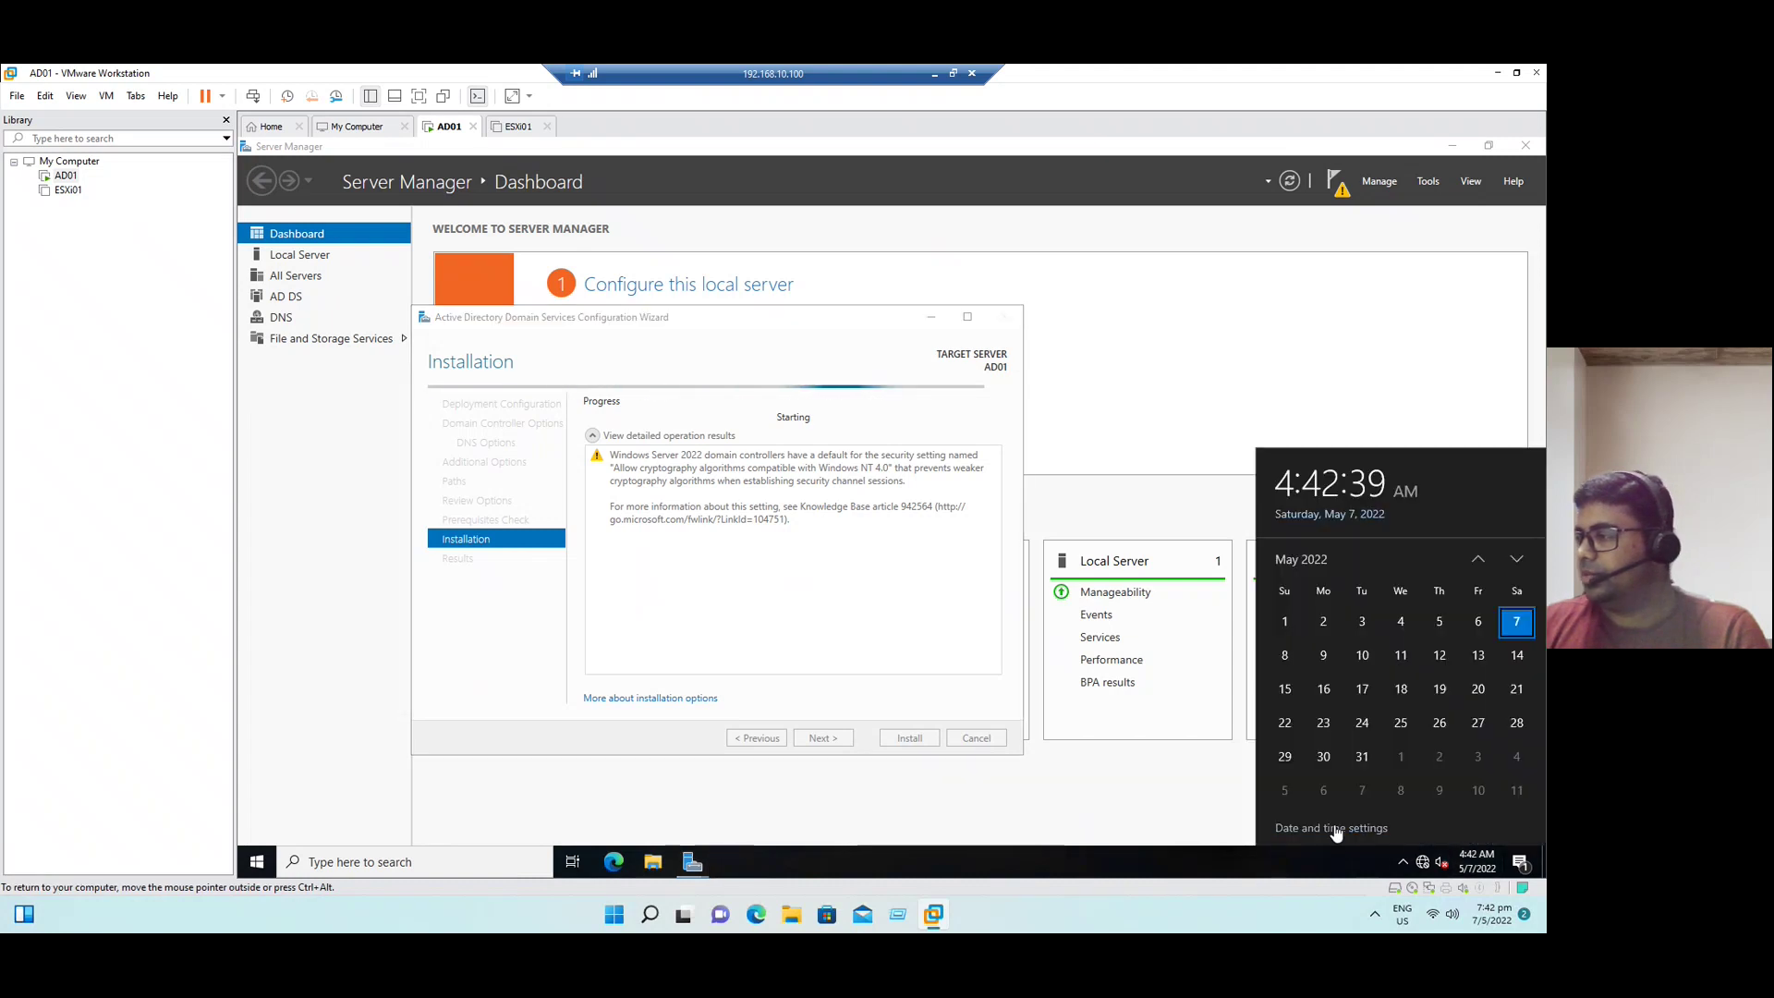
pyautogui.click(1334, 829)
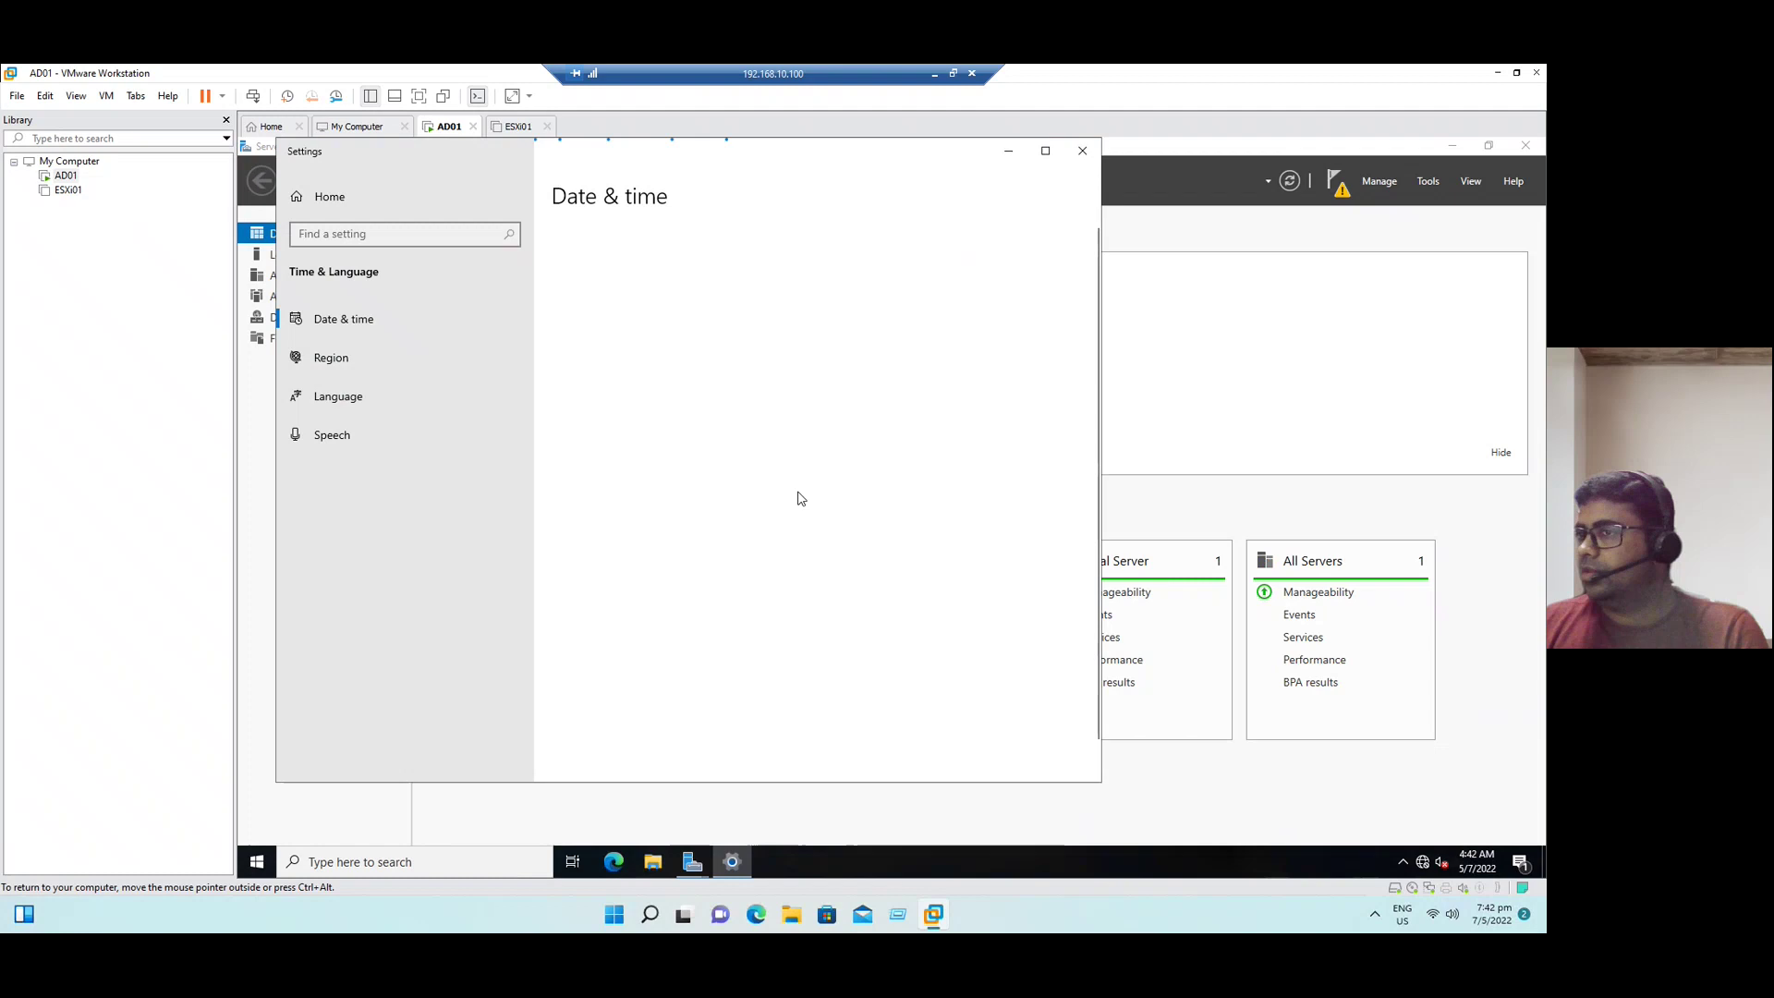
pyautogui.click(297, 360)
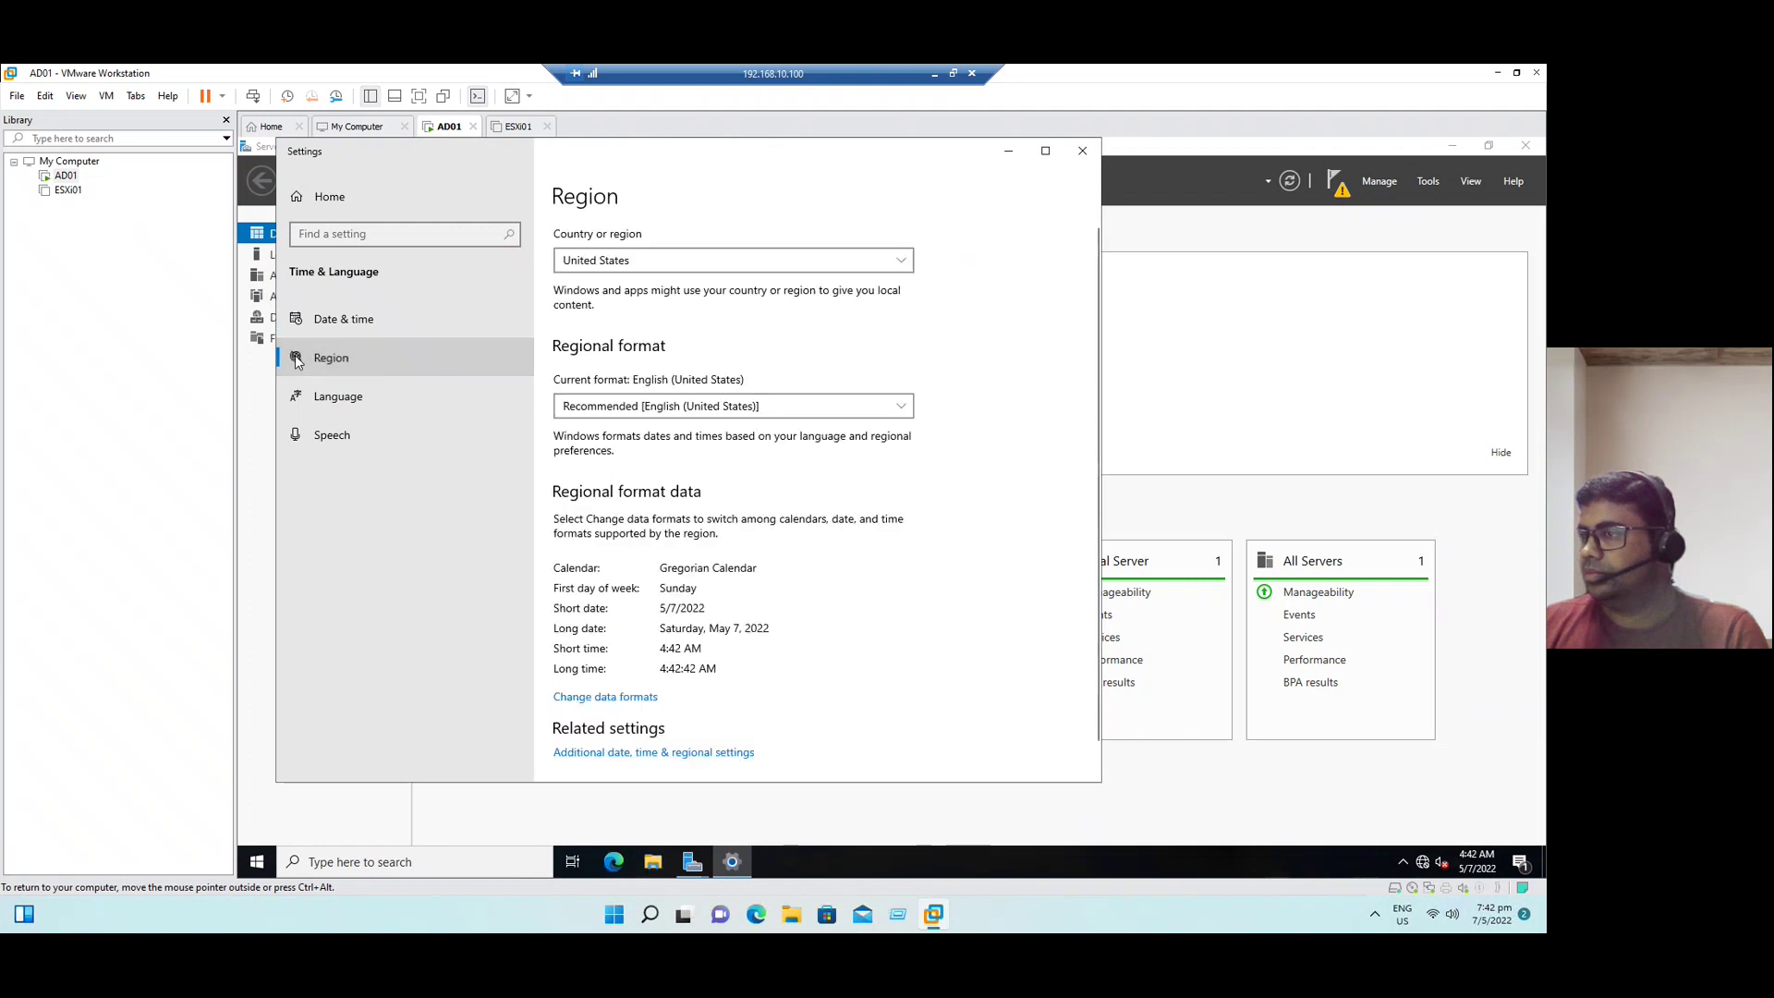
pyautogui.click(695, 407)
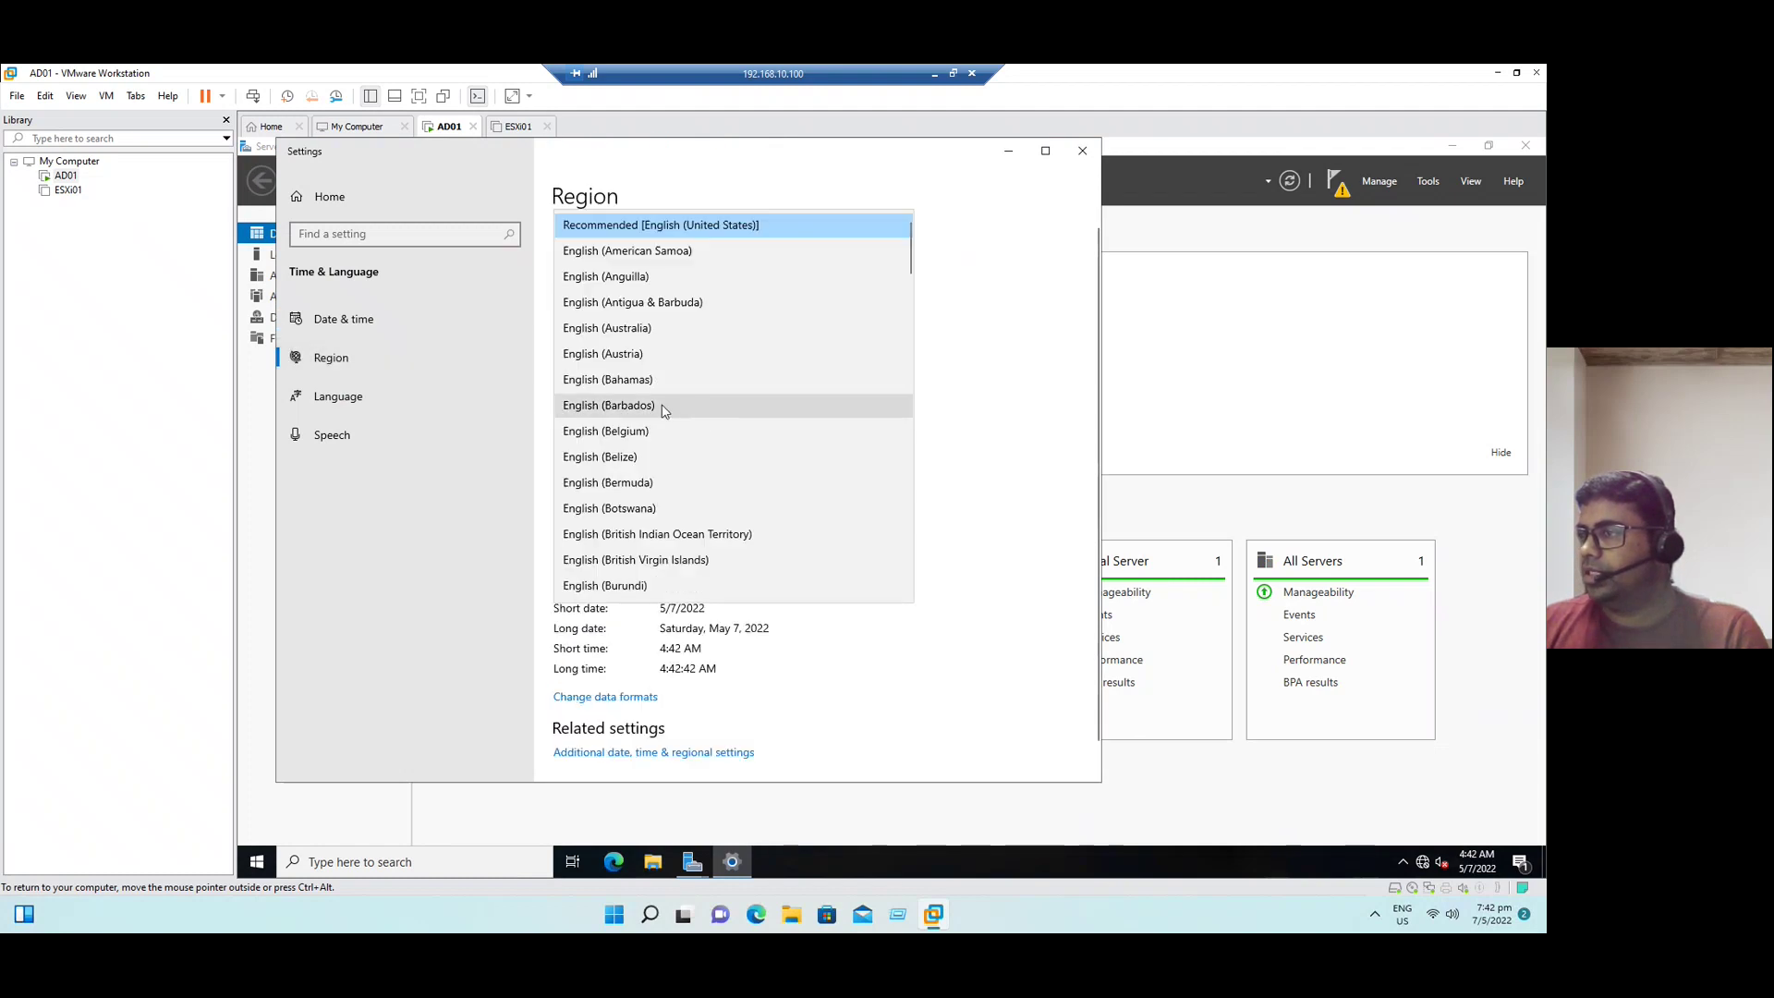
pyautogui.click(1044, 432)
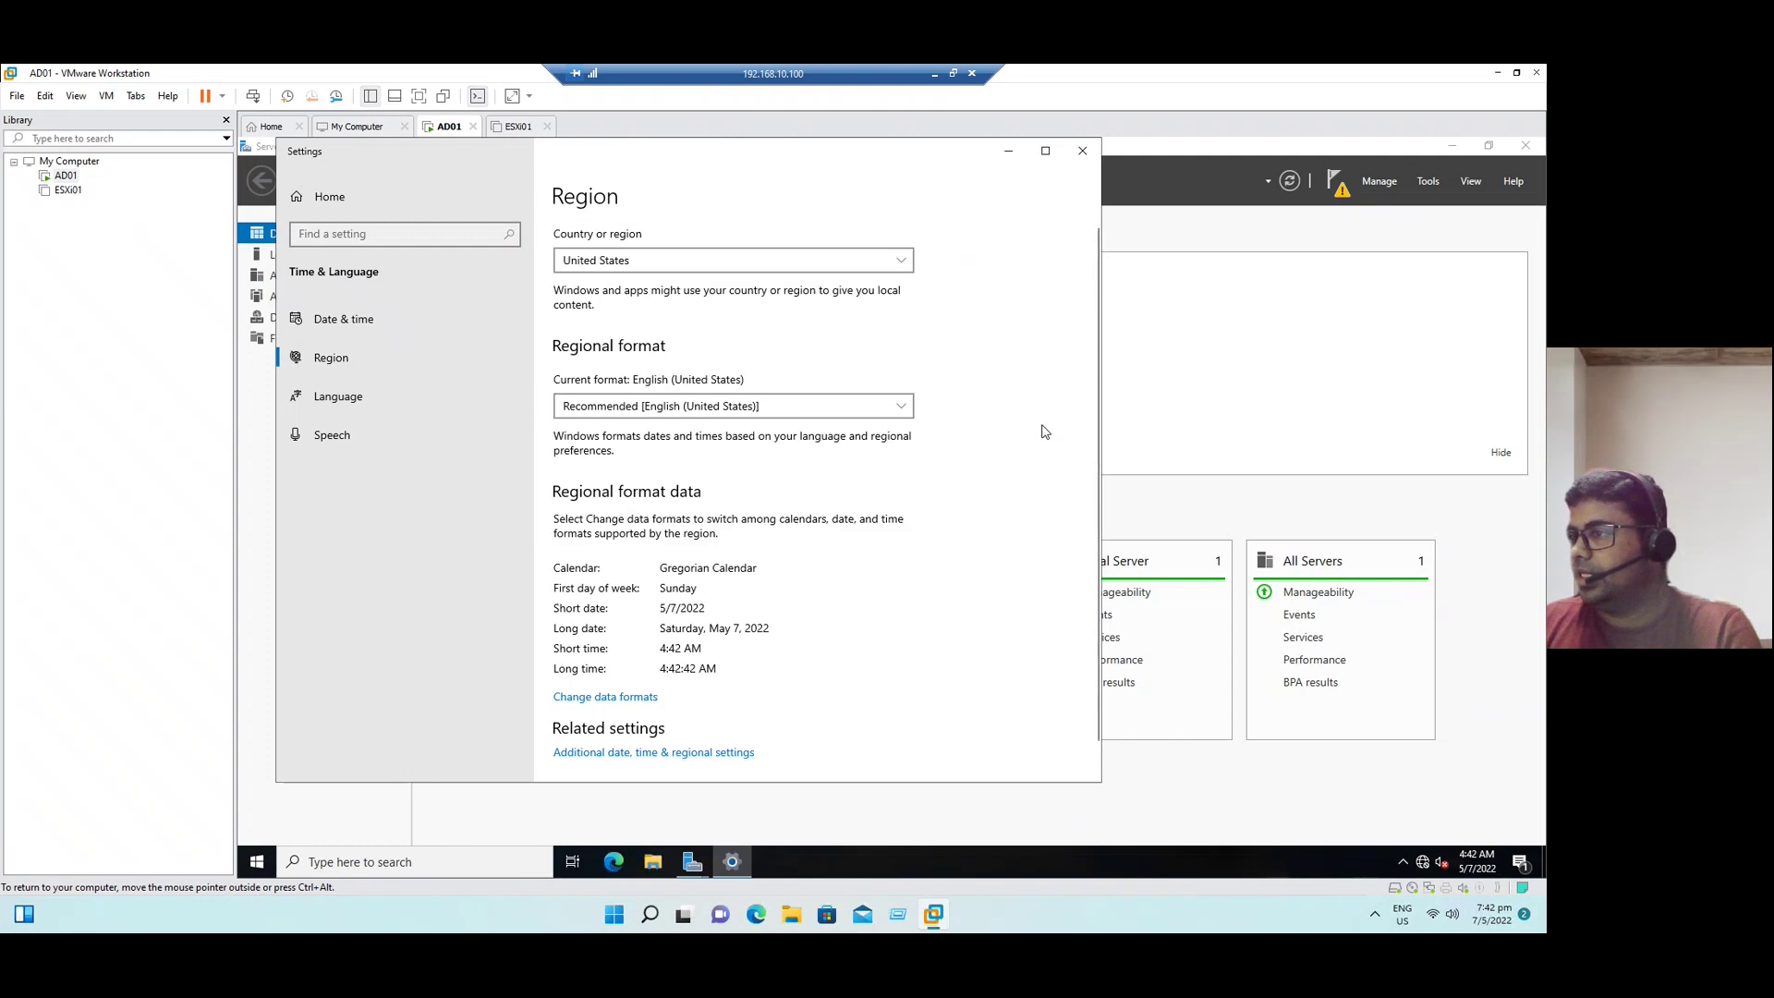
# Step: Set Country or region to Singapore and return to the Date & time page
pyautogui.click(628, 260)
pyautogui.press('s')
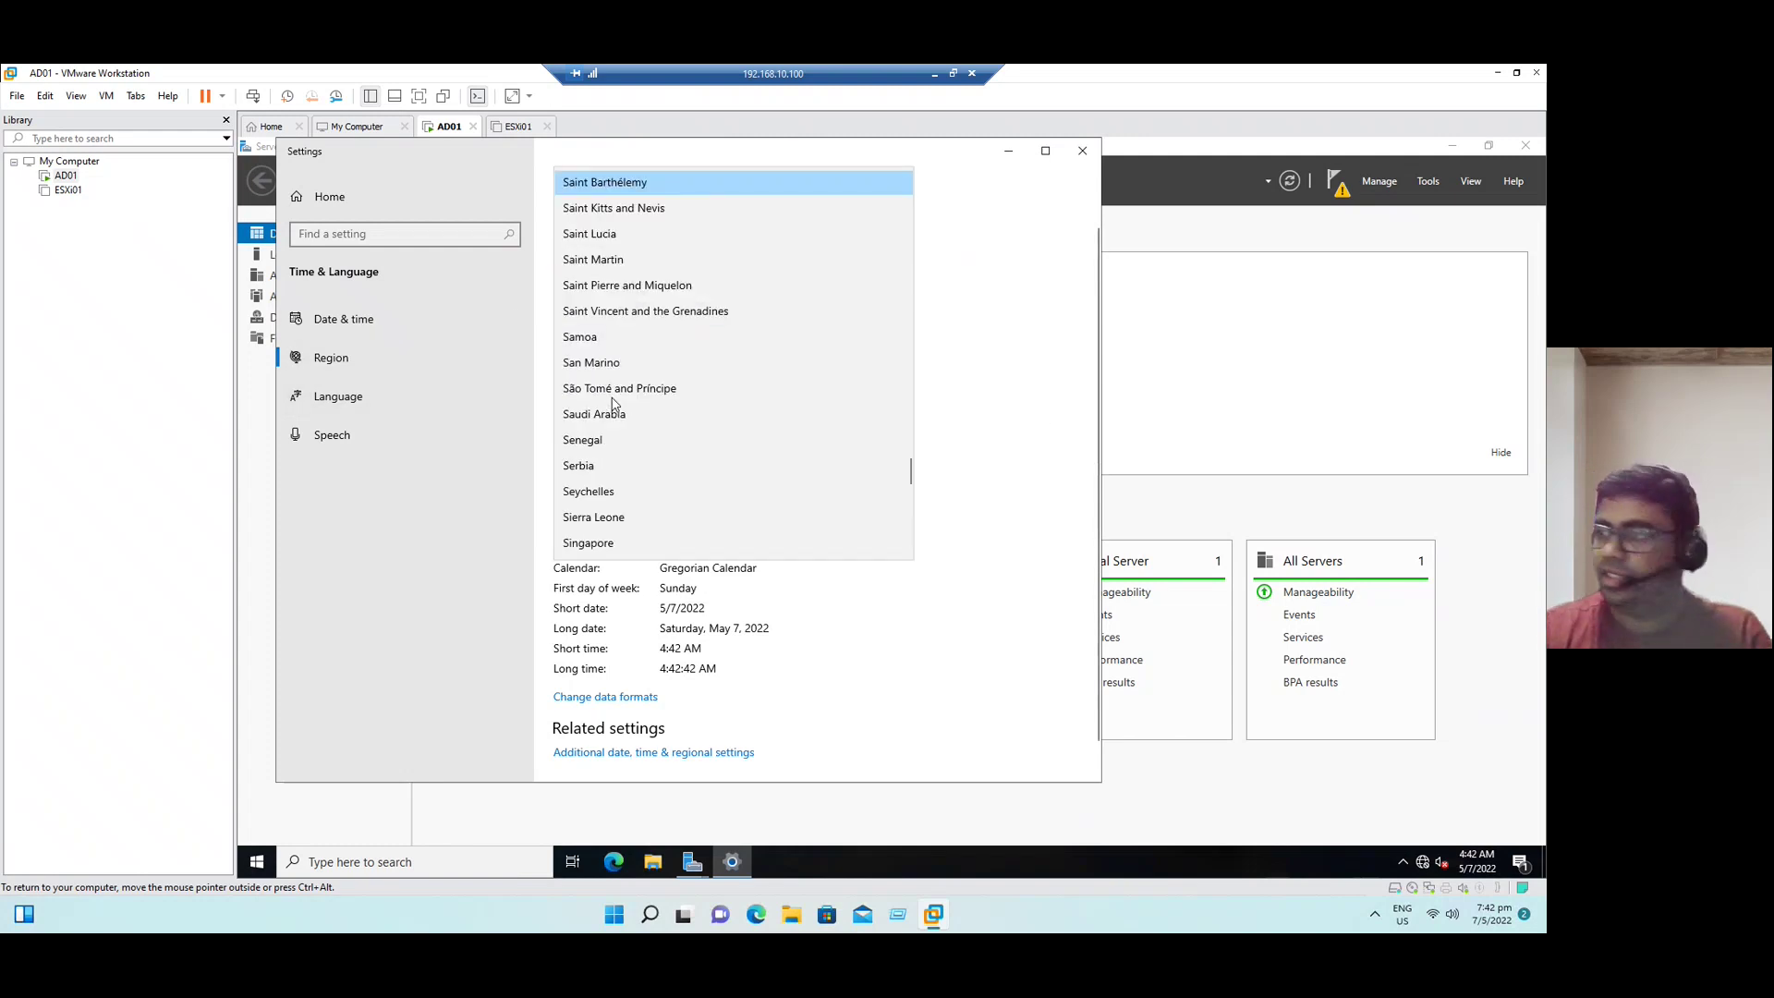
pyautogui.press('i')
pyautogui.press('n')
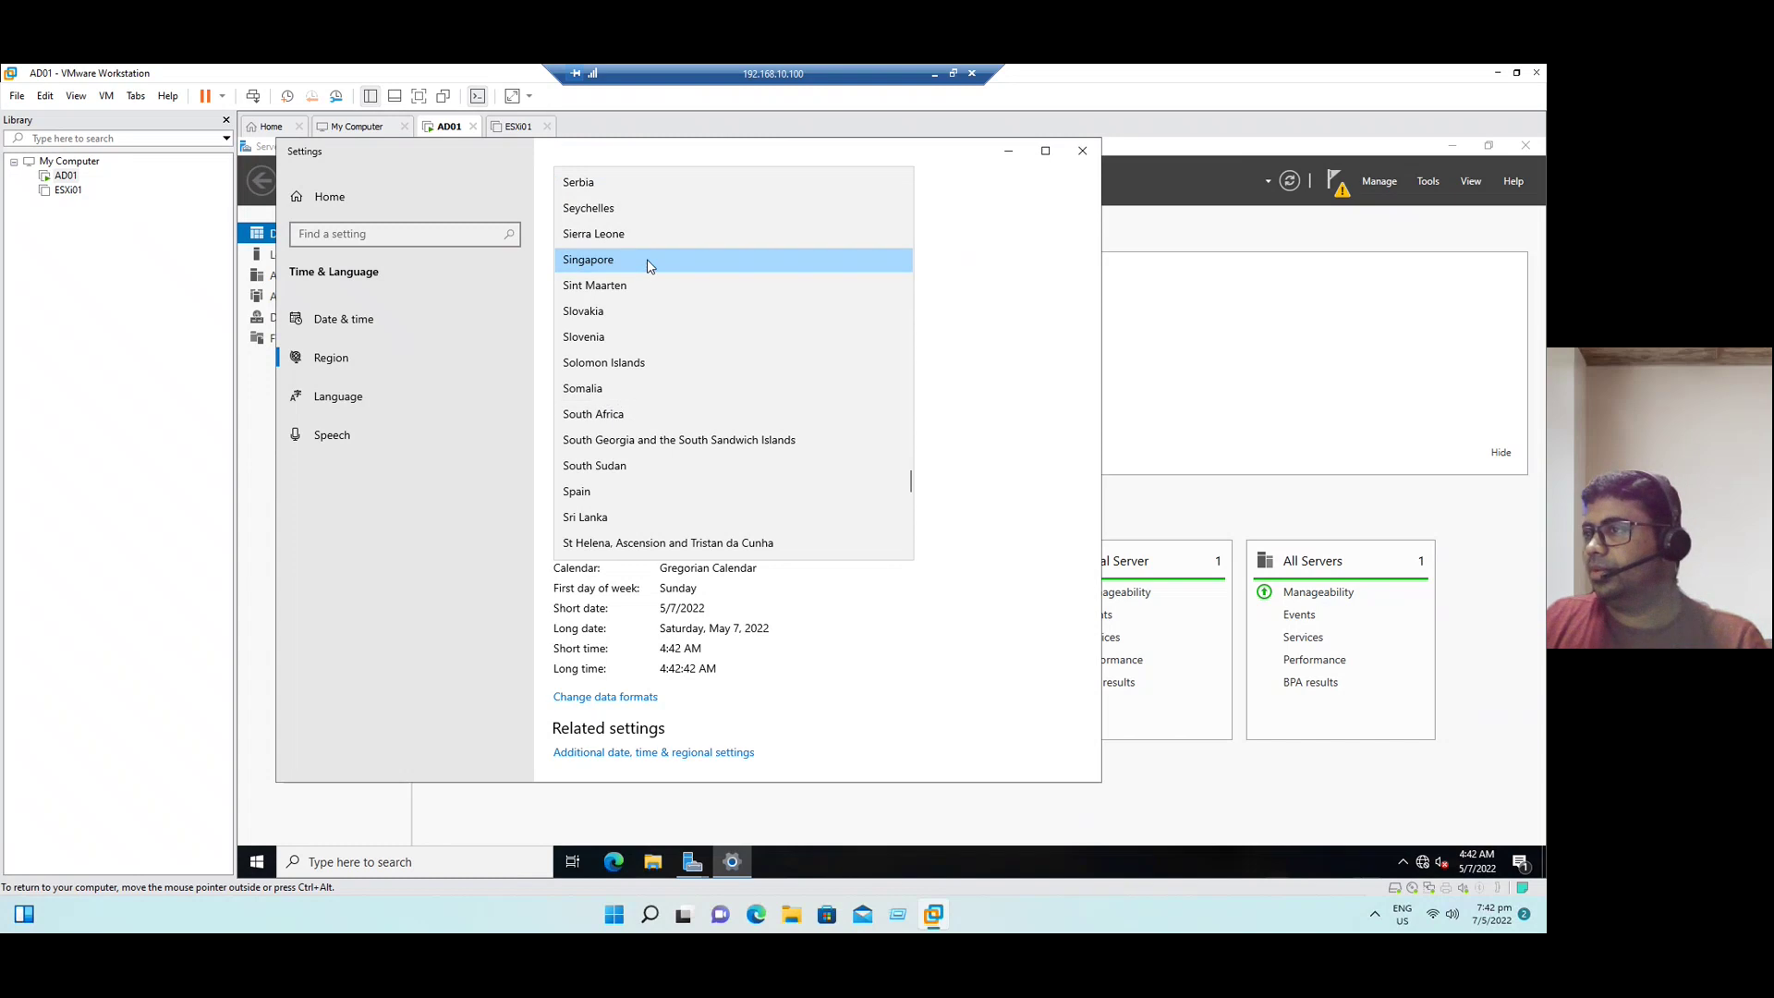
pyautogui.click(647, 263)
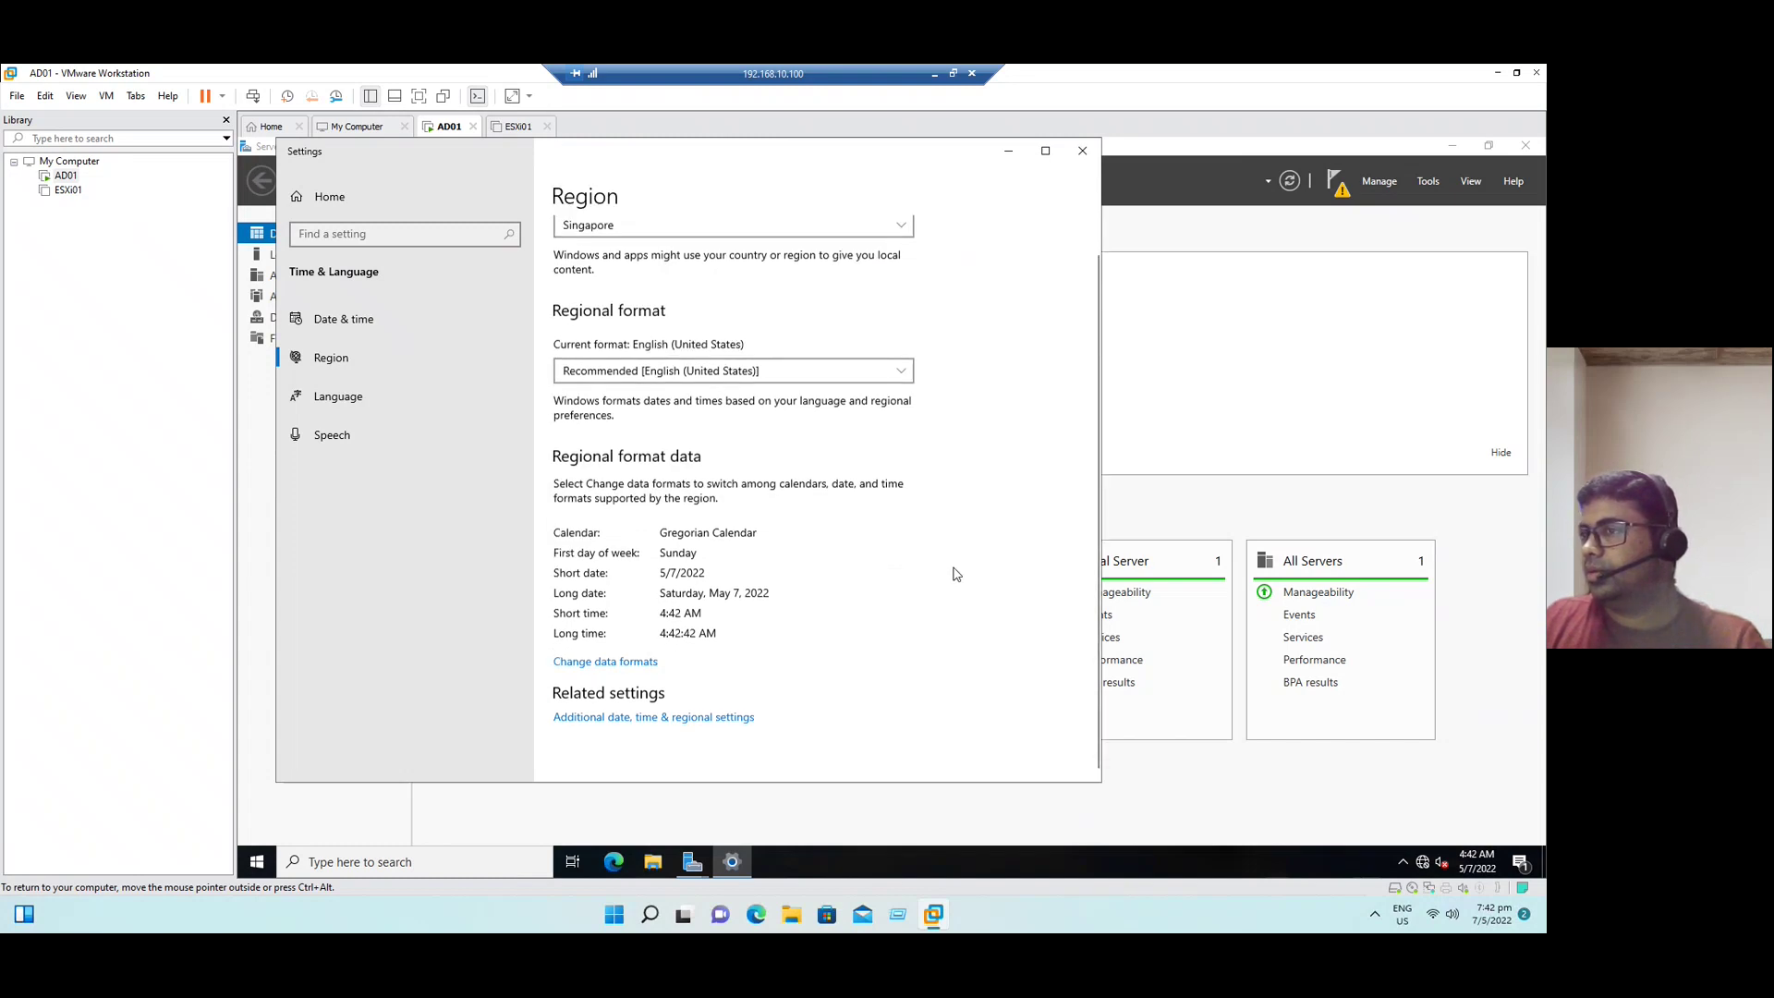
pyautogui.click(380, 325)
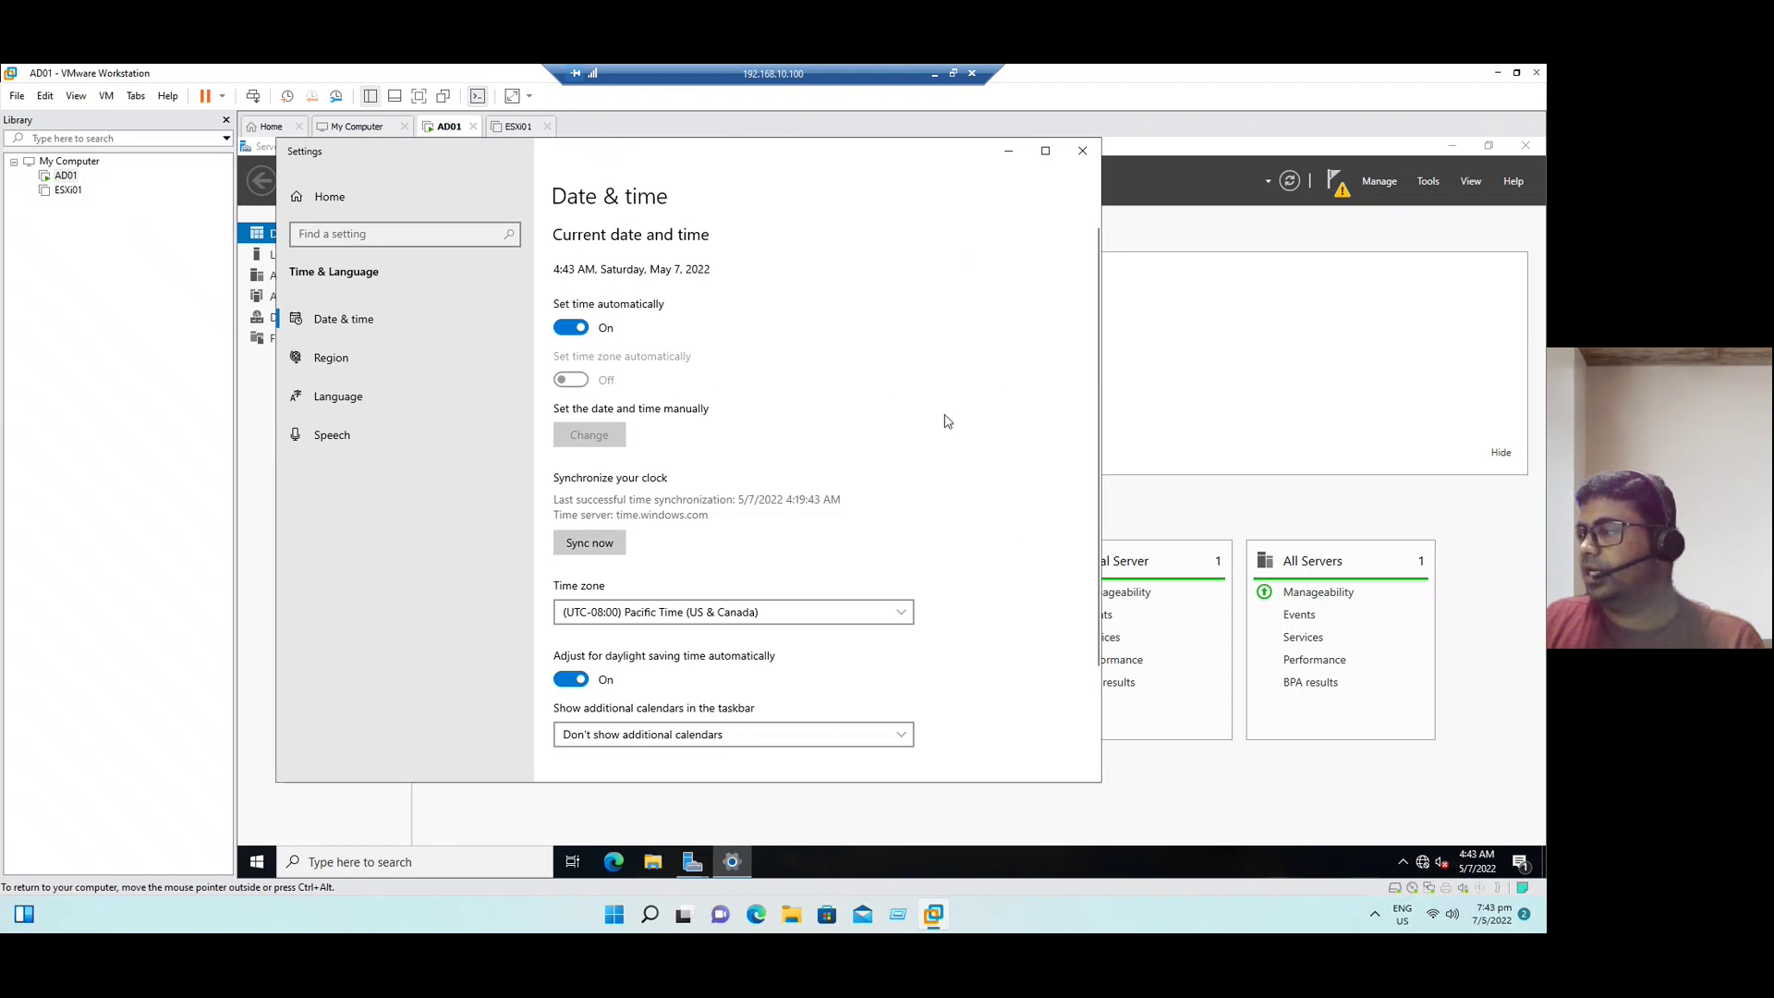
# Step: Close the Settings window and dismiss the 'You're about to be signed out' notice
pyautogui.click(1081, 152)
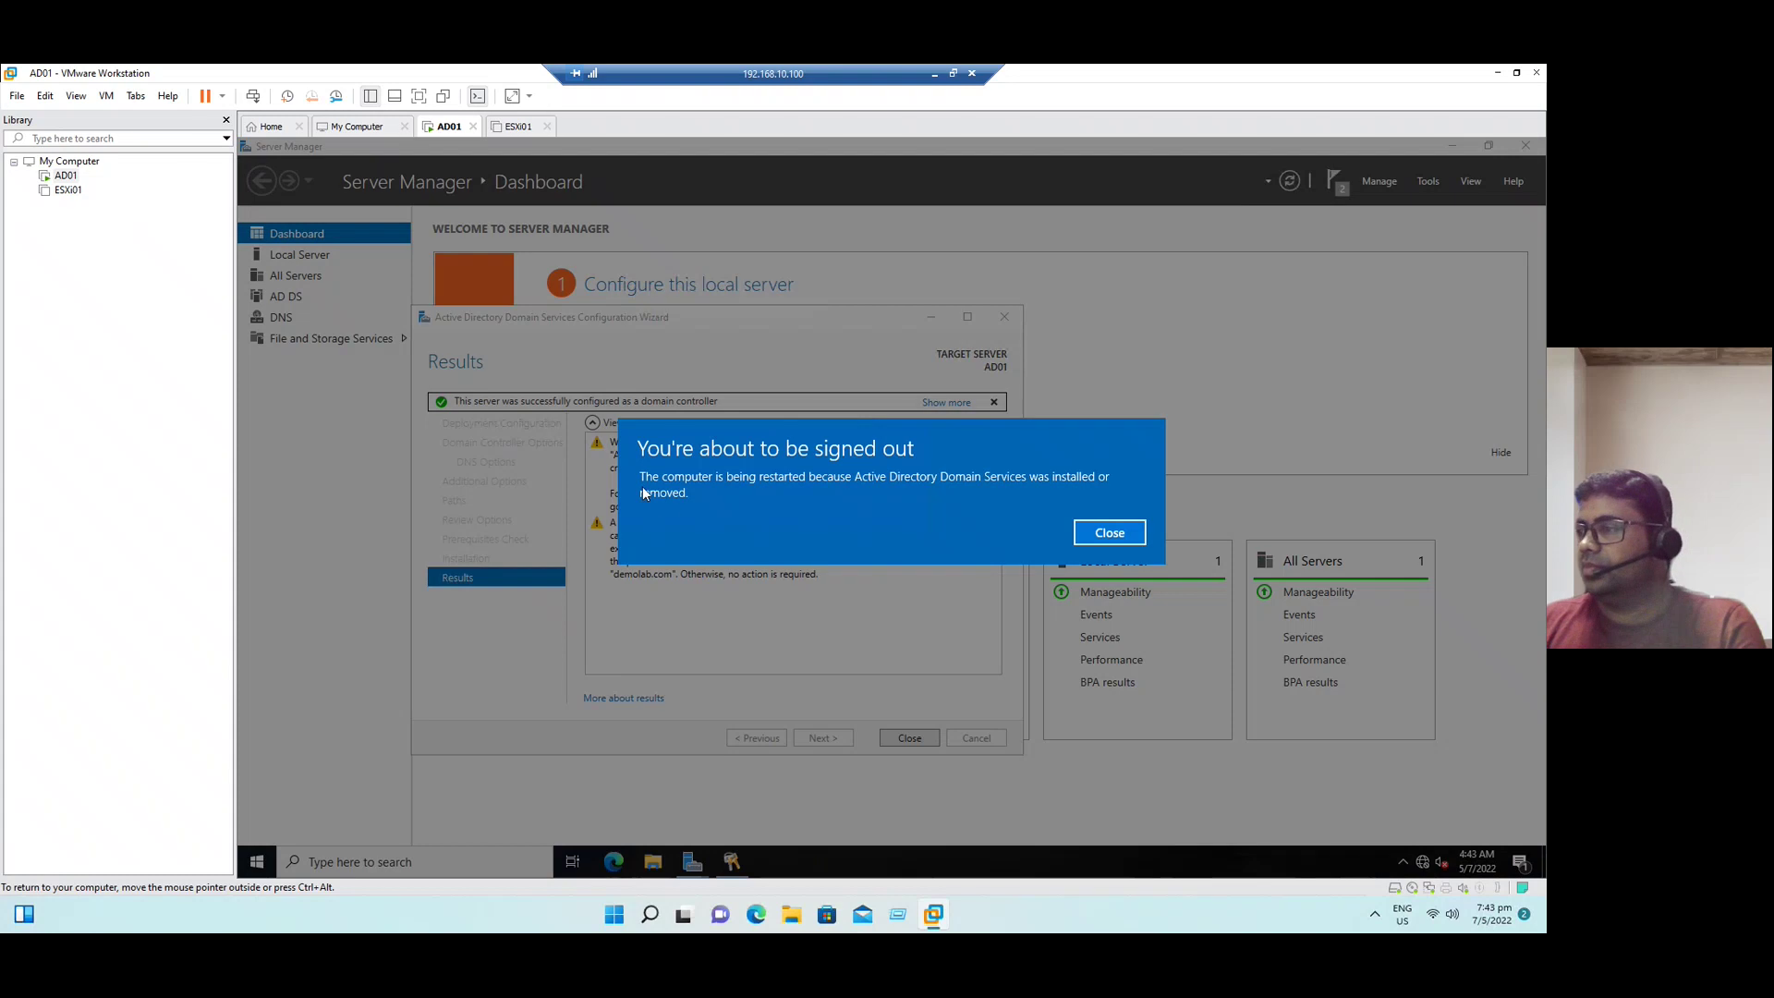
pyautogui.click(1113, 538)
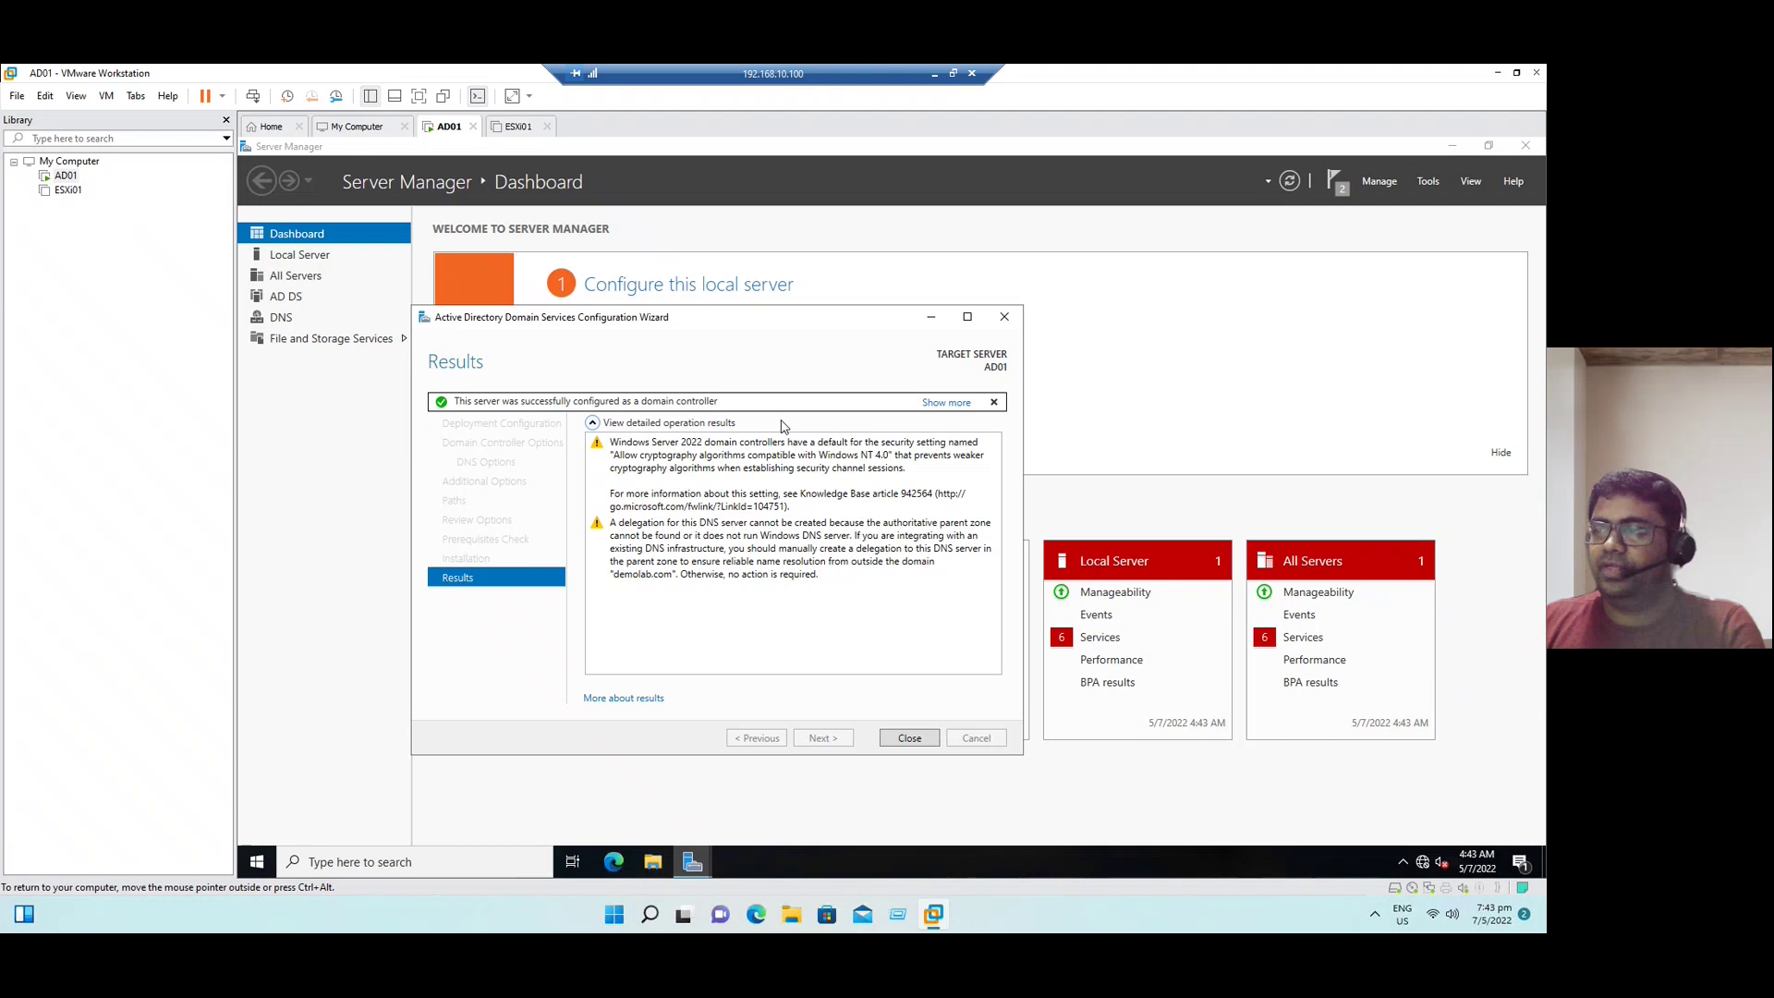
# Step: Close the completed AD DS Configuration Wizard so AD01 restarts
pyautogui.click(920, 741)
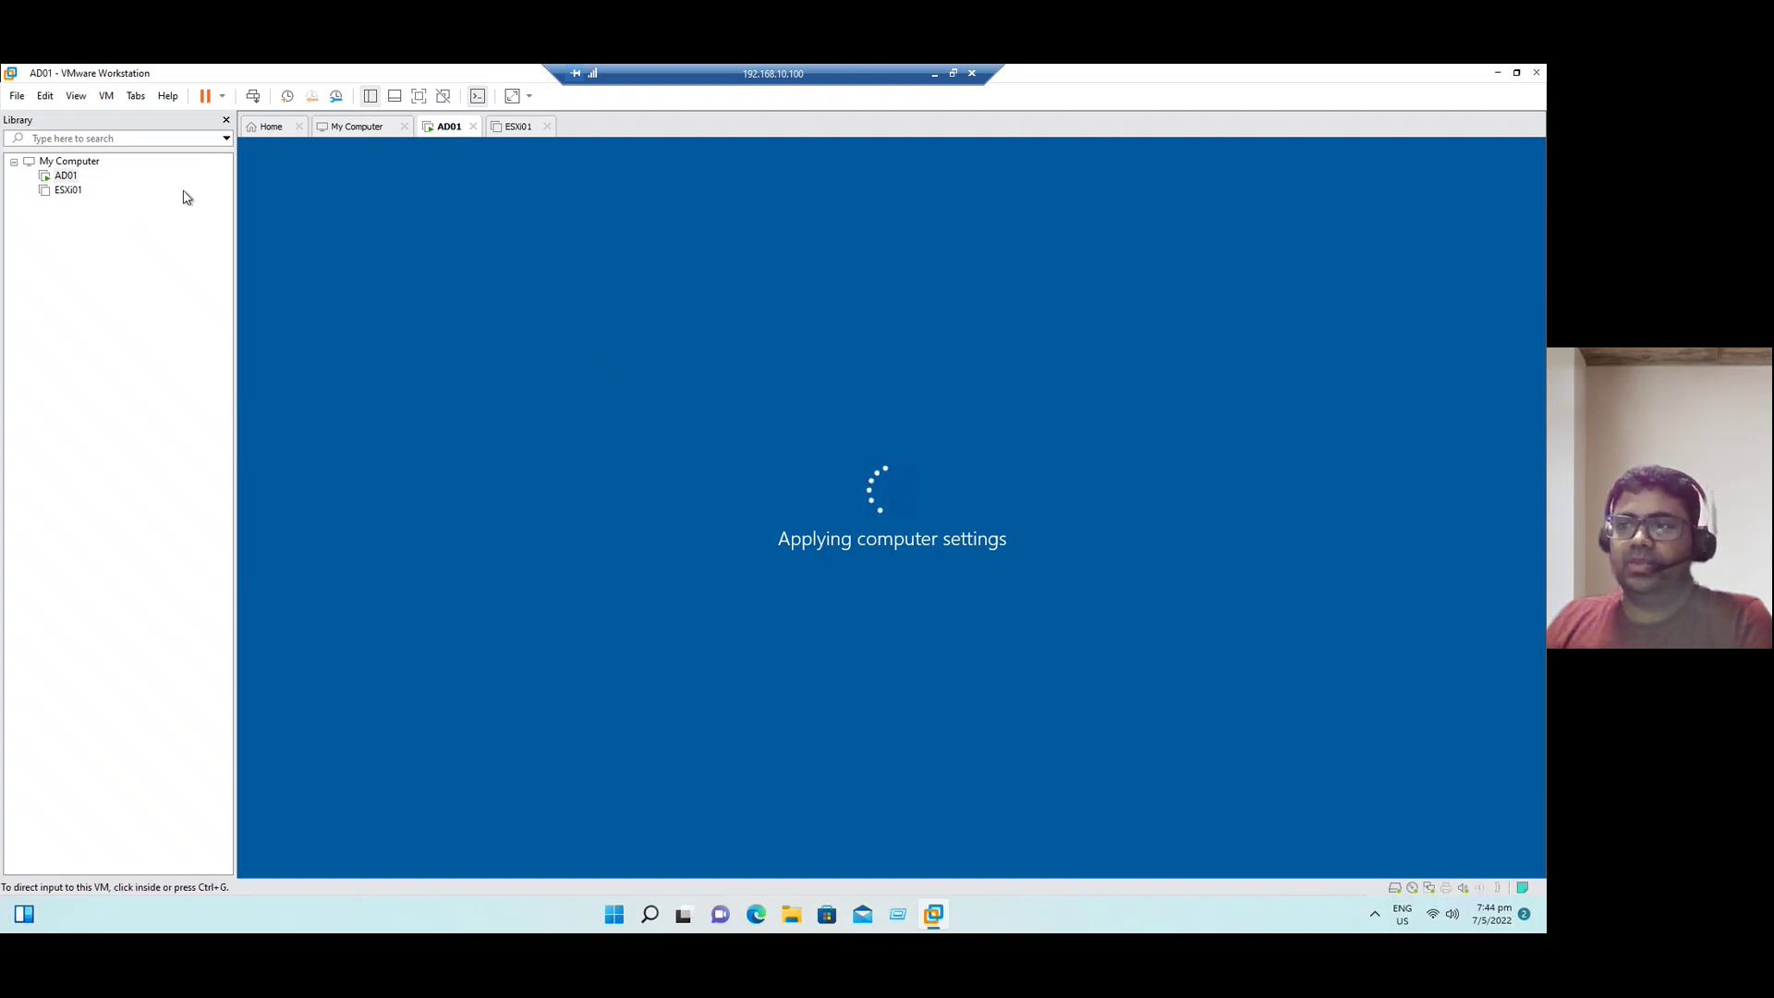
pyautogui.rightClick(73, 176)
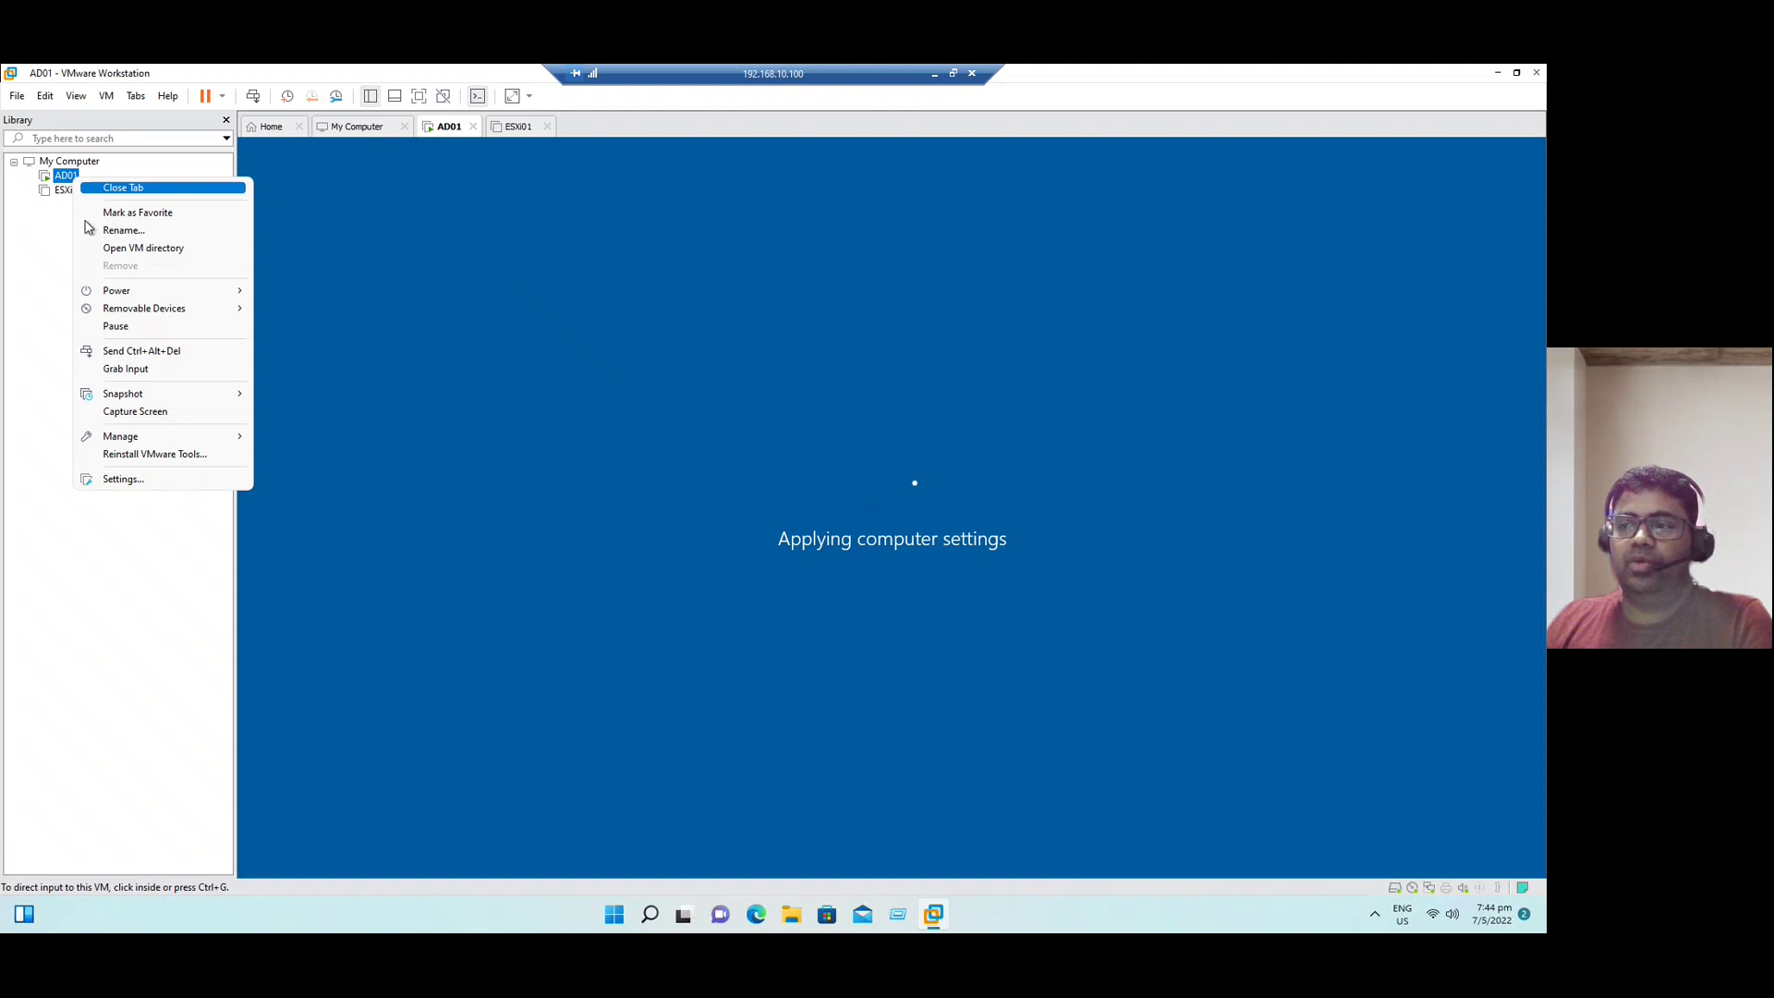
pyautogui.click(123, 479)
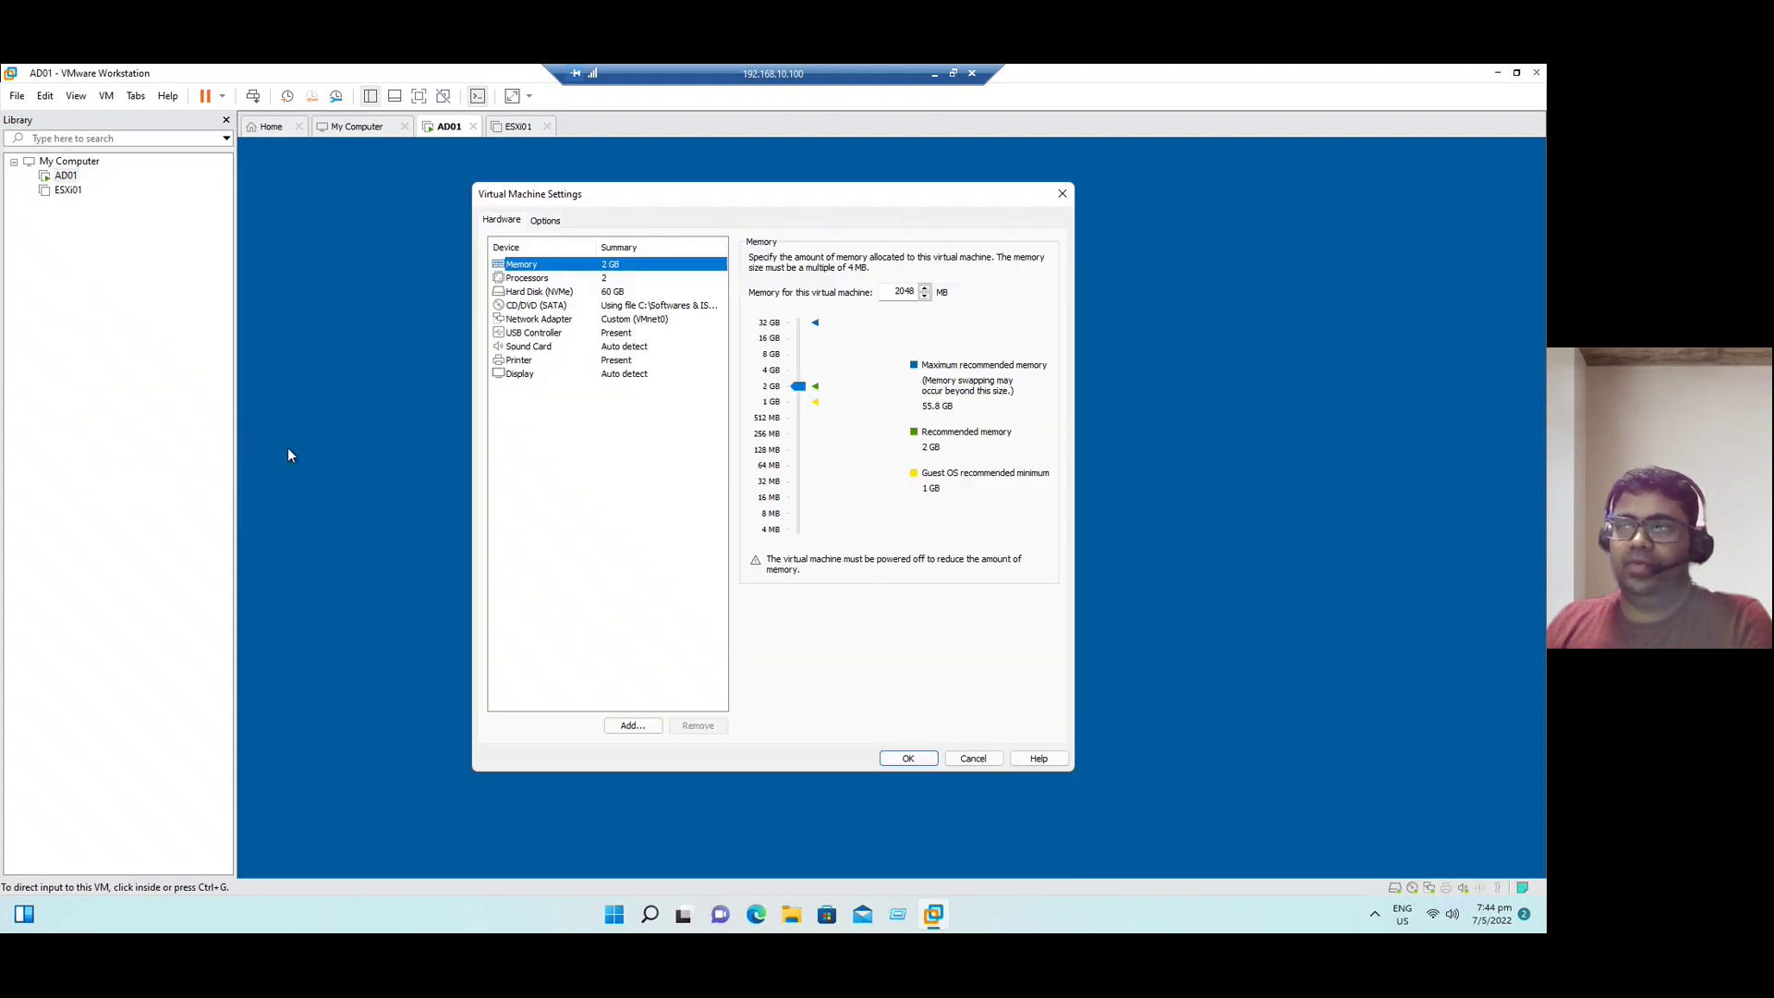
pyautogui.click(571, 279)
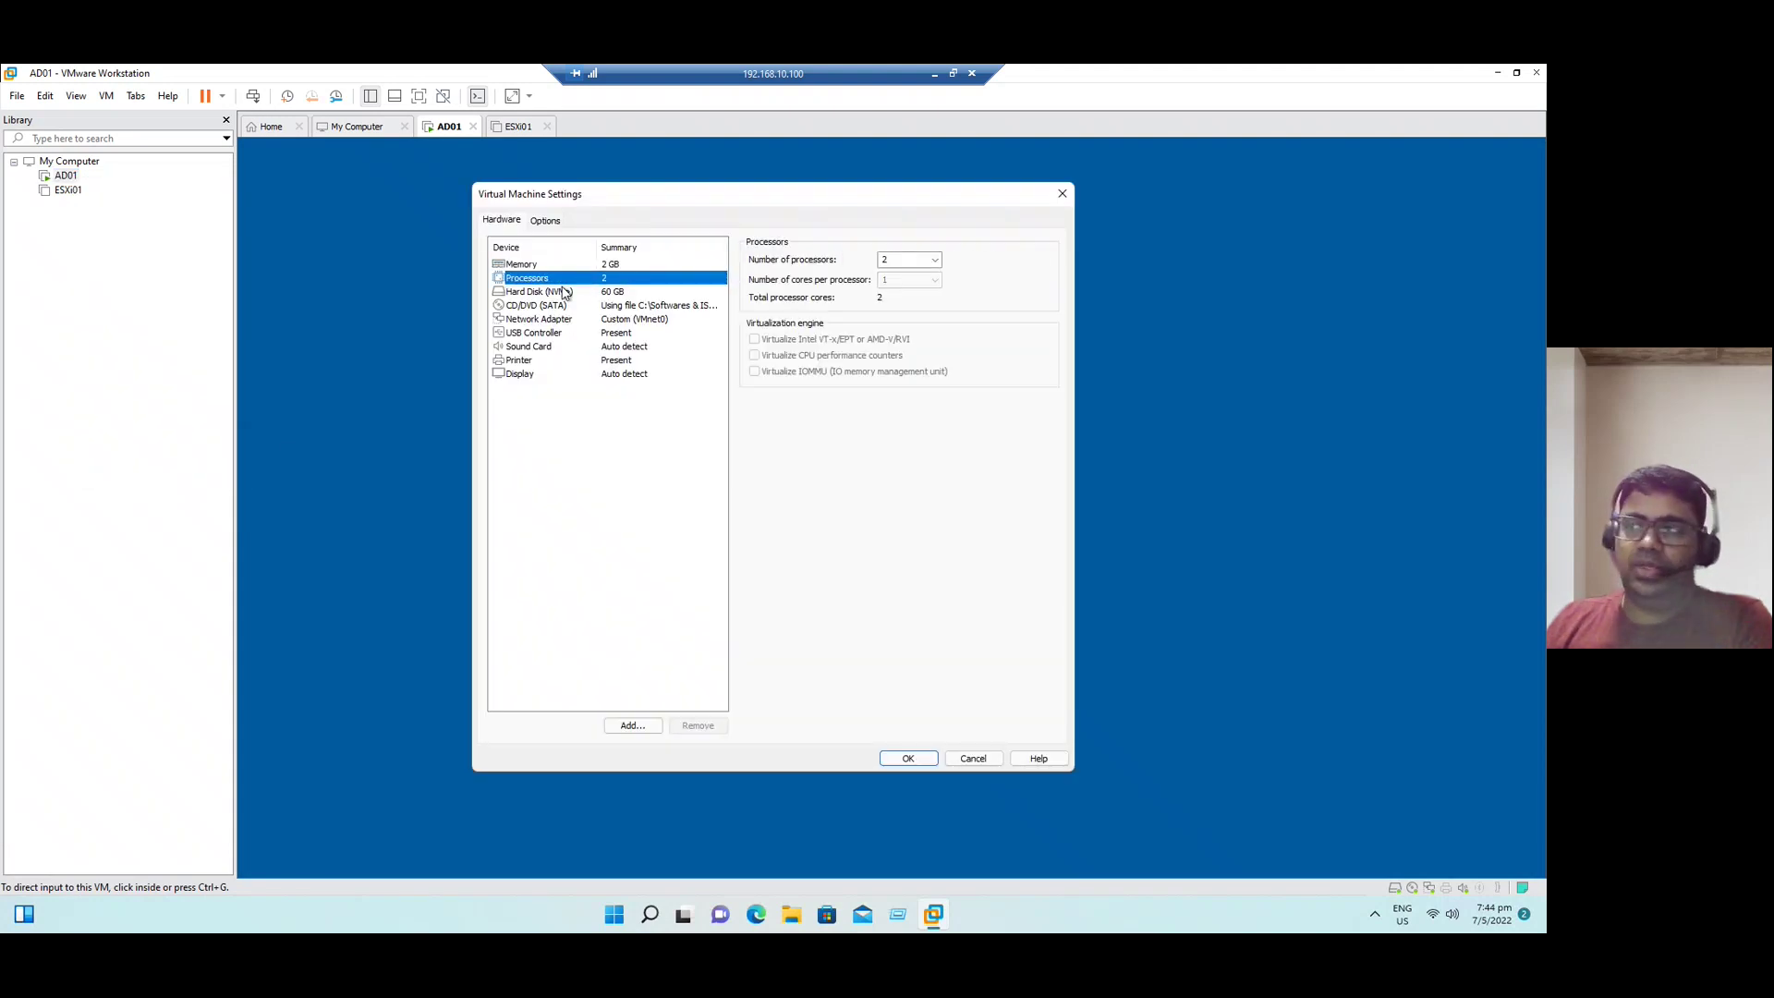
pyautogui.click(583, 265)
pyautogui.click(591, 279)
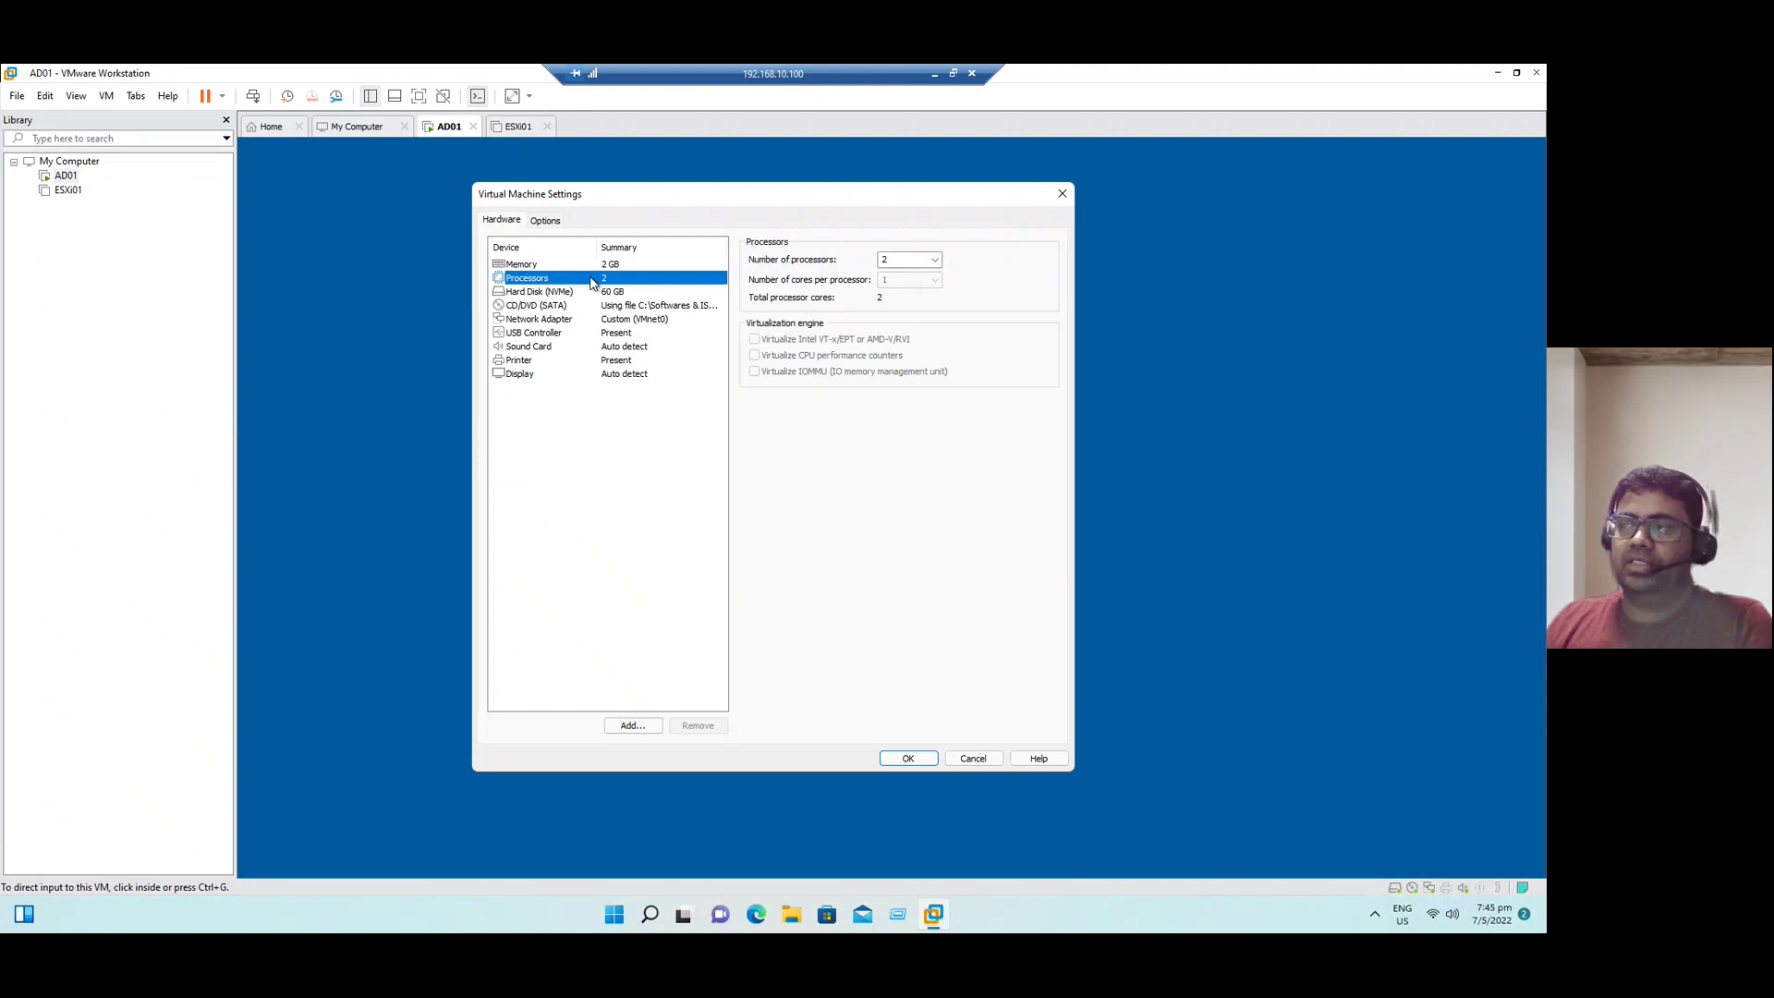
pyautogui.click(628, 264)
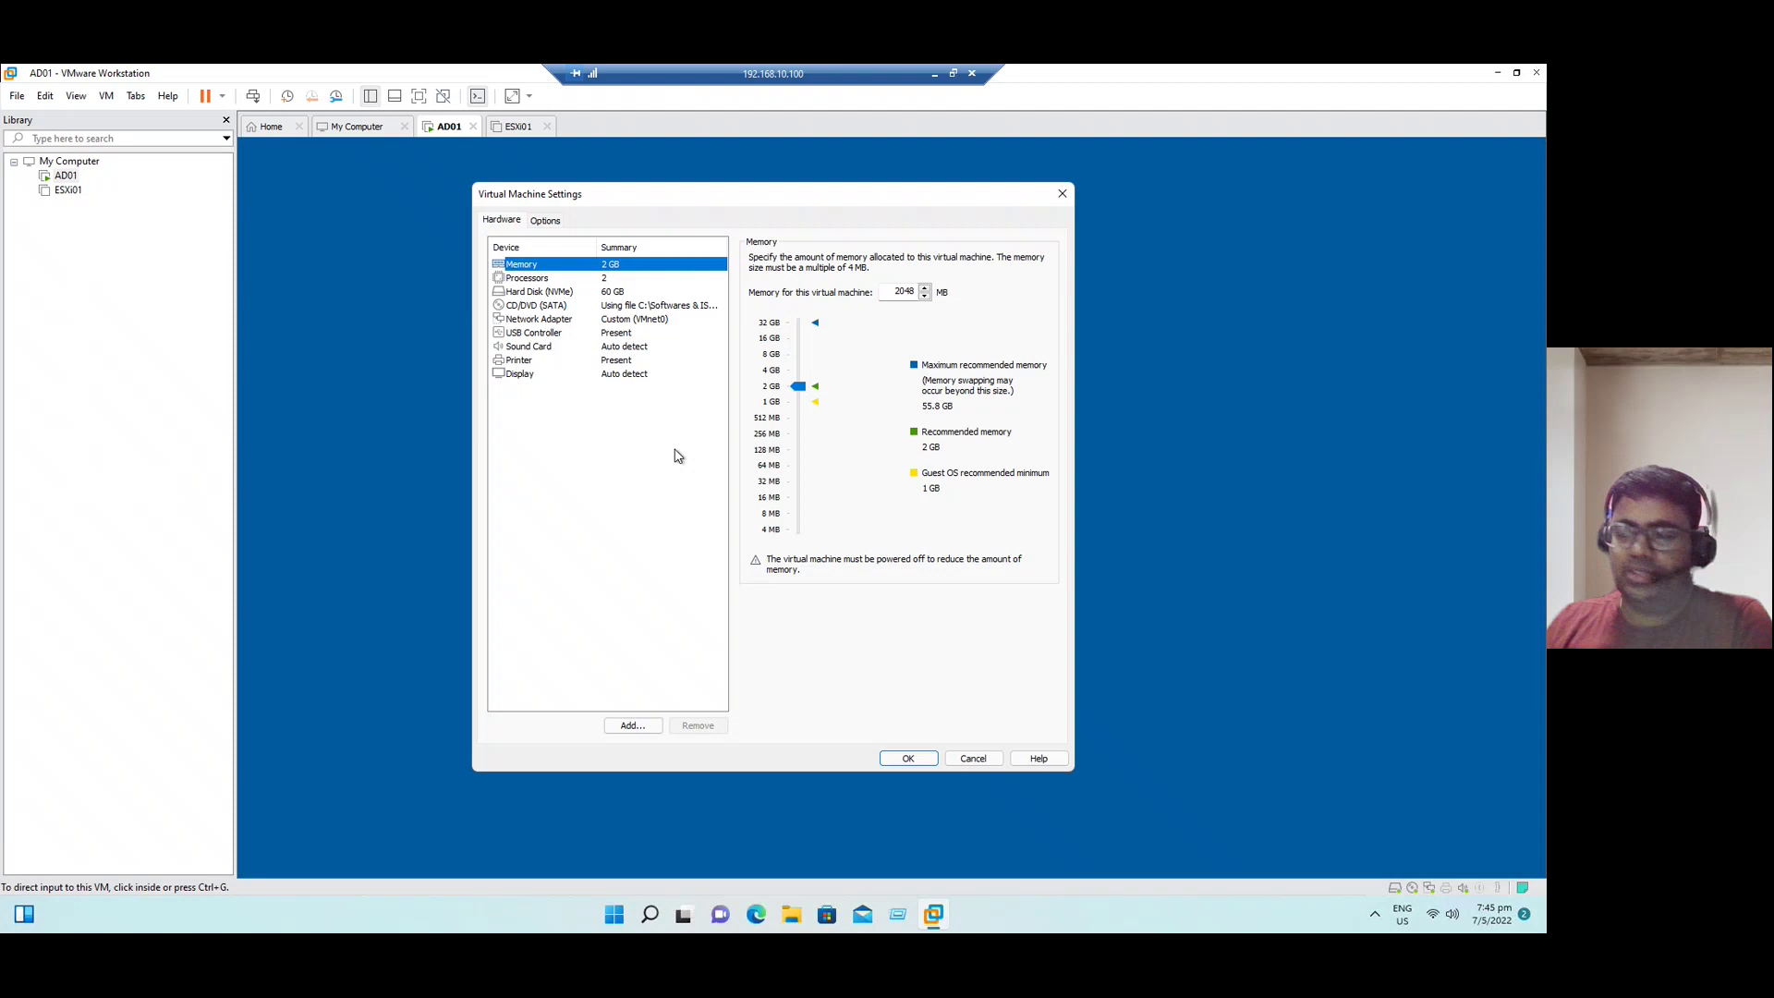
pyautogui.click(551, 279)
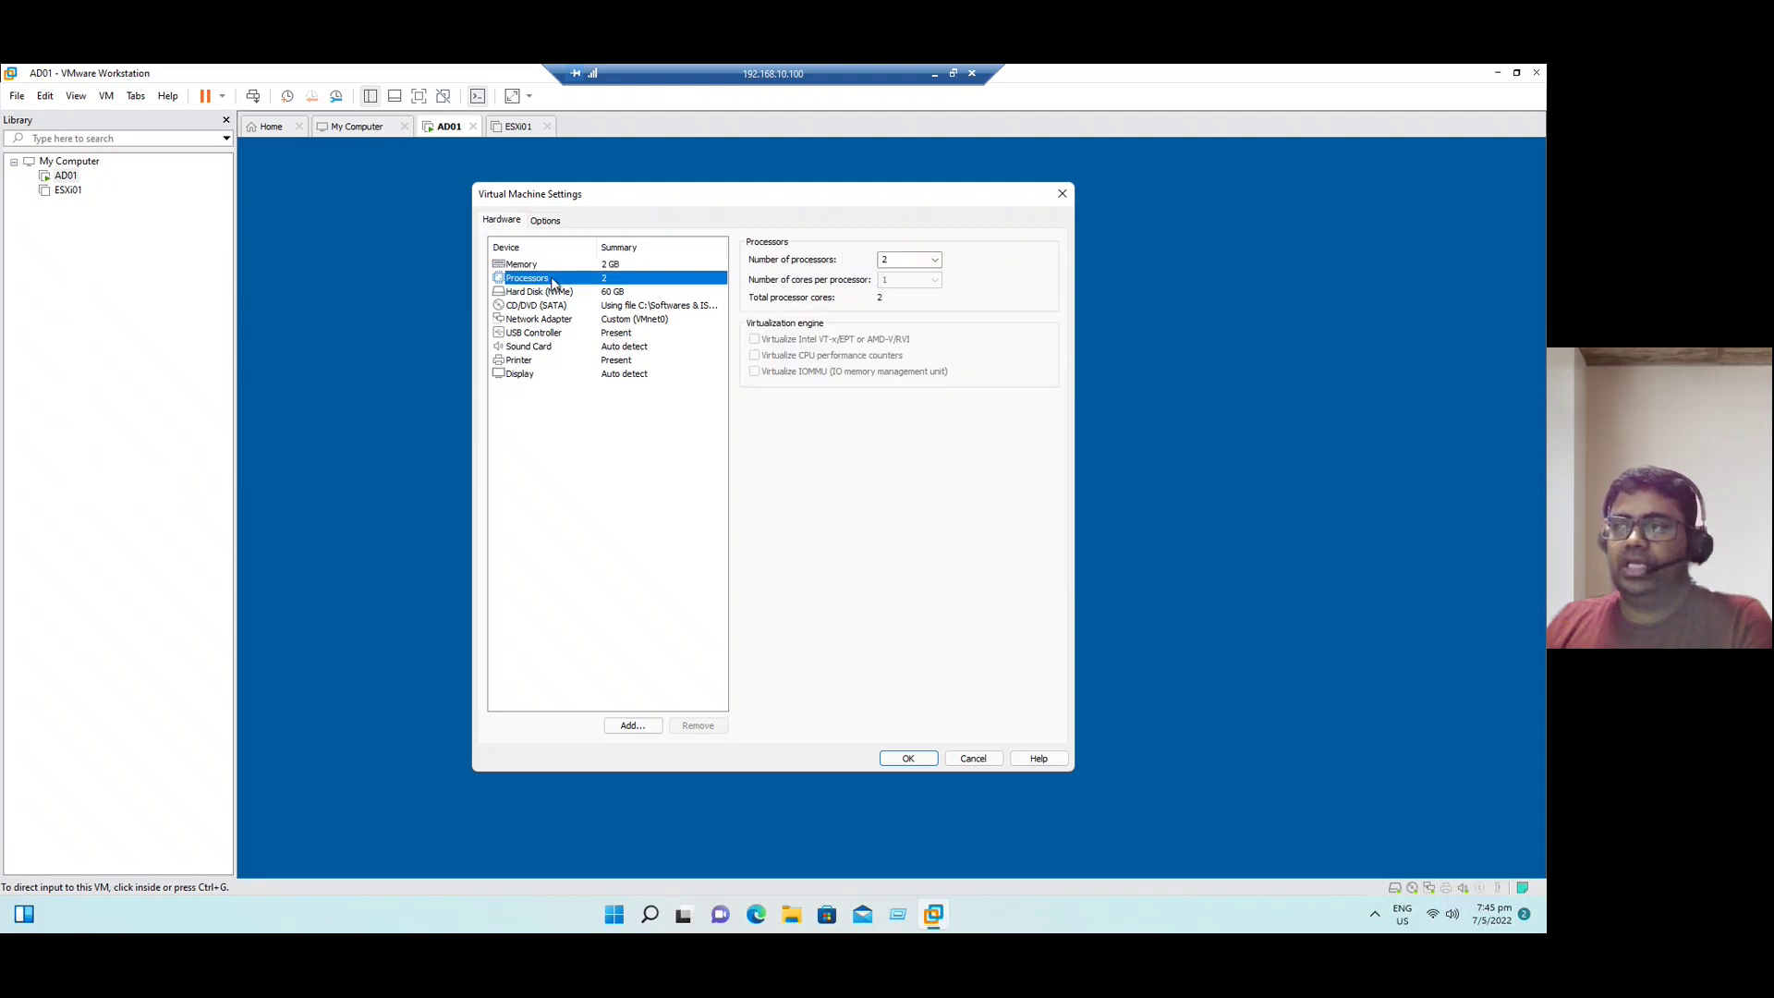
pyautogui.click(565, 265)
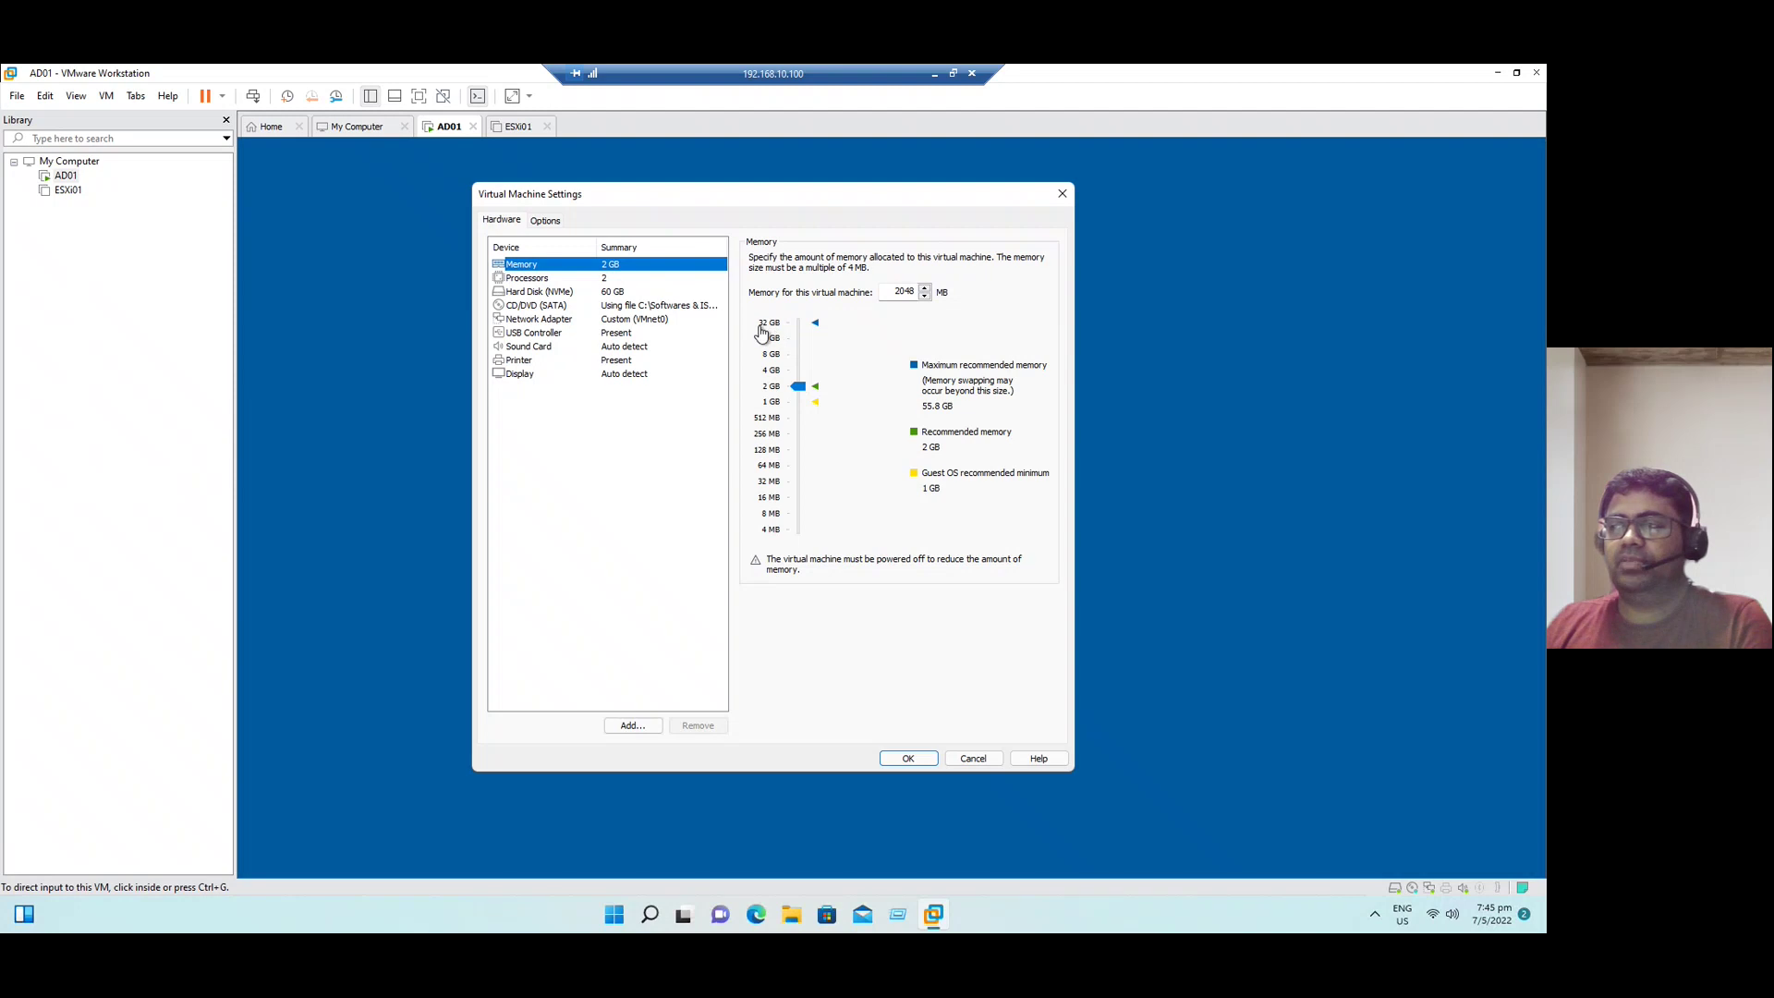
pyautogui.click(591, 279)
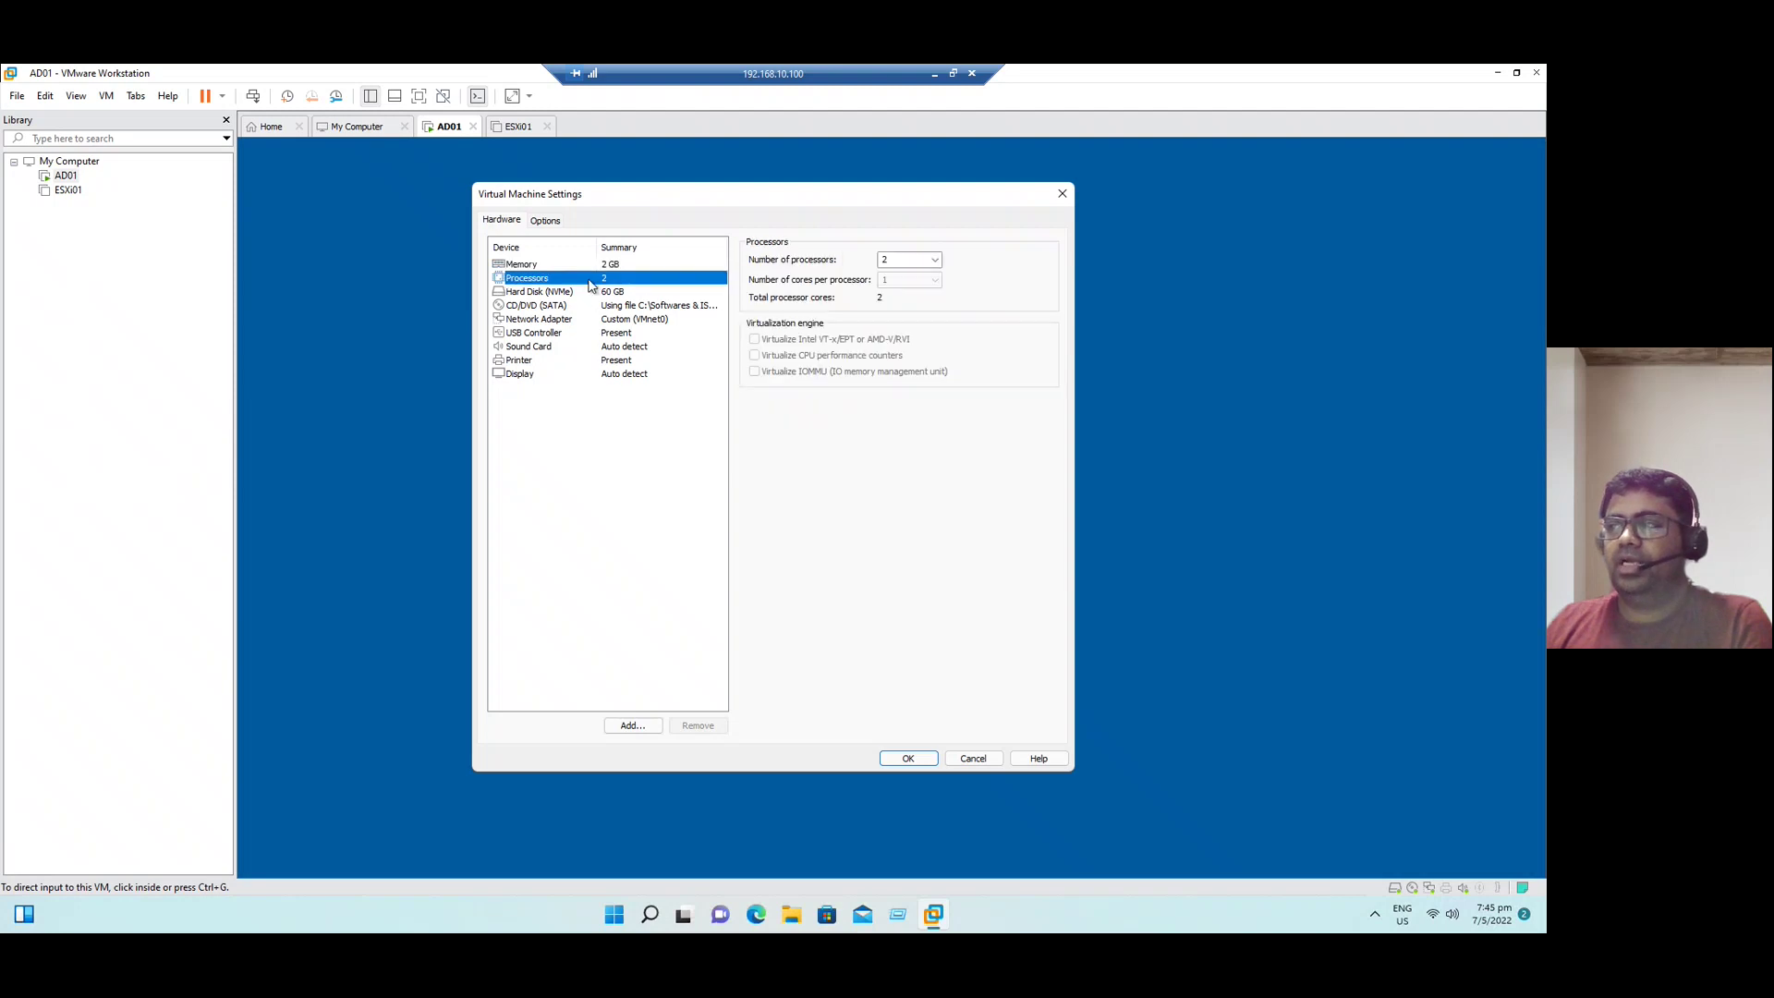
pyautogui.click(934, 261)
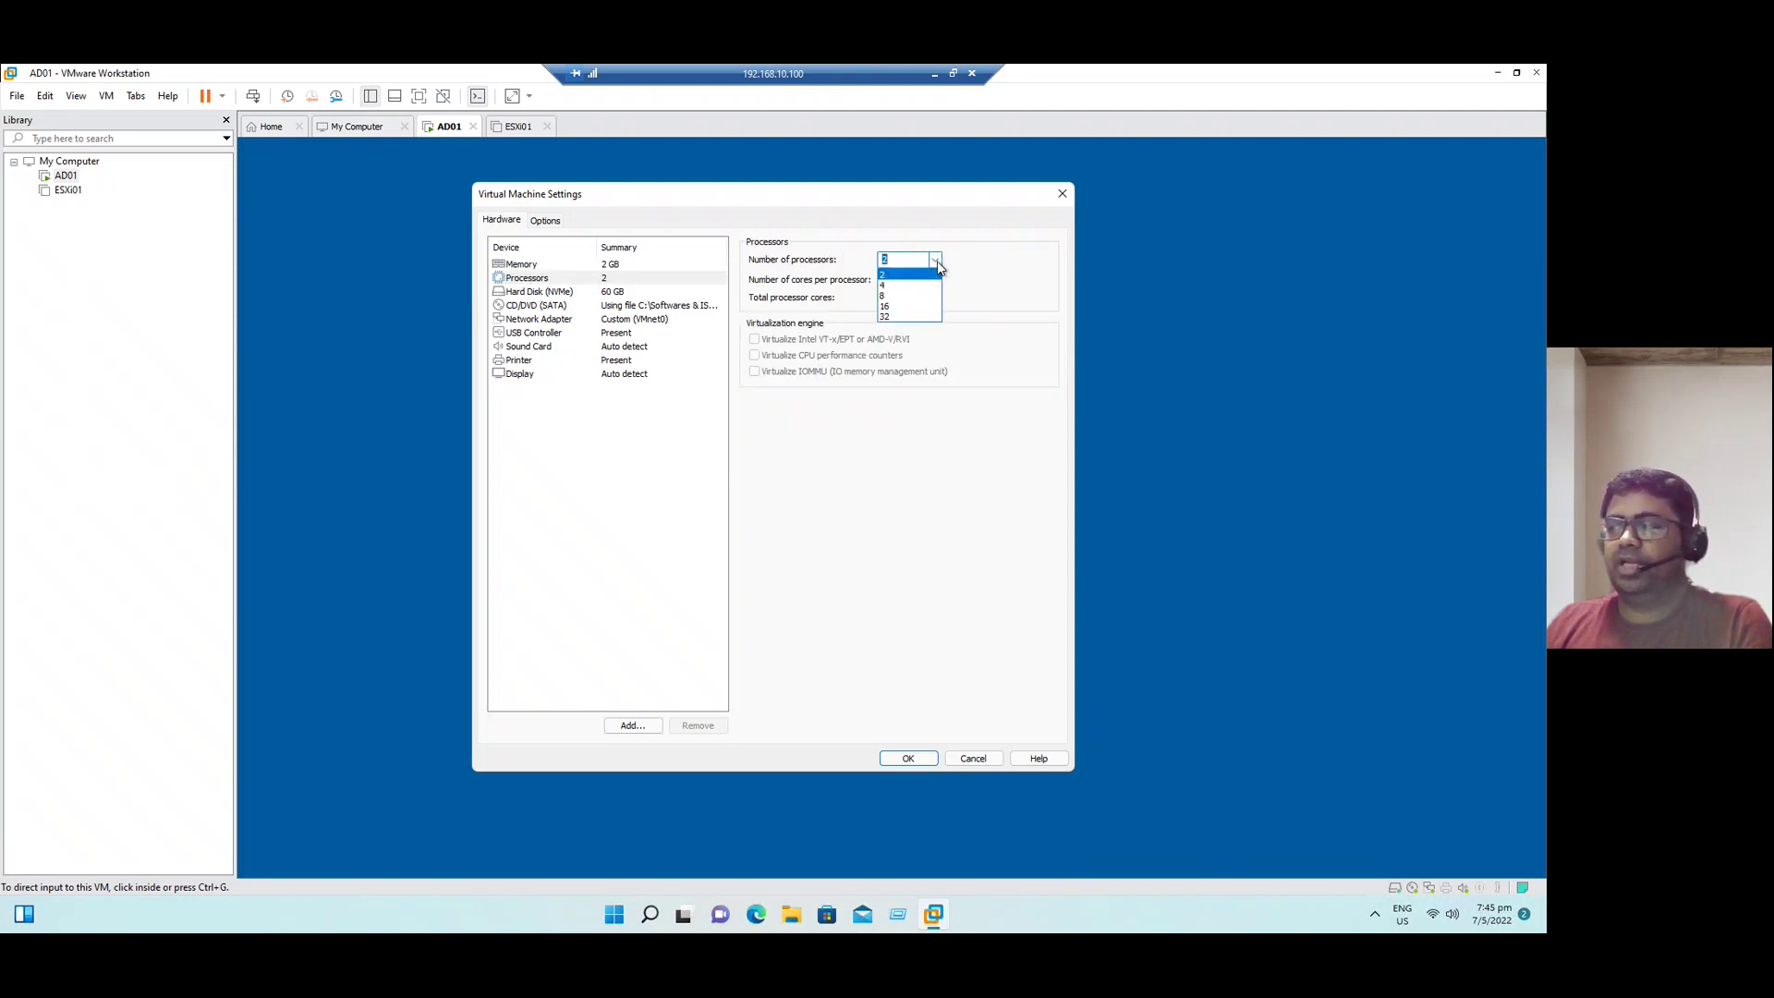
pyautogui.click(1000, 310)
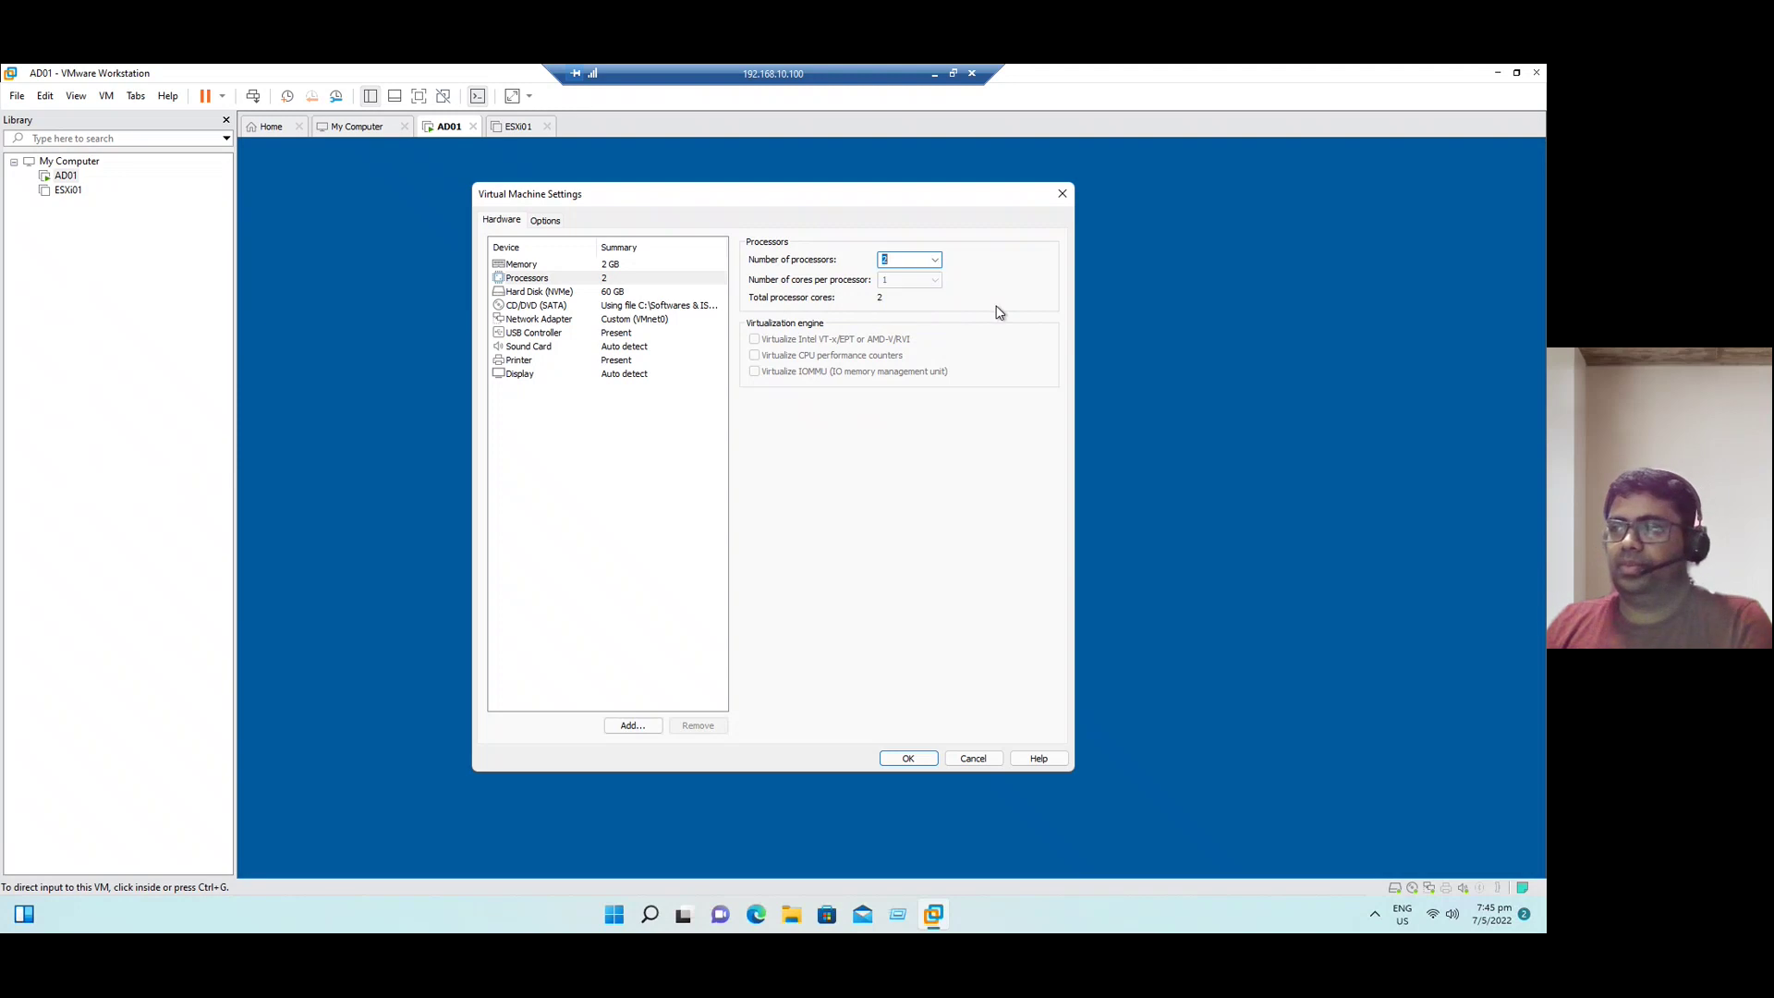
pyautogui.click(966, 760)
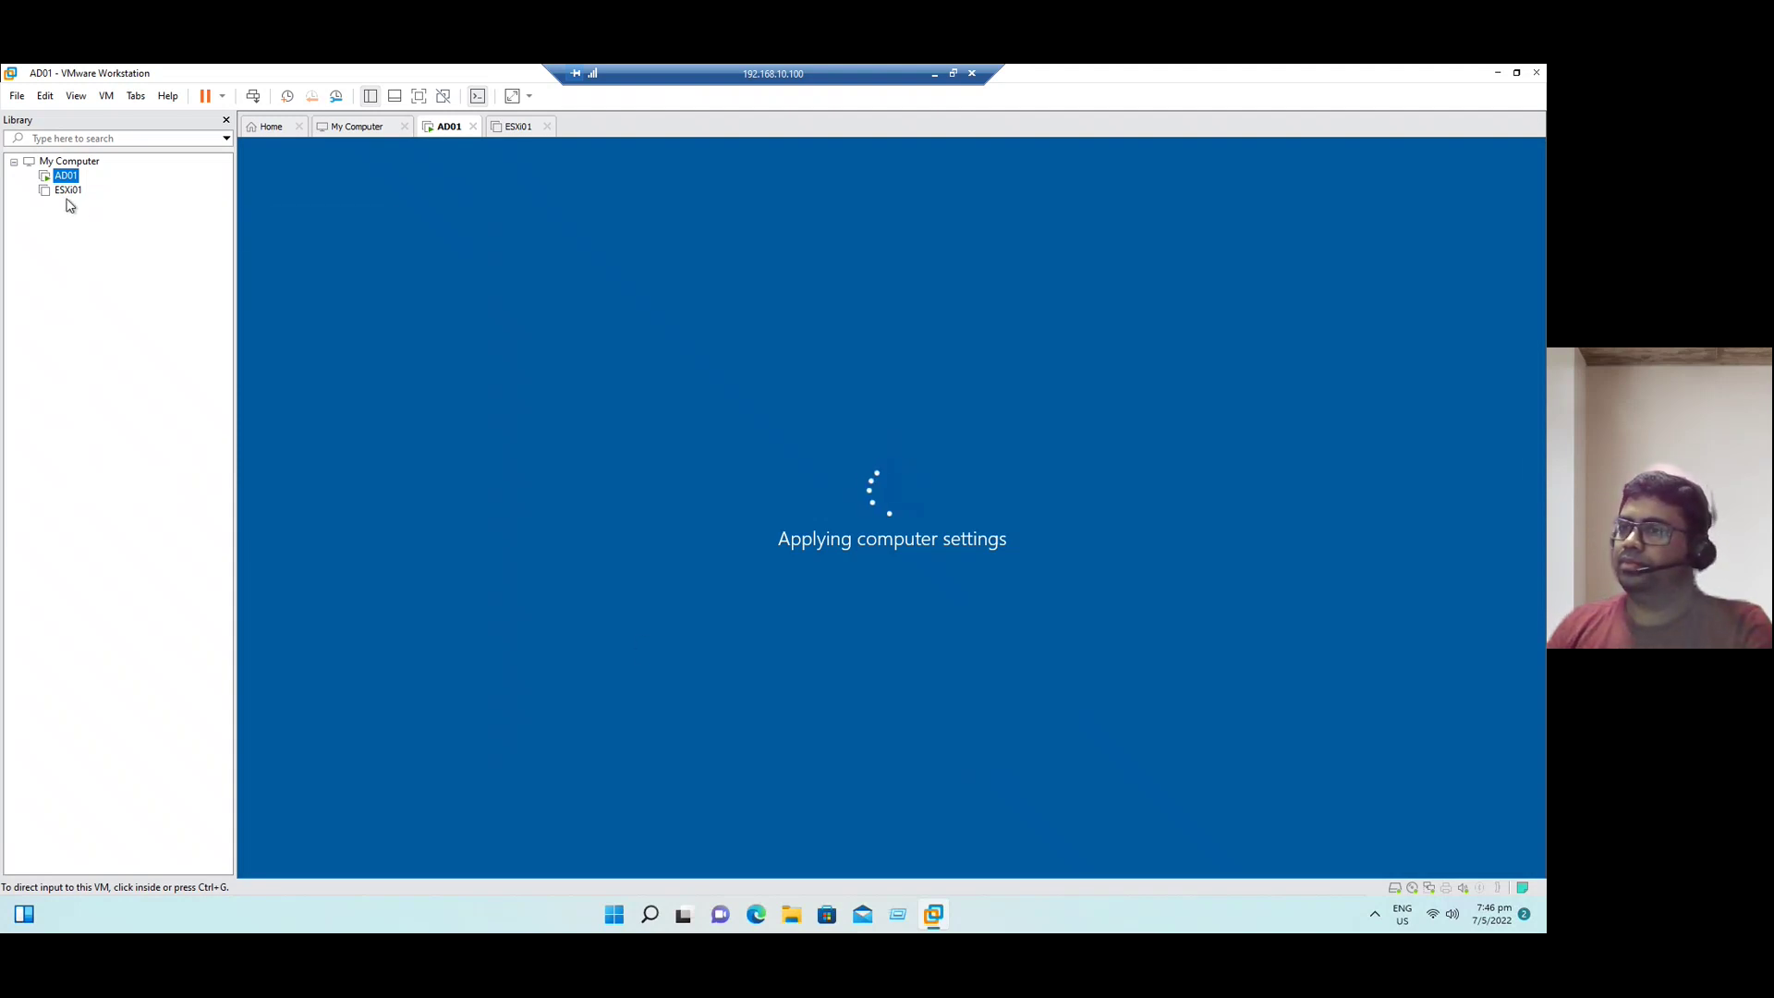
pyautogui.click(70, 192)
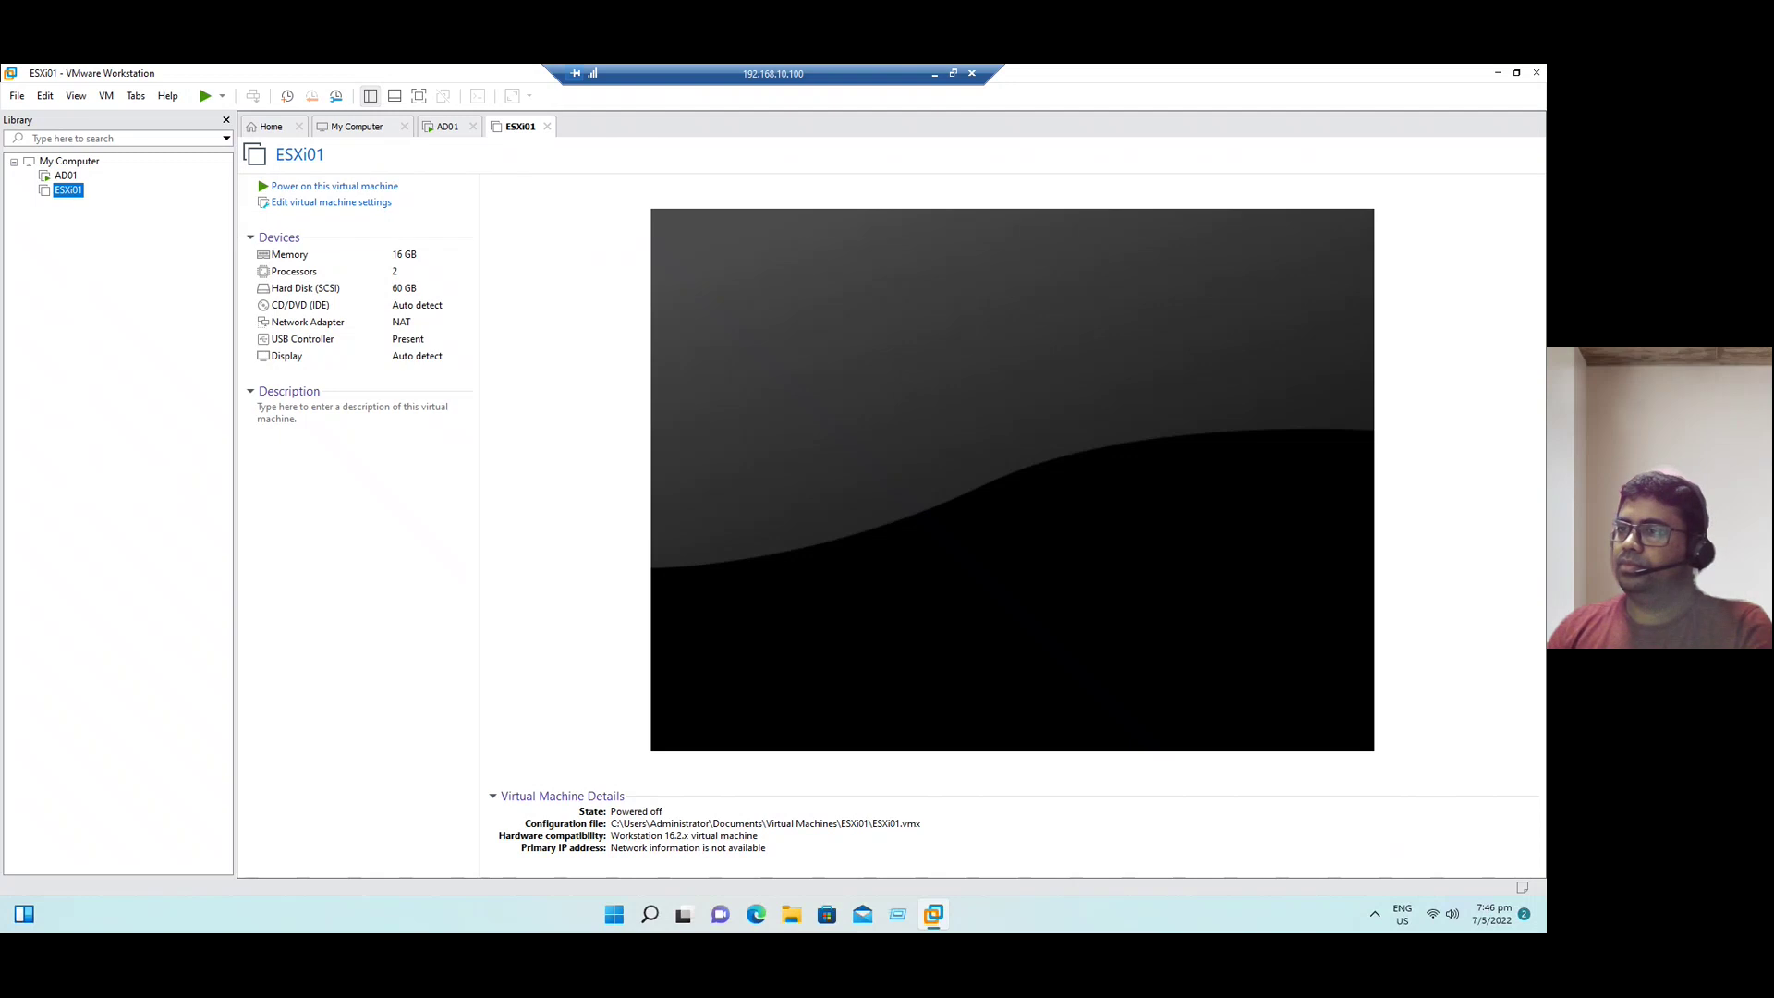
pyautogui.click(66, 178)
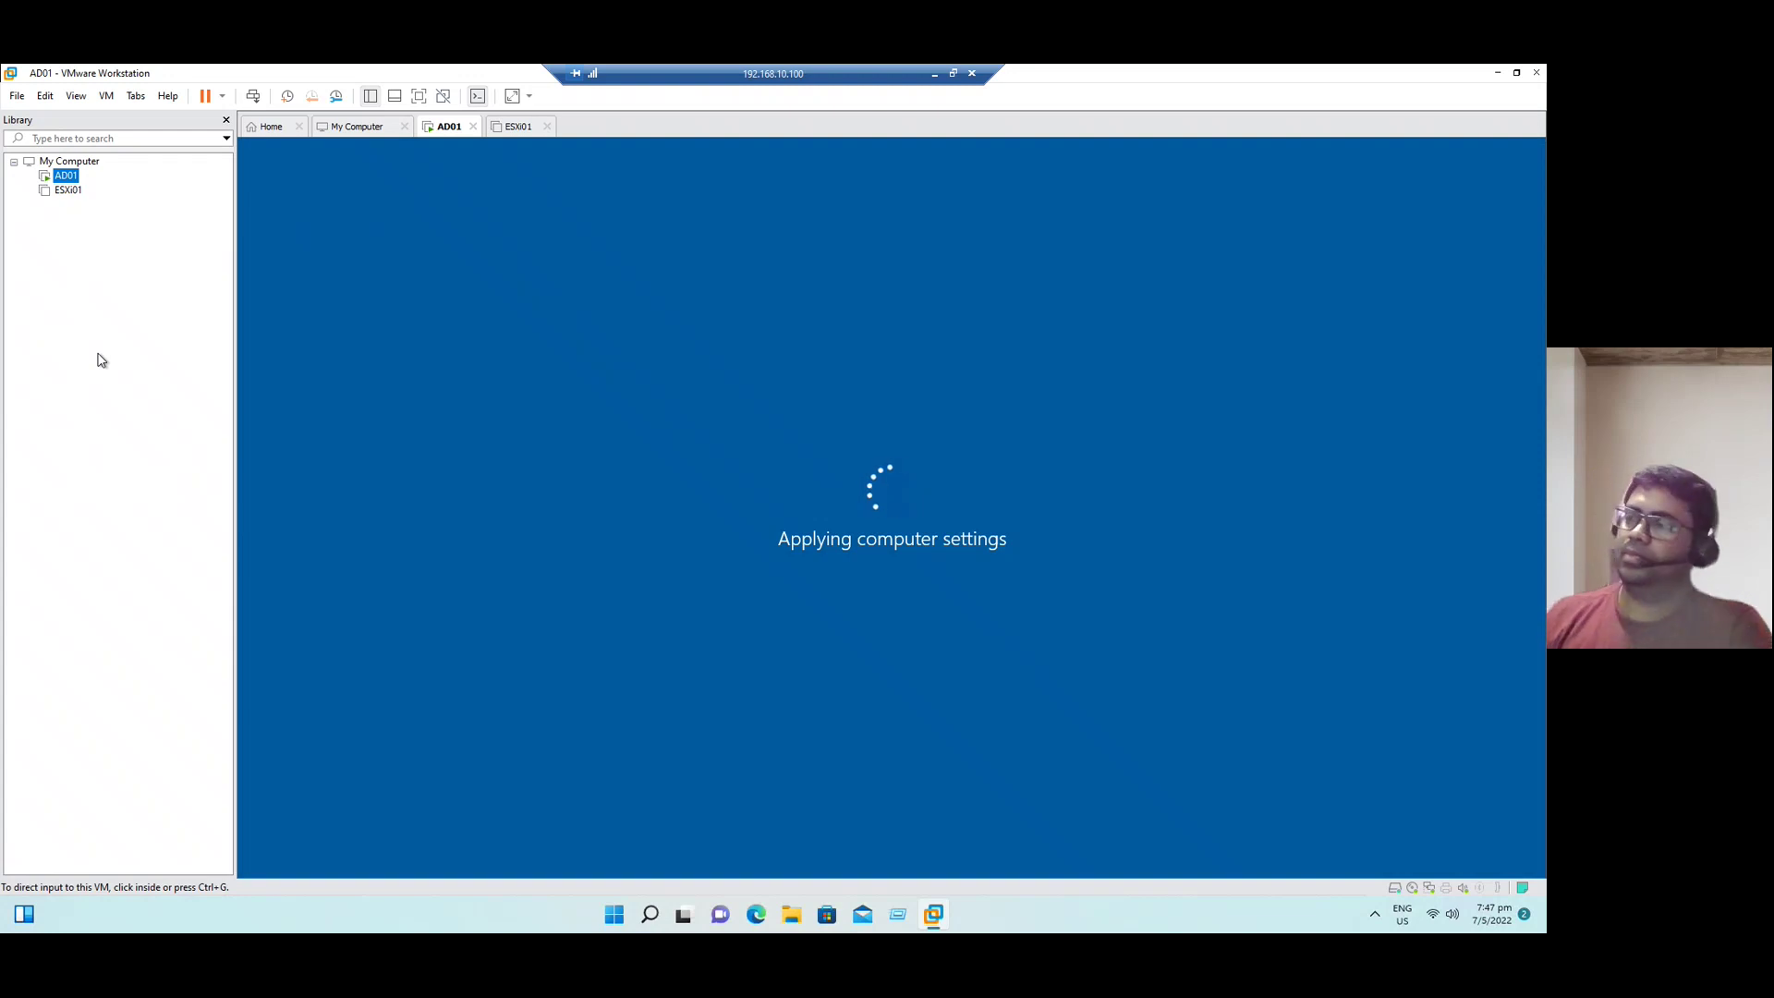
pyautogui.click(517, 129)
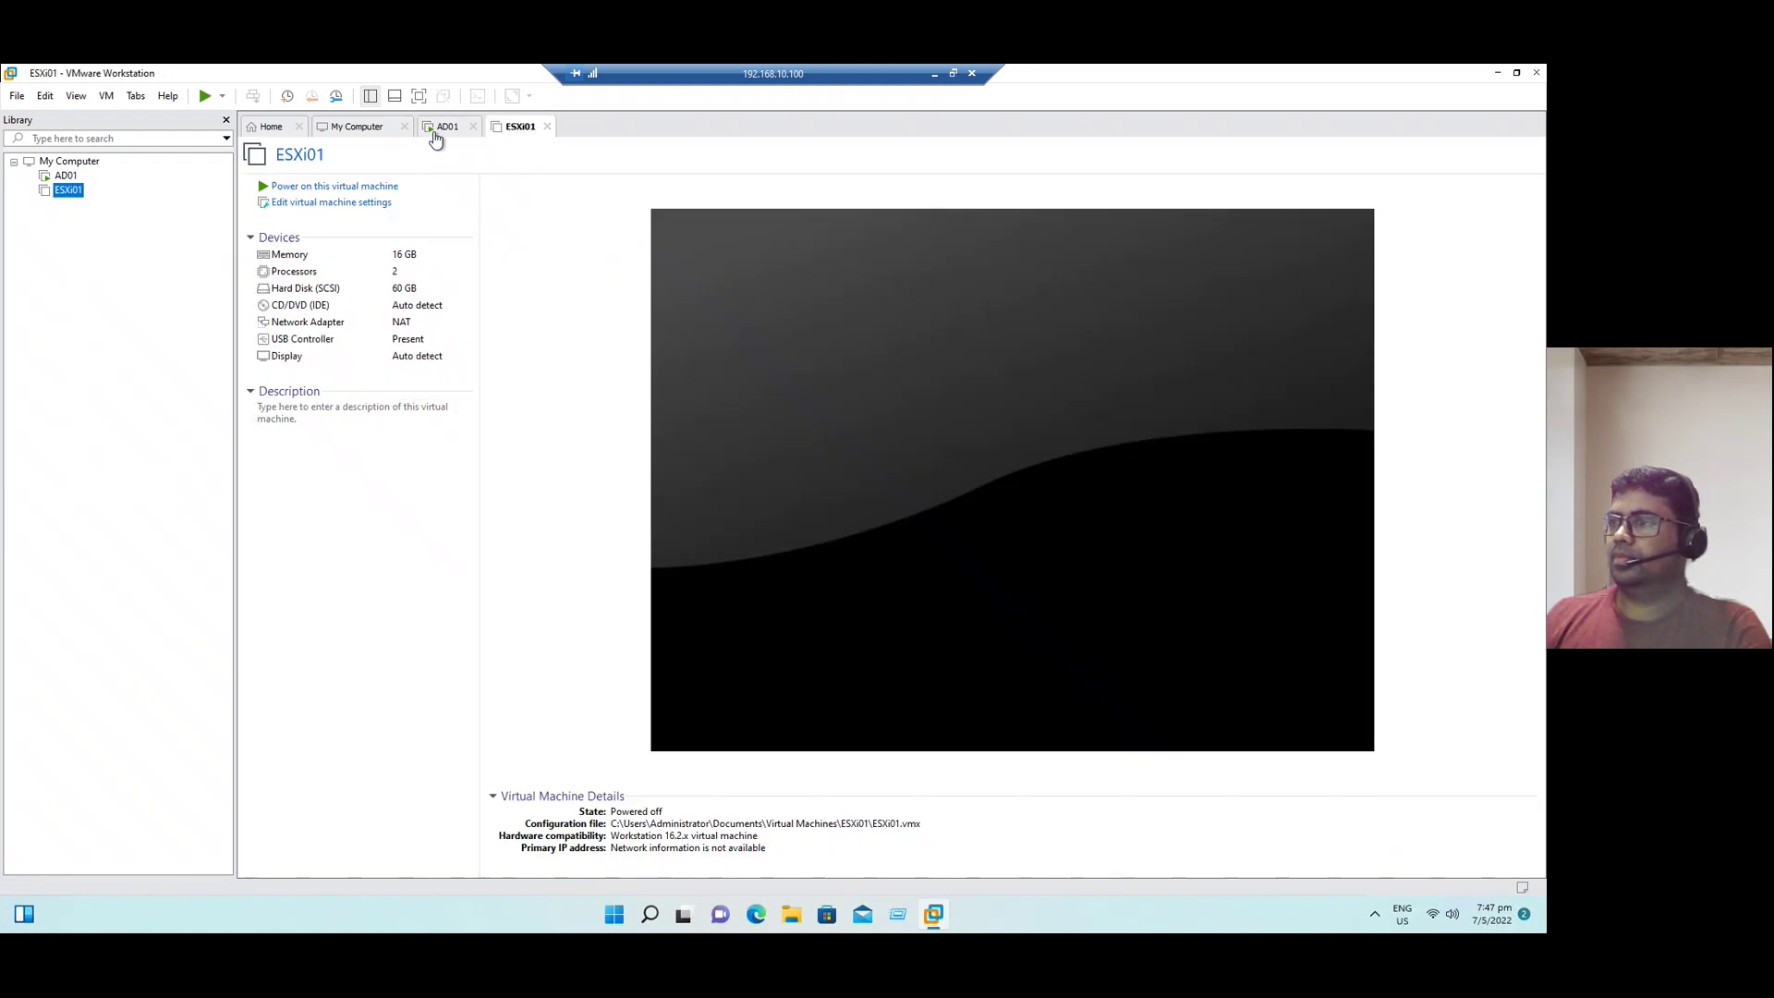
pyautogui.click(441, 129)
pyautogui.click(360, 129)
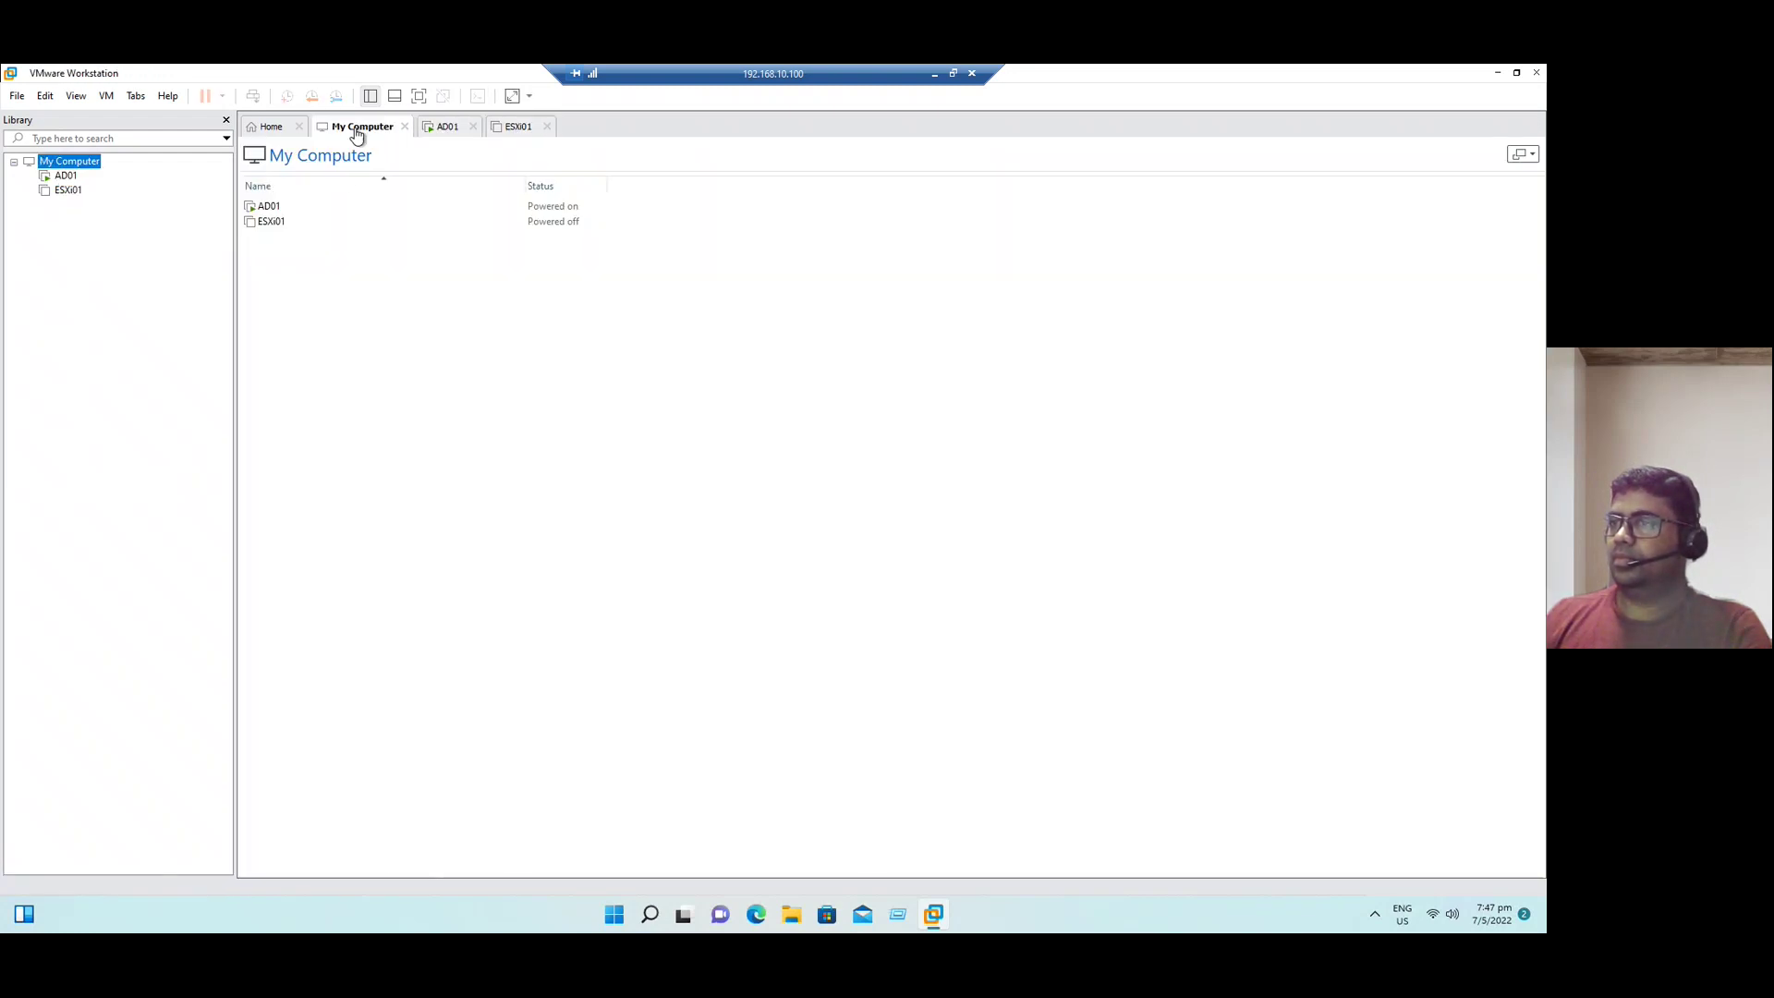
pyautogui.click(66, 177)
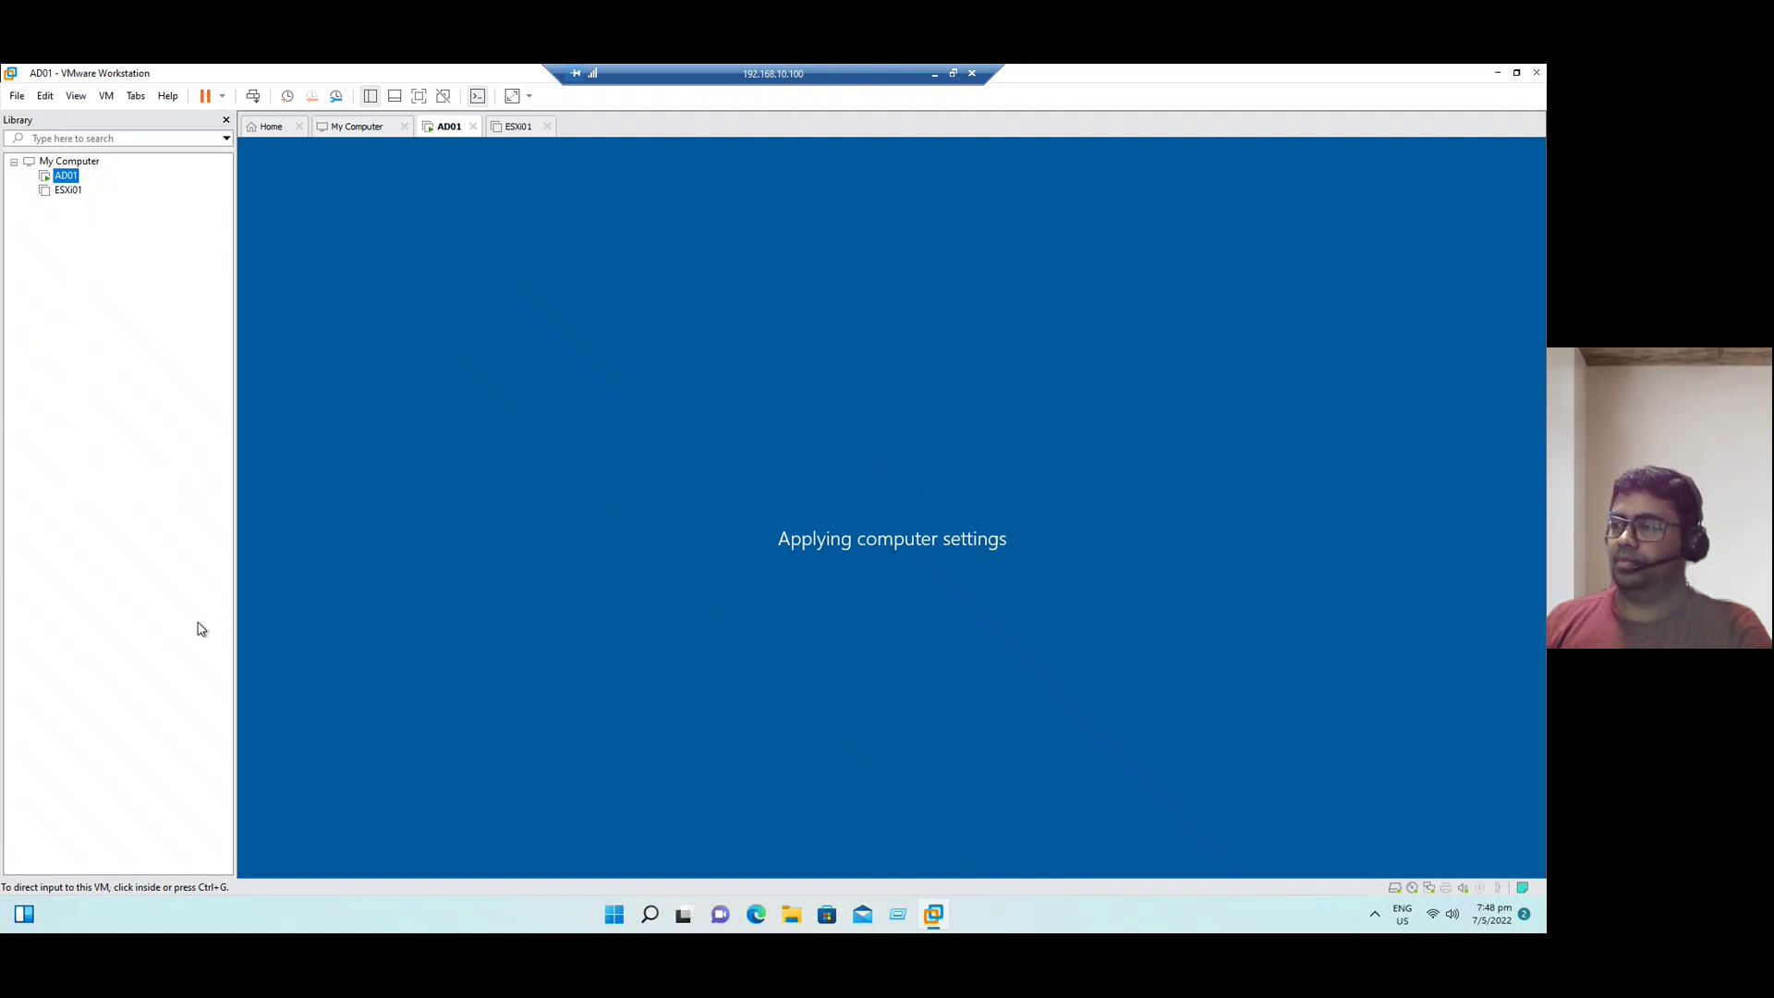
pyautogui.click(514, 128)
pyautogui.click(450, 129)
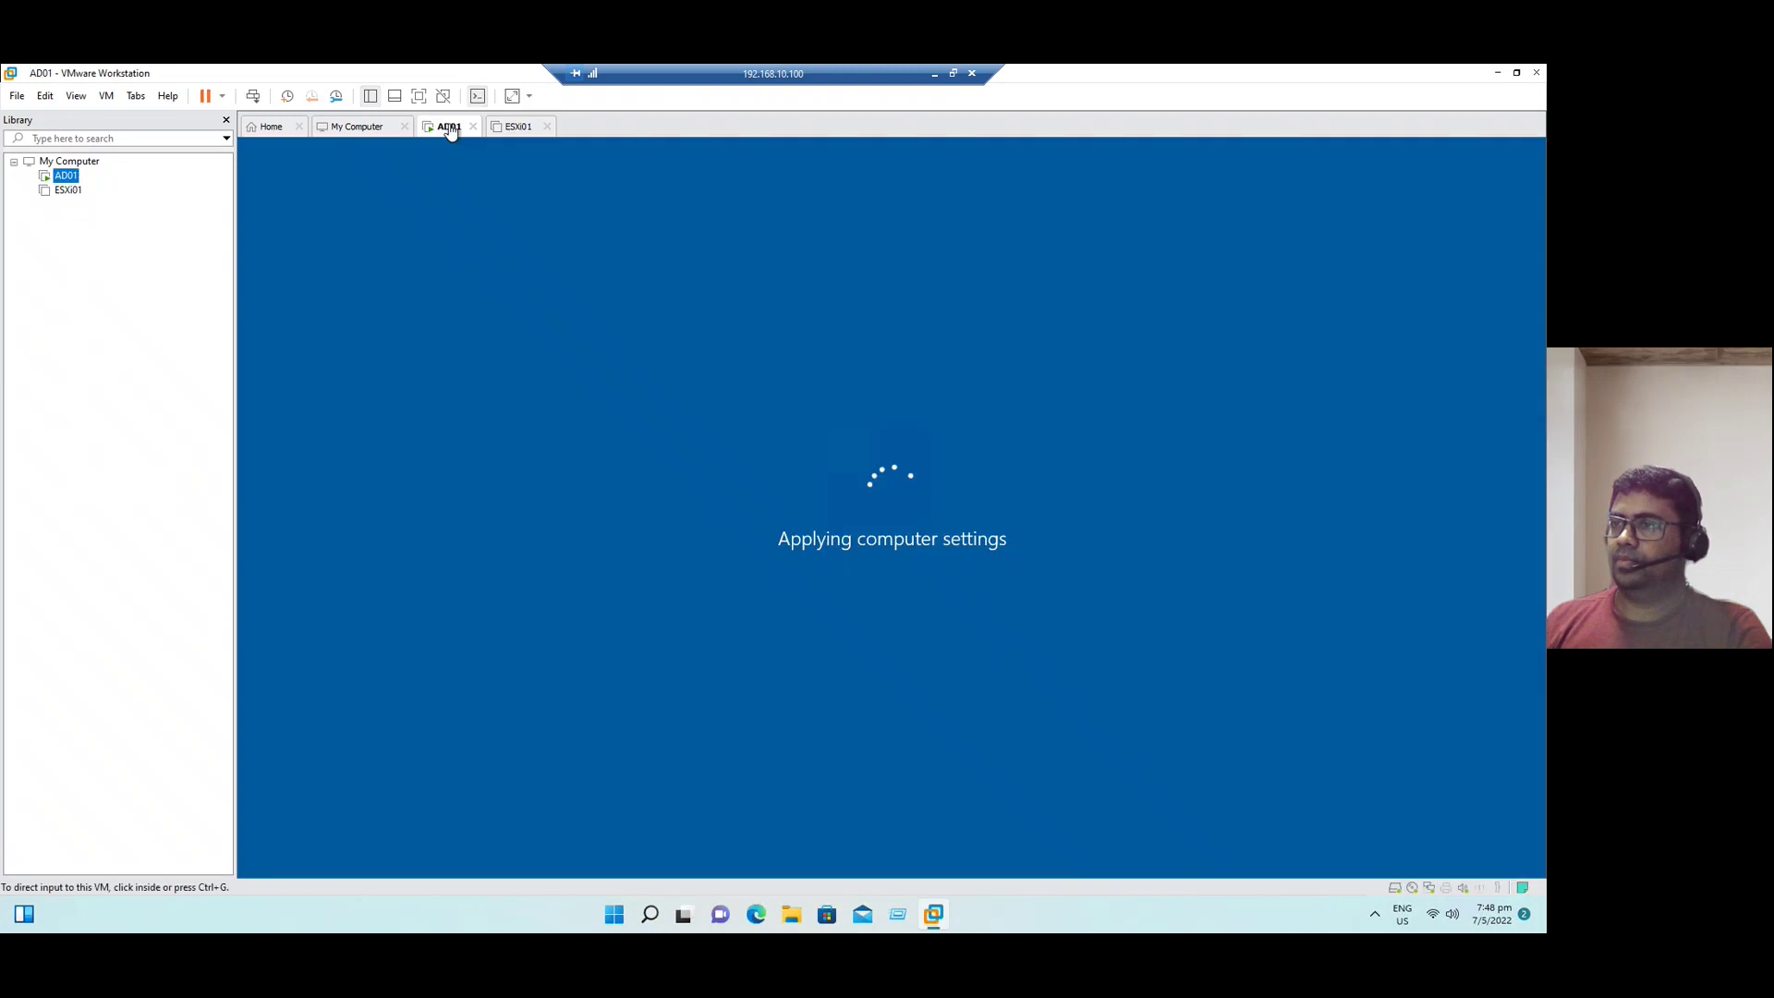
pyautogui.click(360, 131)
pyautogui.click(266, 131)
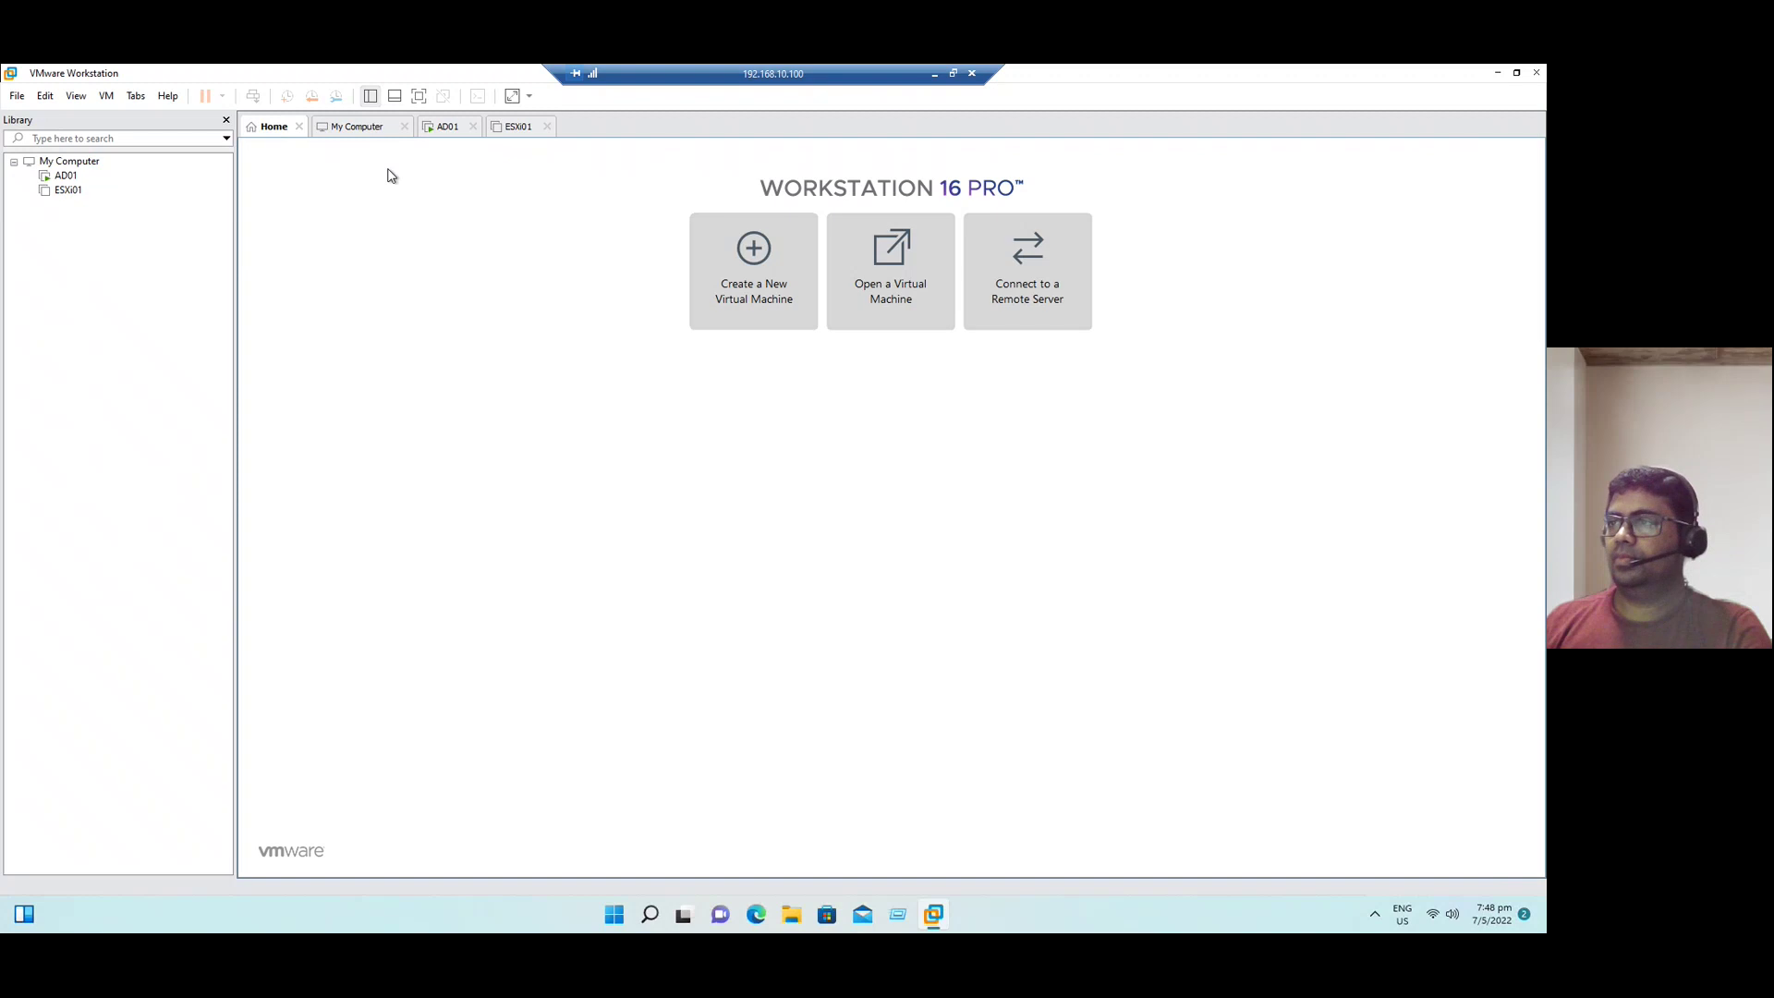
pyautogui.click(447, 129)
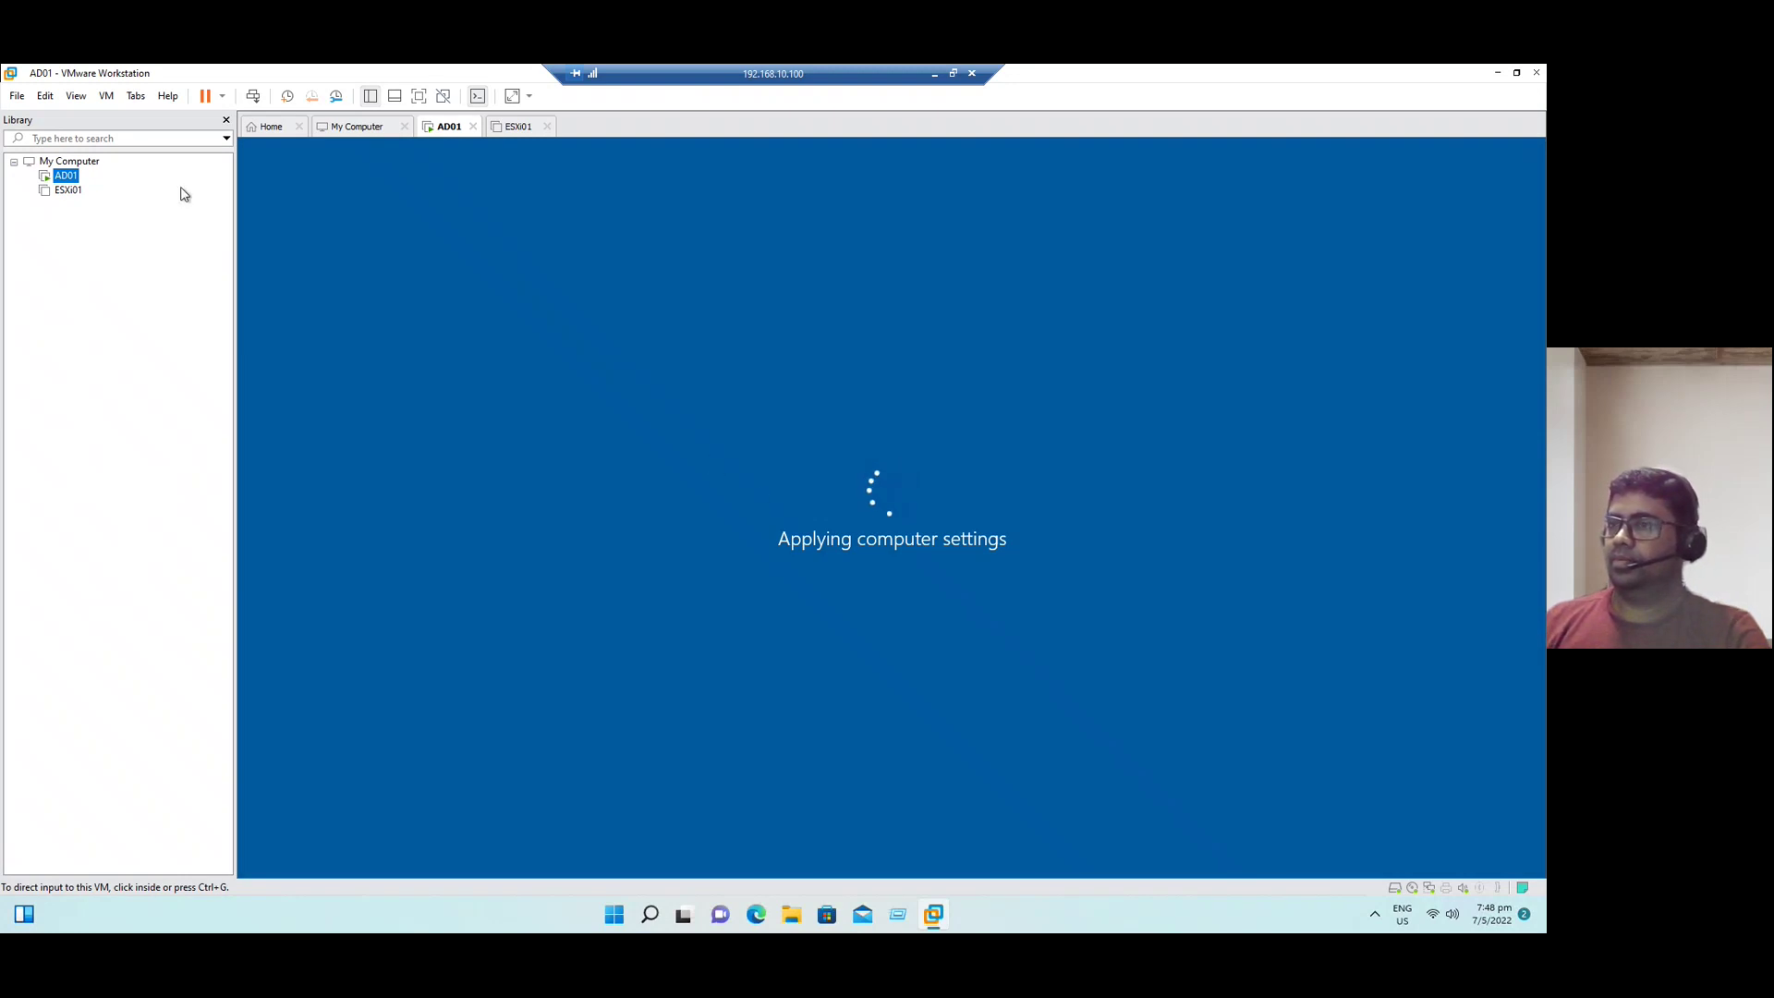
pyautogui.click(66, 164)
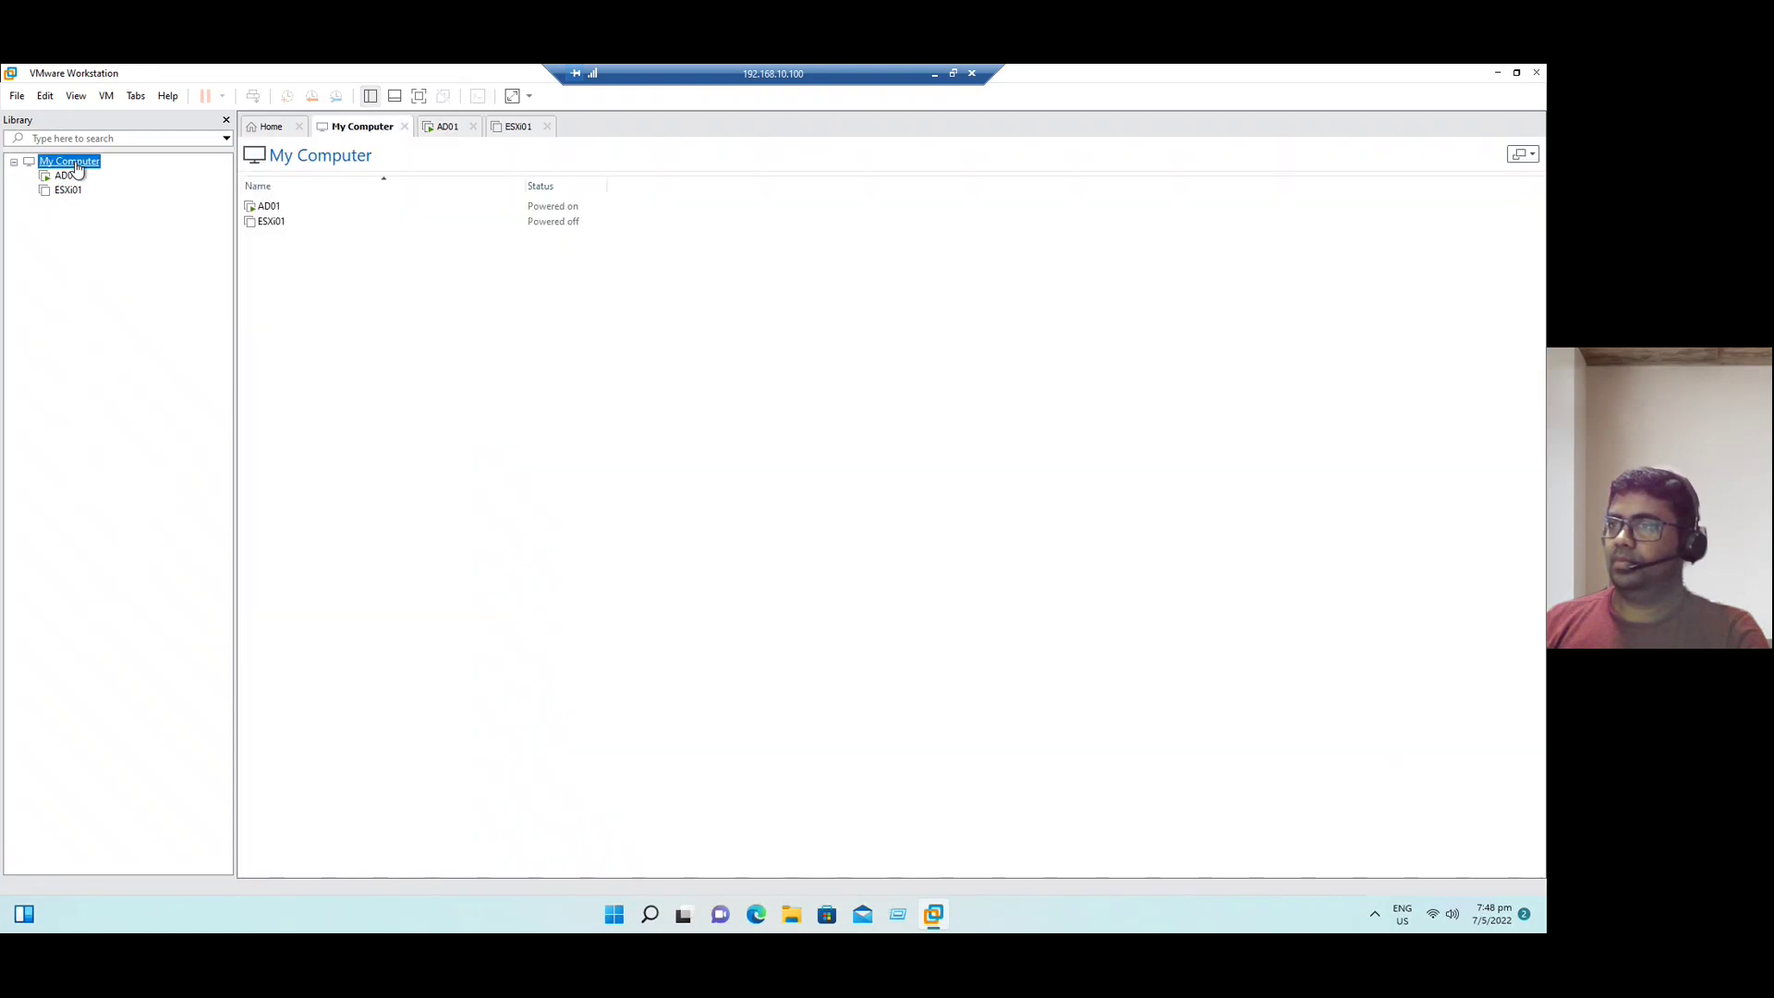
pyautogui.rightClick(74, 161)
pyautogui.click(105, 456)
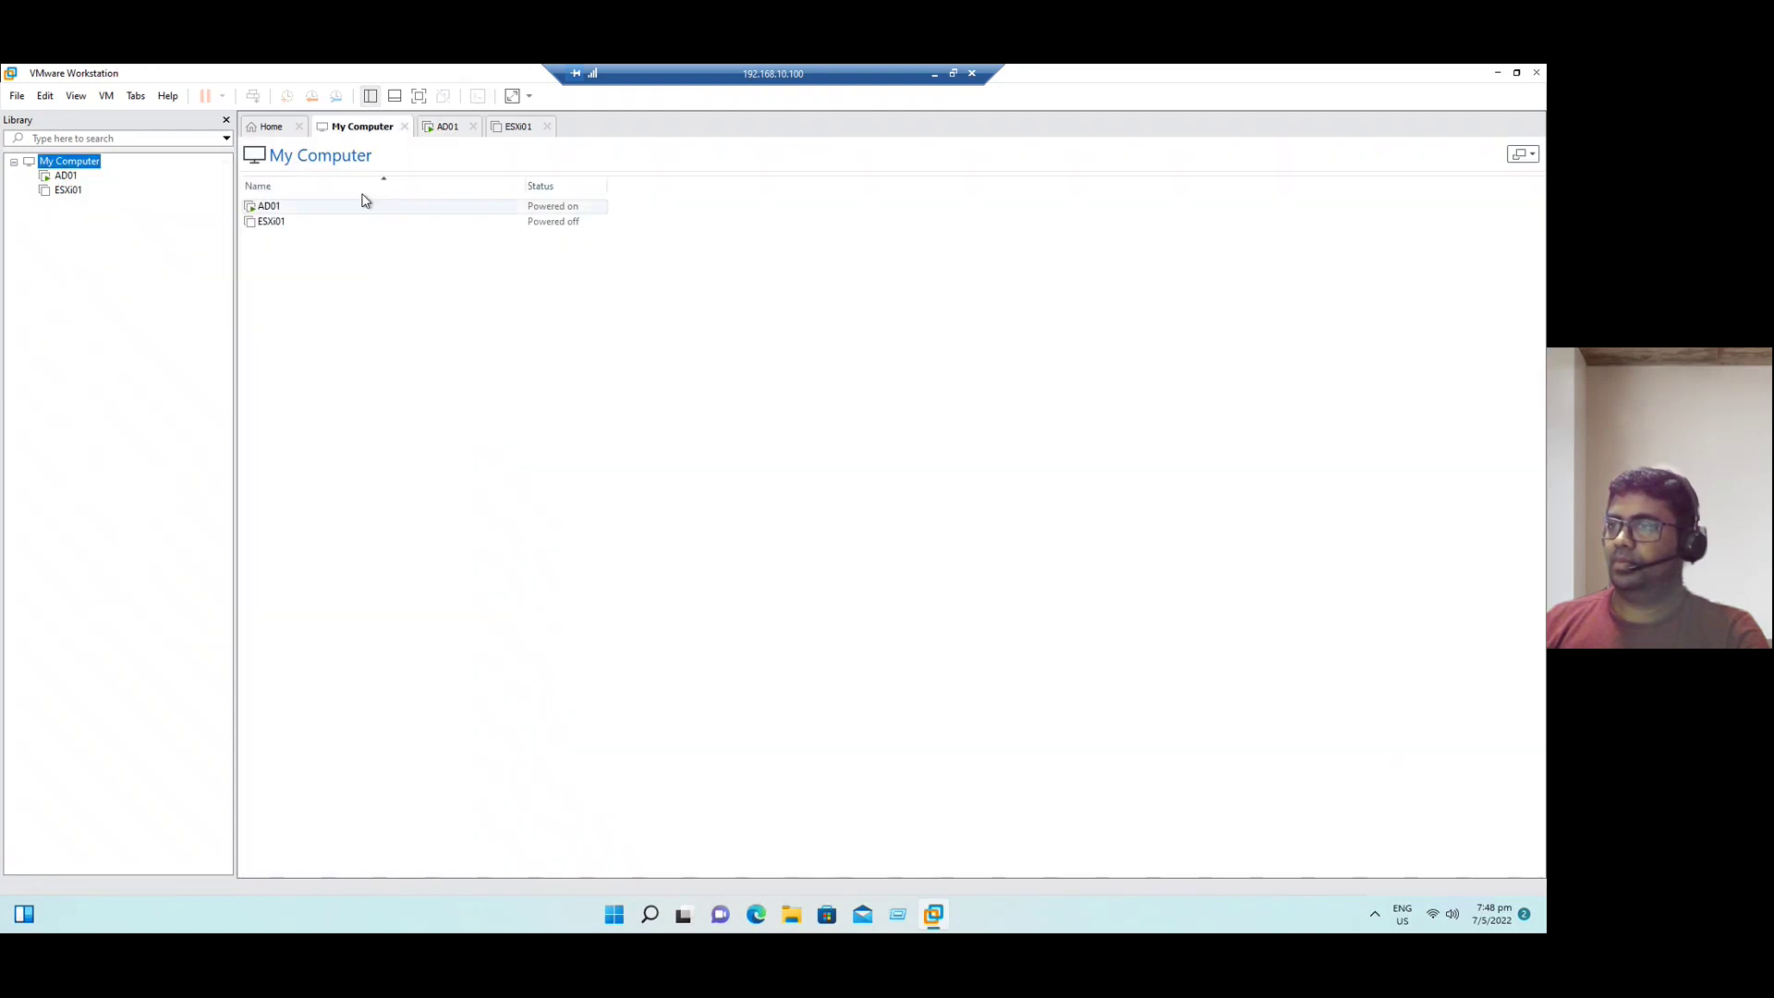
pyautogui.click(270, 127)
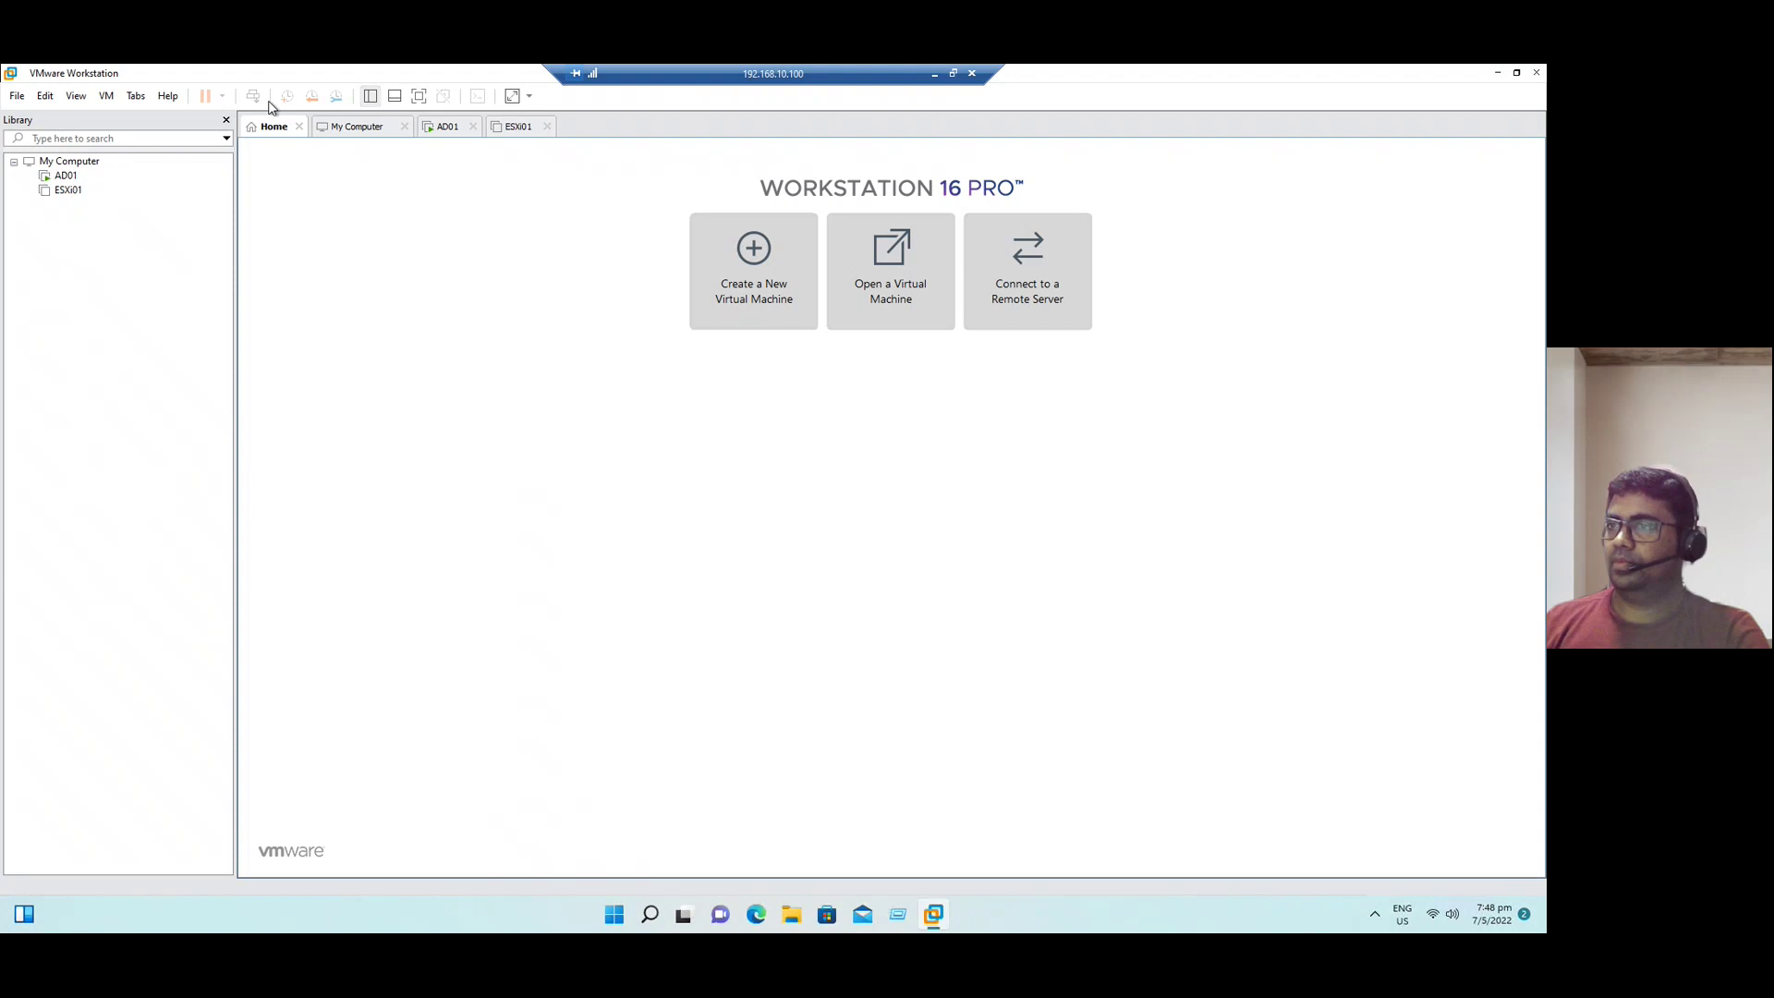
pyautogui.click(63, 178)
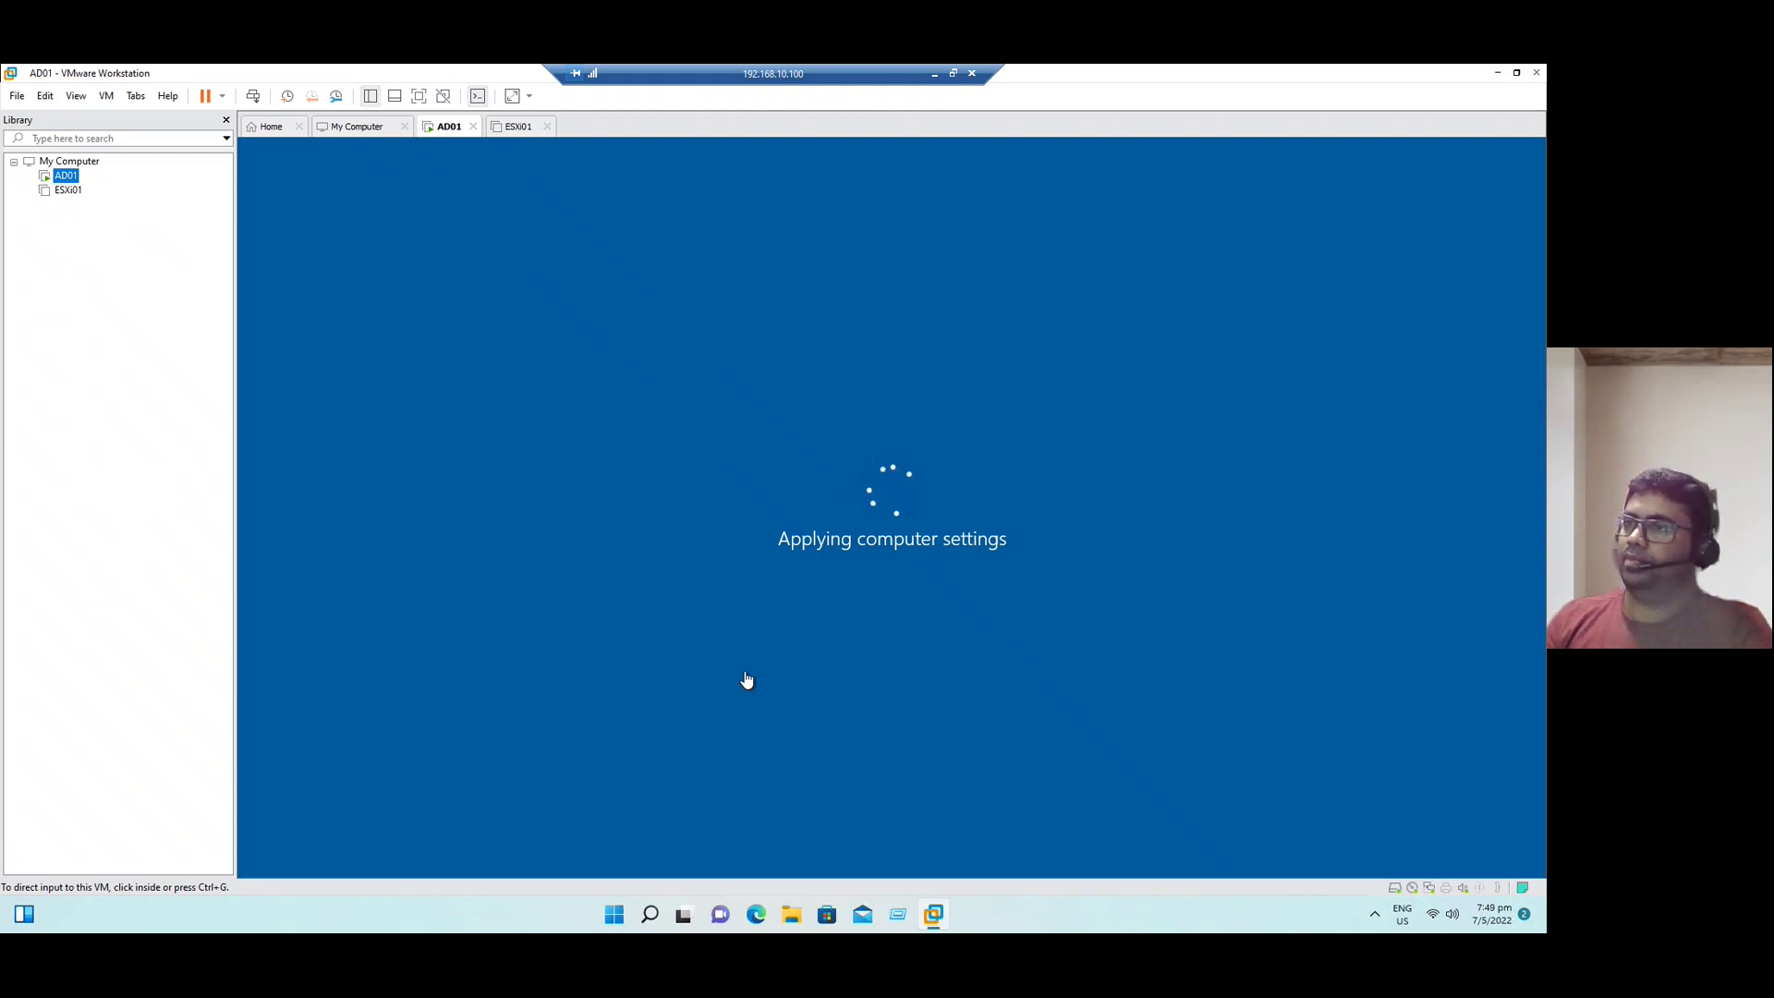
pyautogui.click(339, 130)
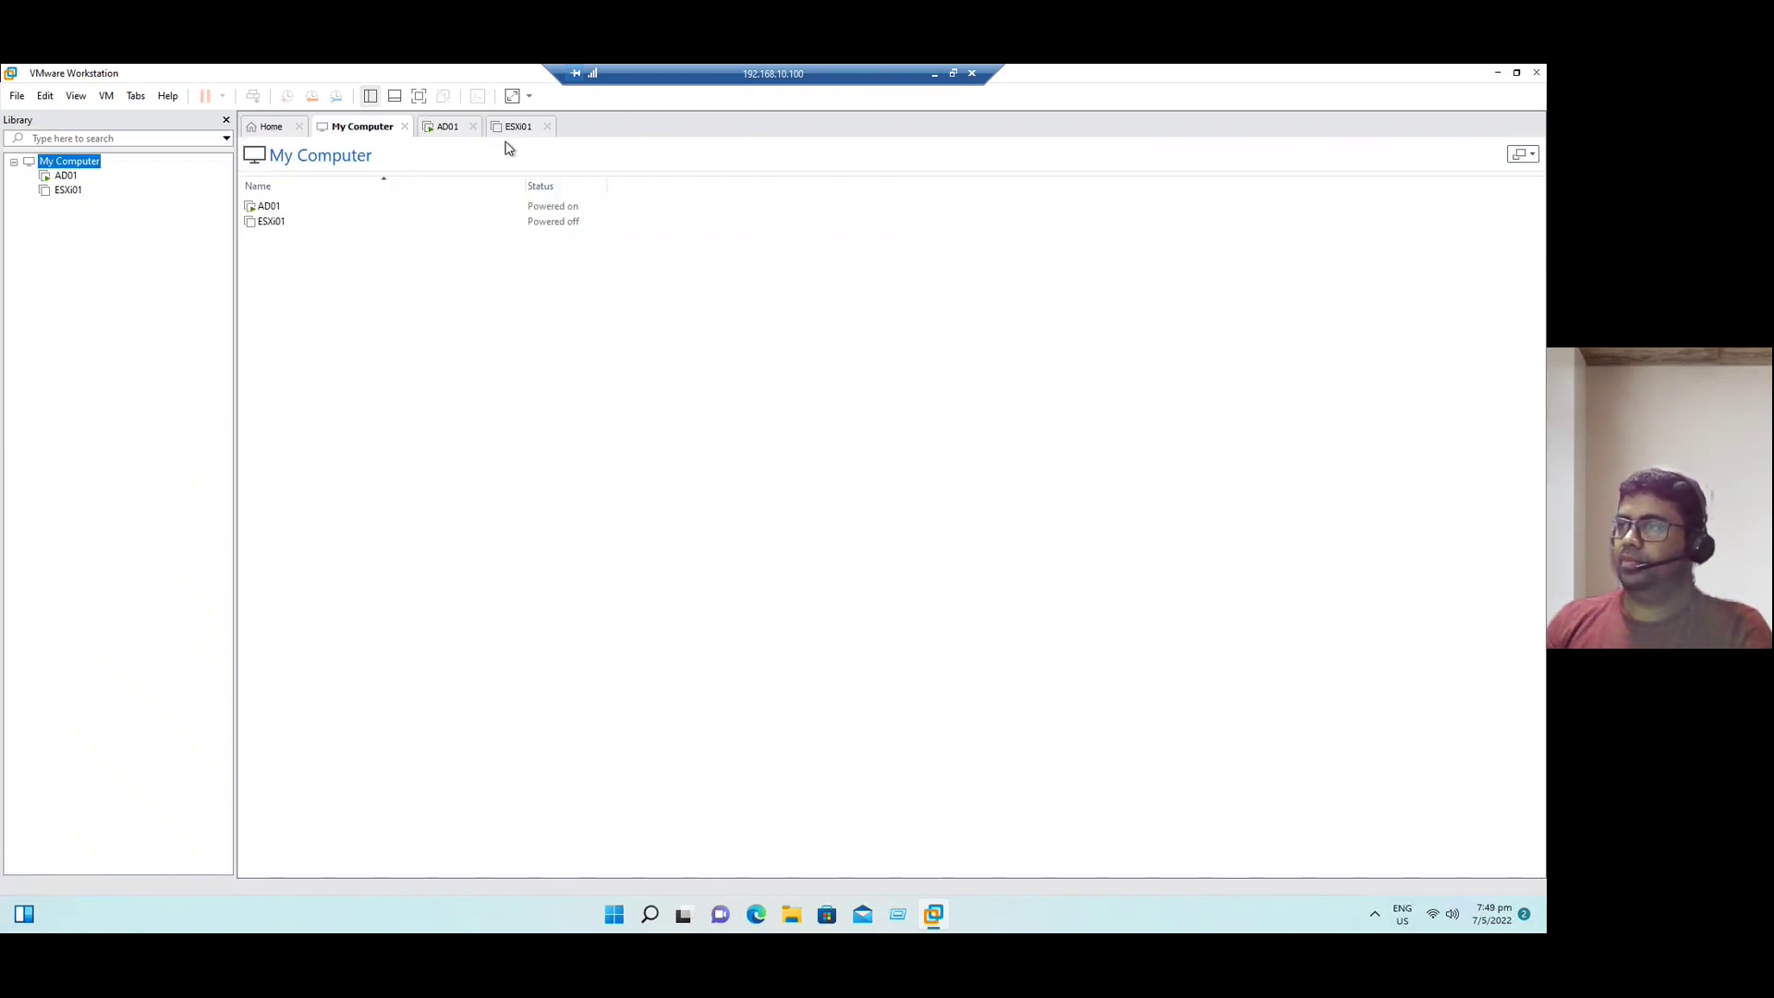
pyautogui.click(521, 129)
pyautogui.click(447, 129)
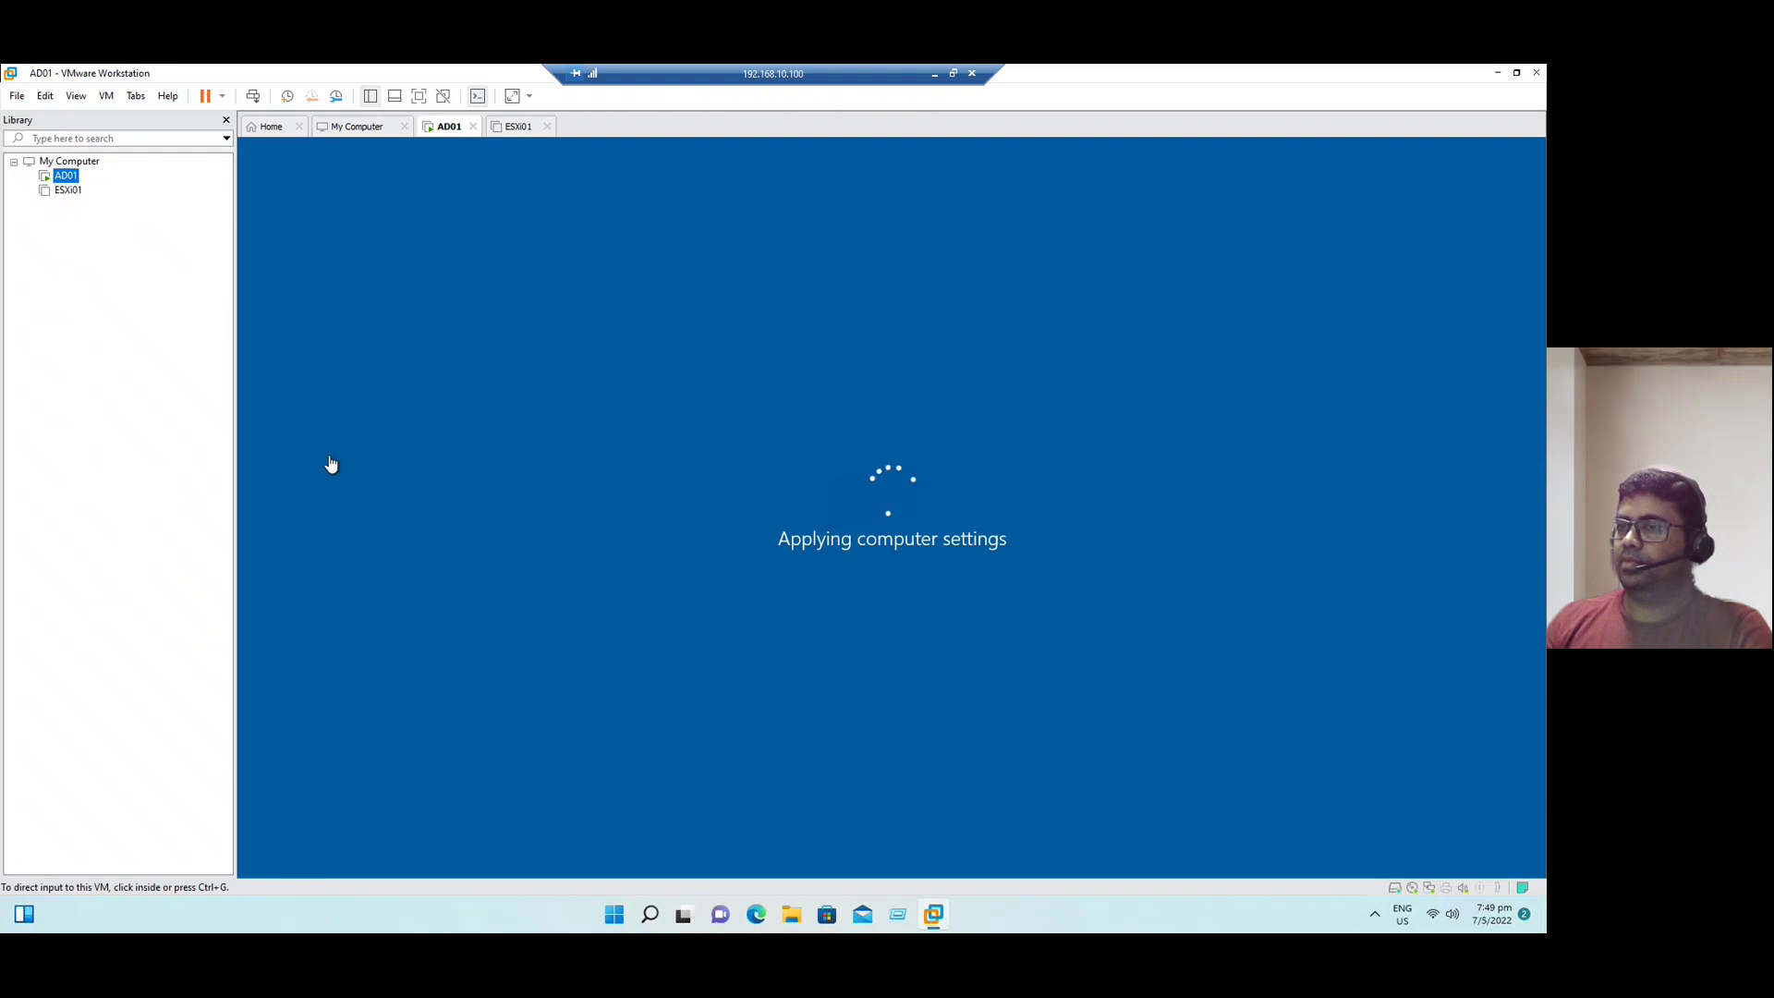
pyautogui.click(66, 187)
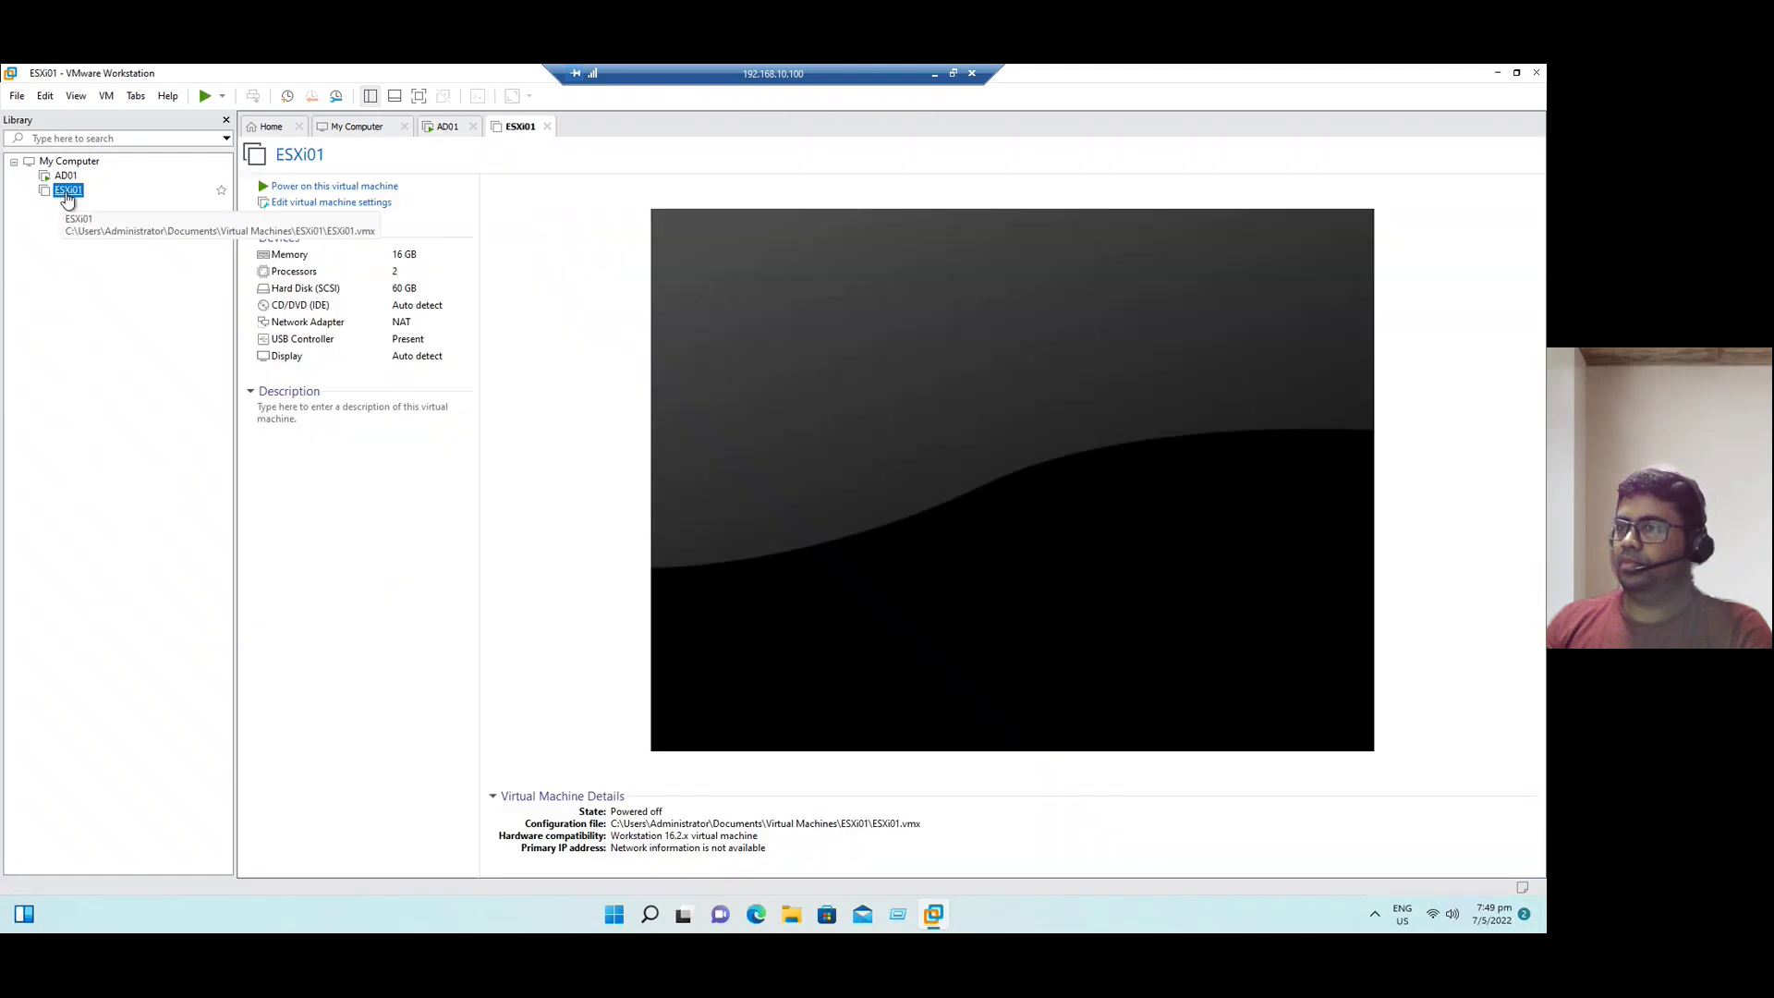
pyautogui.click(64, 177)
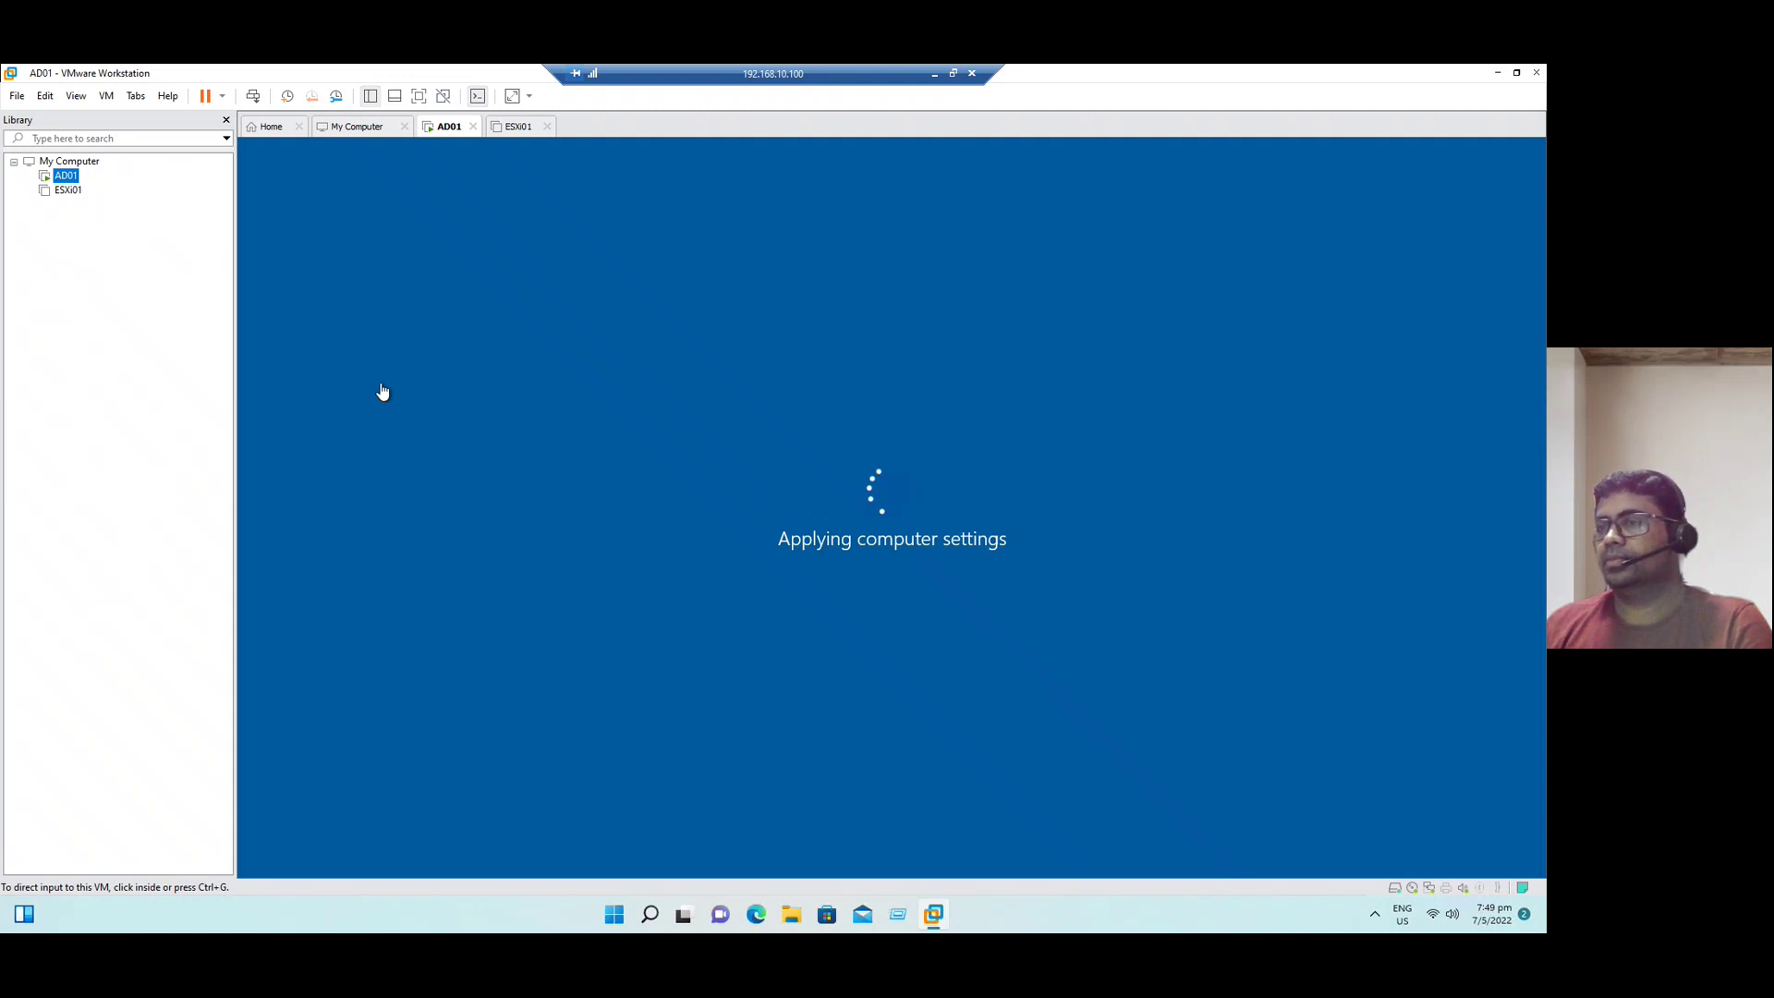
# Step: Open AD01's virtual machine settings, review Memory and the VMnet0 network adapter, and cancel
pyautogui.rightClick(65, 179)
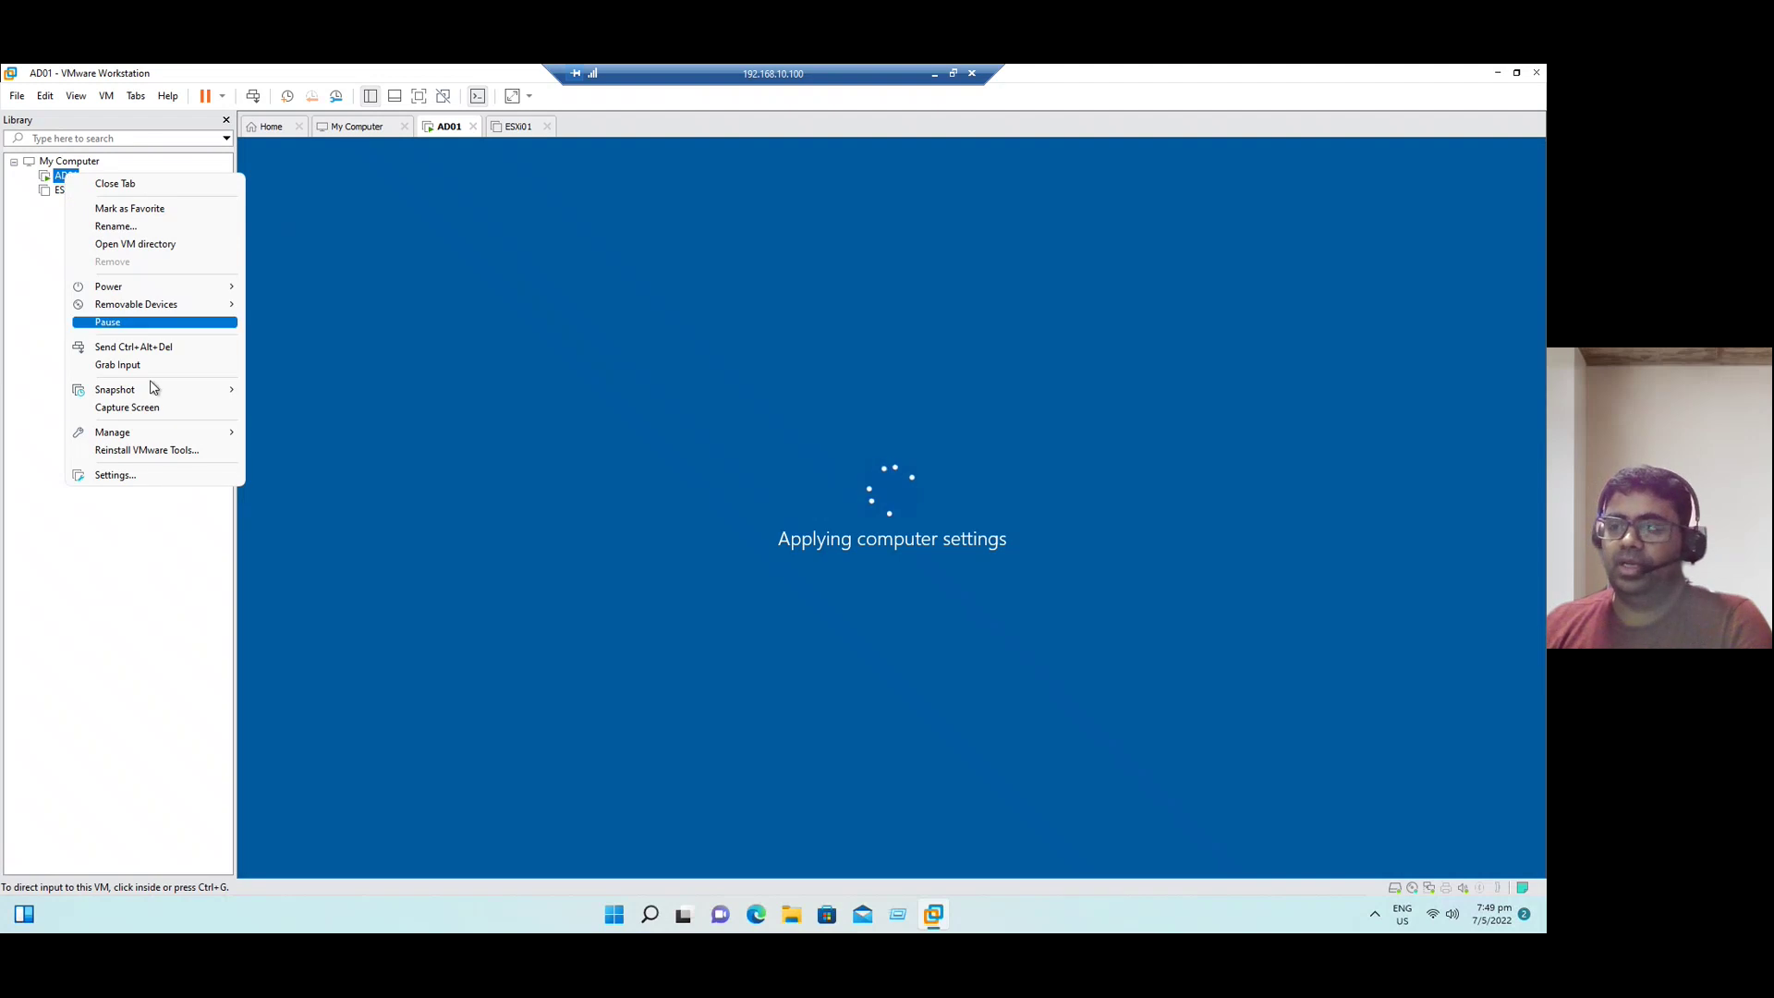
pyautogui.click(146, 476)
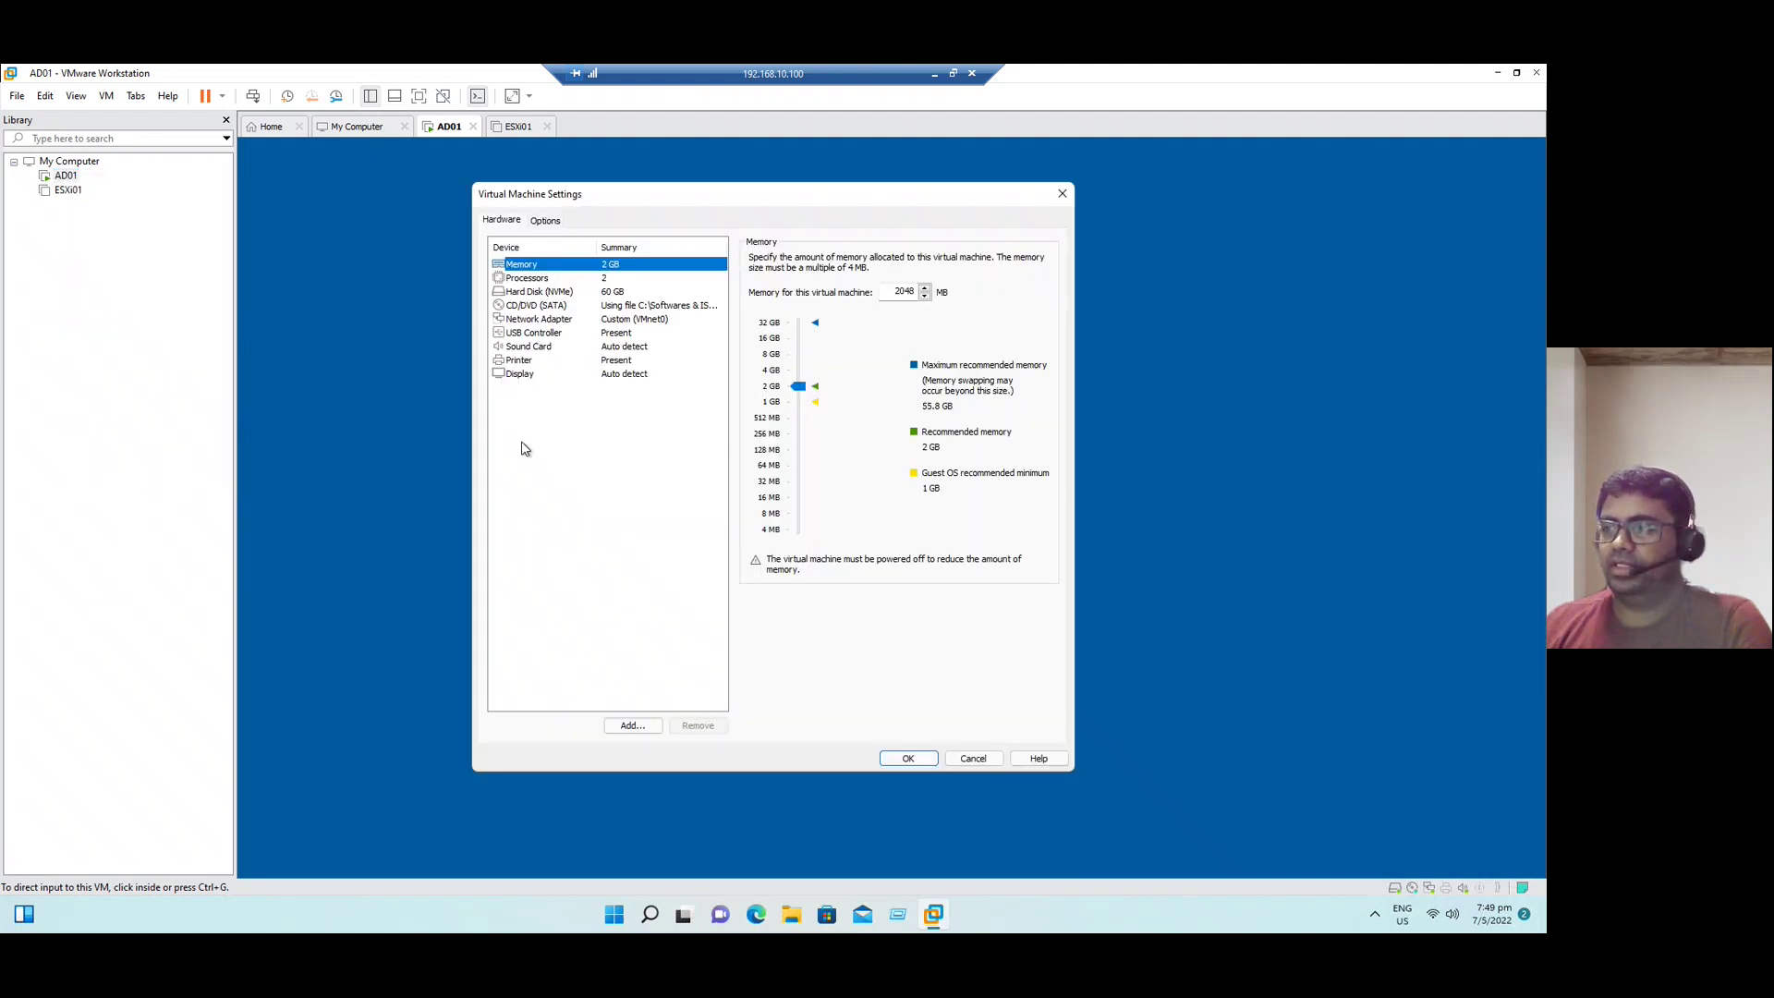
pyautogui.click(543, 321)
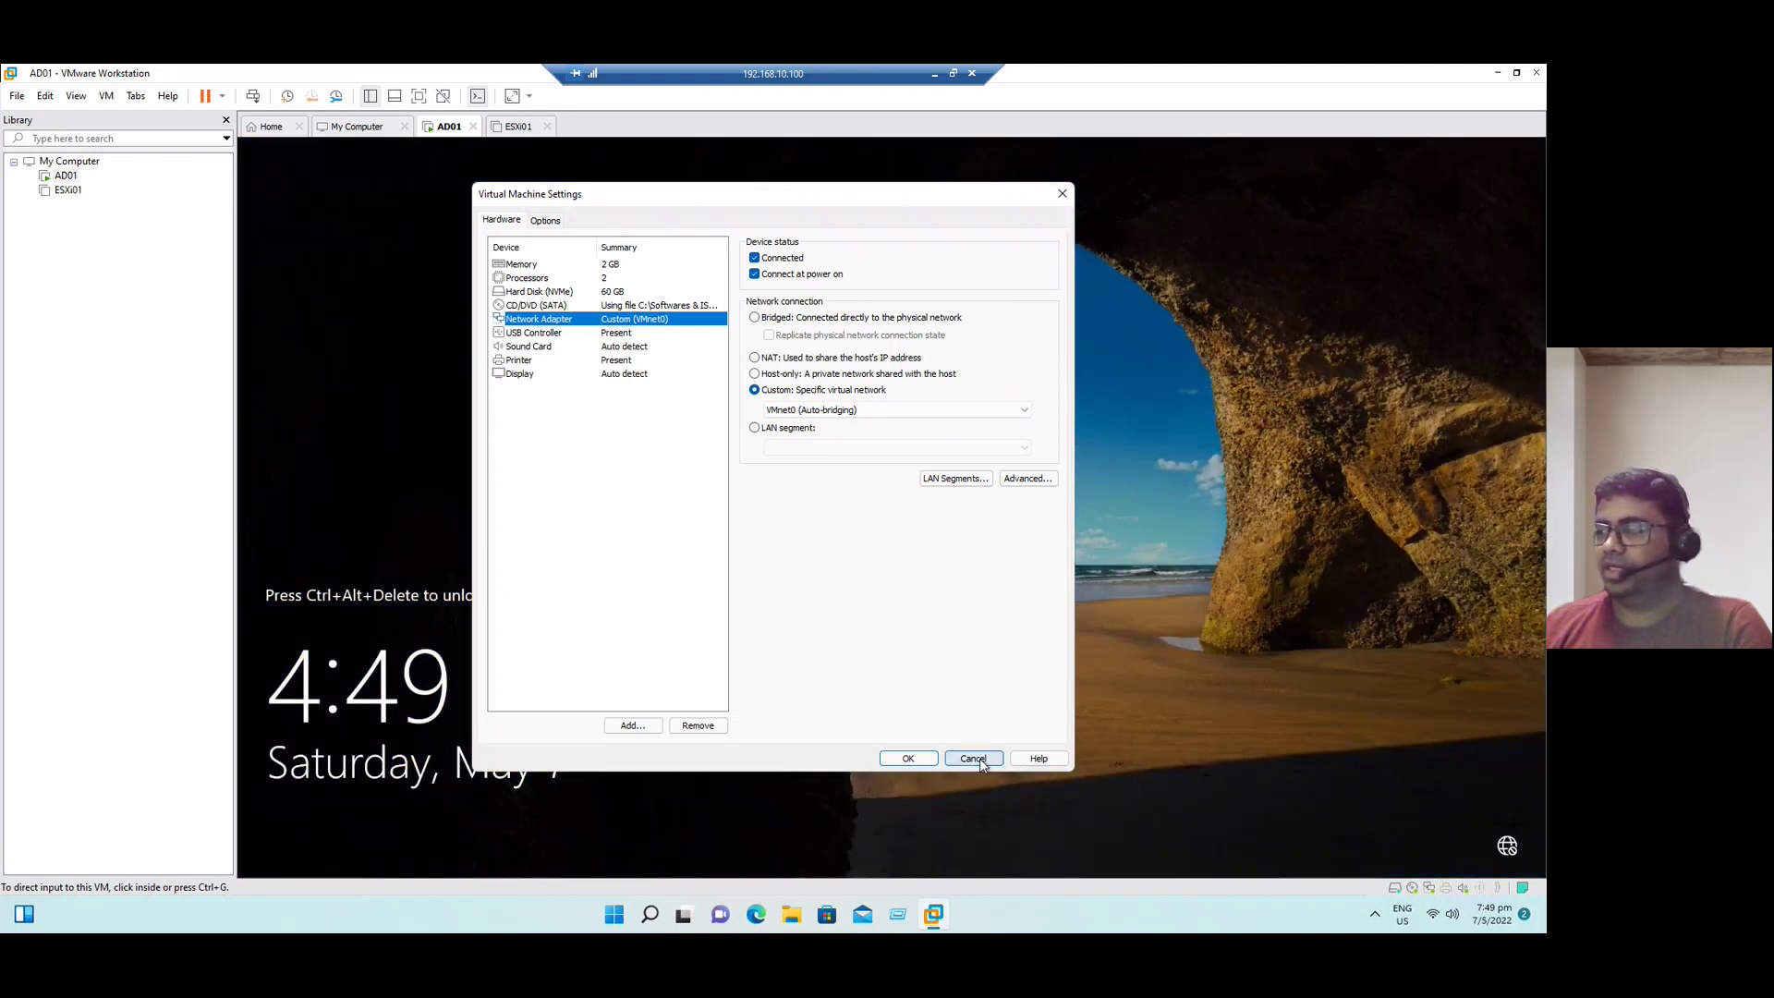
pyautogui.click(976, 757)
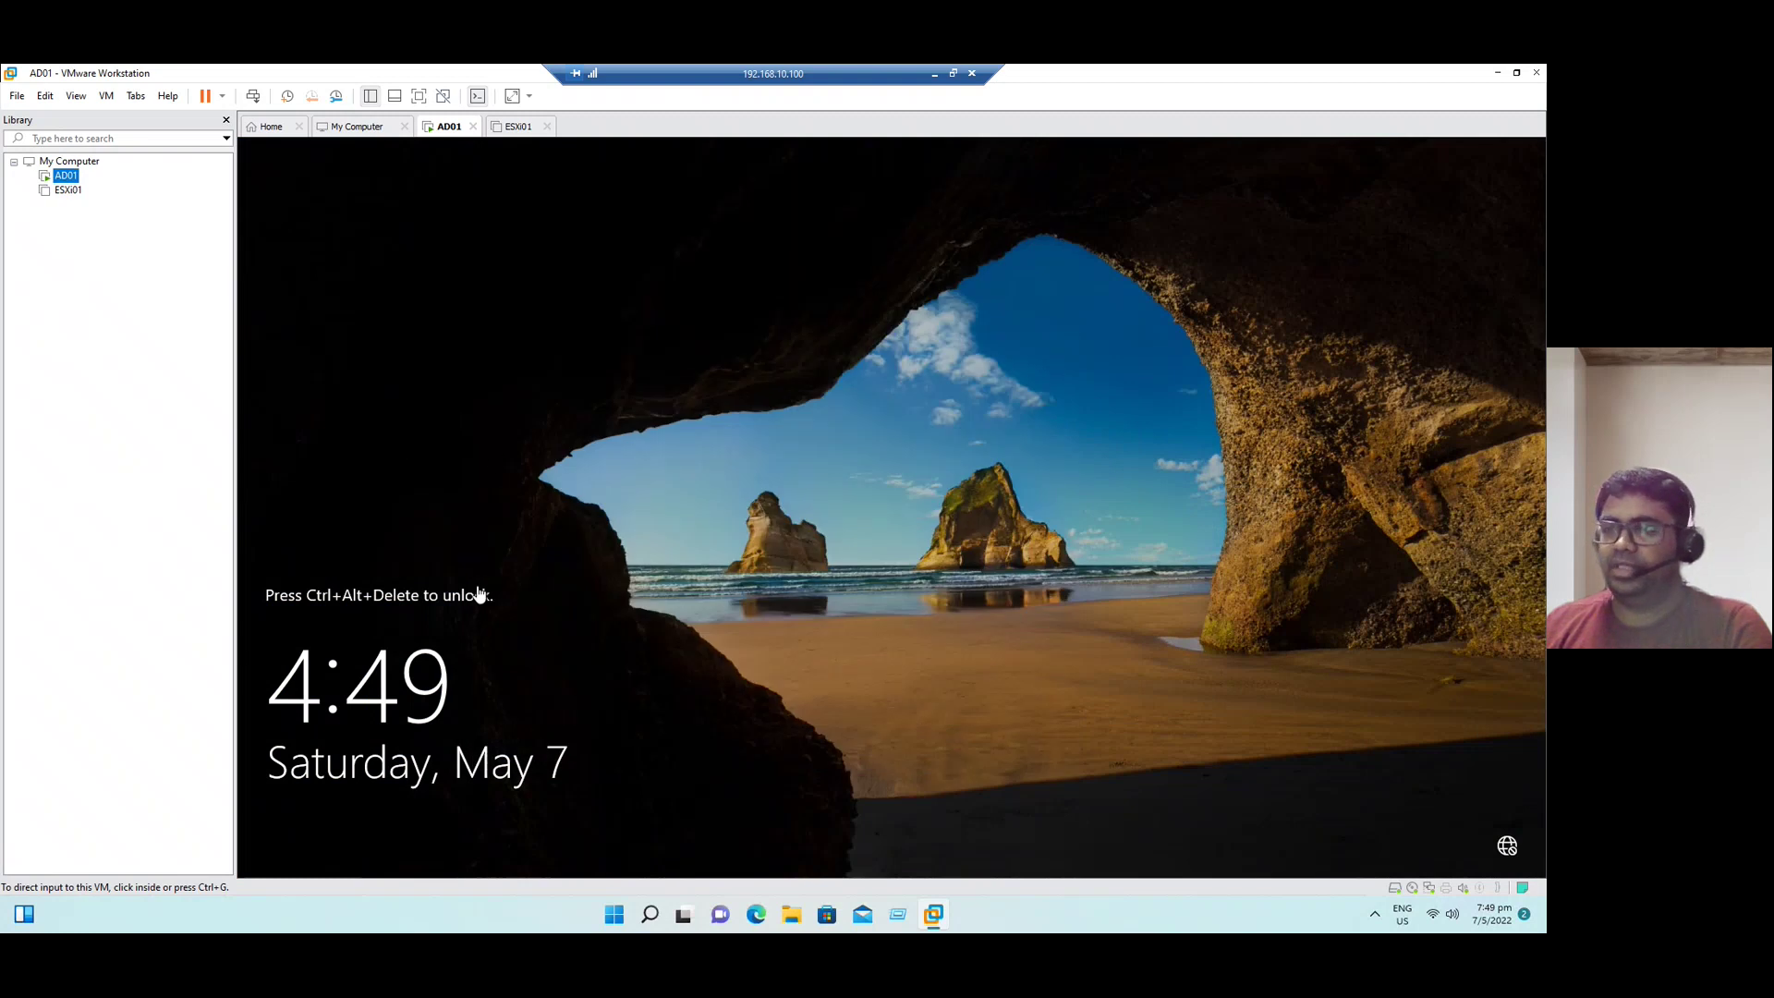
# Step: Sign in to AD01 as the DEMOLAB Administrator, minimize Server Manager and open the desktop menu
pyautogui.rightClick(69, 182)
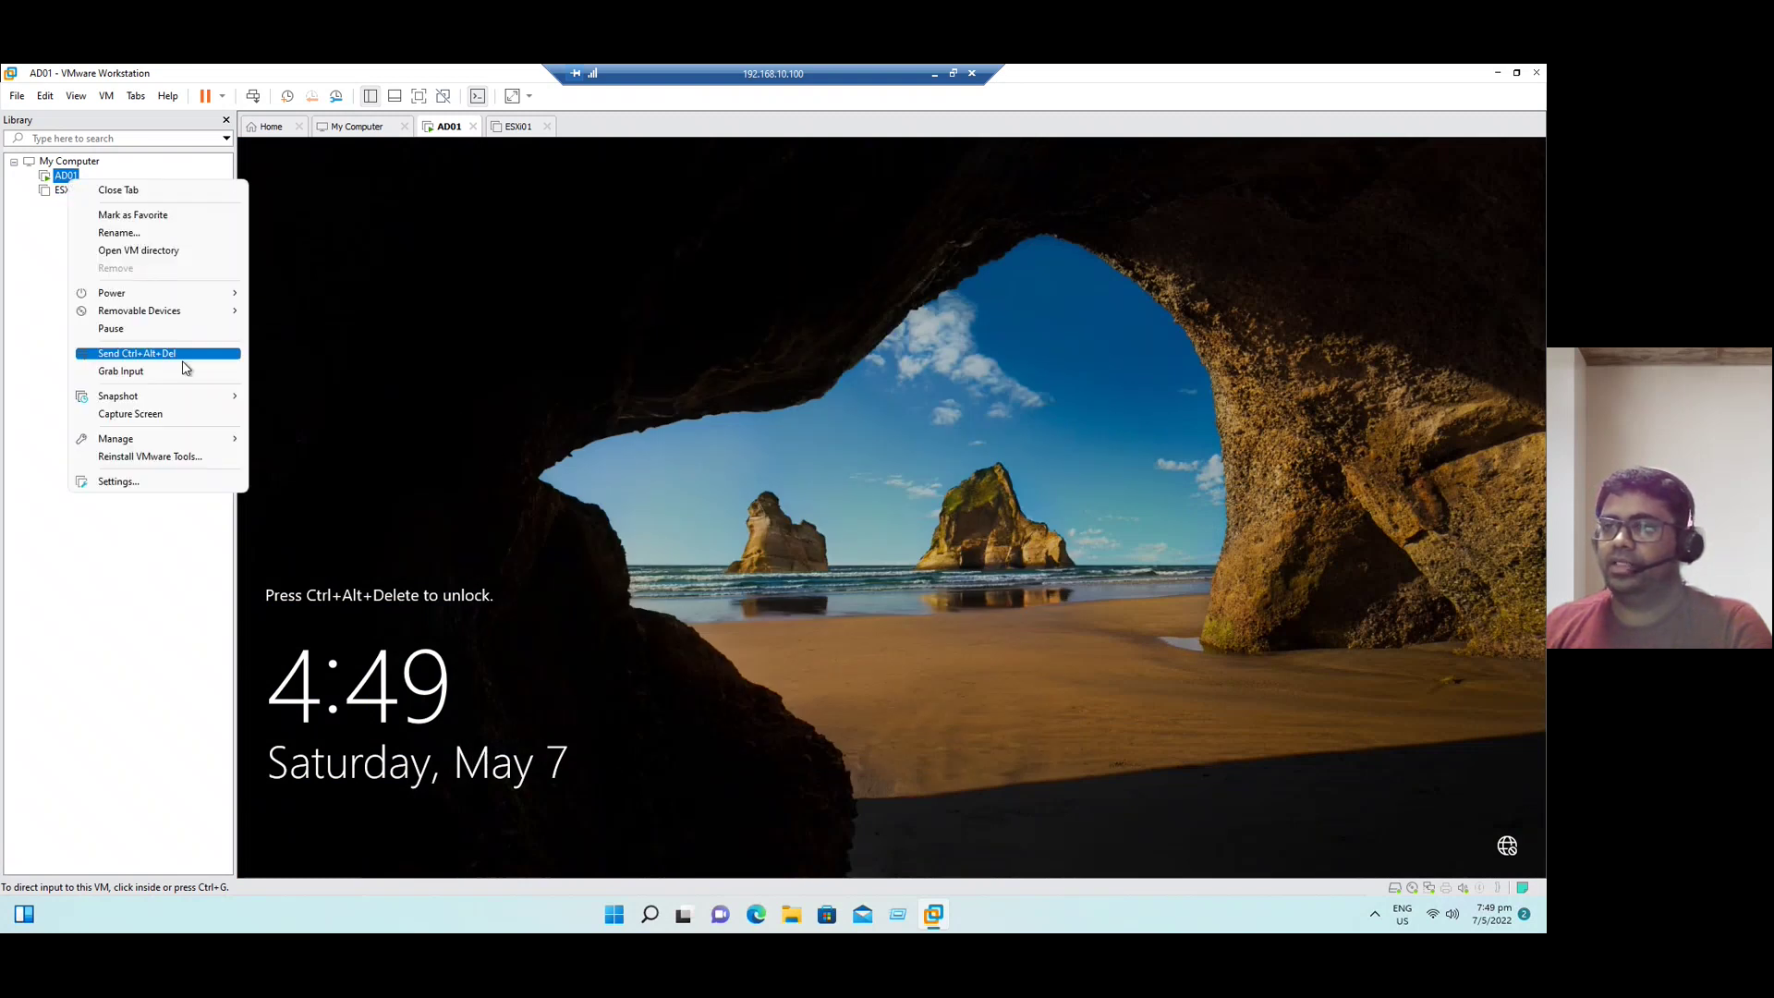
pyautogui.click(183, 356)
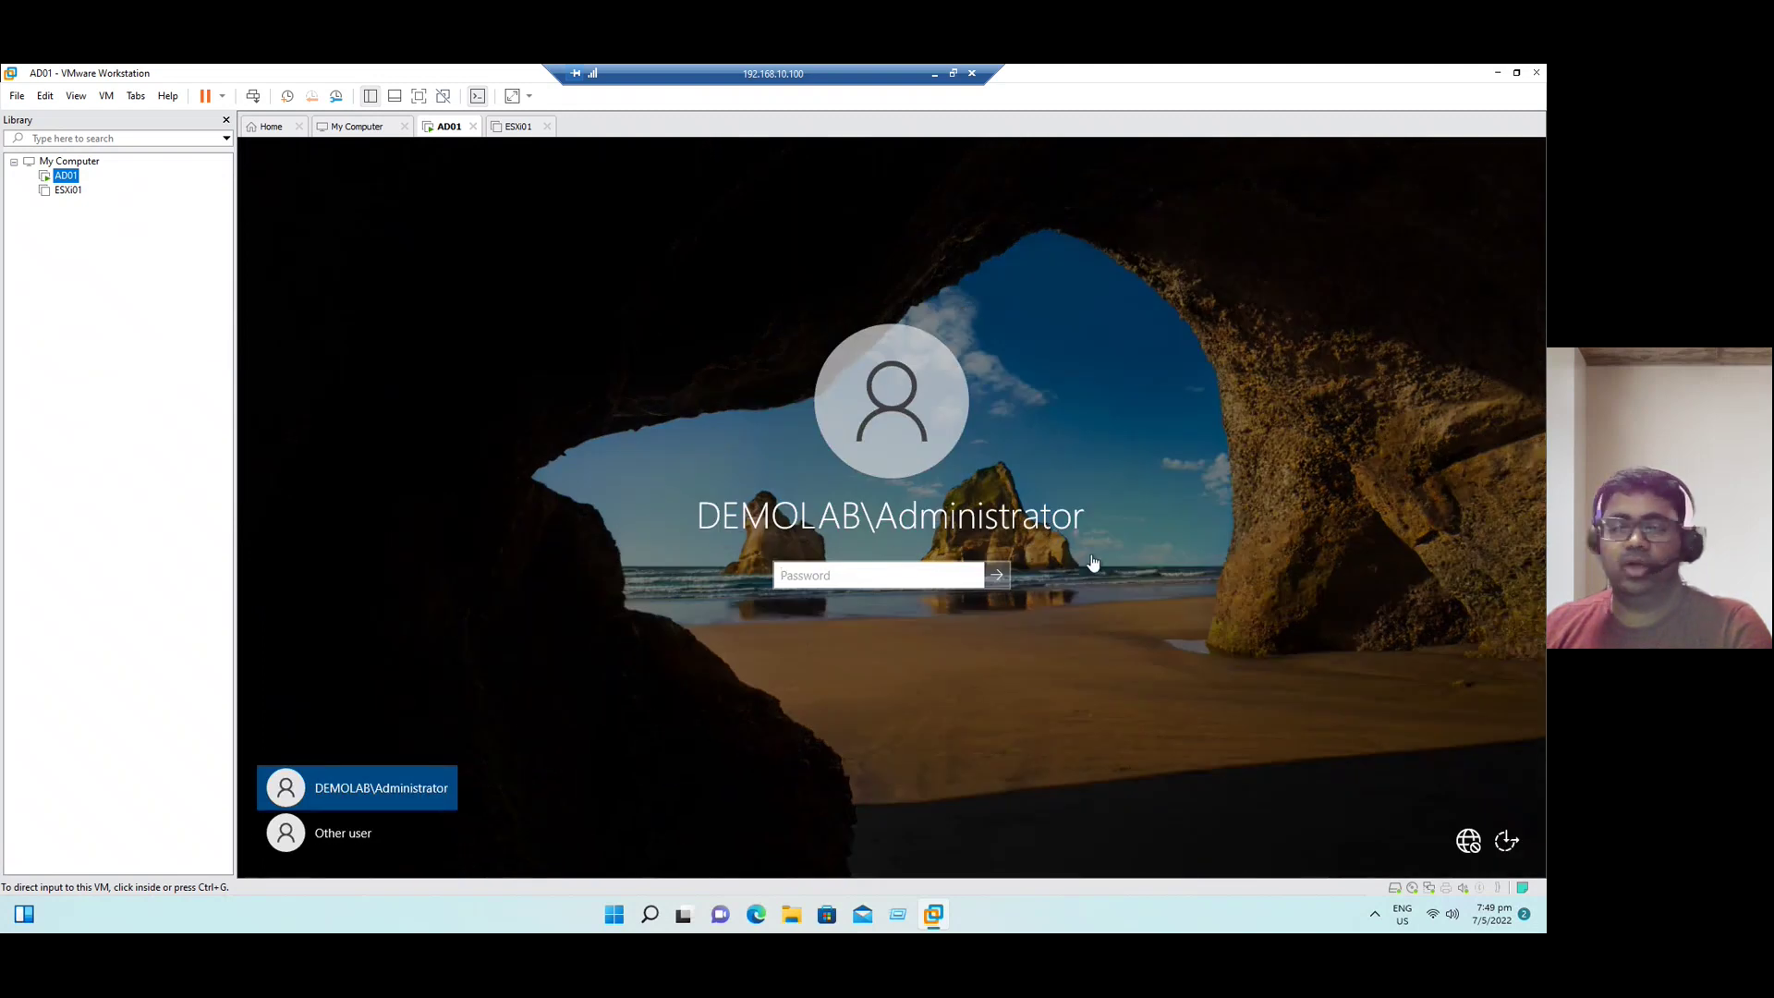
pyautogui.click(886, 576)
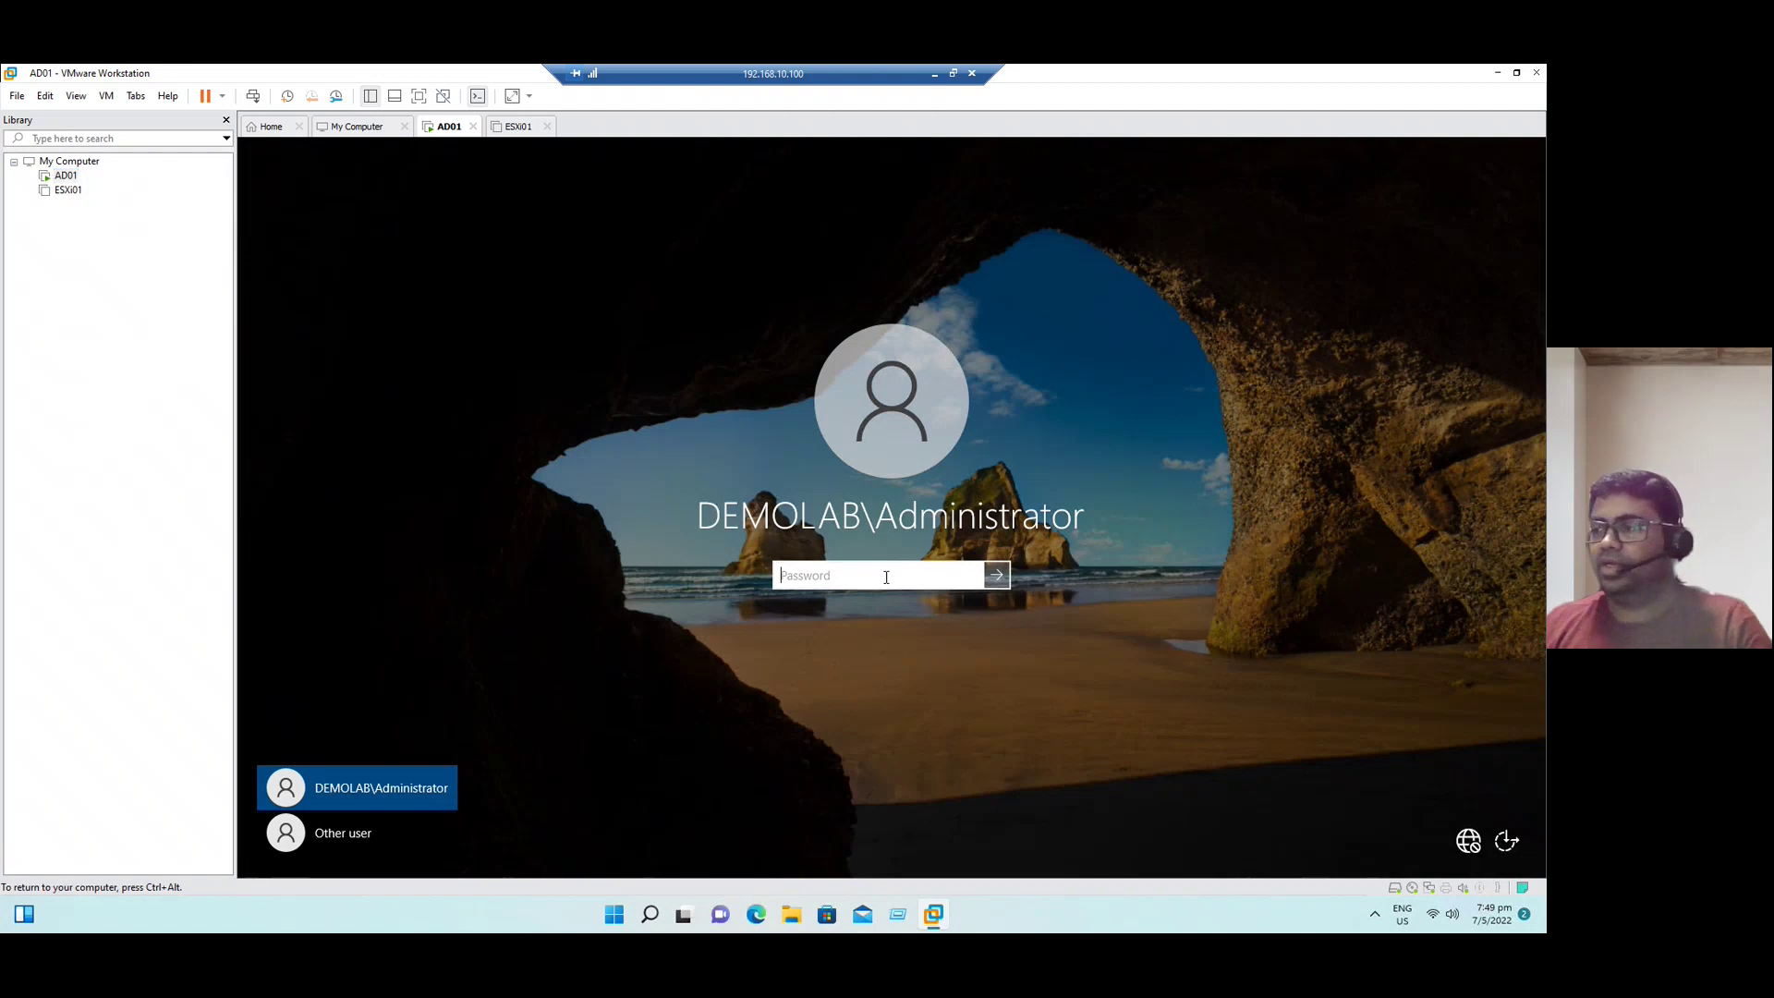
pyautogui.write('****')
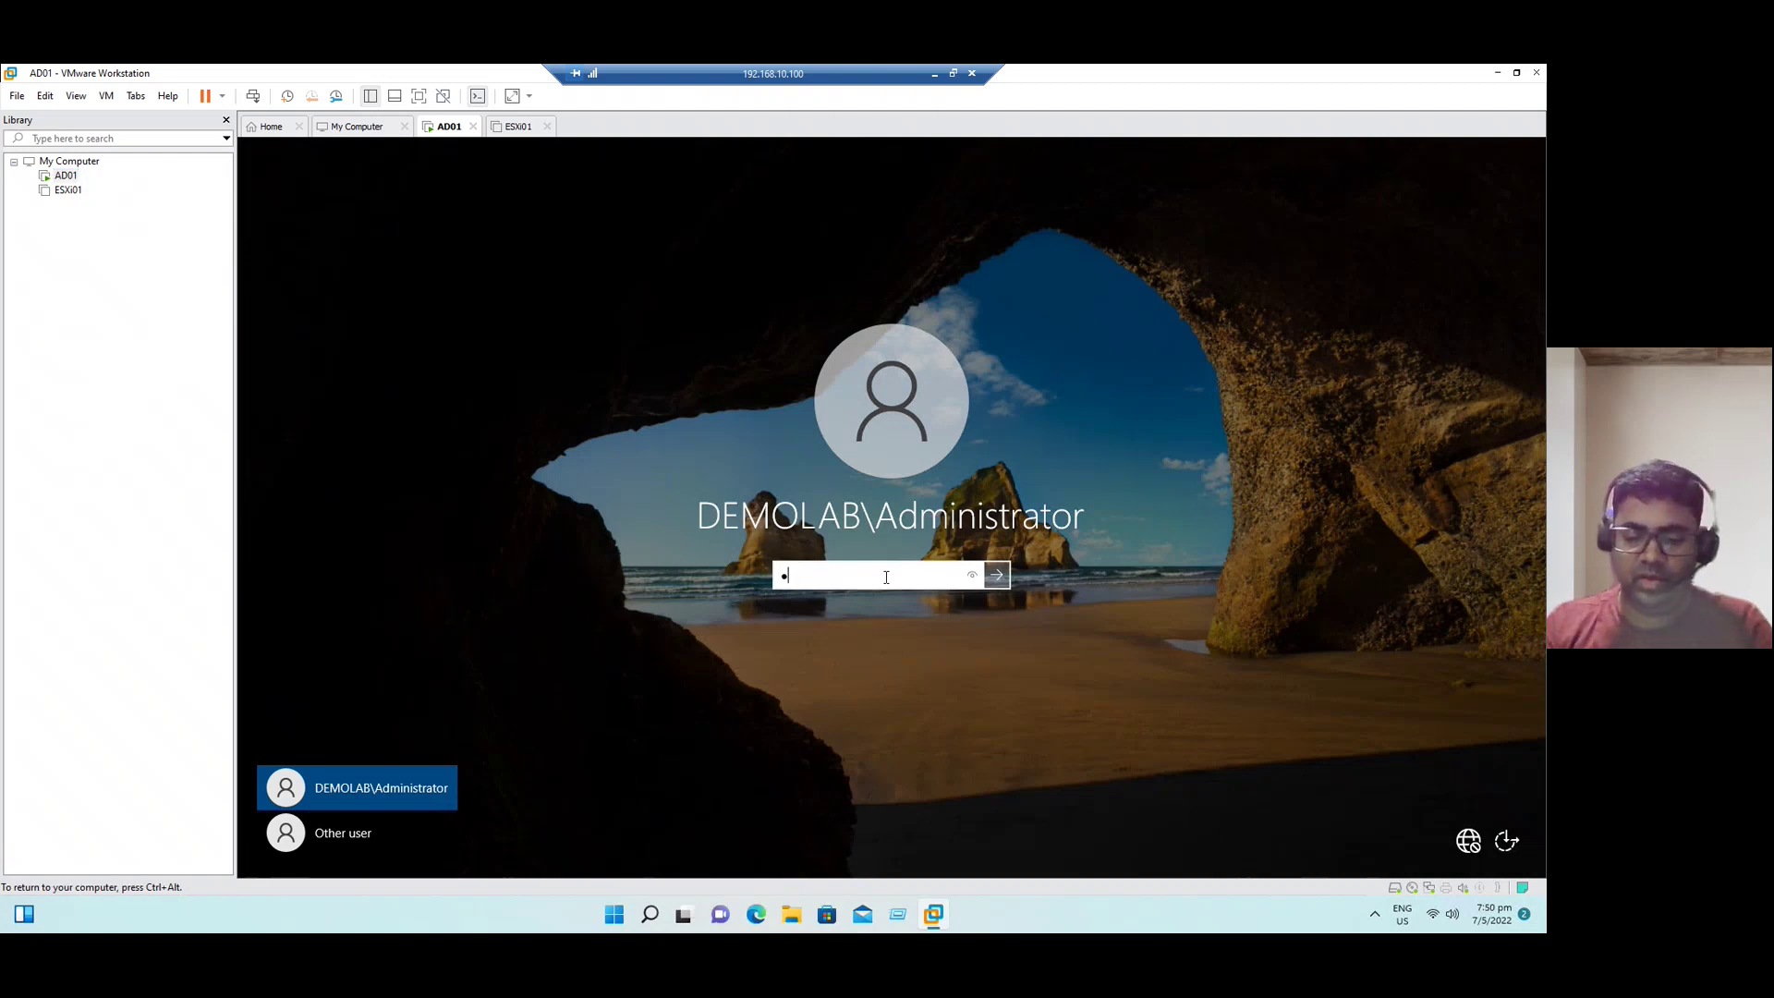
pyautogui.write('**')
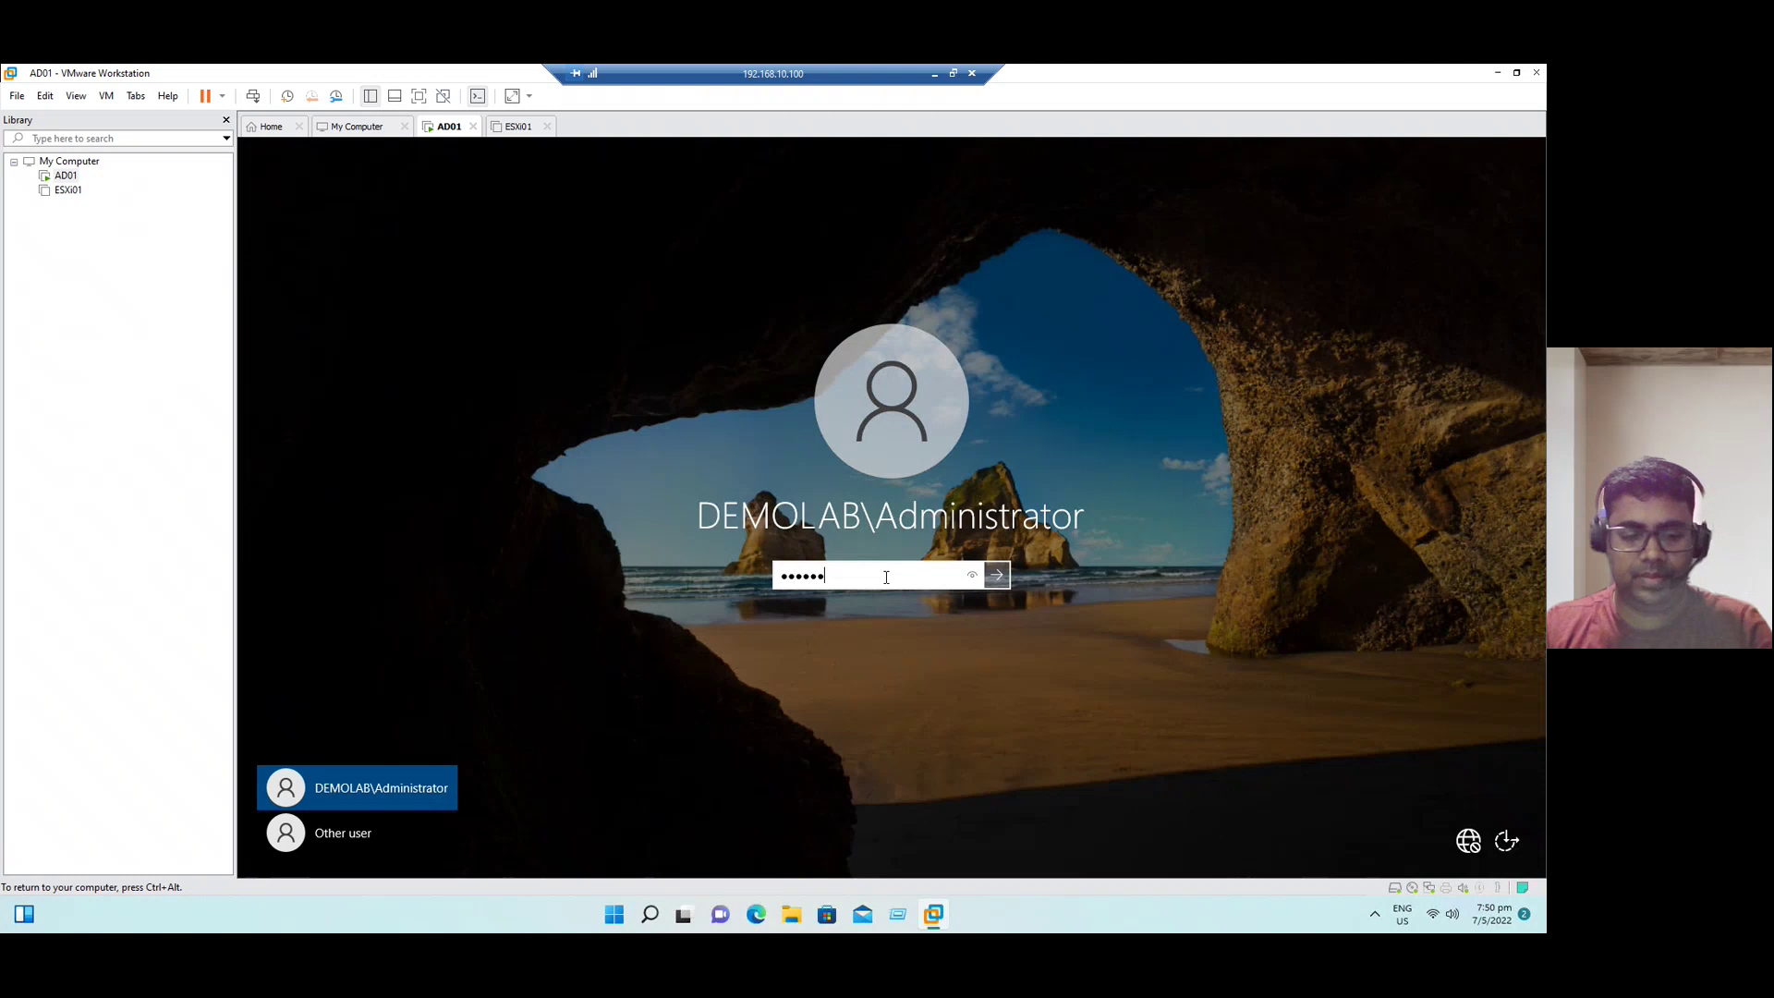
pyautogui.write('****')
pyautogui.press('Return')
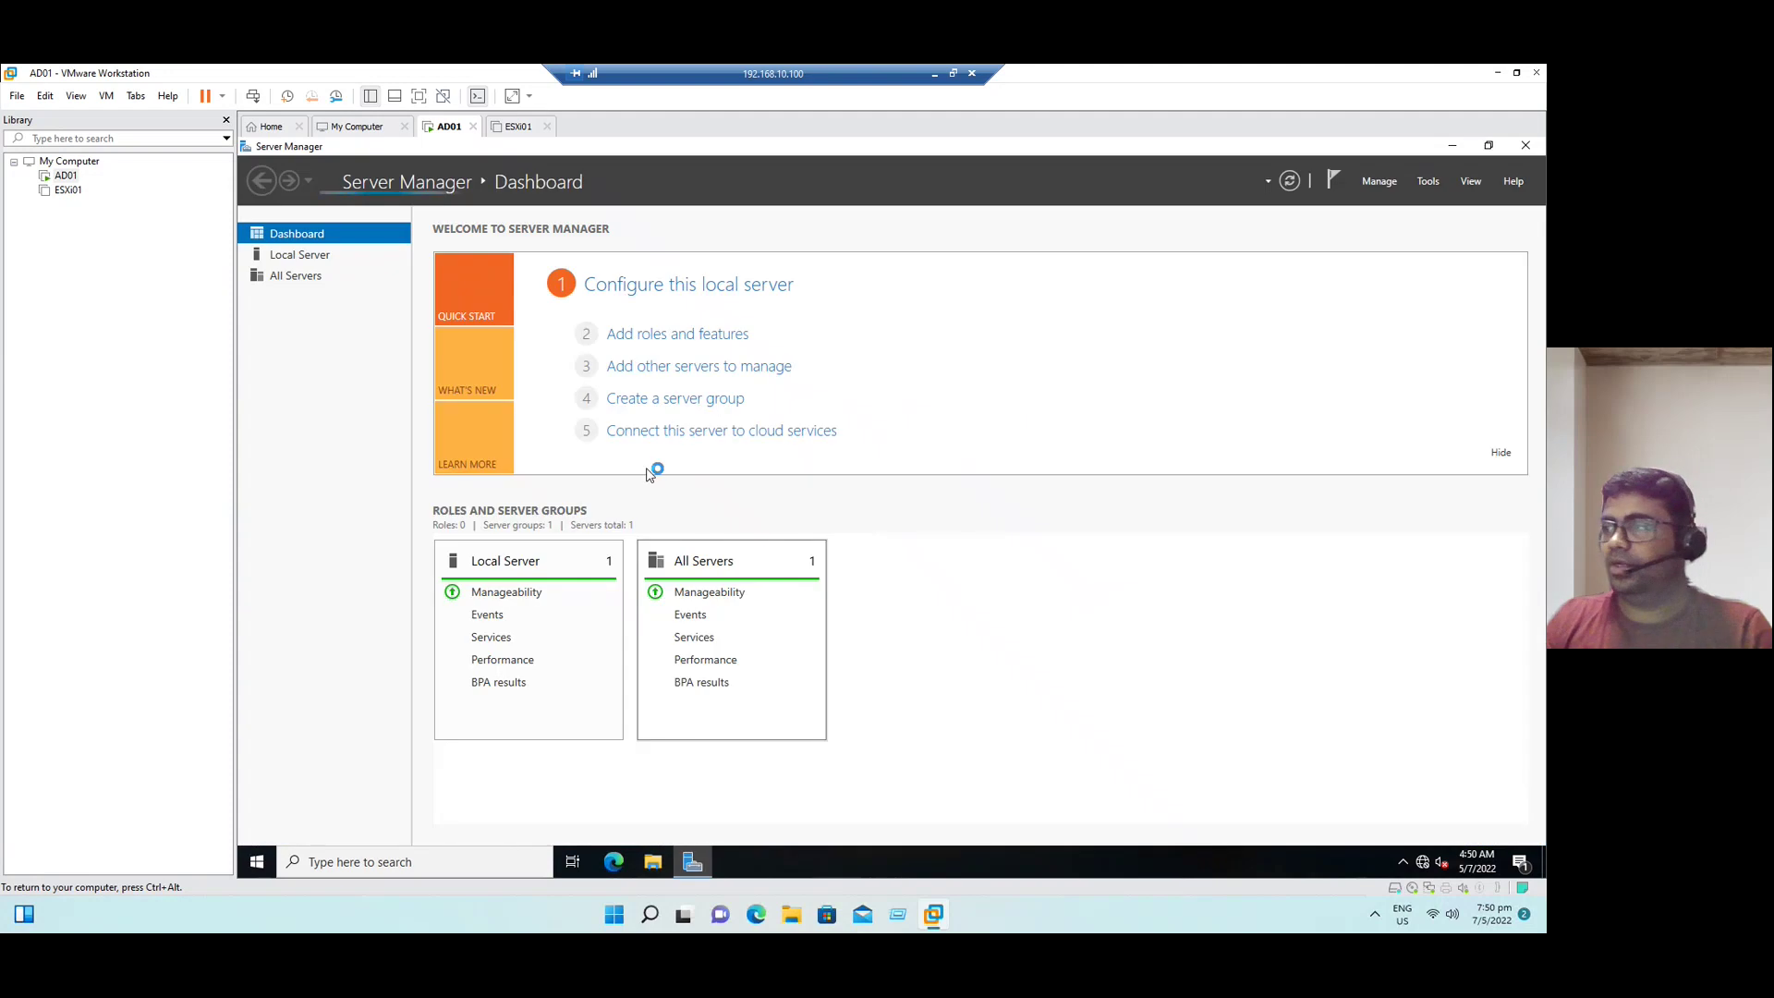
pyautogui.click(1452, 145)
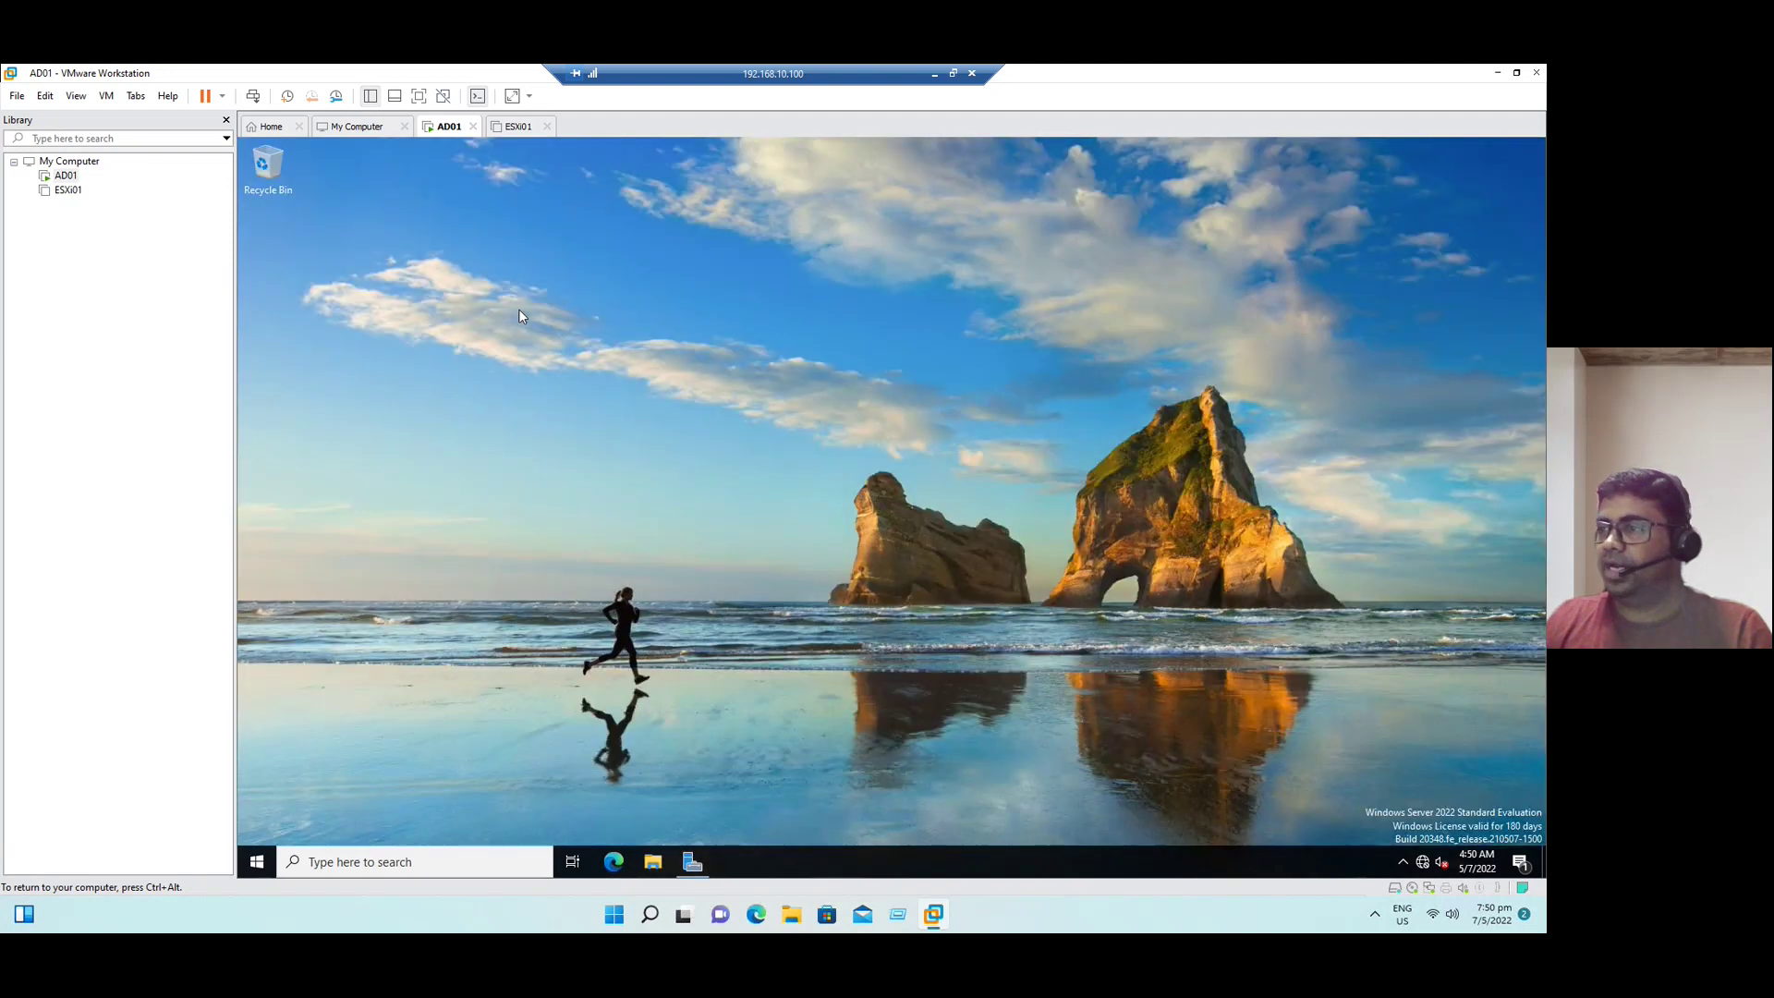
pyautogui.rightClick(518, 310)
# Step: Create a desktop shortcut to cmd.exe and run it as administrator
pyautogui.moveTo(622, 423)
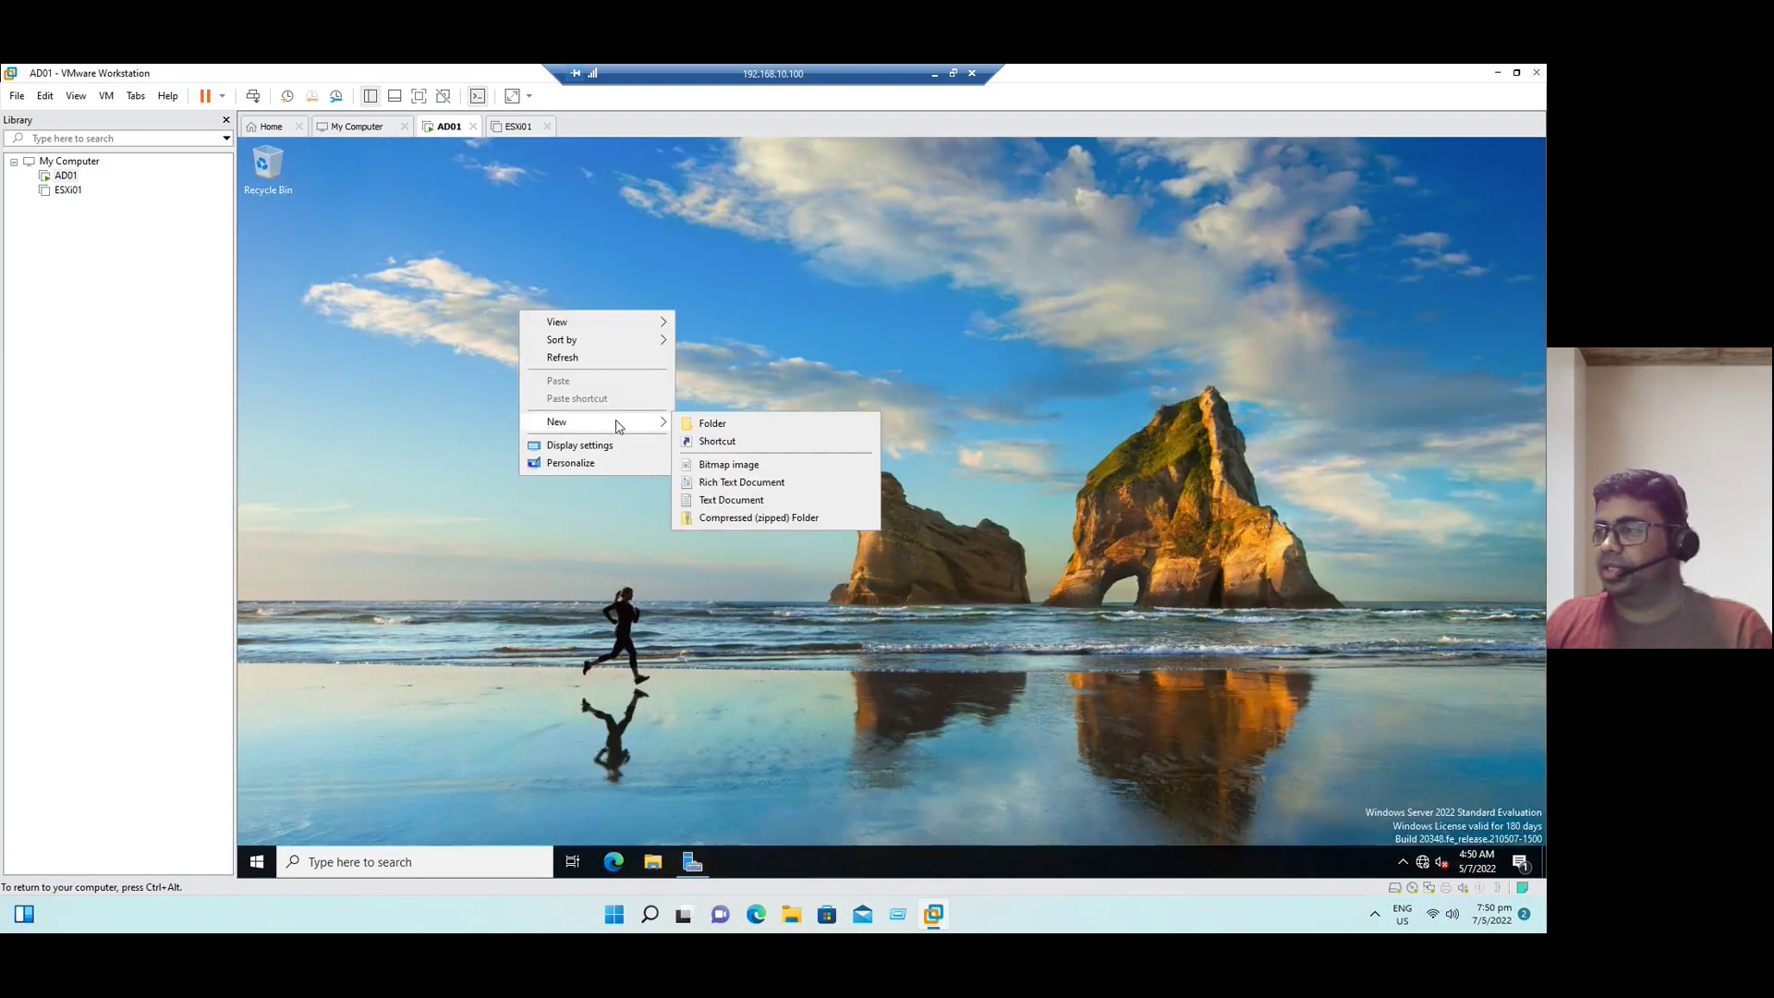
pyautogui.click(710, 444)
pyautogui.write('cmd')
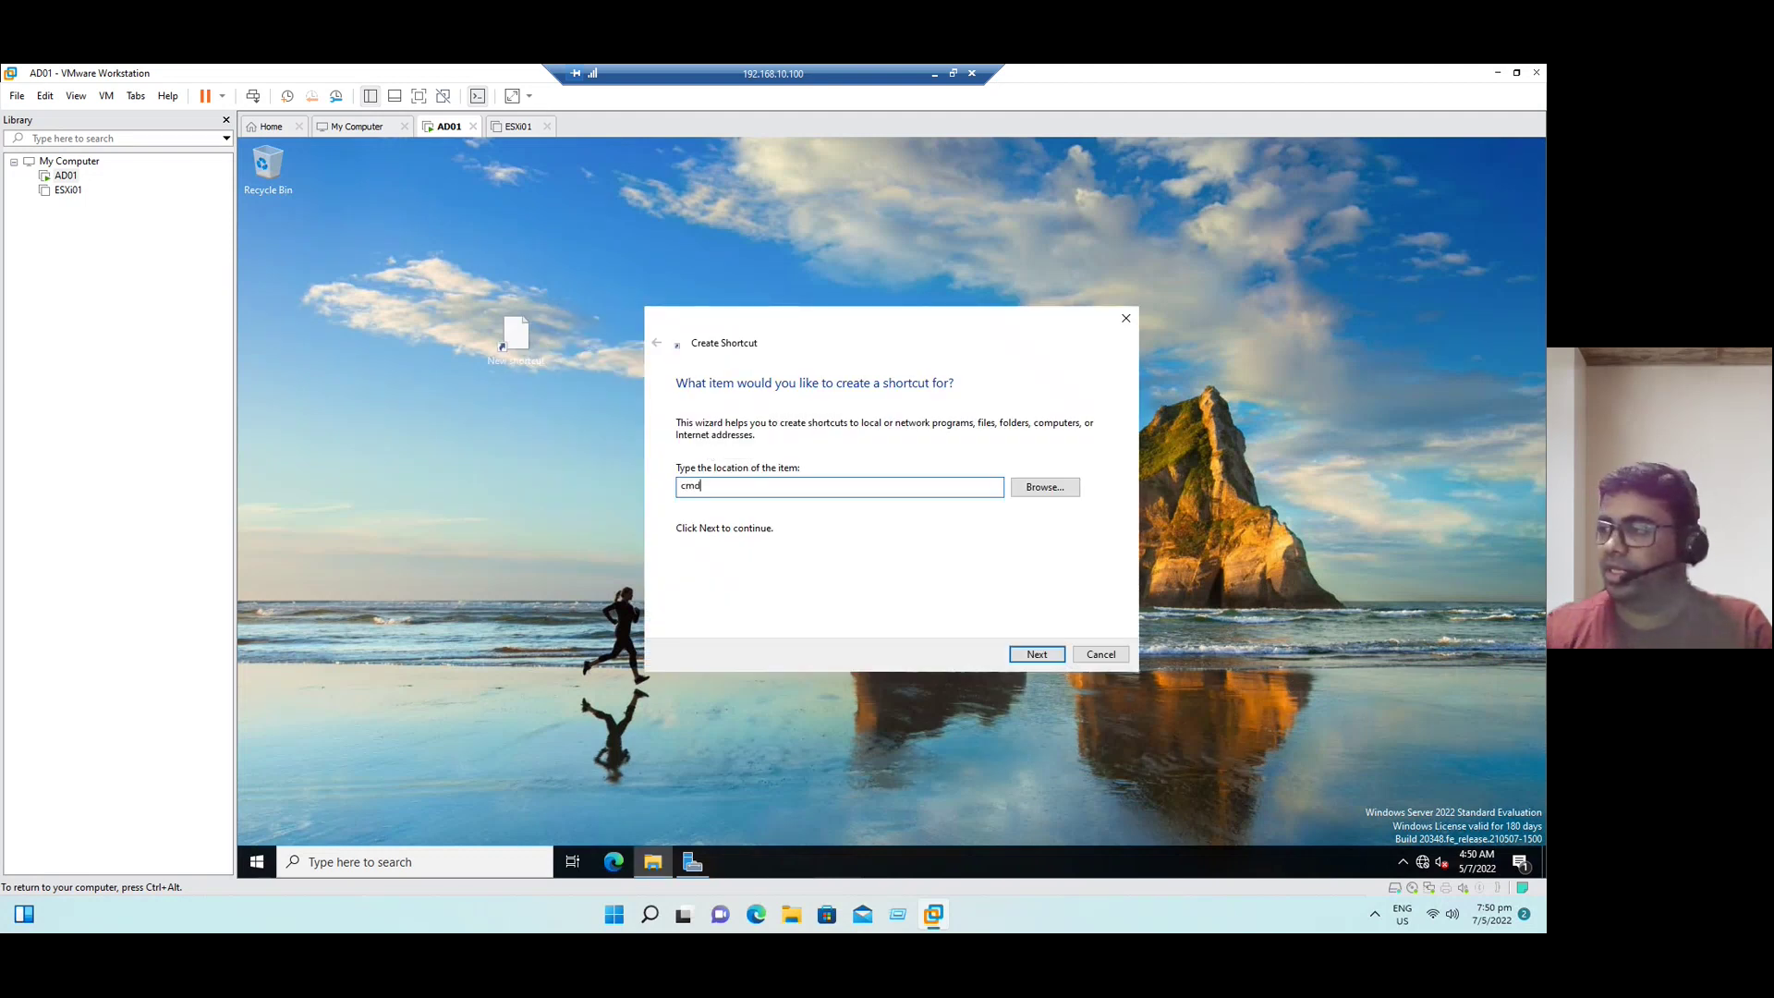
pyautogui.write('.exe')
pyautogui.press('Return')
pyautogui.press('Return')
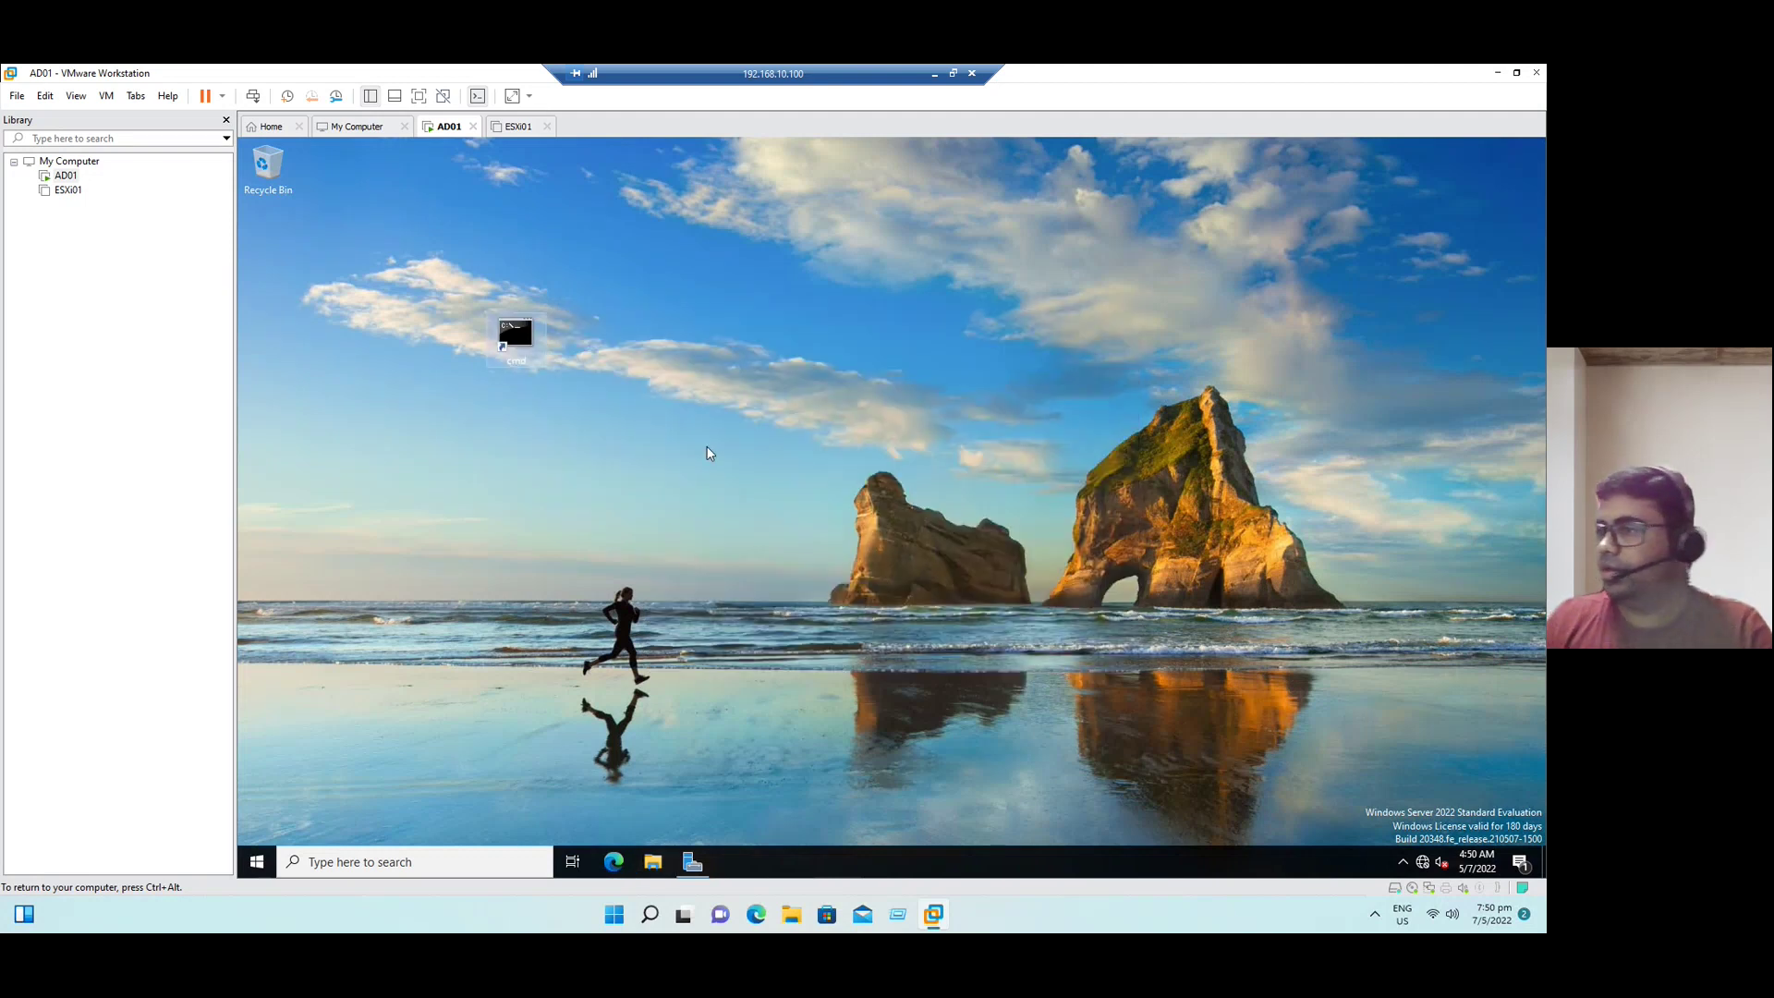
pyautogui.rightClick(511, 342)
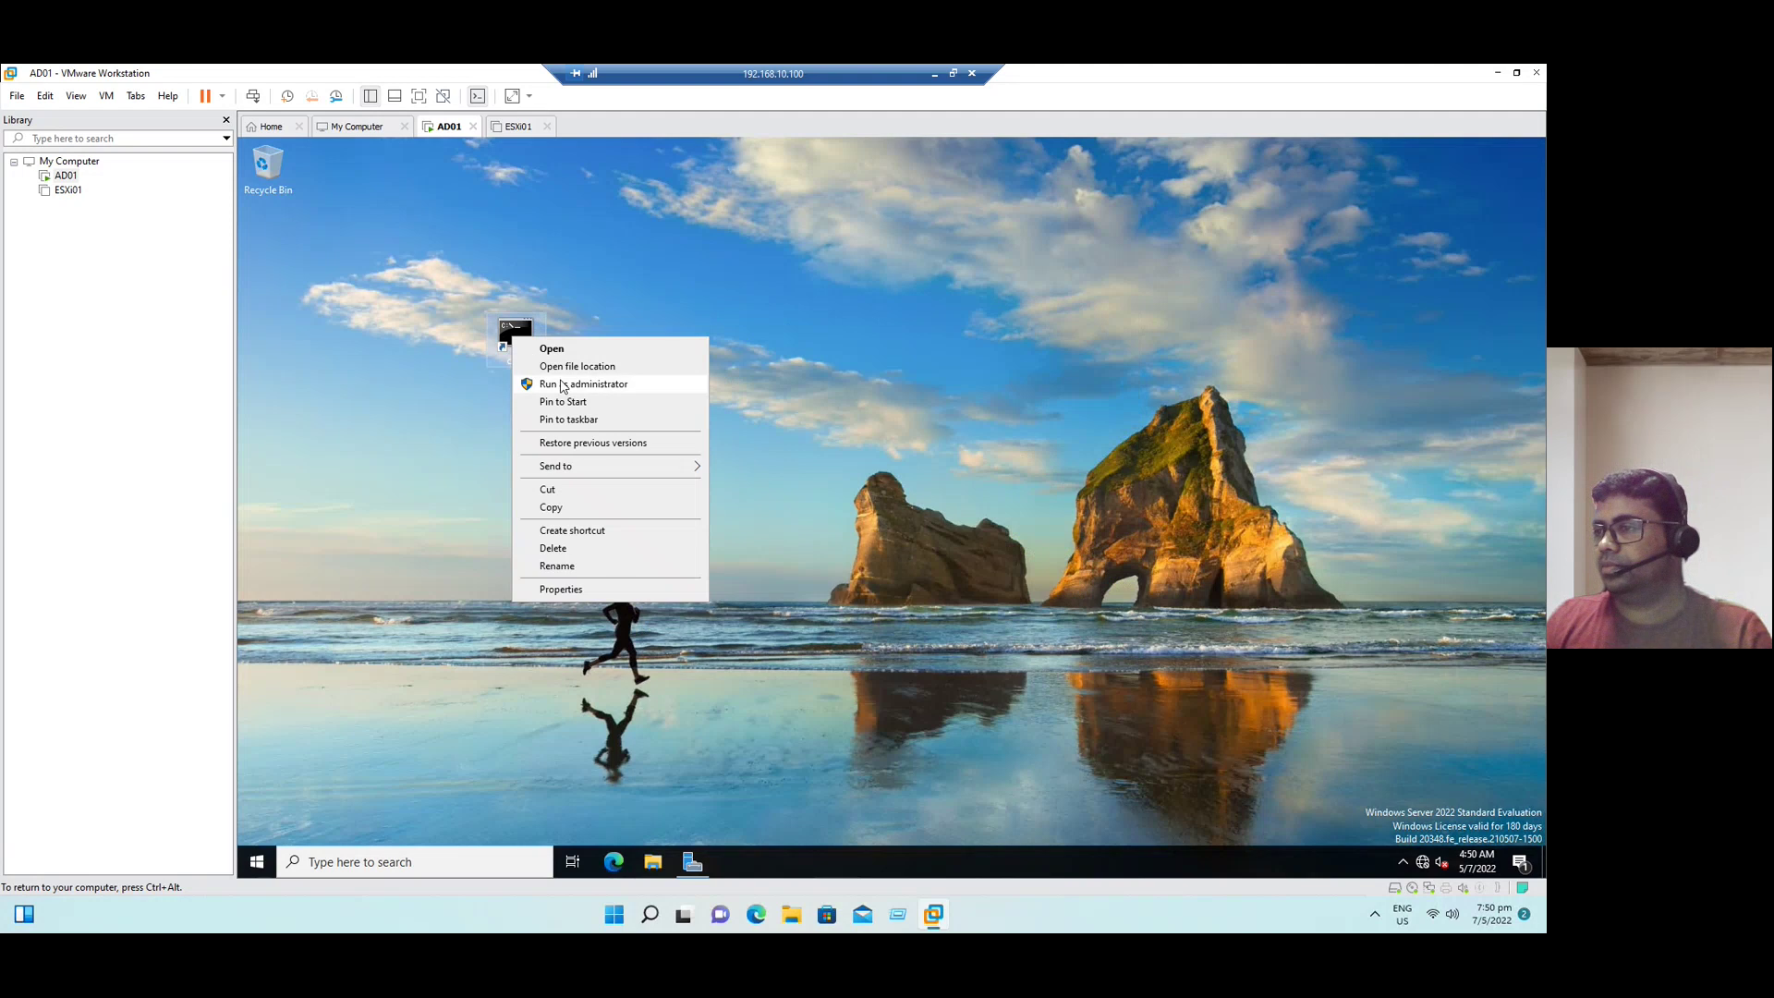
pyautogui.click(563, 383)
# Step: Run net accounts and highlight the Computer role value PRIMARY
pyautogui.click(673, 490)
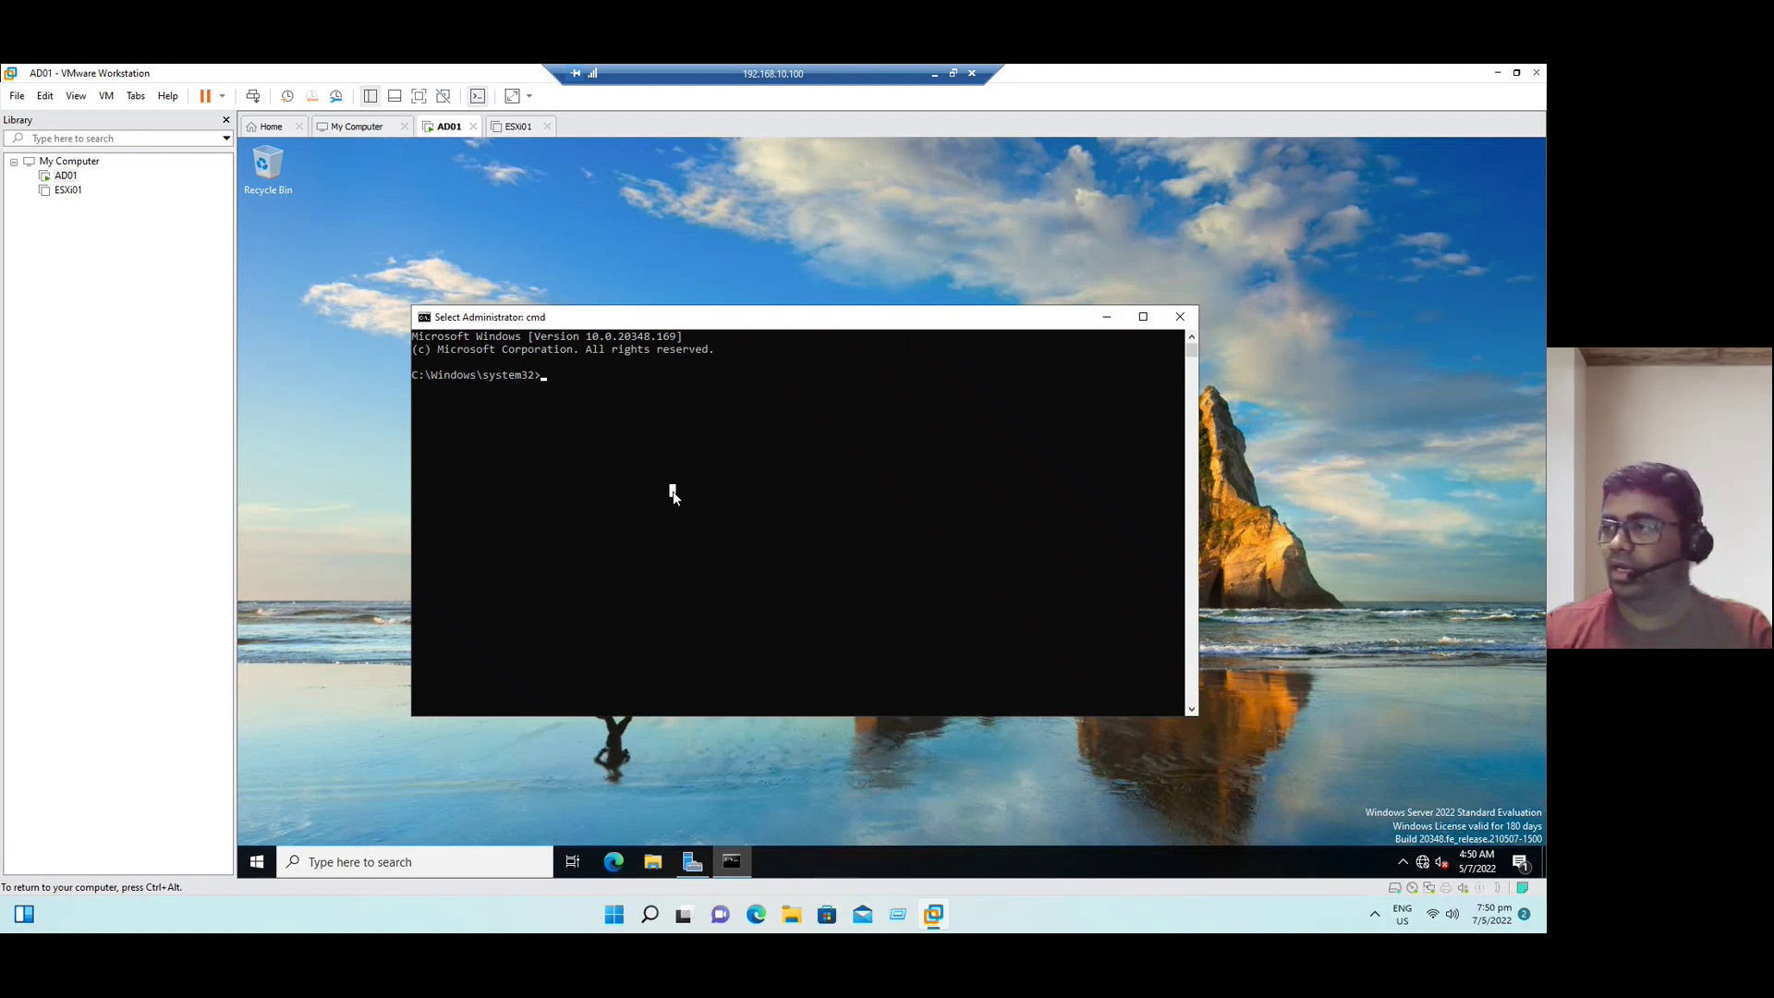
pyautogui.write('net acc')
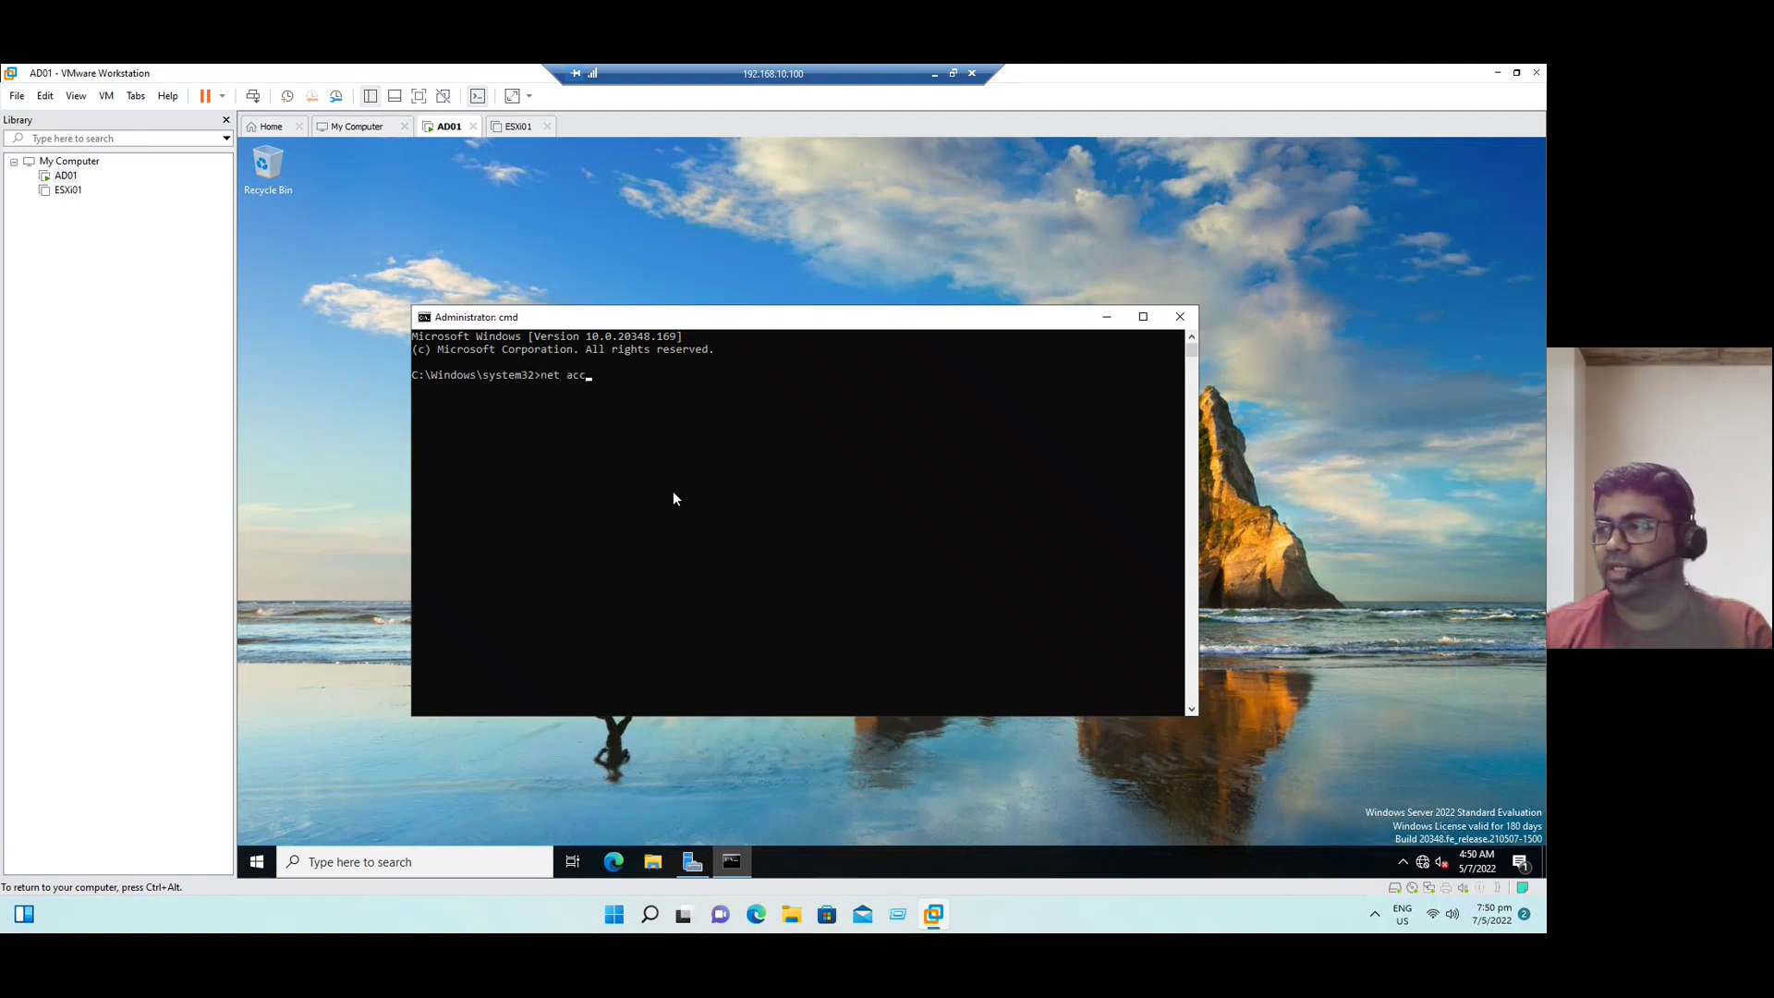
pyautogui.write('ounts')
pyautogui.press('Return')
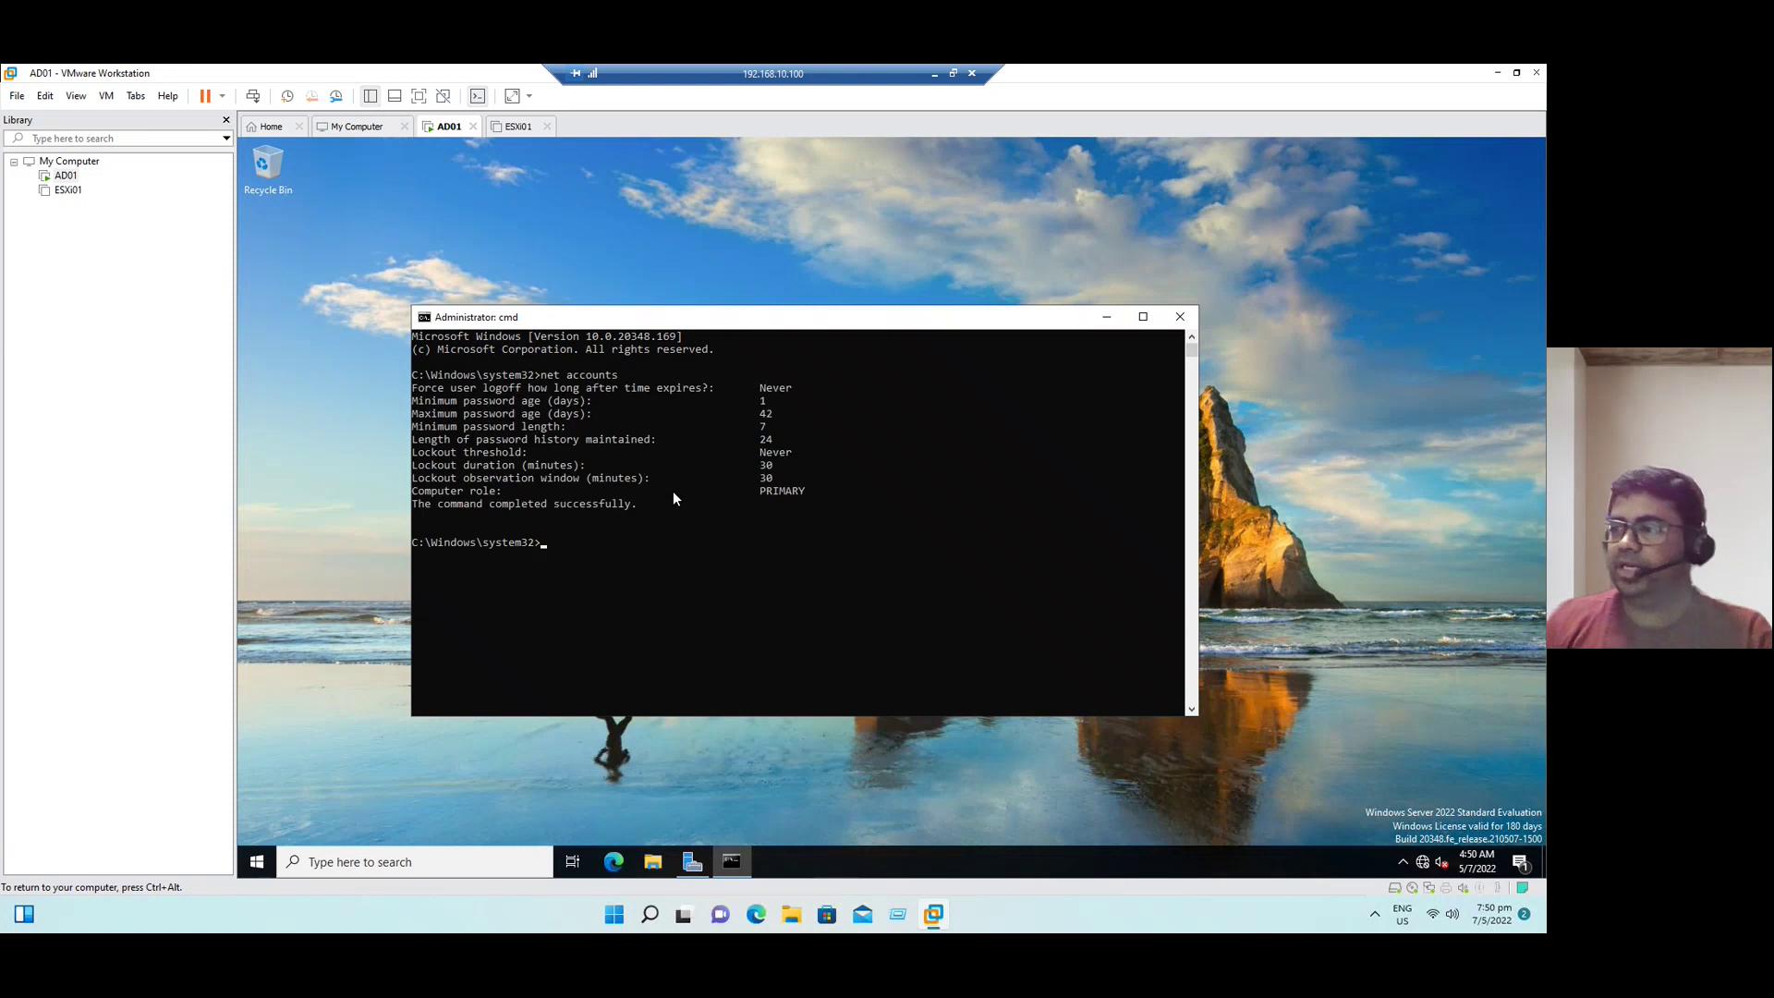
pyautogui.moveTo(412, 491); pyautogui.dragTo(508, 491)
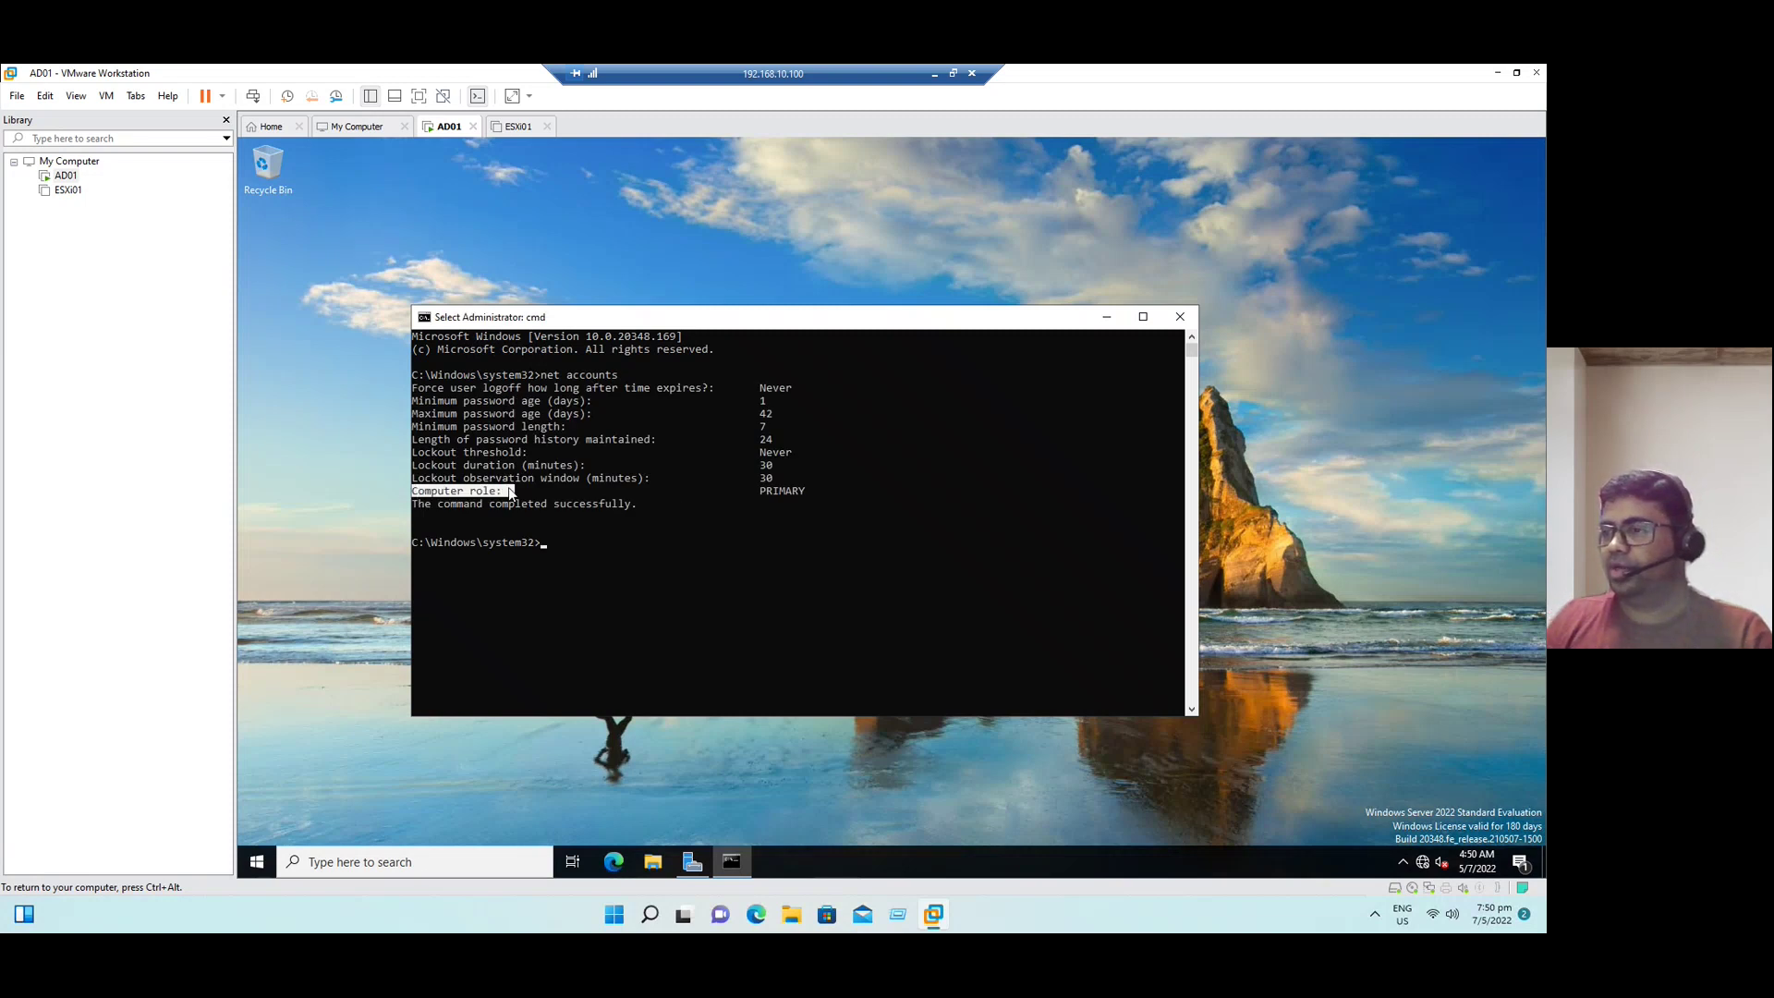
pyautogui.moveTo(740, 490); pyautogui.dragTo(824, 490)
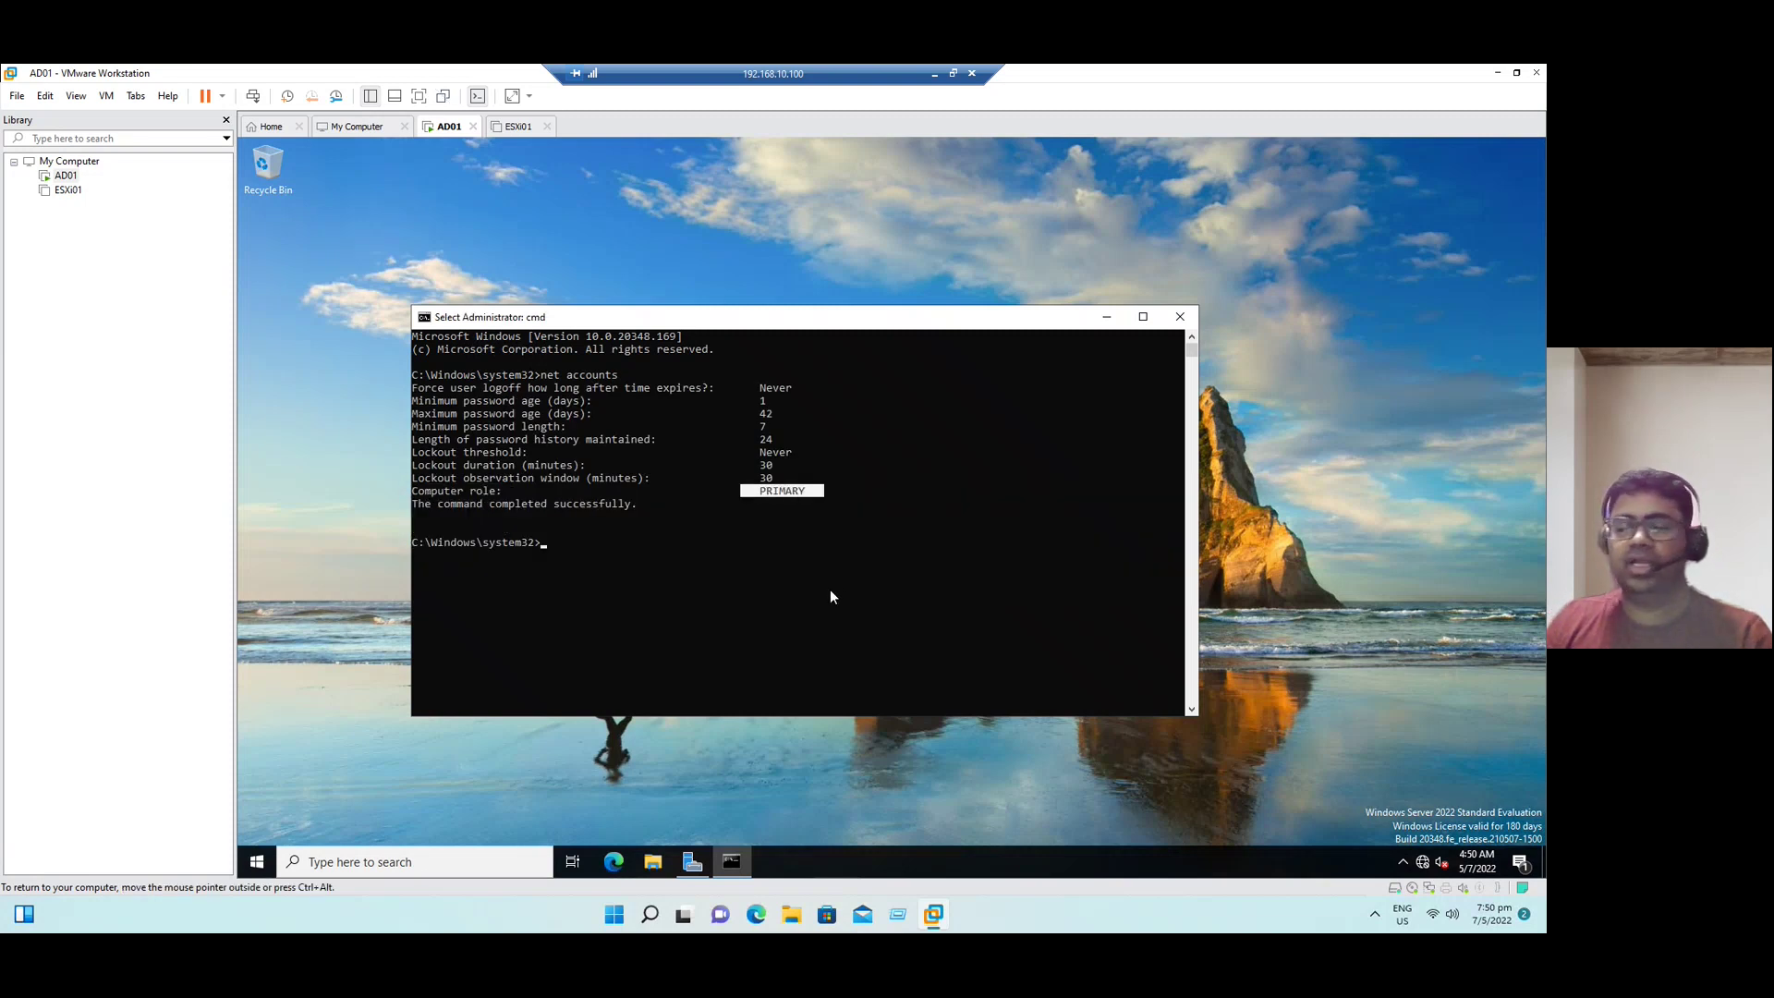
pyautogui.click(775, 608)
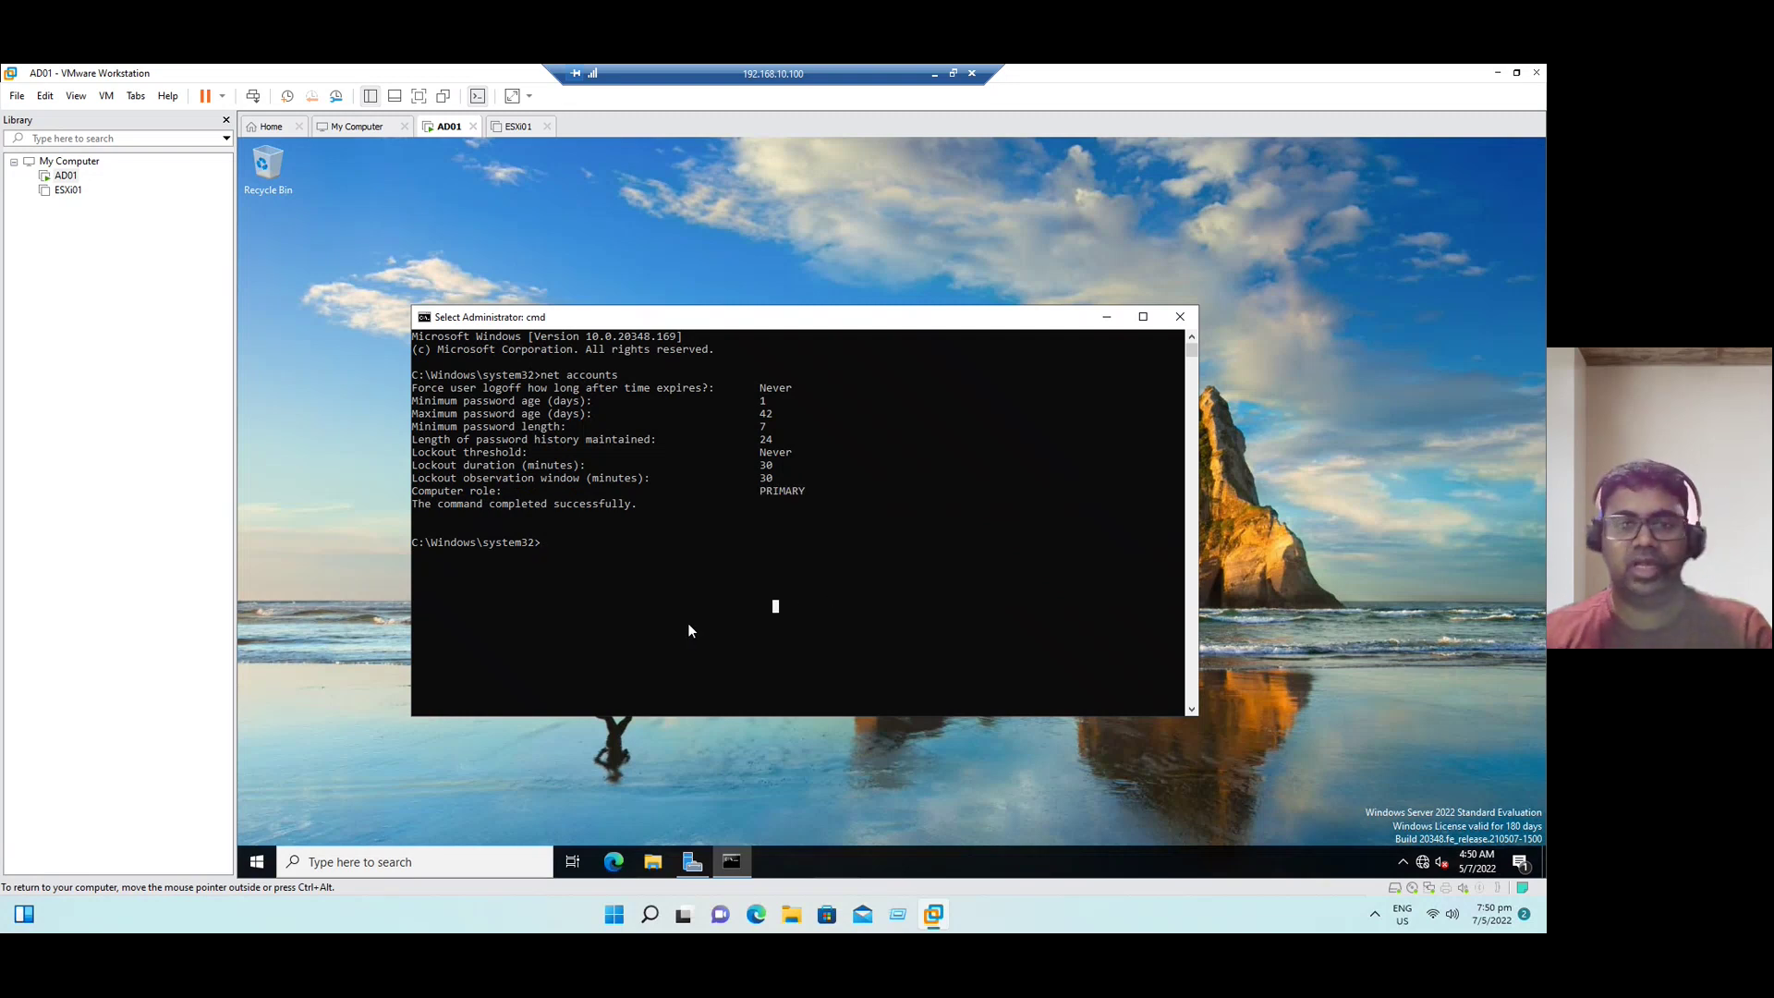
# Step: Launch dsa.msc, maximize Active Directory Users and Computers and expand demolab.com's containers
pyautogui.press('Escape')
pyautogui.write('dsa.')
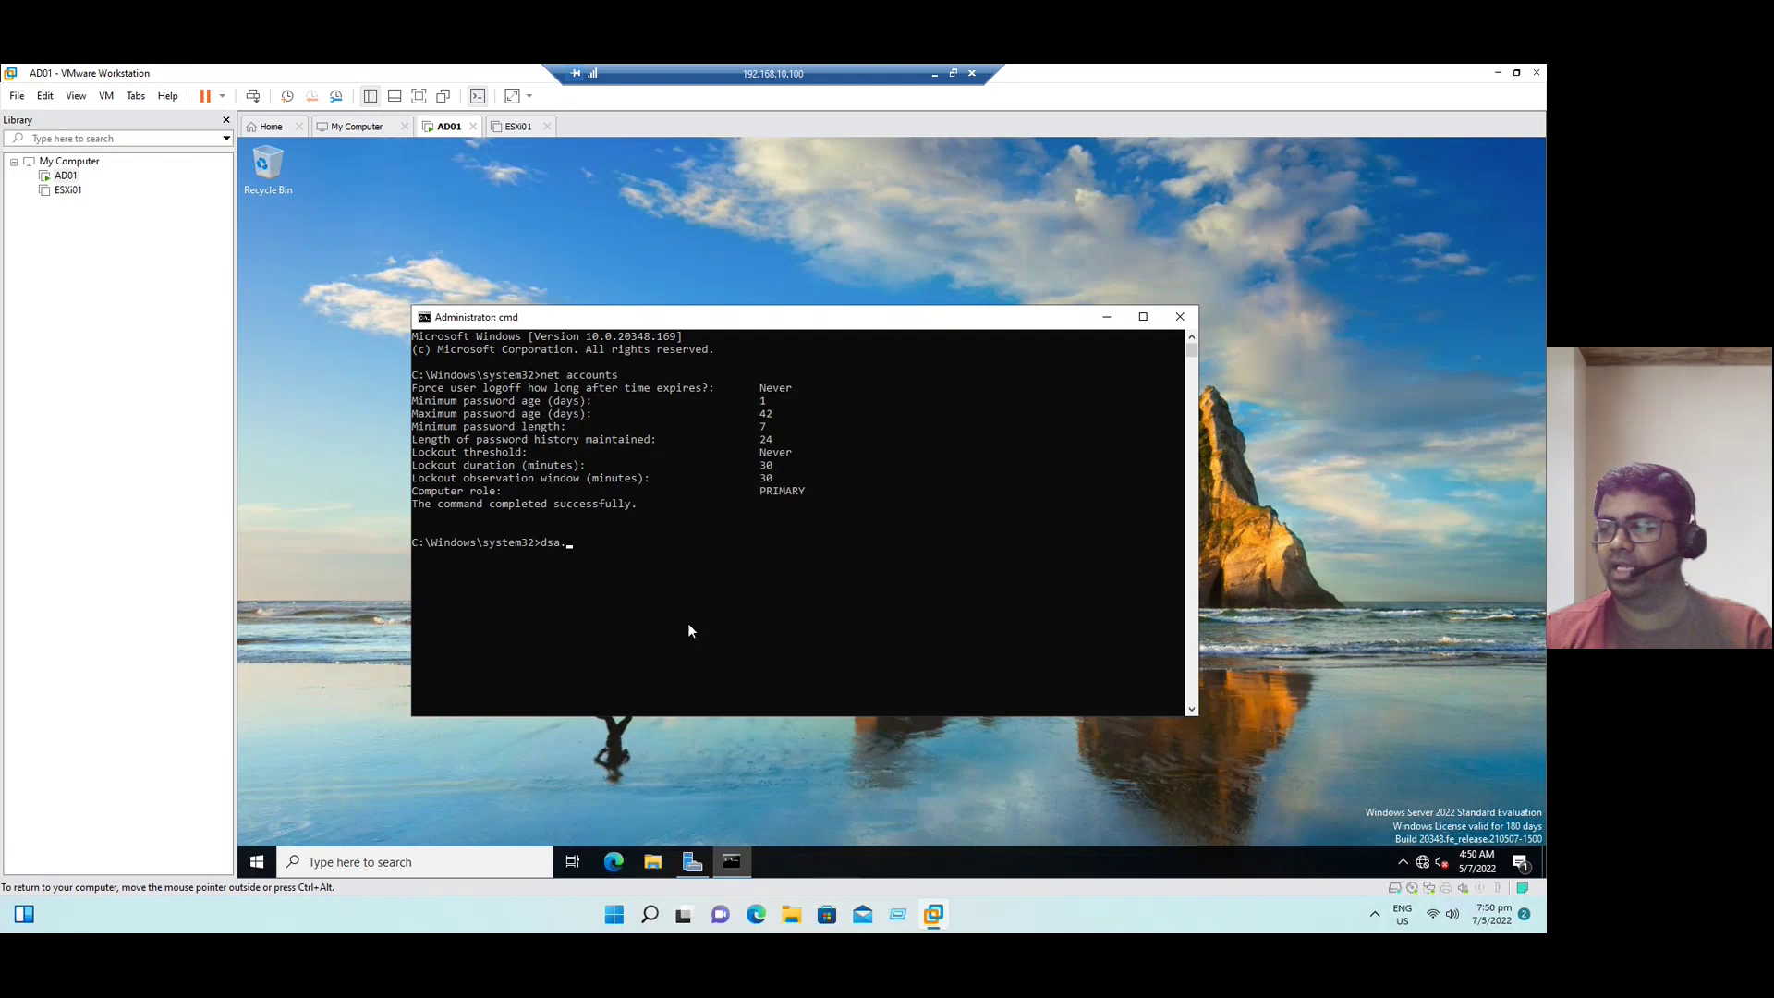
pyautogui.write('msc')
pyautogui.press('Return')
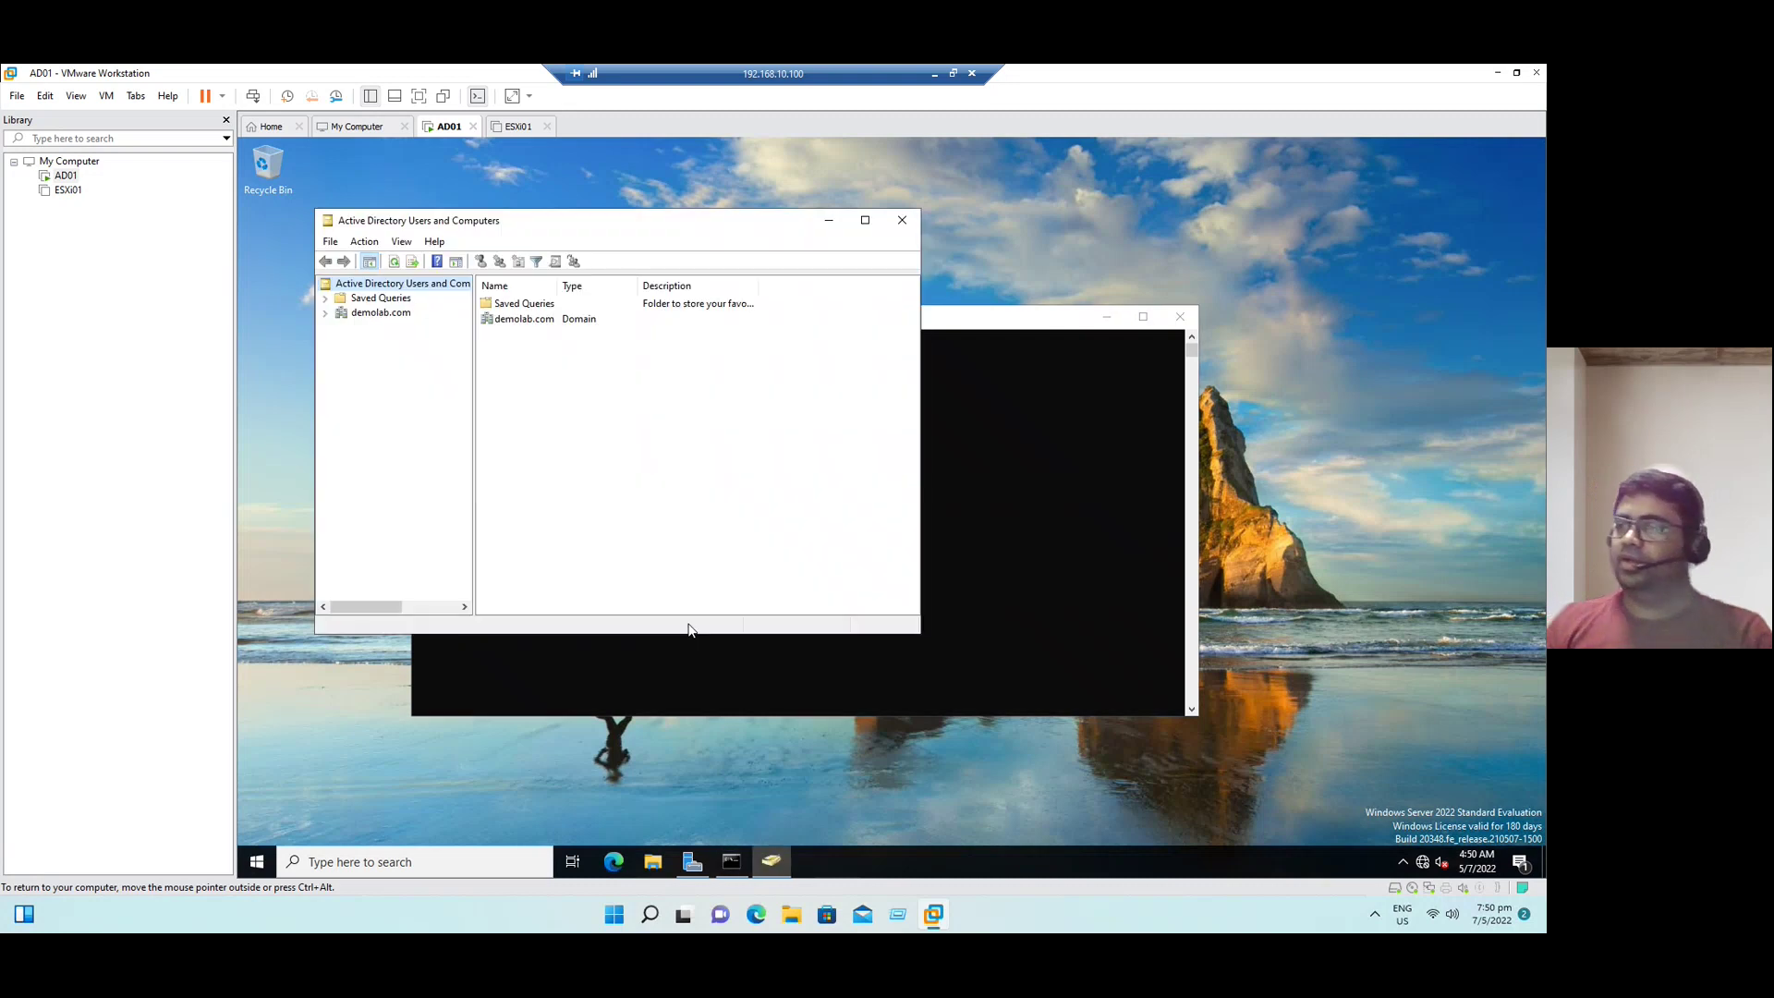
pyautogui.click(865, 220)
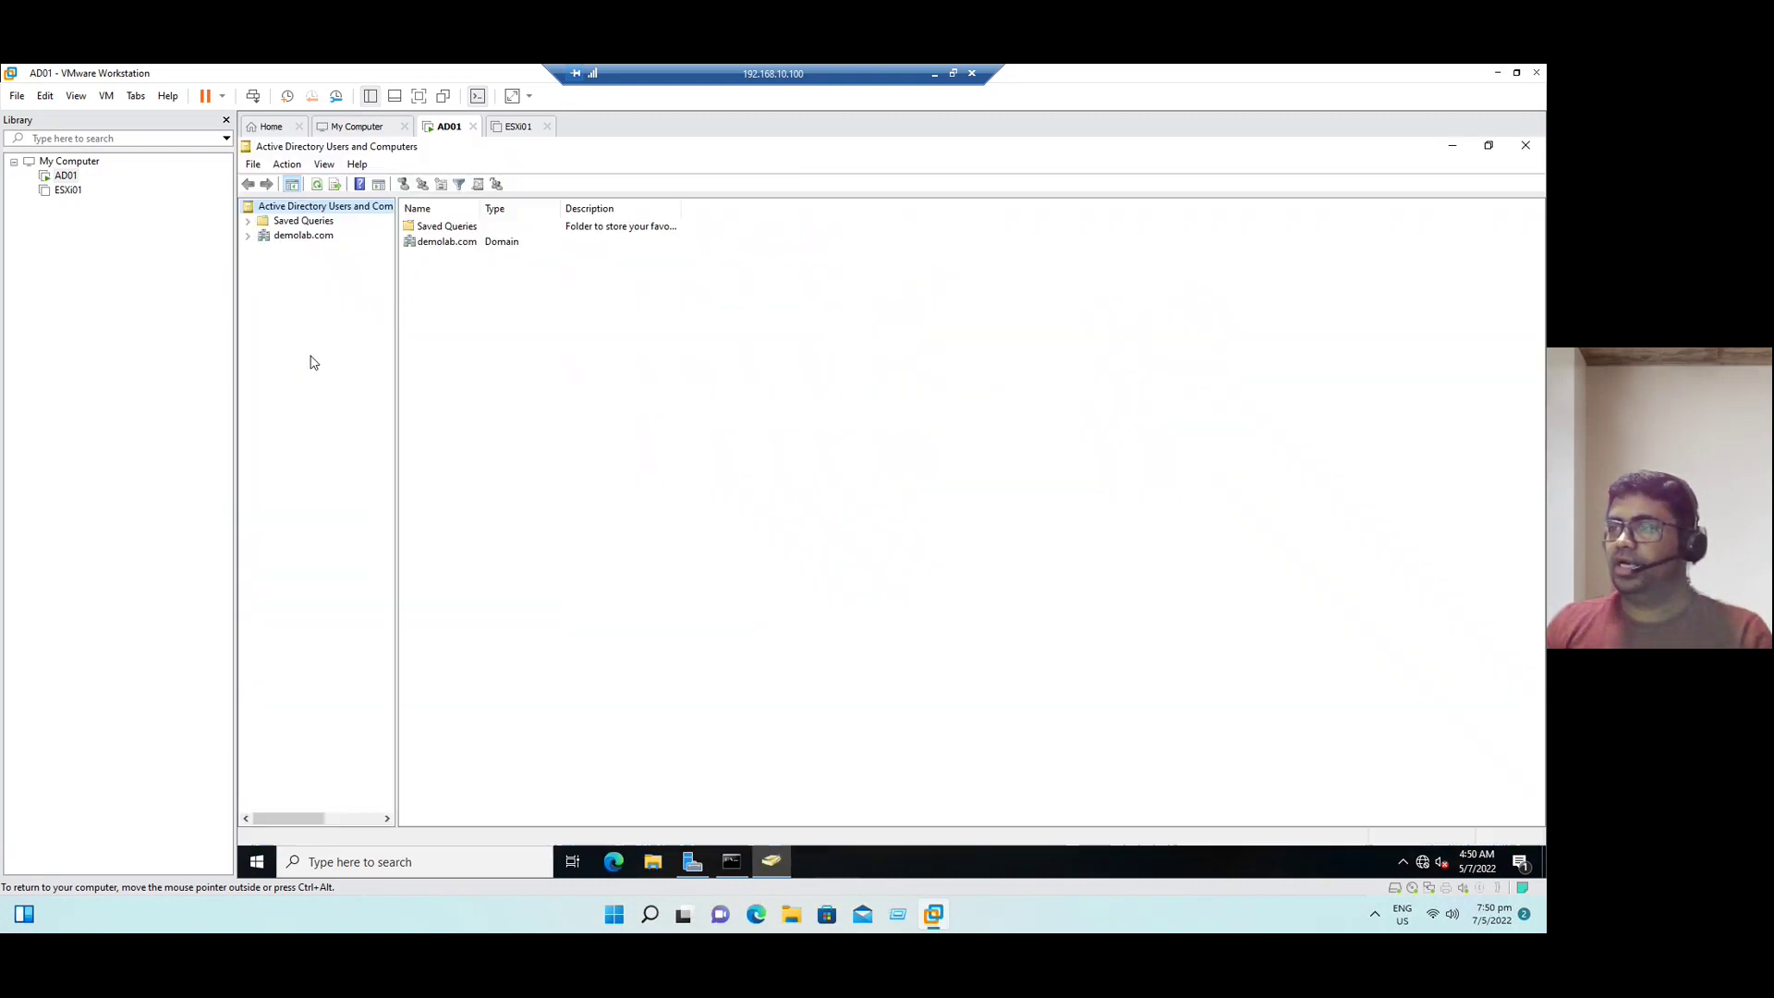
pyautogui.click(248, 237)
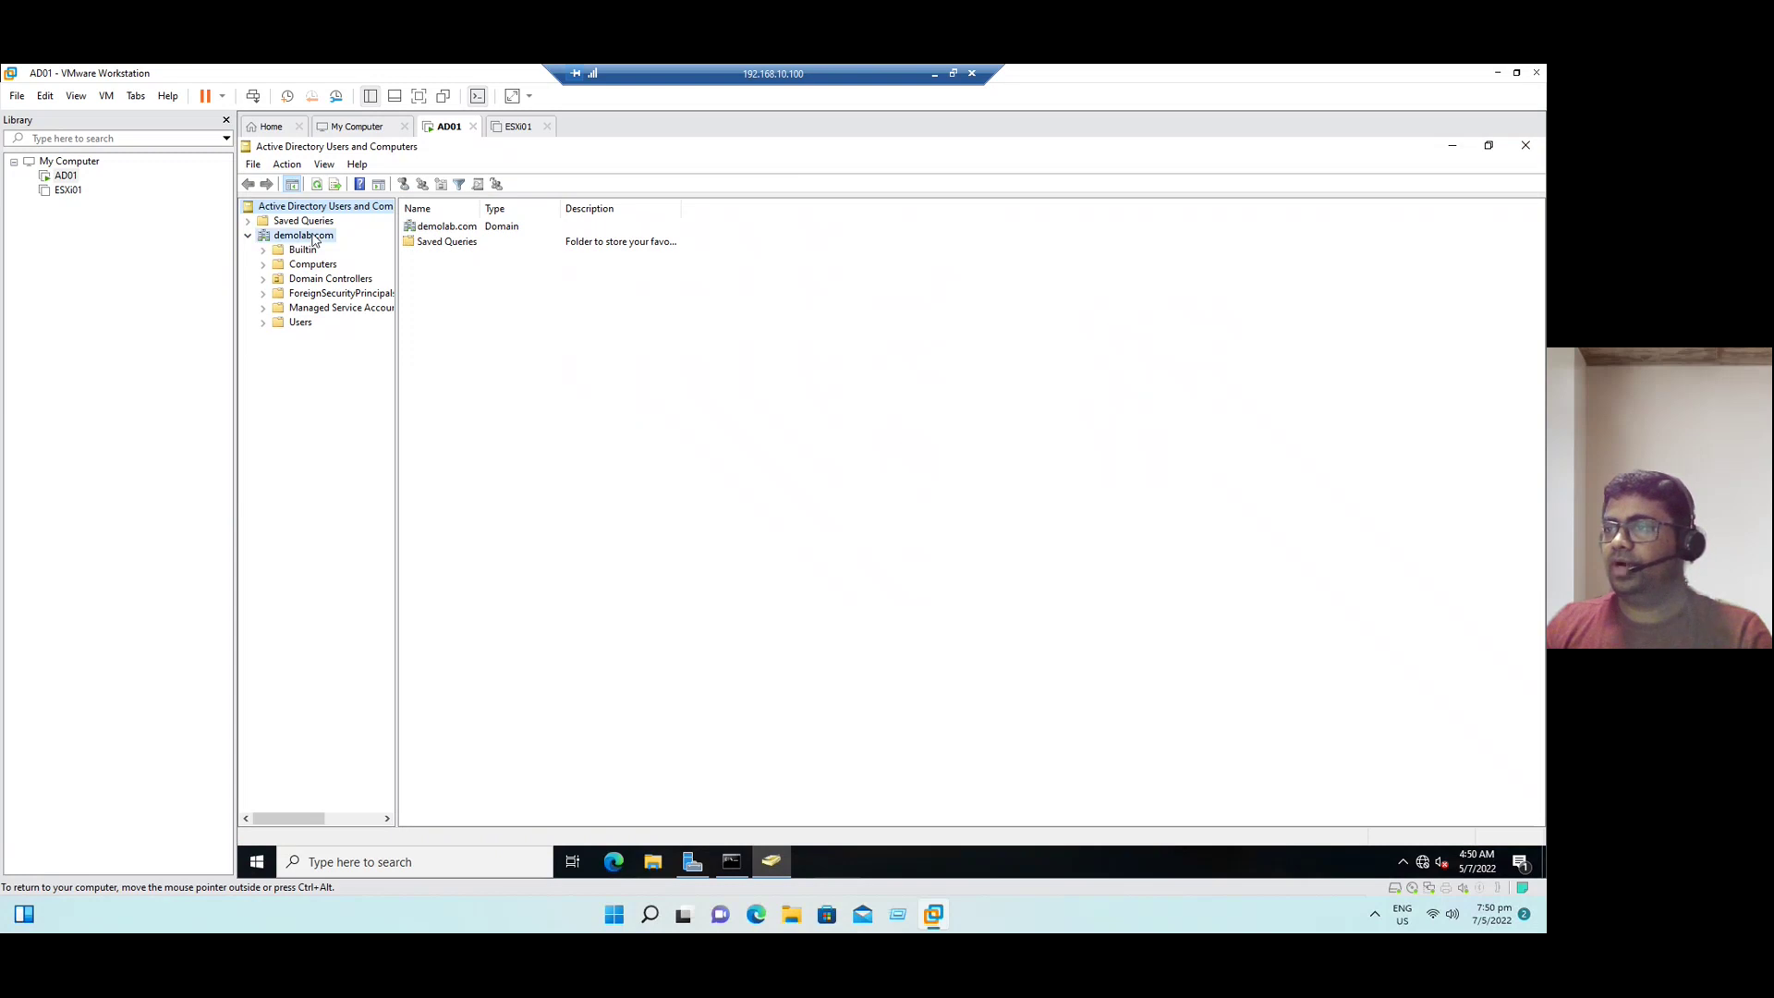
pyautogui.click(305, 236)
# Step: Open System Properties, confirm the full computer name AD01.demolab.com, and cancel
pyautogui.click(648, 866)
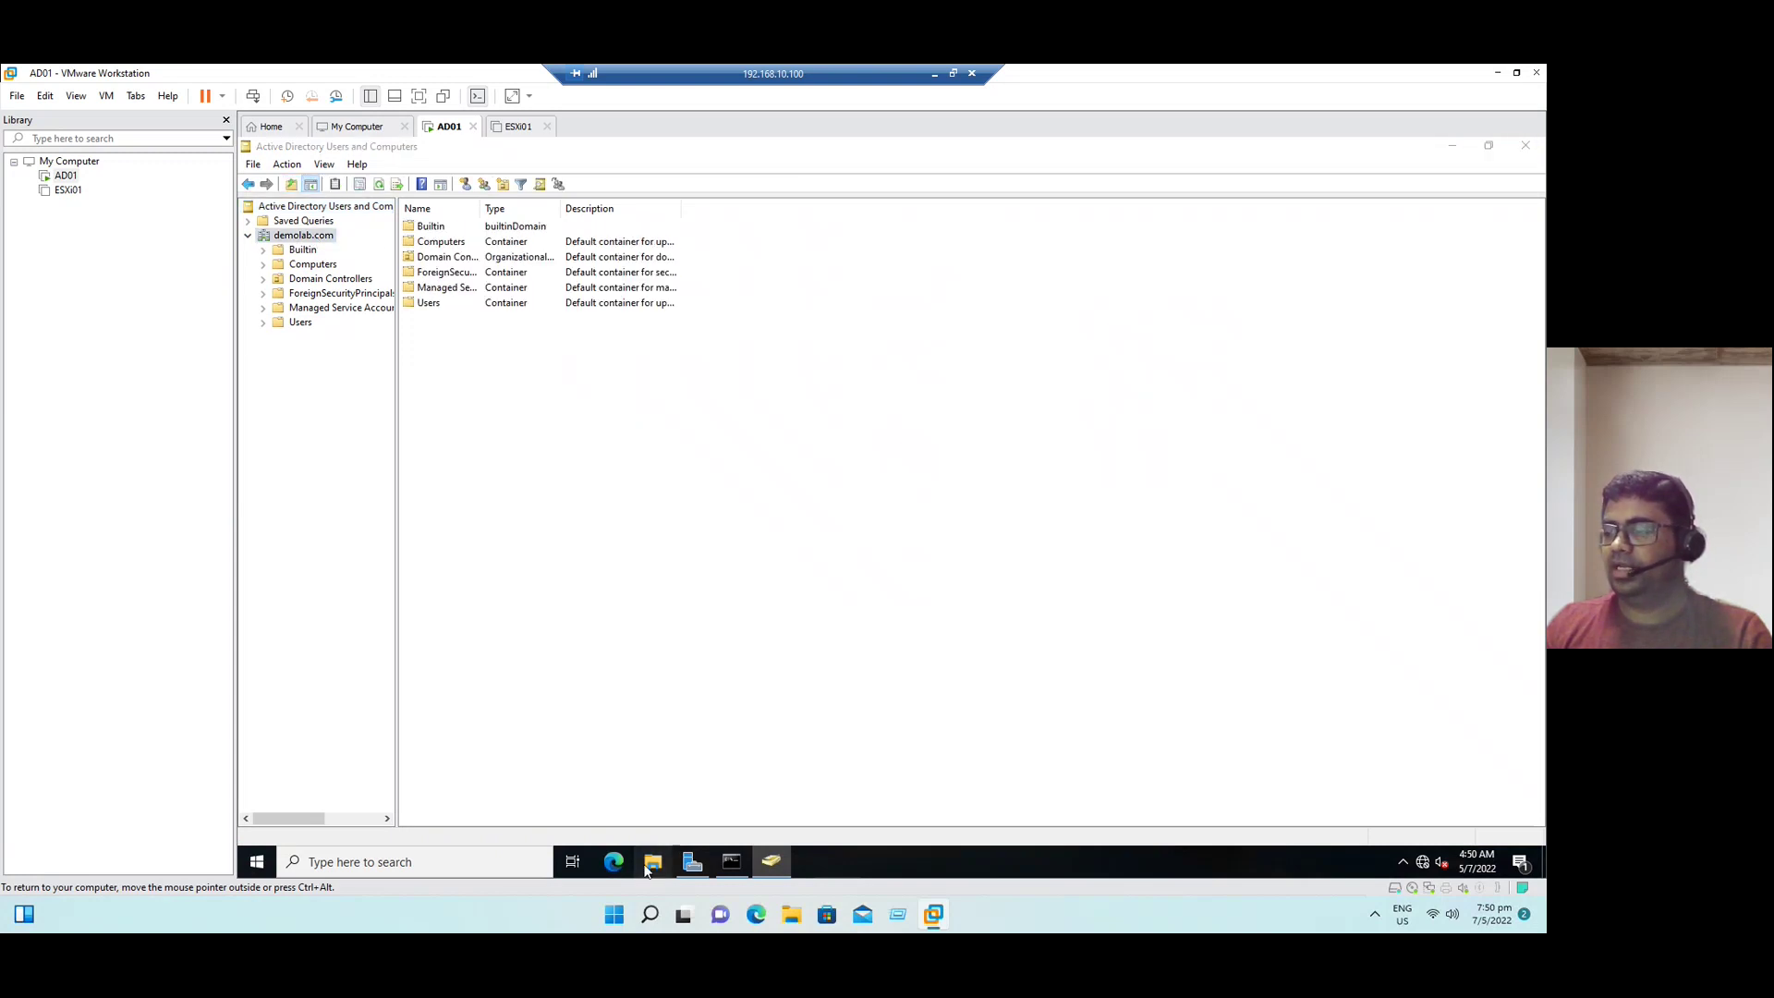
pyautogui.rightClick(490, 484)
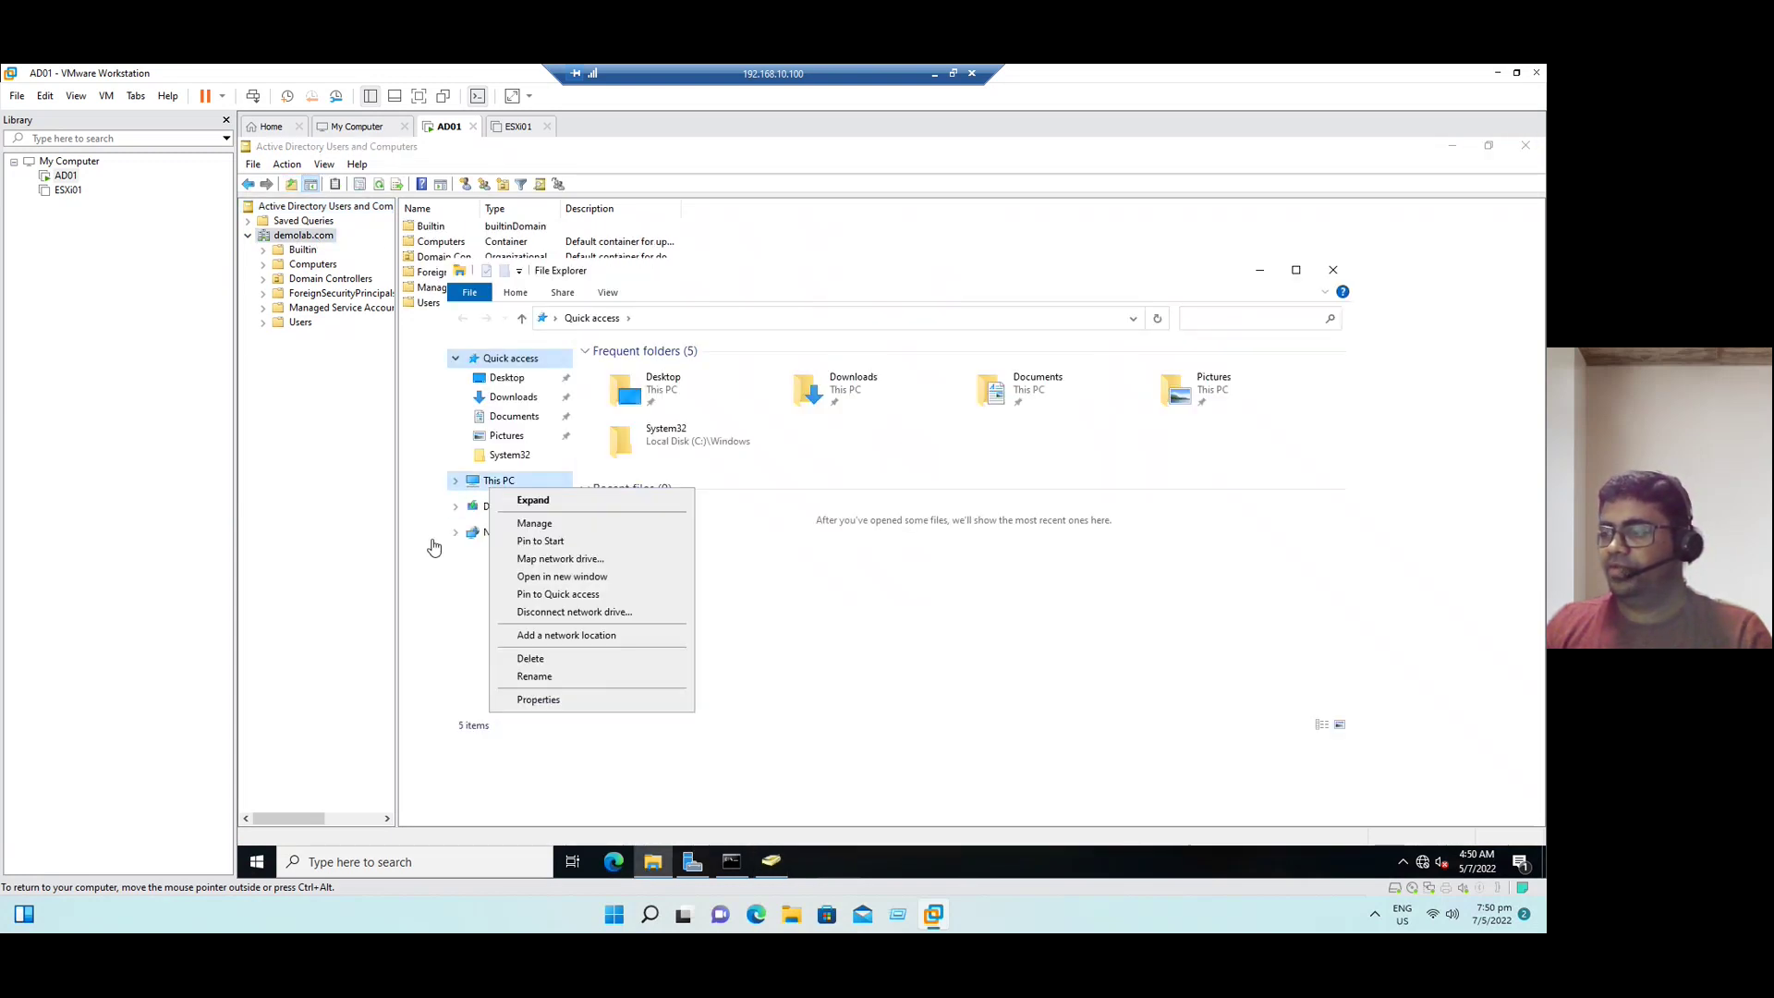
pyautogui.click(621, 771)
pyautogui.click(731, 861)
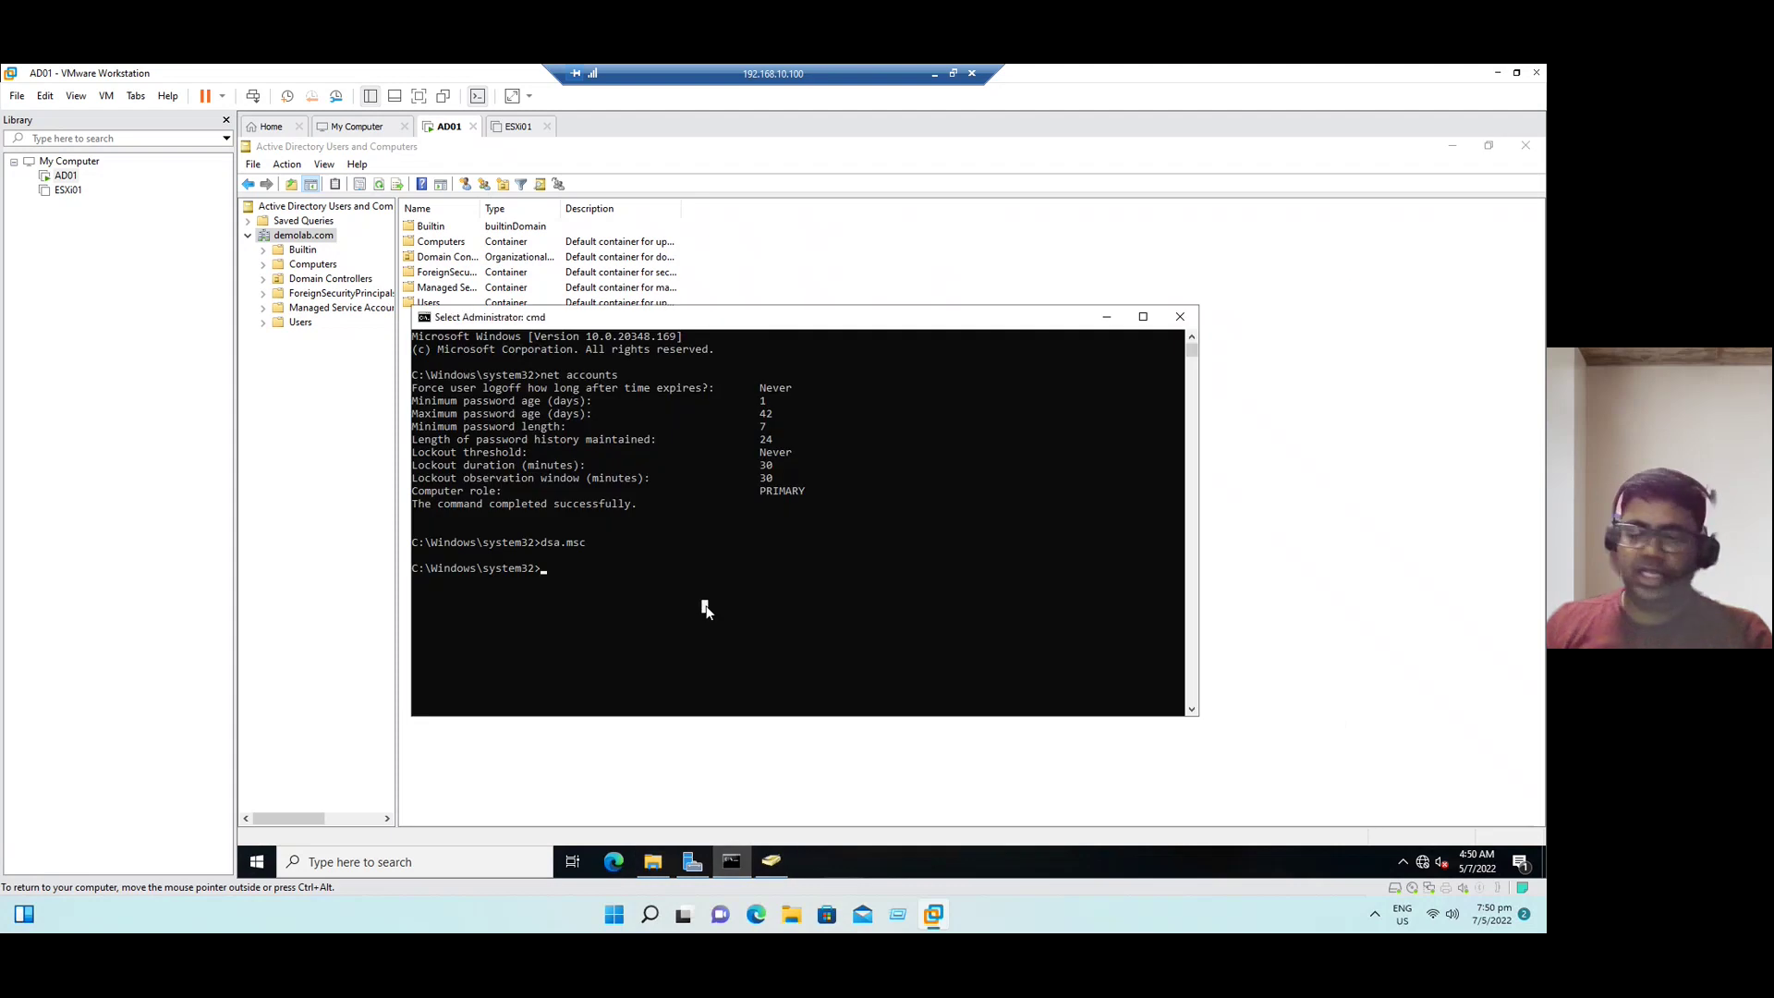
pyautogui.write('sdm.cpl')
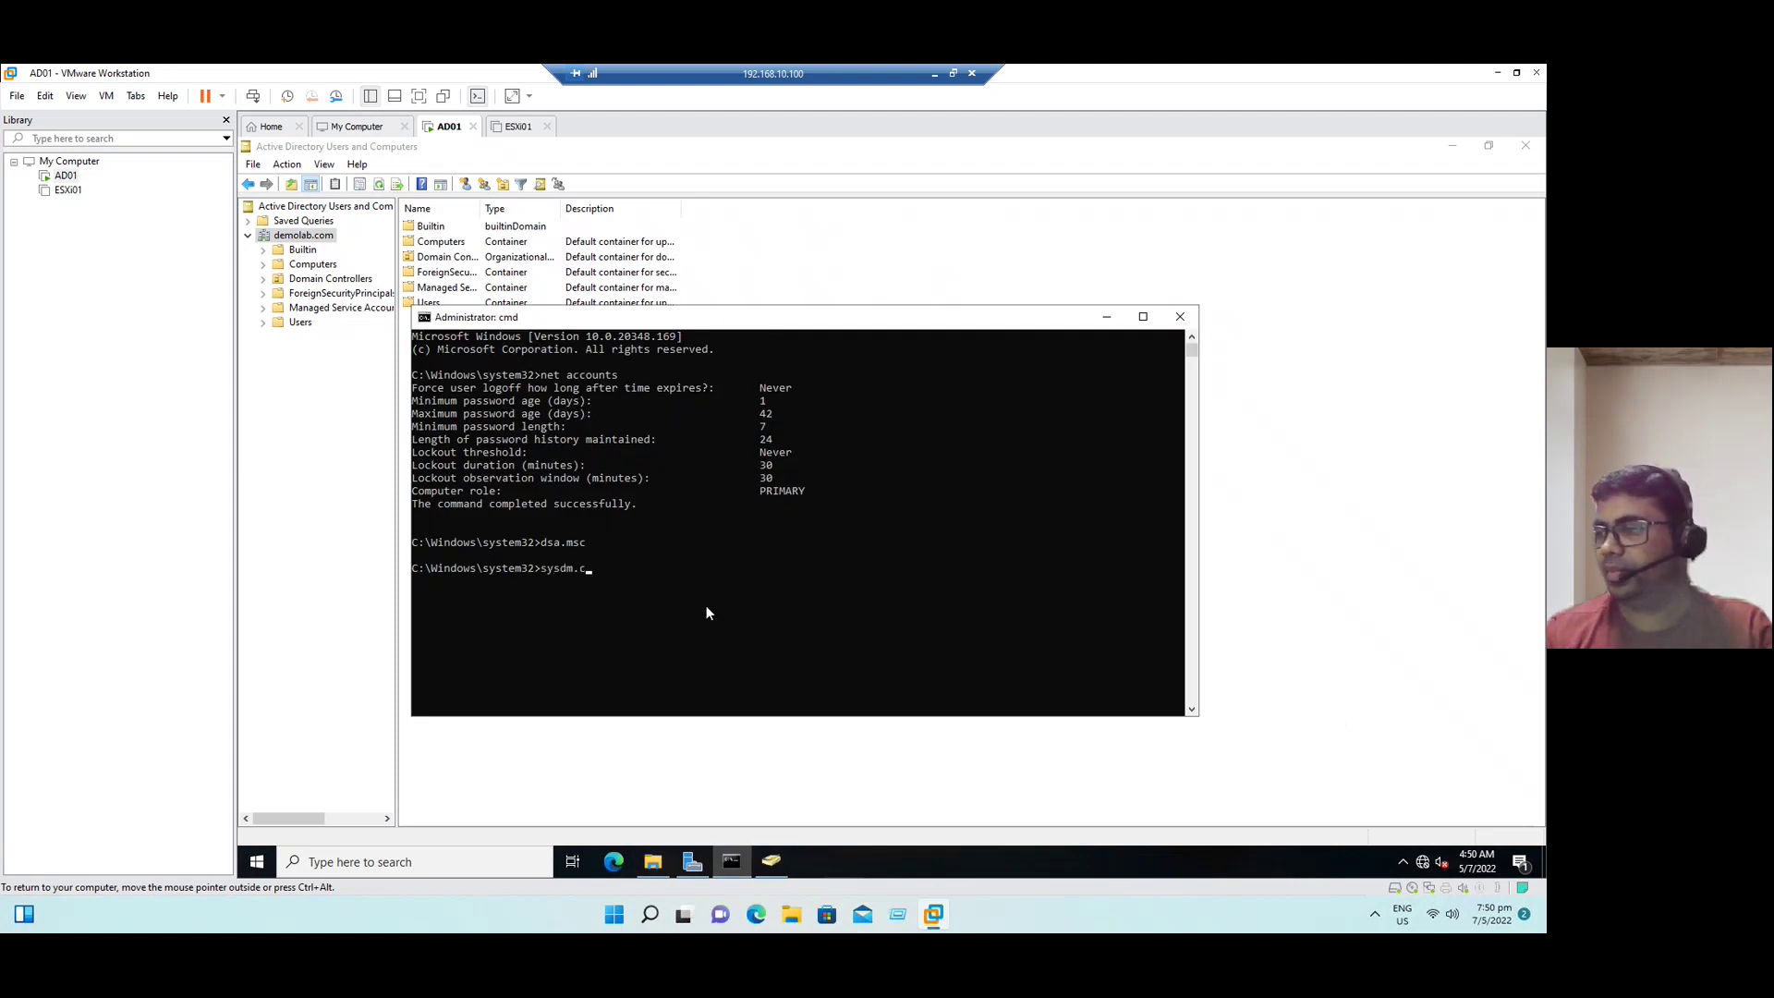
pyautogui.press('Return')
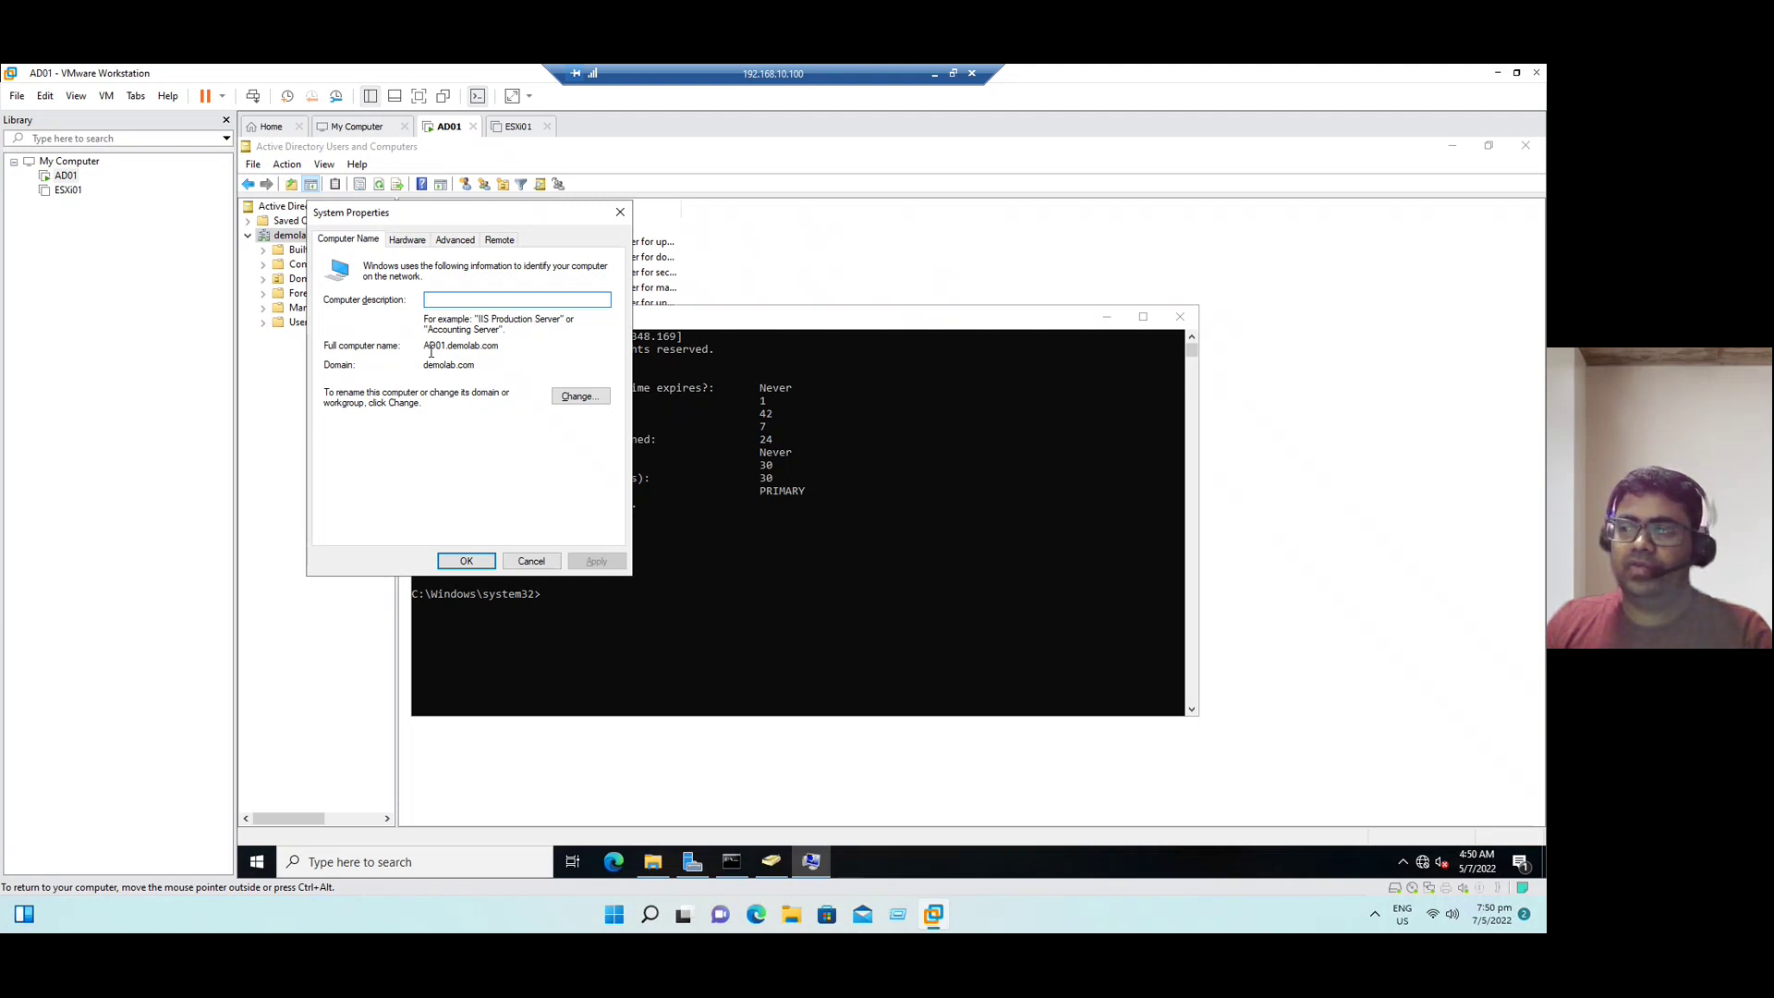
pyautogui.moveTo(430, 351); pyautogui.dragTo(503, 349)
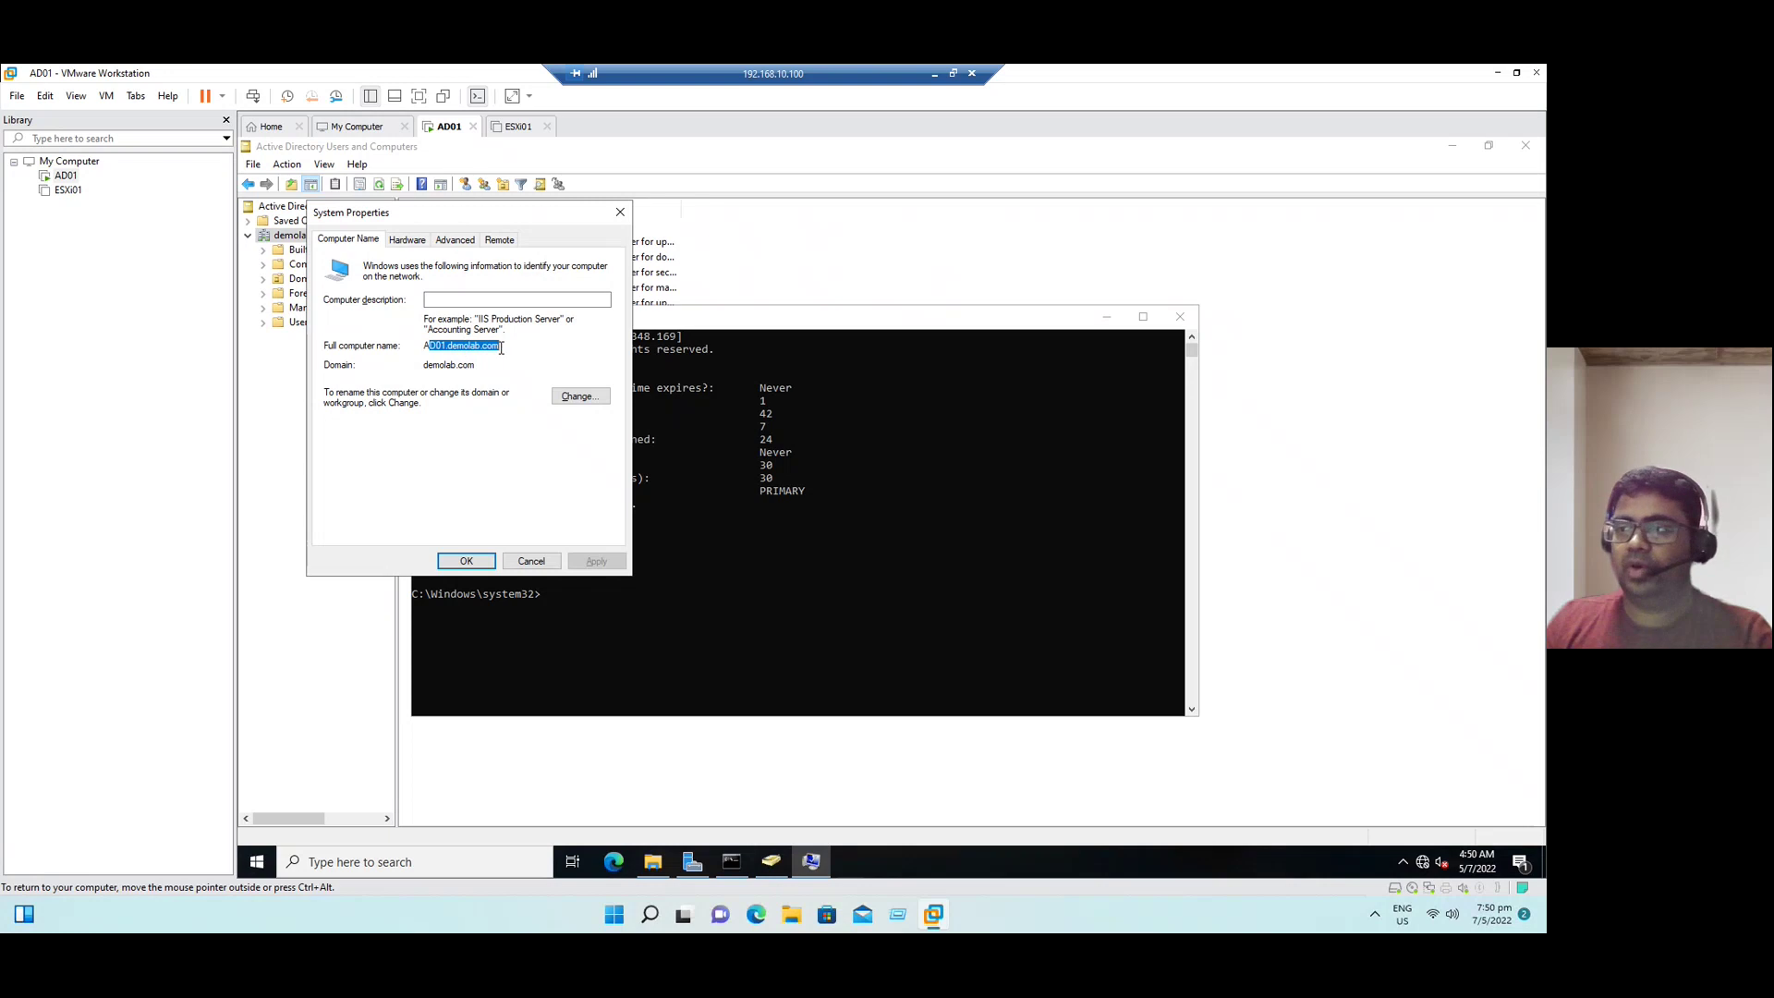
pyautogui.click(542, 566)
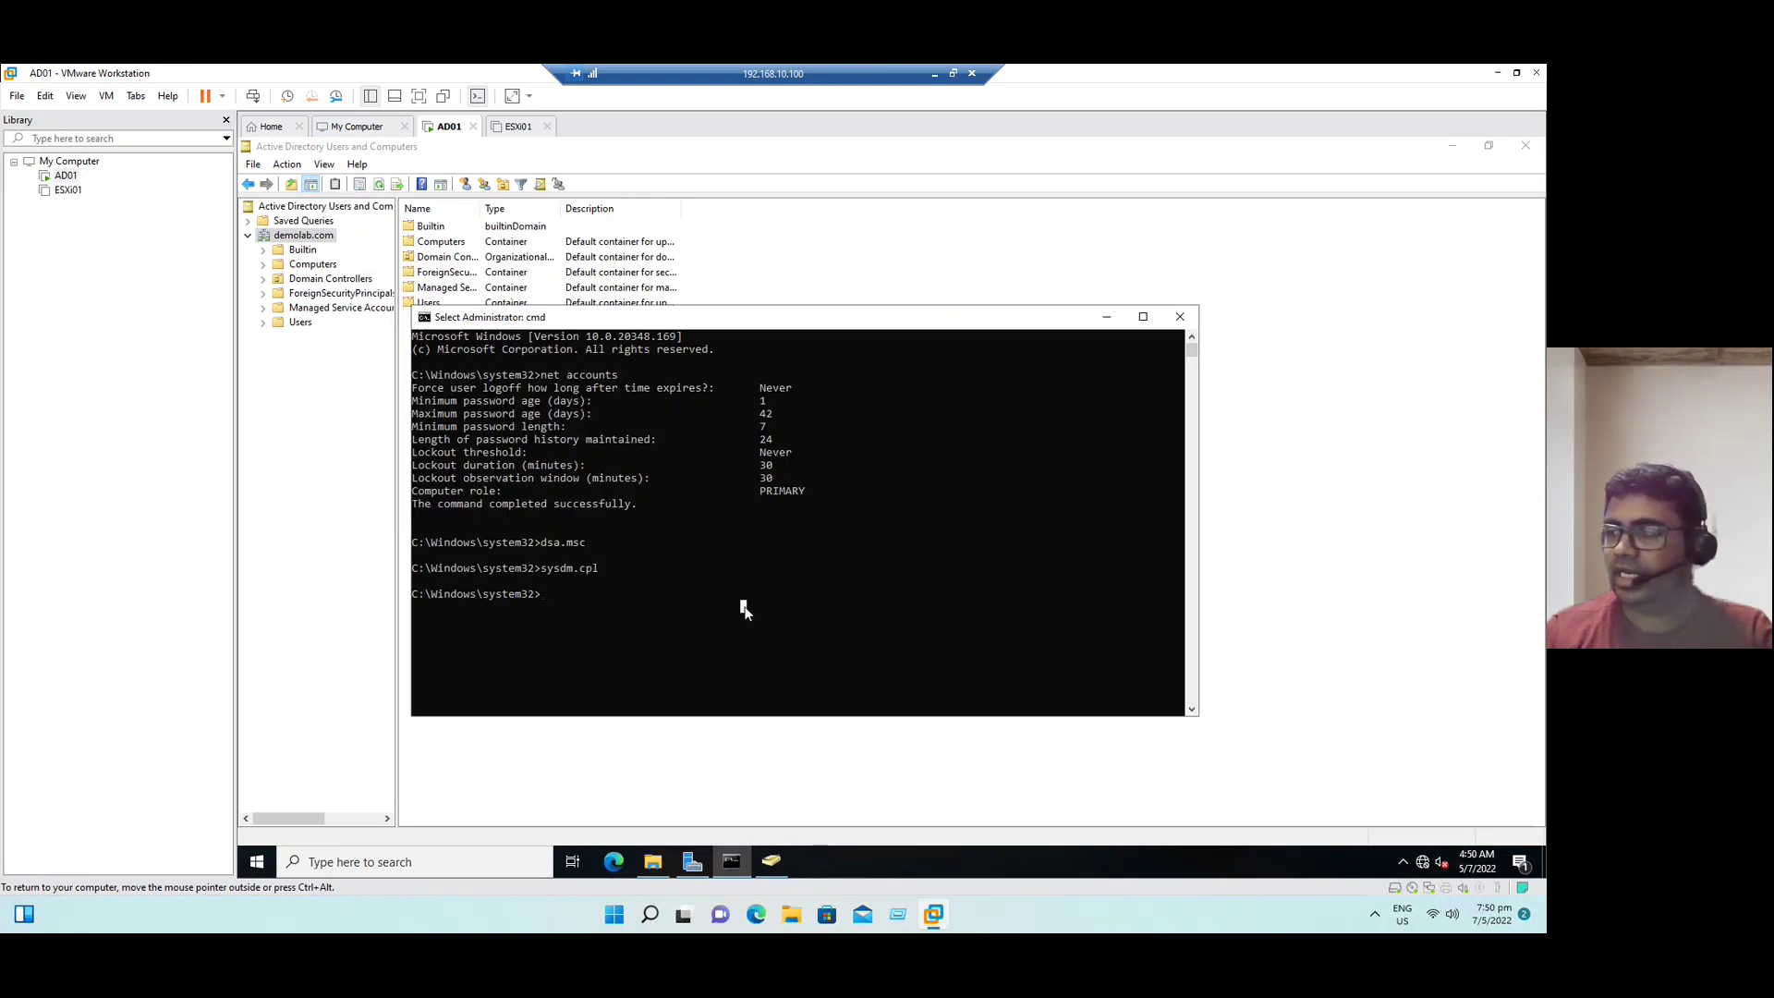
# Step: Launch DNS Manager with dnsmgmt.msc, maximize it and expand the AD01 server
pyautogui.write('dnsmgmt.msc')
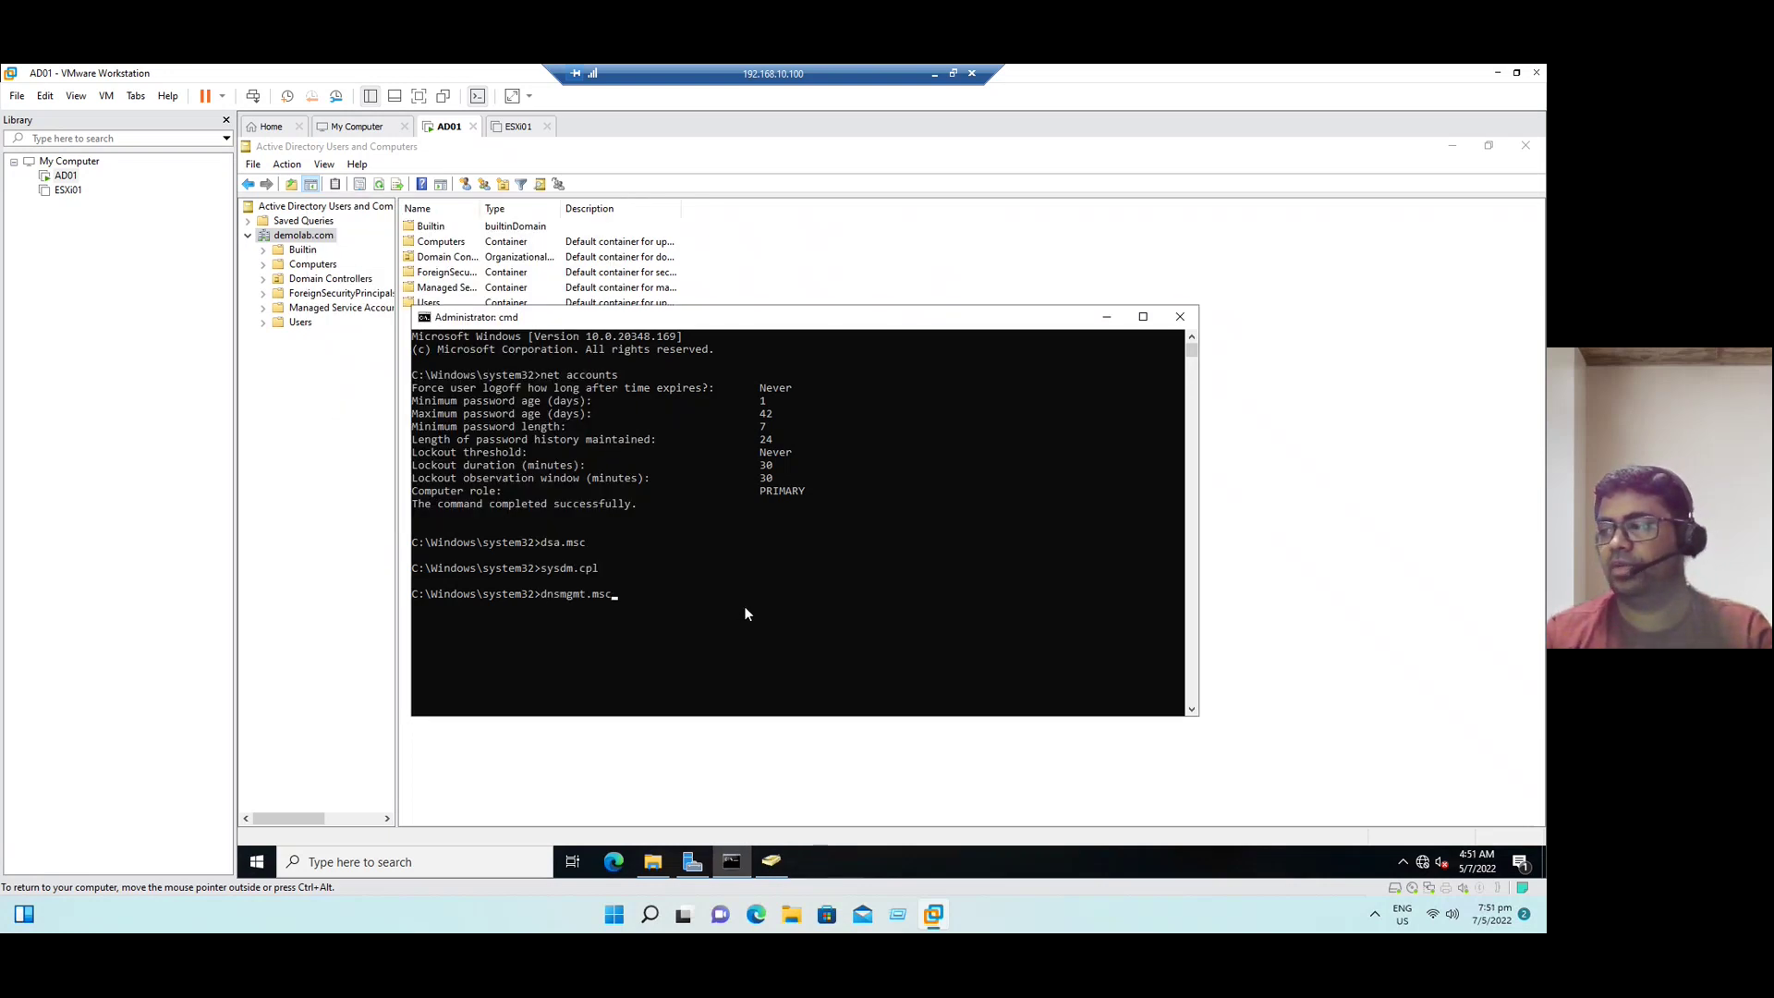
pyautogui.press('Return')
pyautogui.click(315, 266)
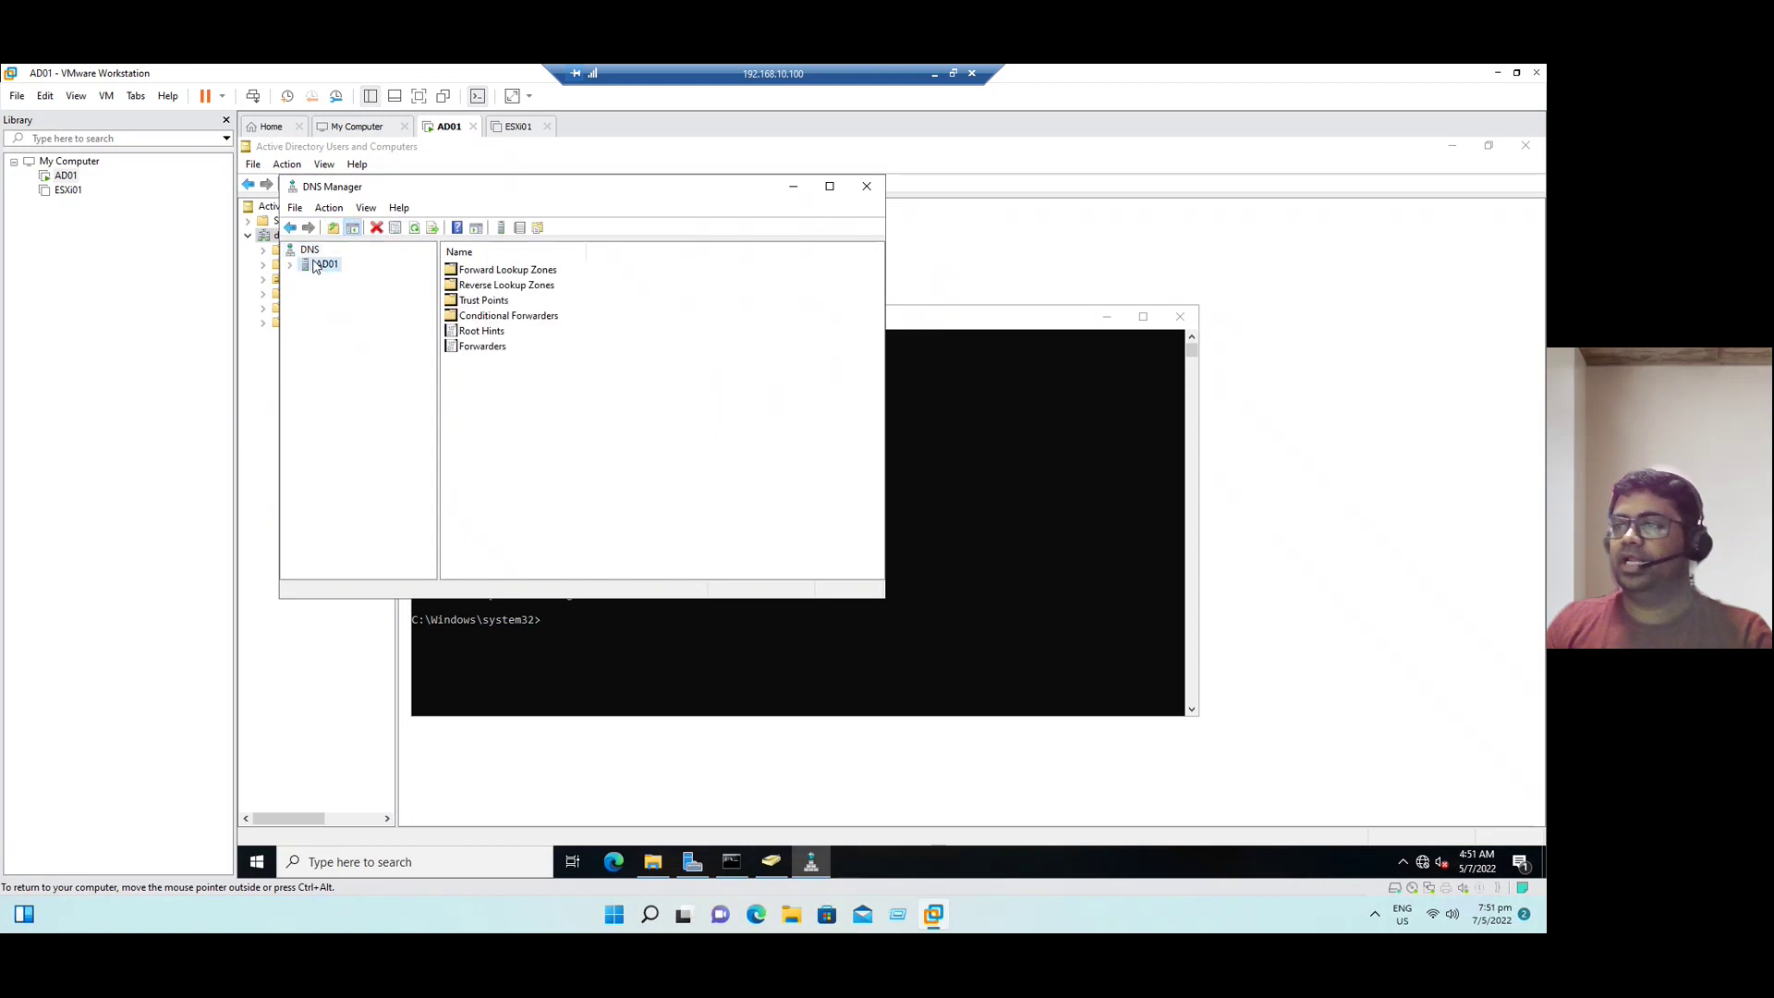
pyautogui.click(830, 186)
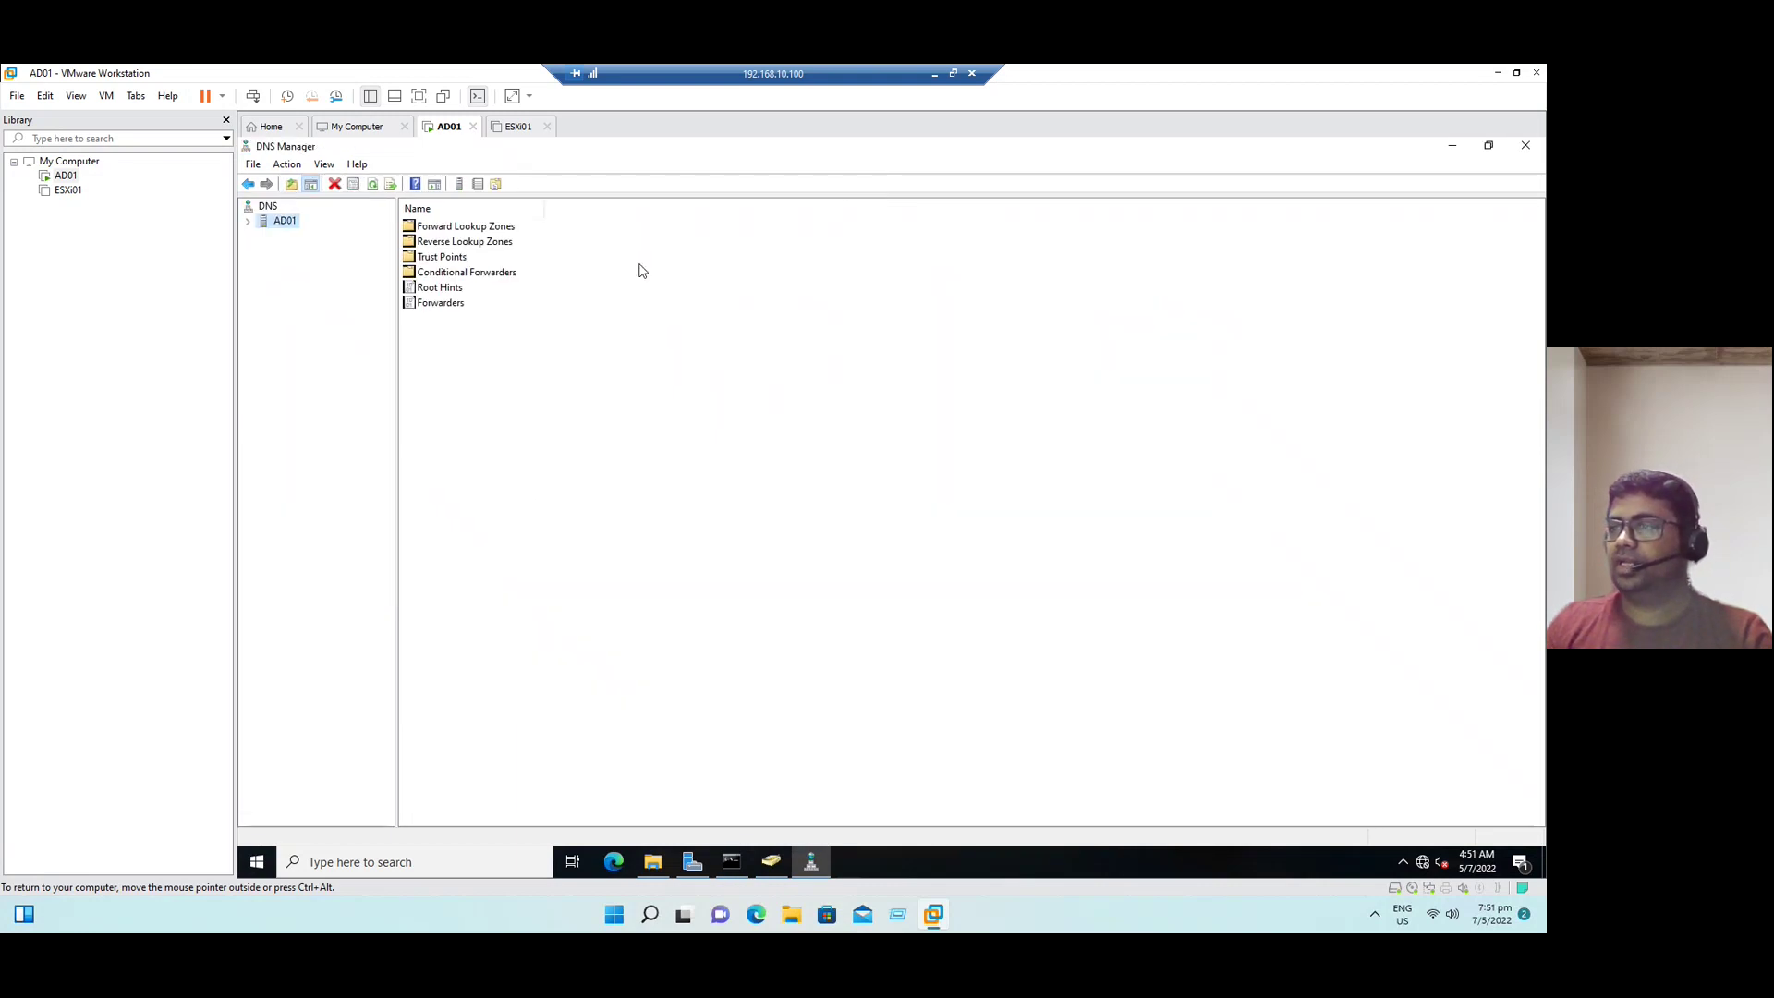
pyautogui.click(248, 220)
# Step: Browse the lookup zones and show demolab.com's records, including ad01 at 192.168.10.10
pyautogui.click(351, 235)
pyautogui.click(315, 251)
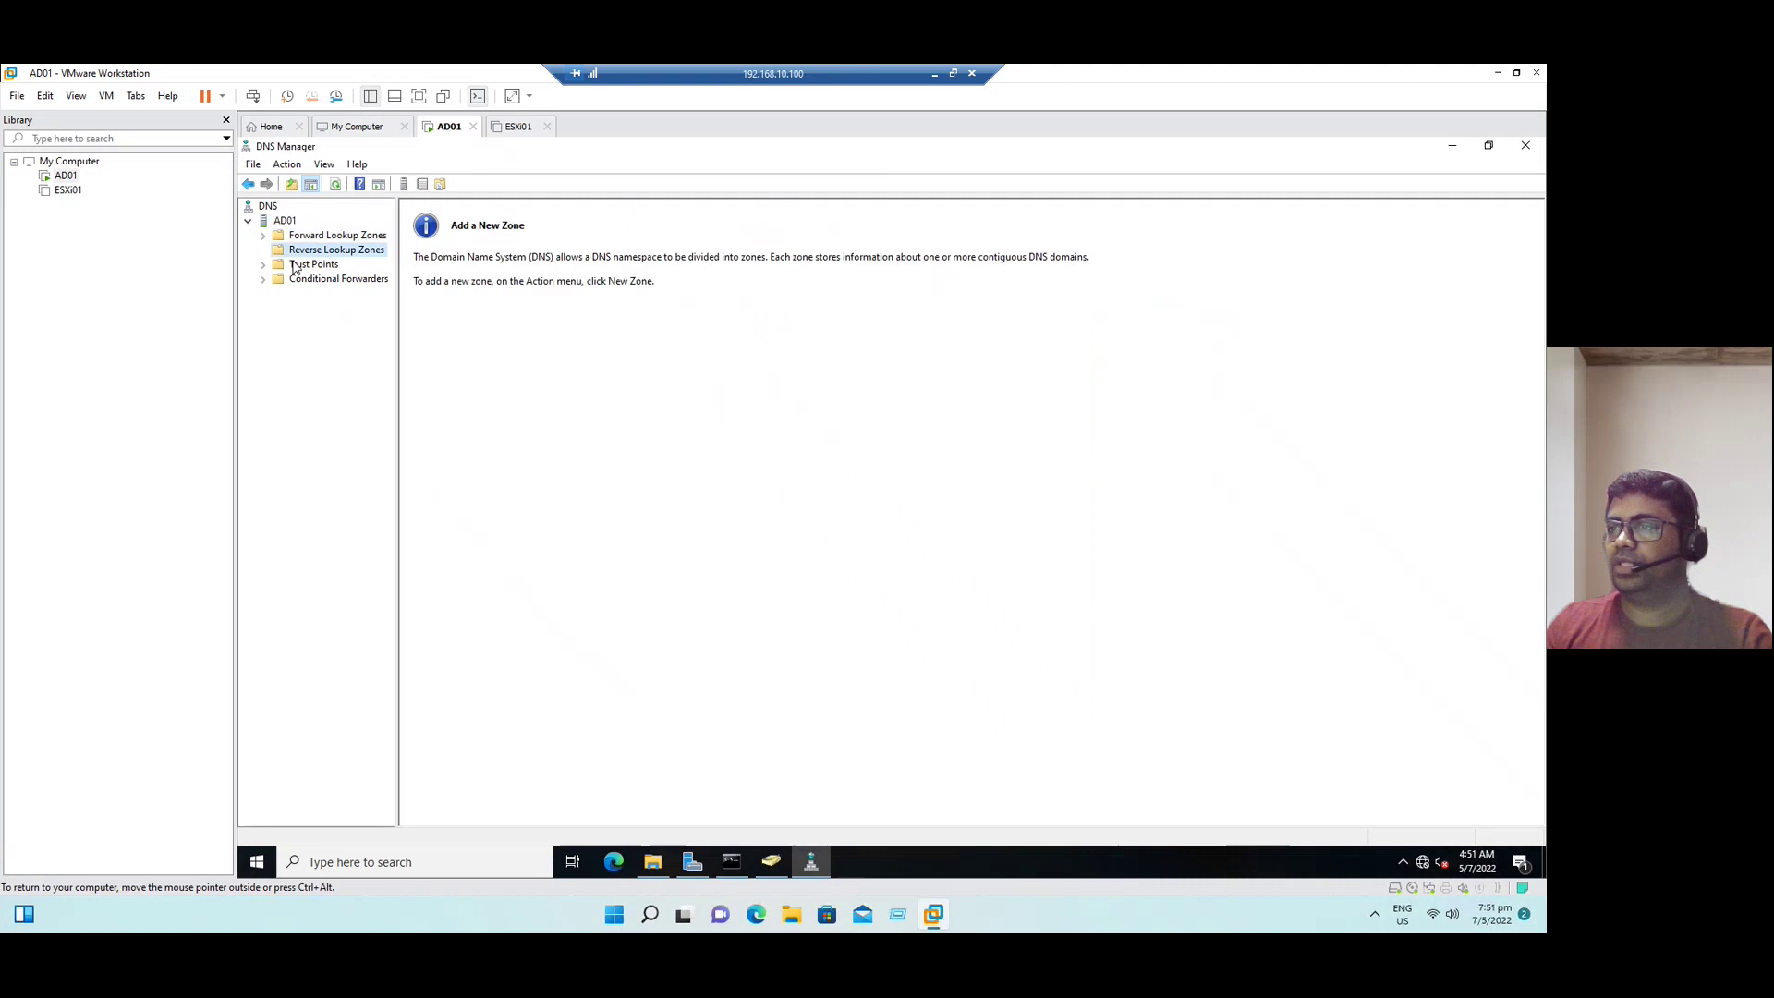
pyautogui.click(264, 235)
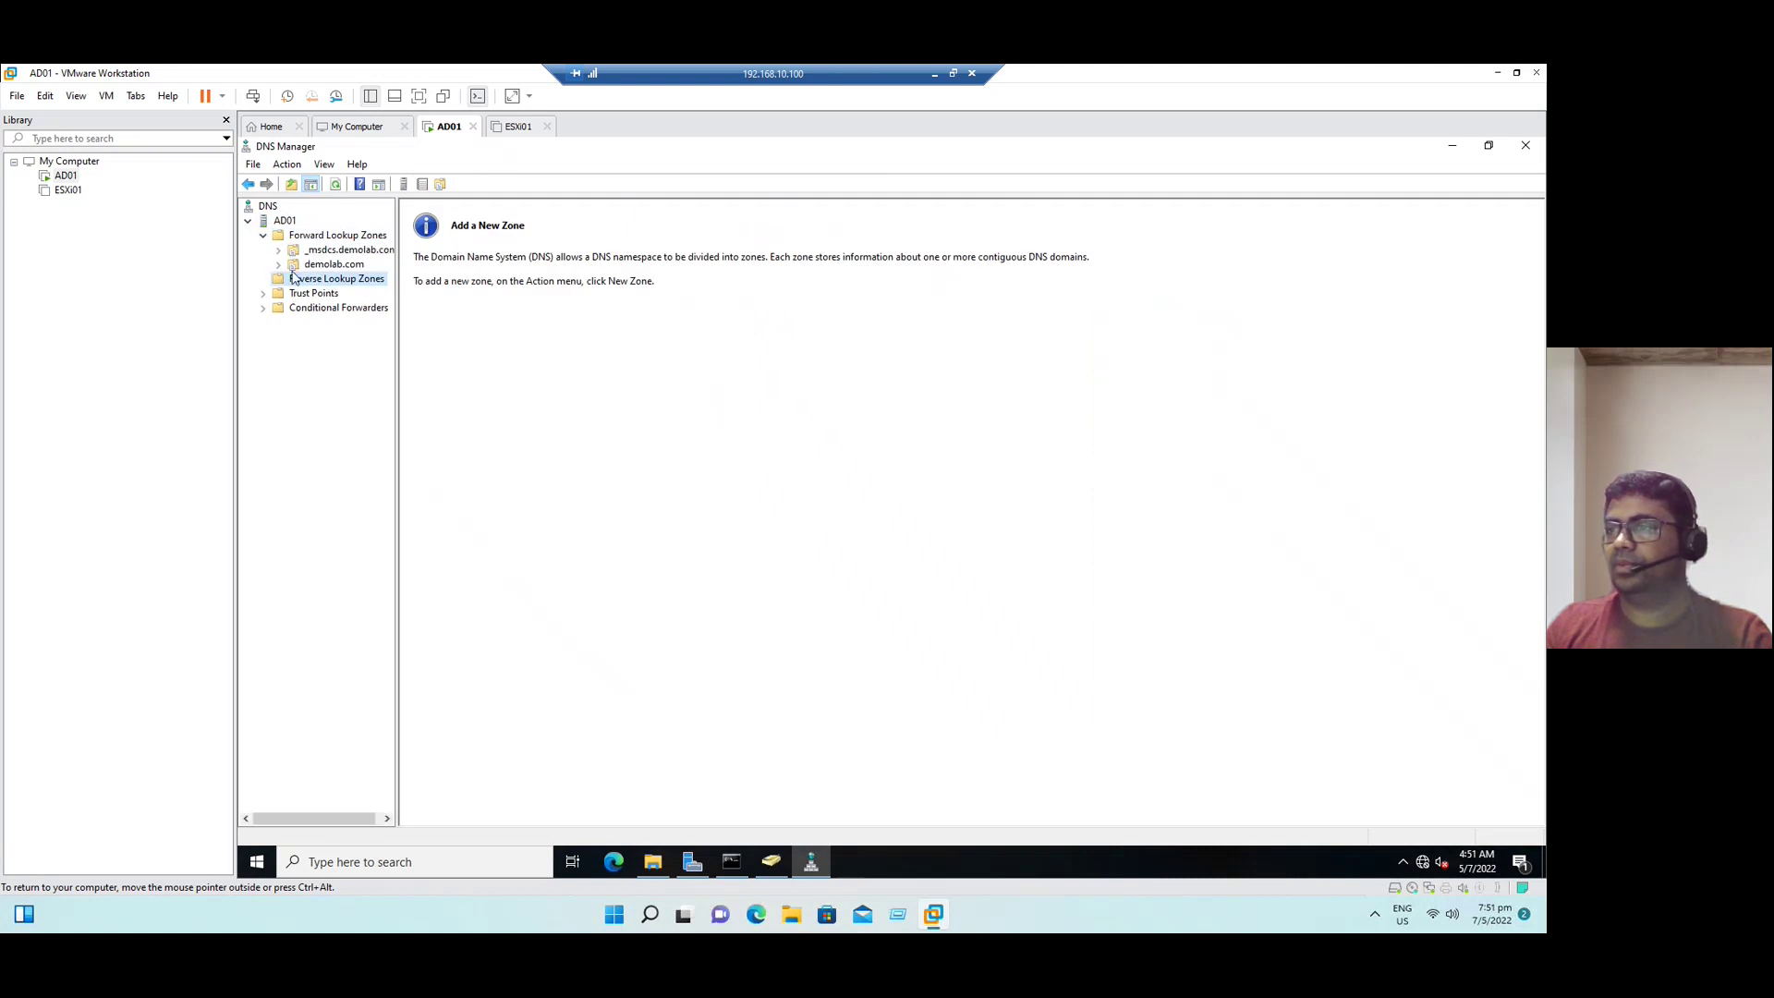
pyautogui.doubleClick(292, 265)
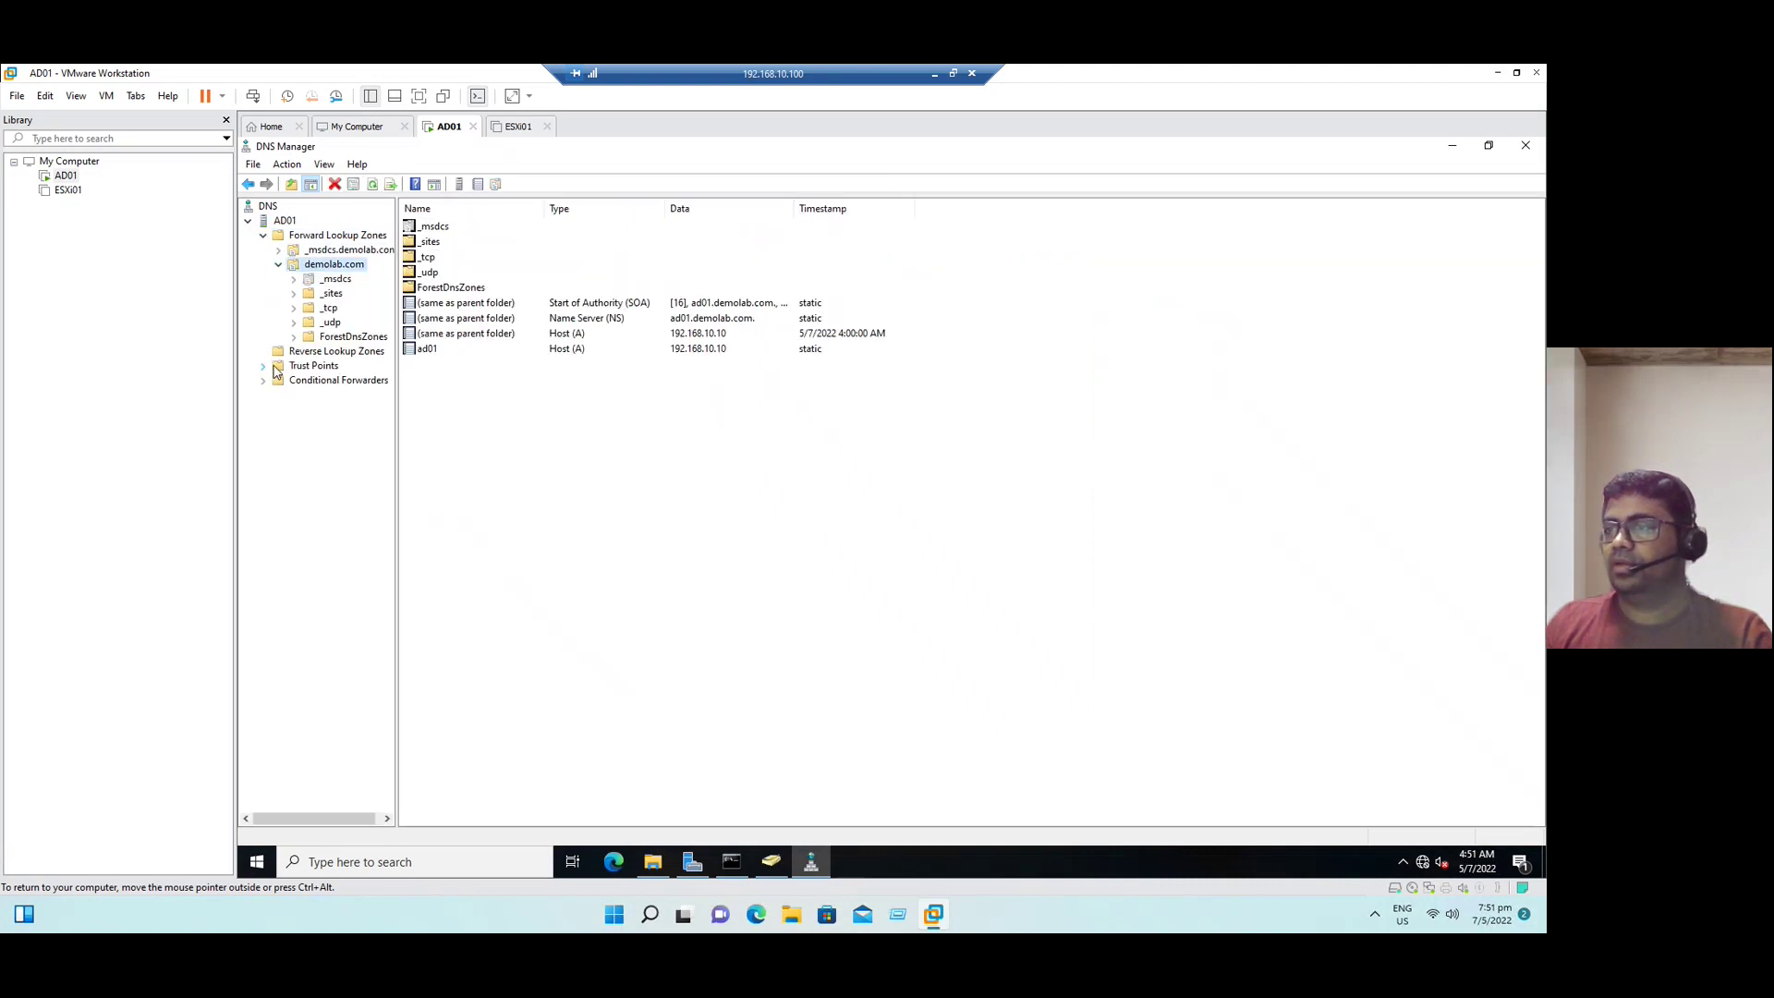
pyautogui.click(283, 353)
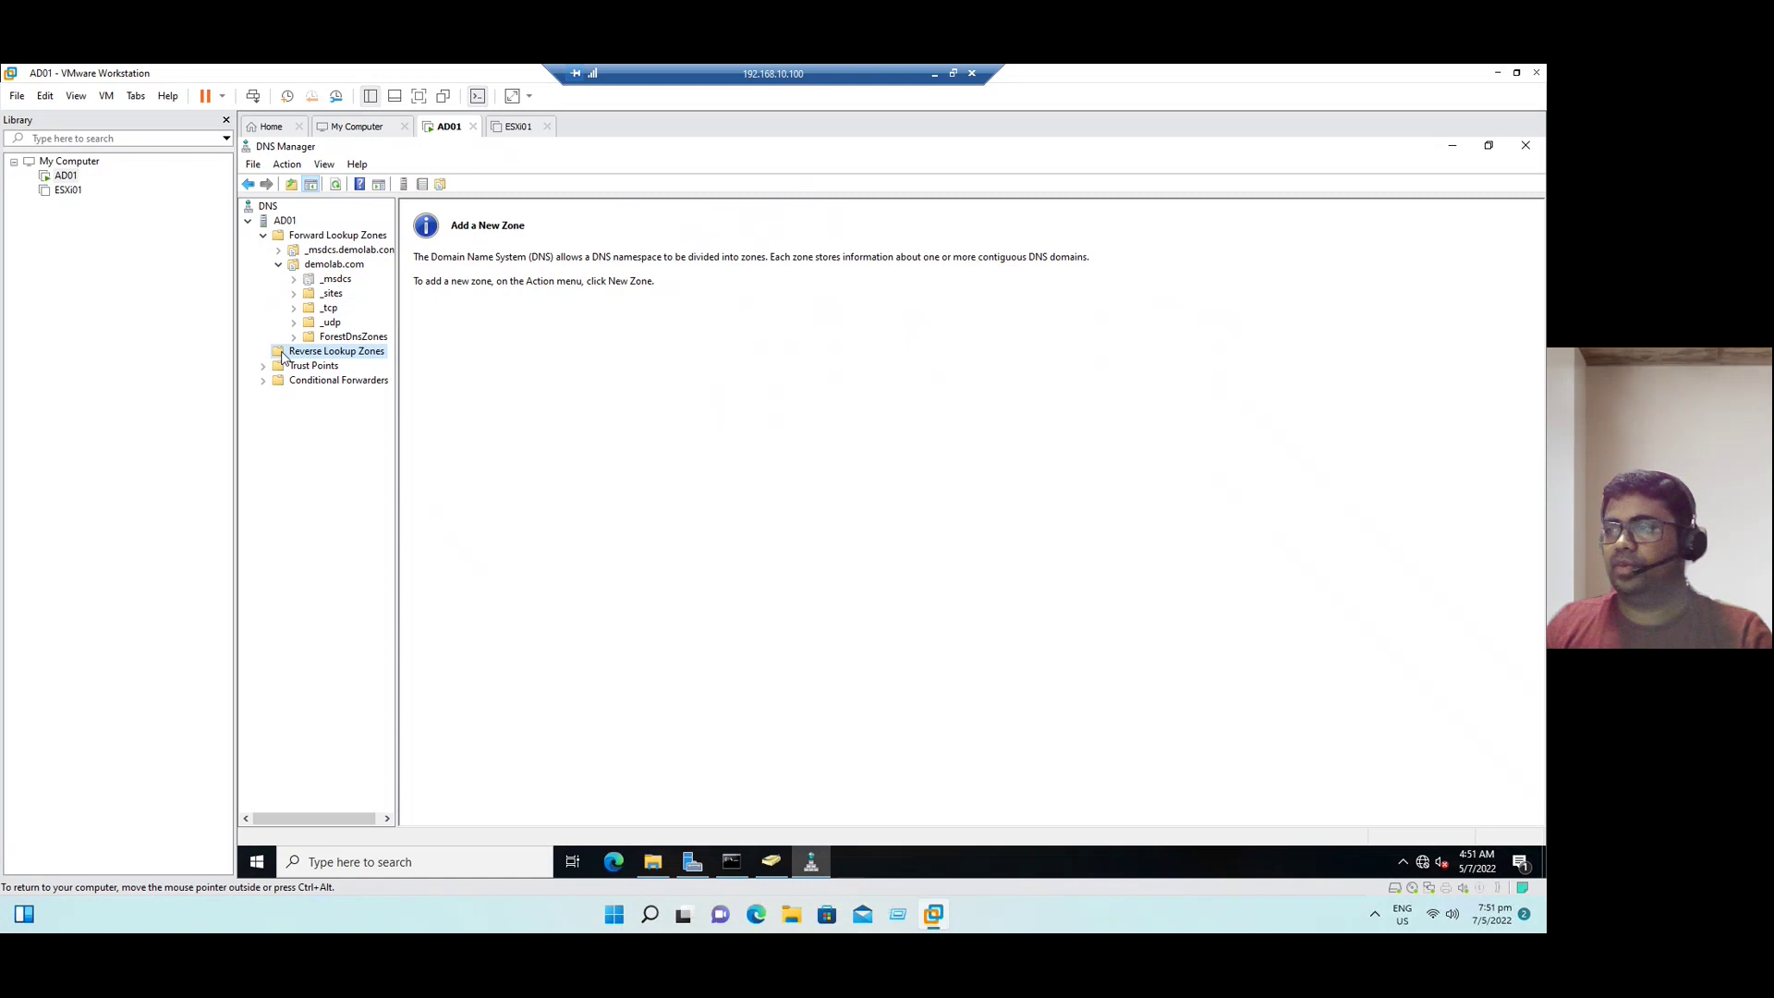
pyautogui.click(336, 266)
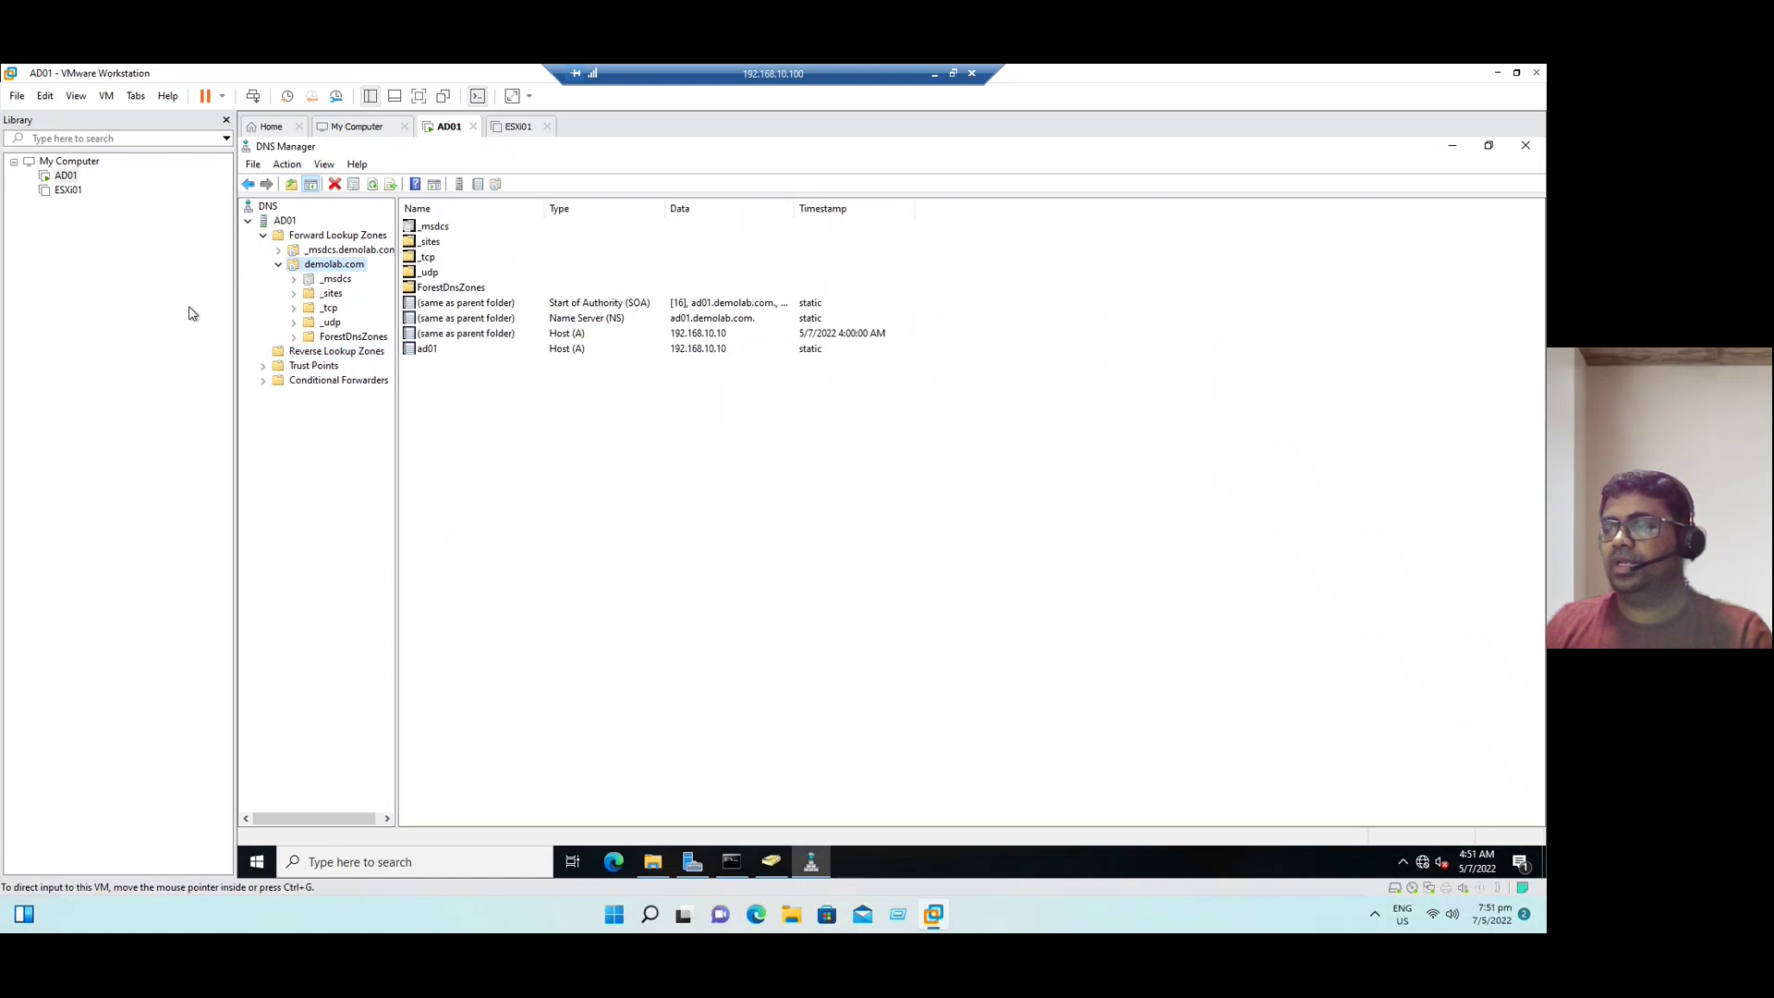
pyautogui.rightClick(329, 267)
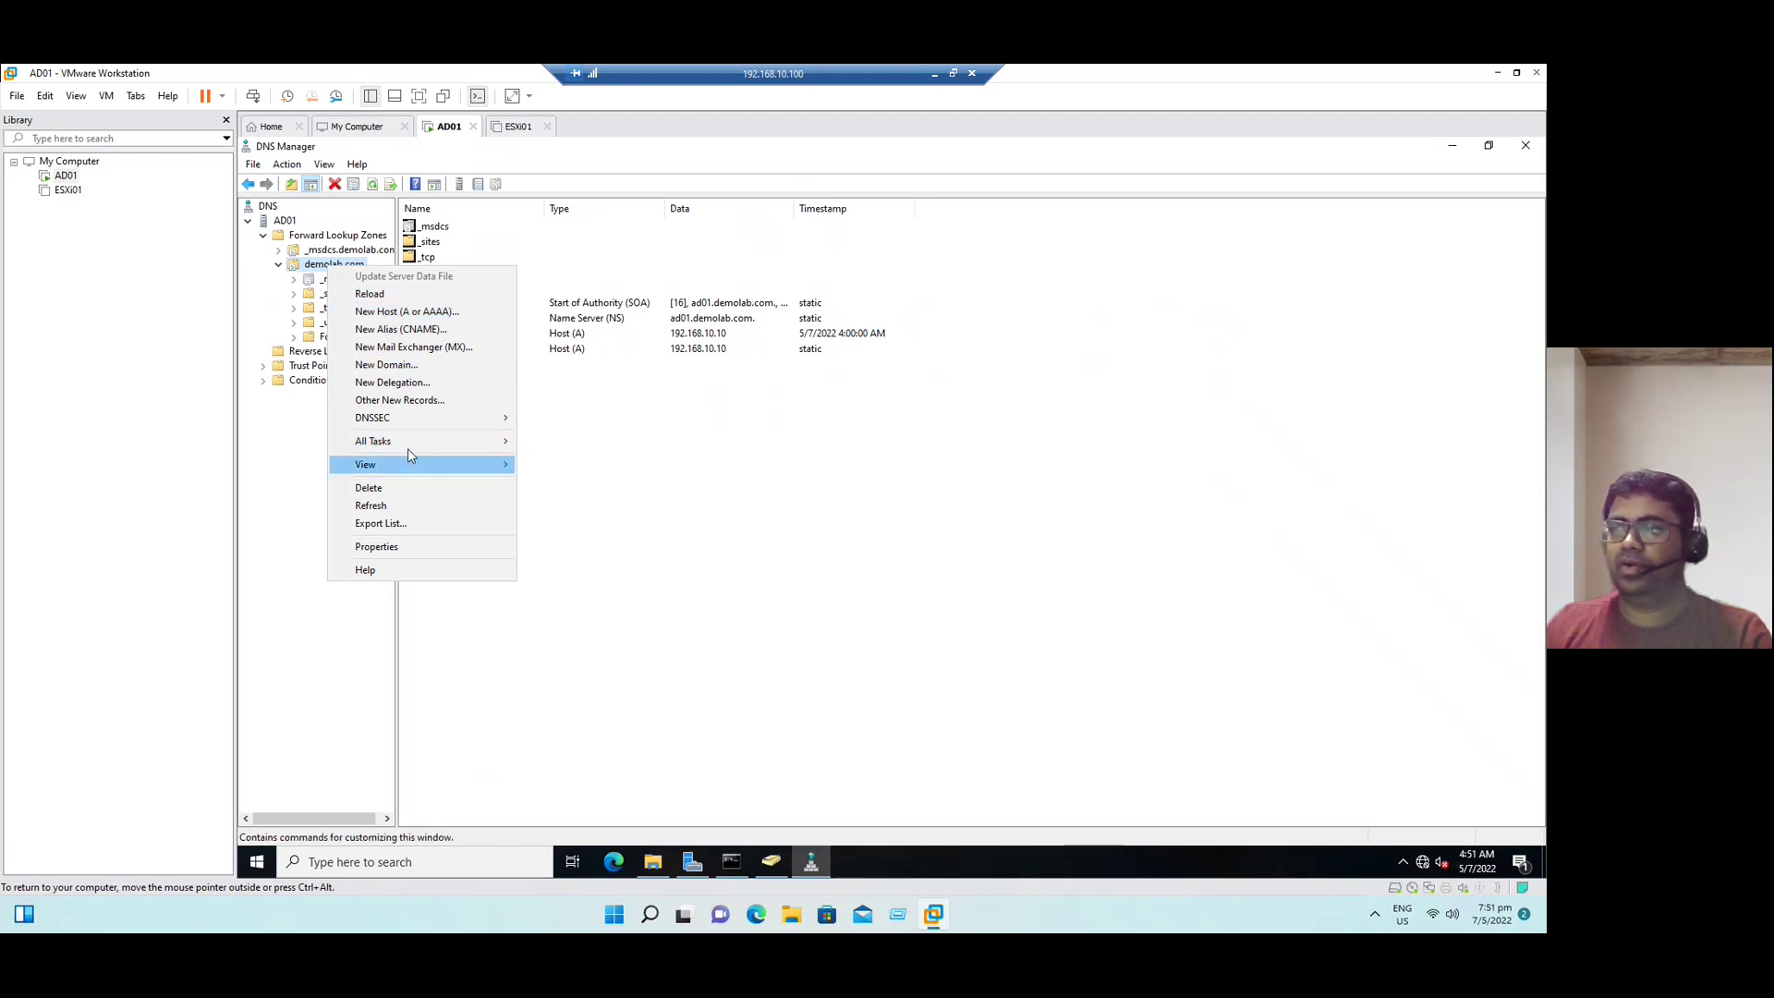
# Step: Return to ADUC, select demolab.com's Users container, and browse its New options without creating anything
pyautogui.click(778, 801)
pyautogui.click(771, 861)
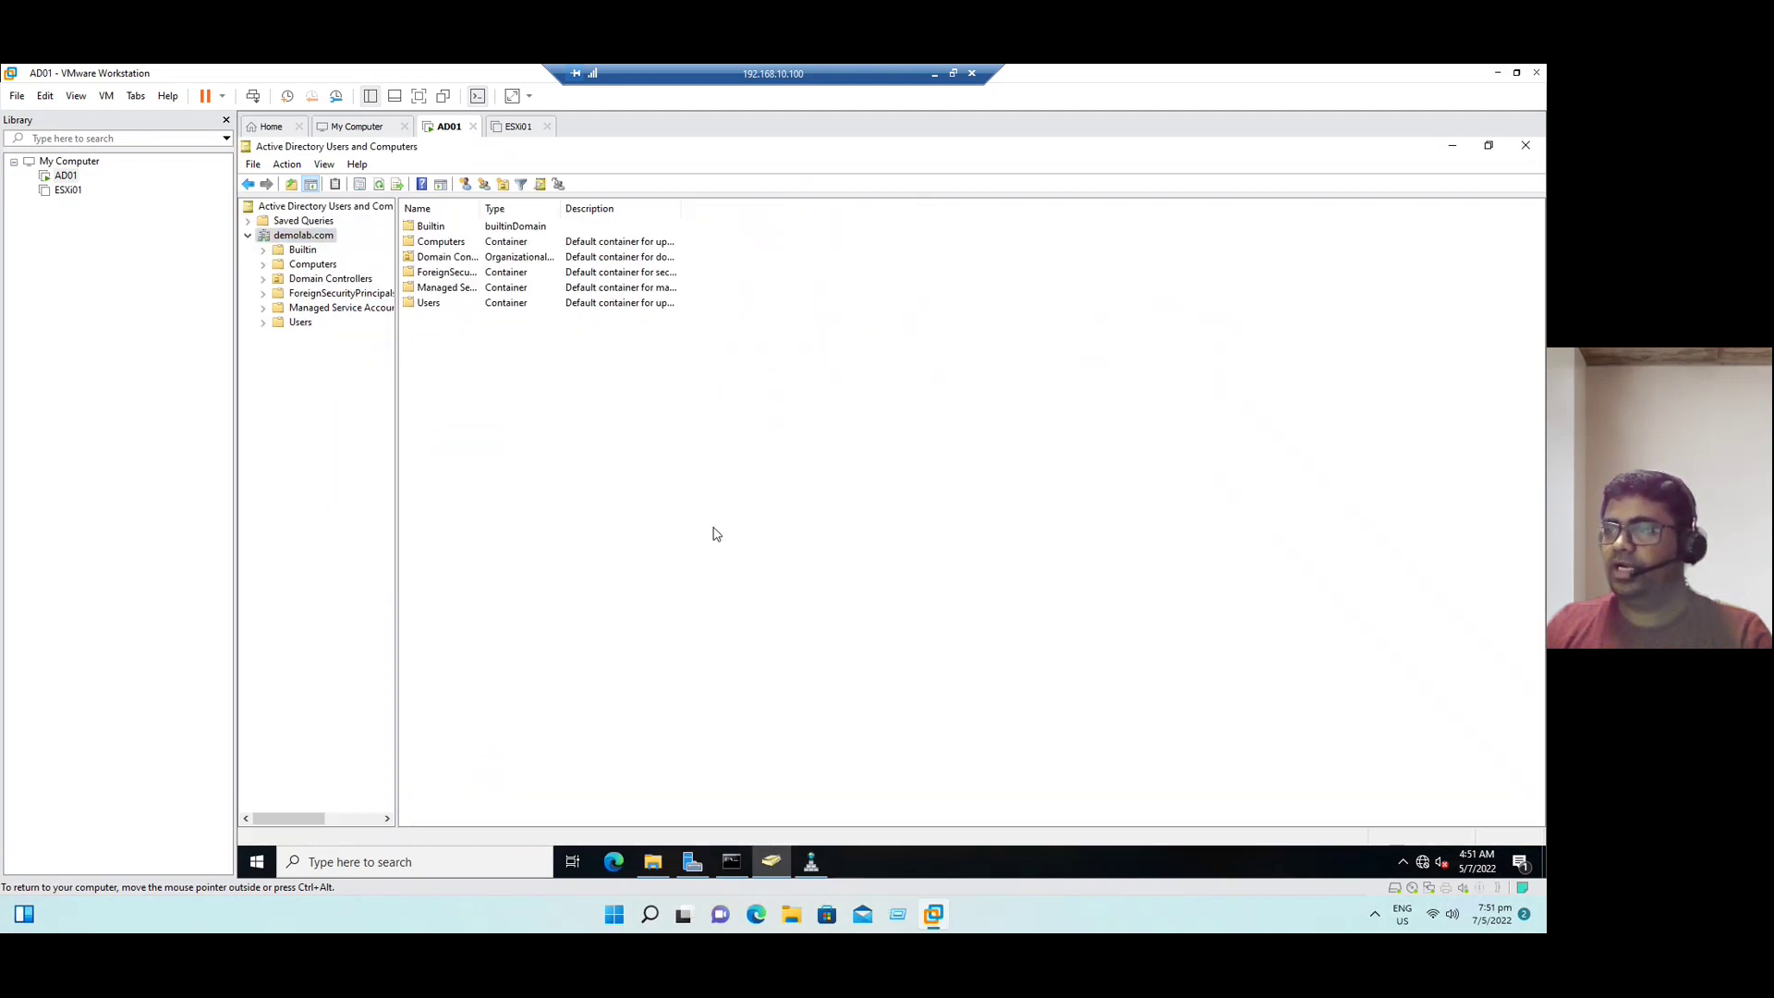
pyautogui.click(303, 327)
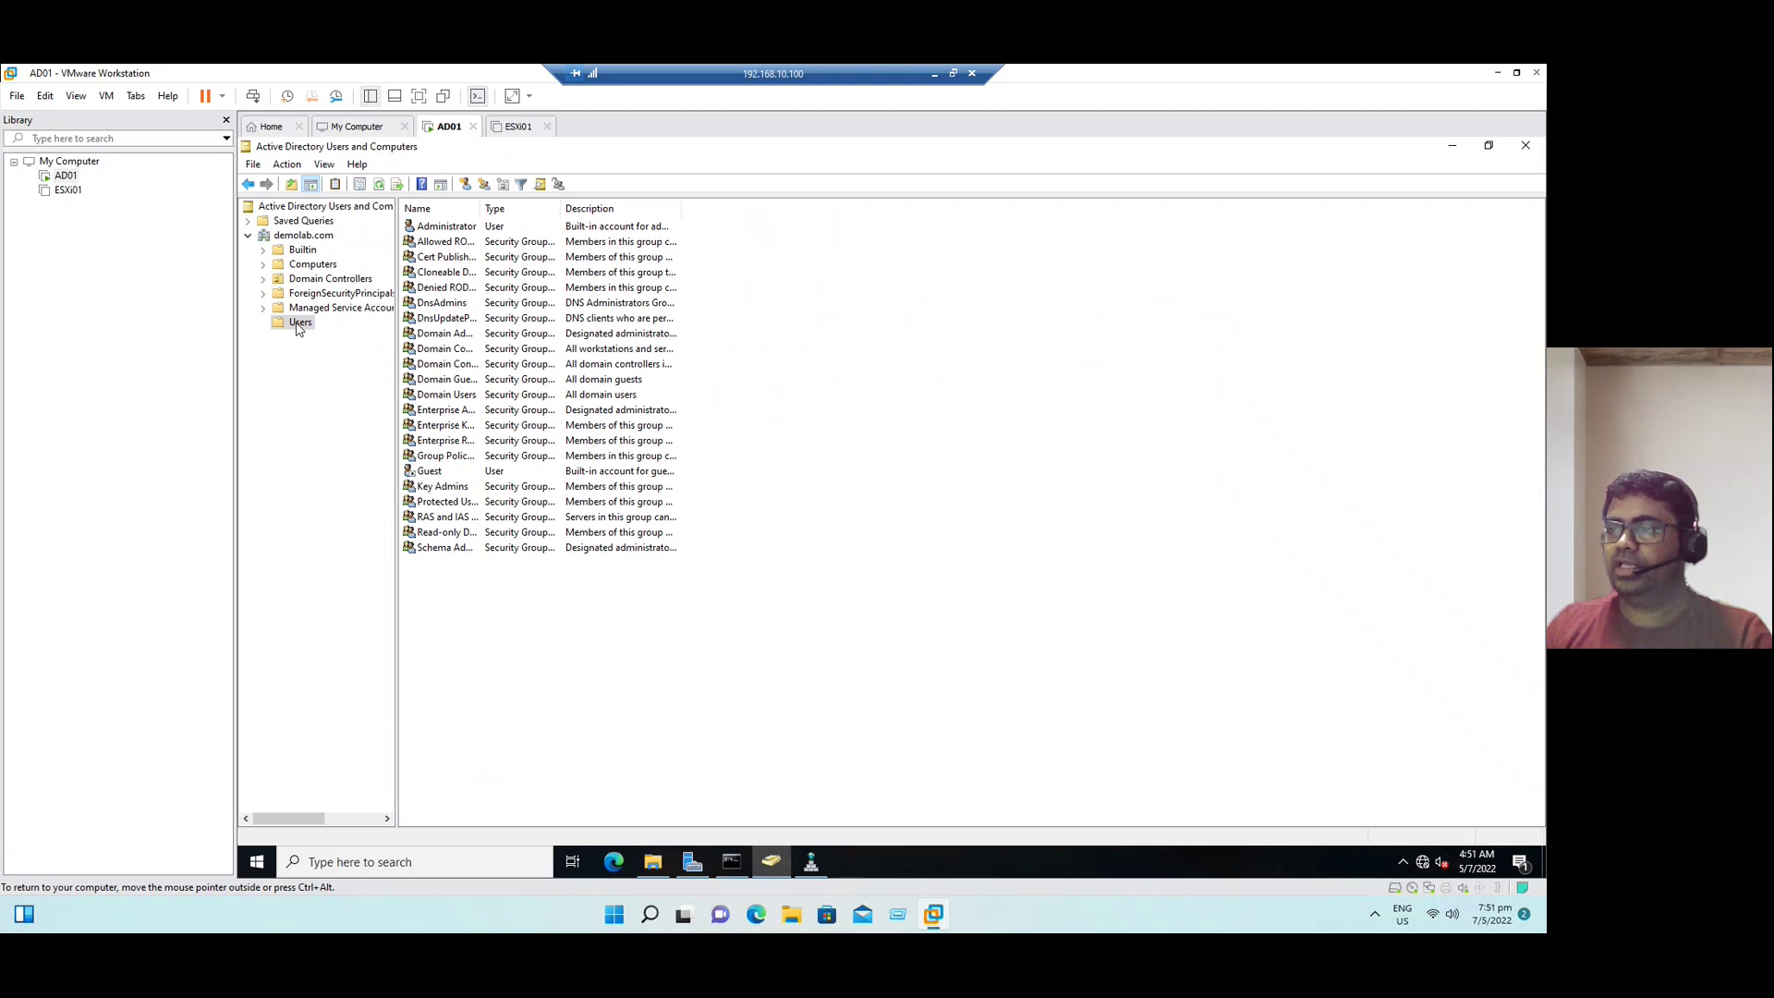
pyautogui.rightClick(298, 327)
pyautogui.moveTo(337, 374)
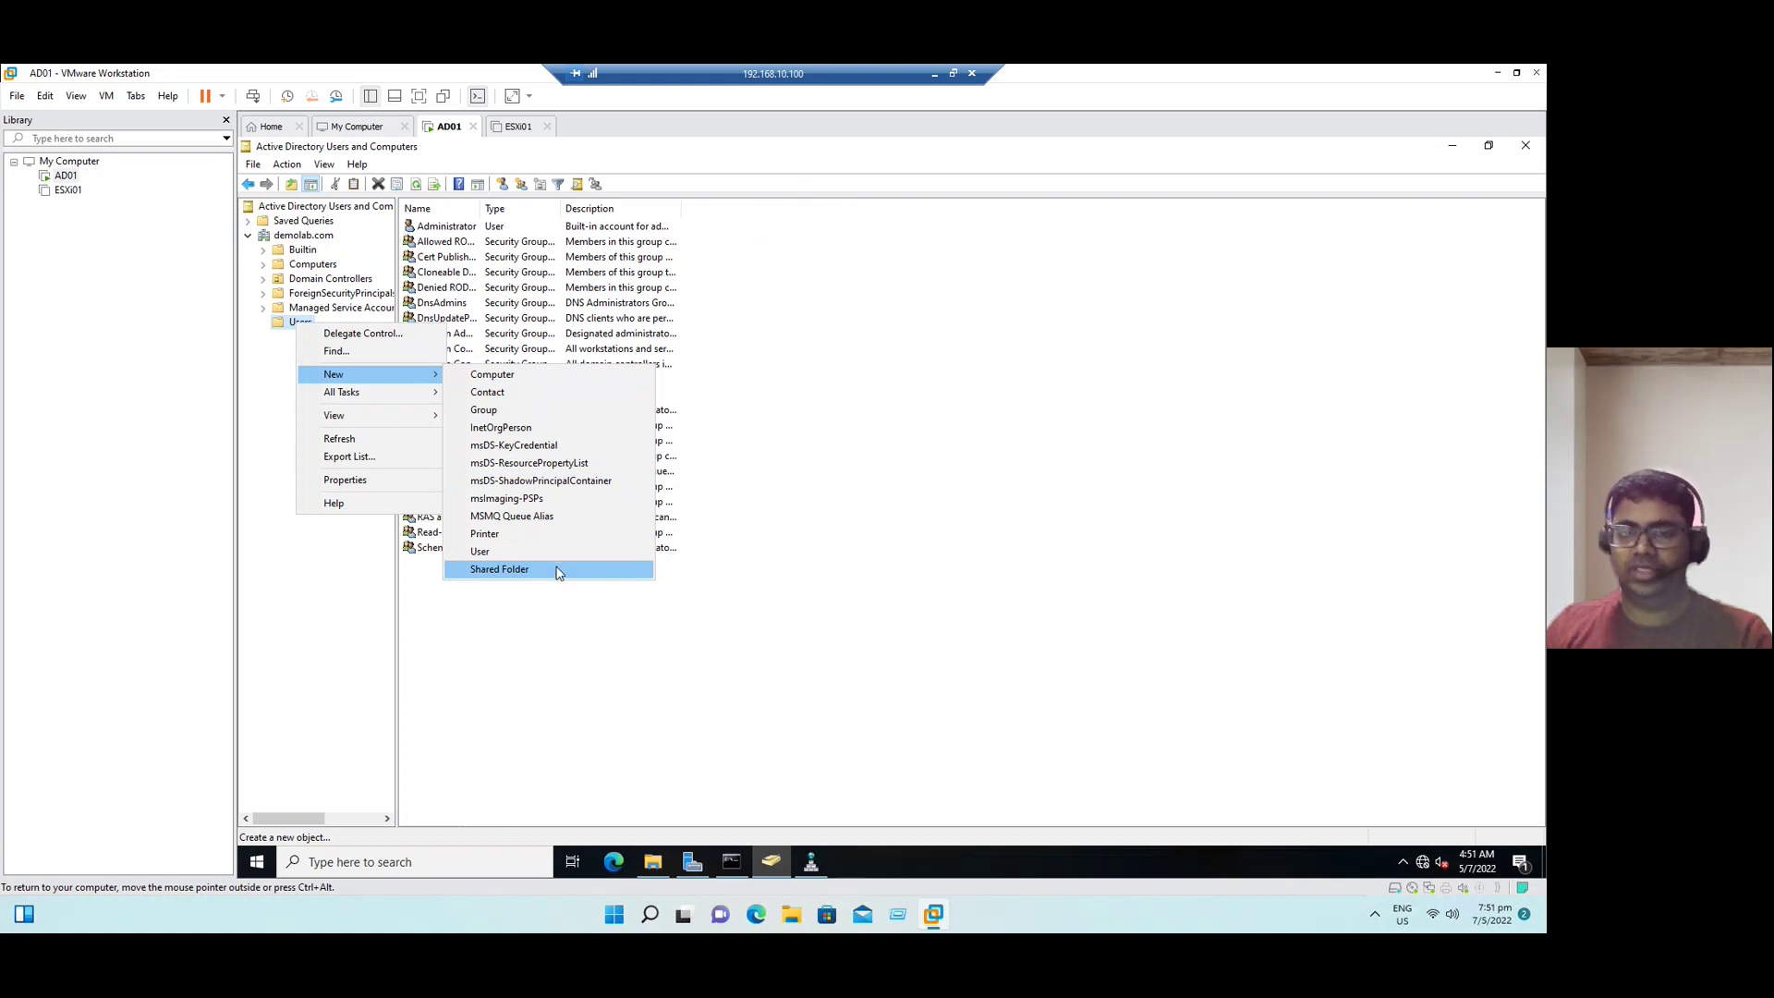
pyautogui.click(979, 575)
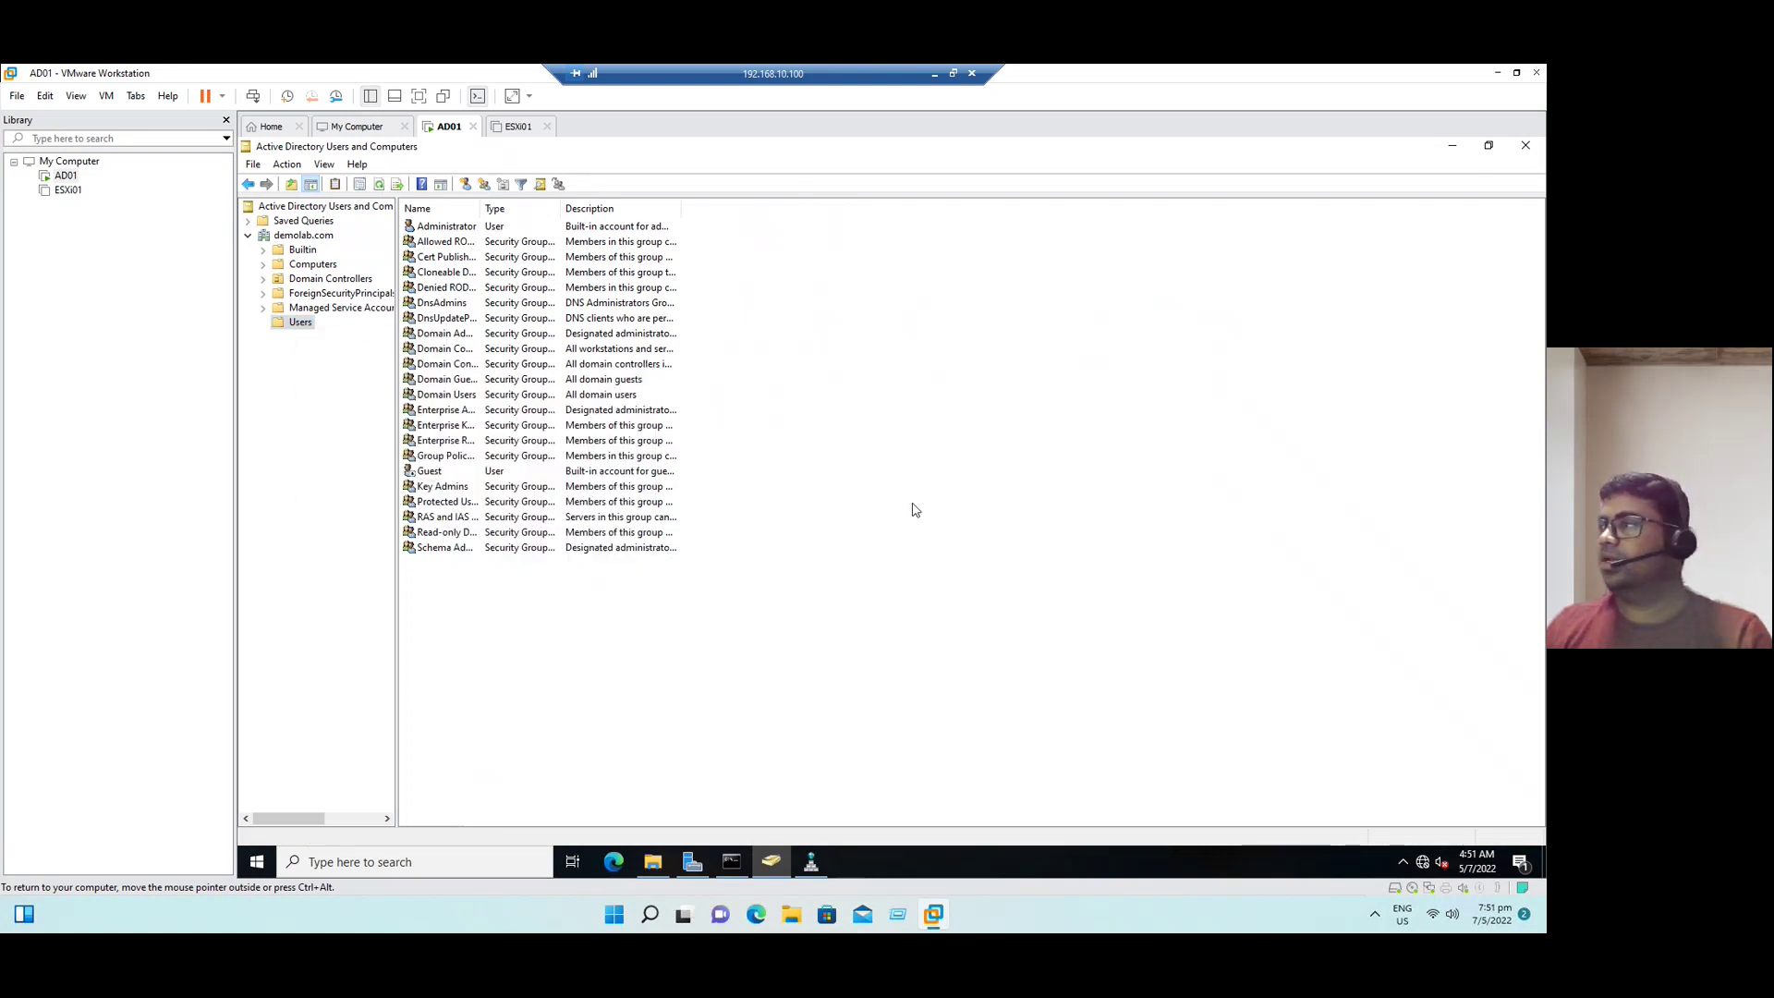
# Step: Alt+Tab through the open consoles to wrap up the demonstration
pyautogui.hotkey('alt', 'Tab')
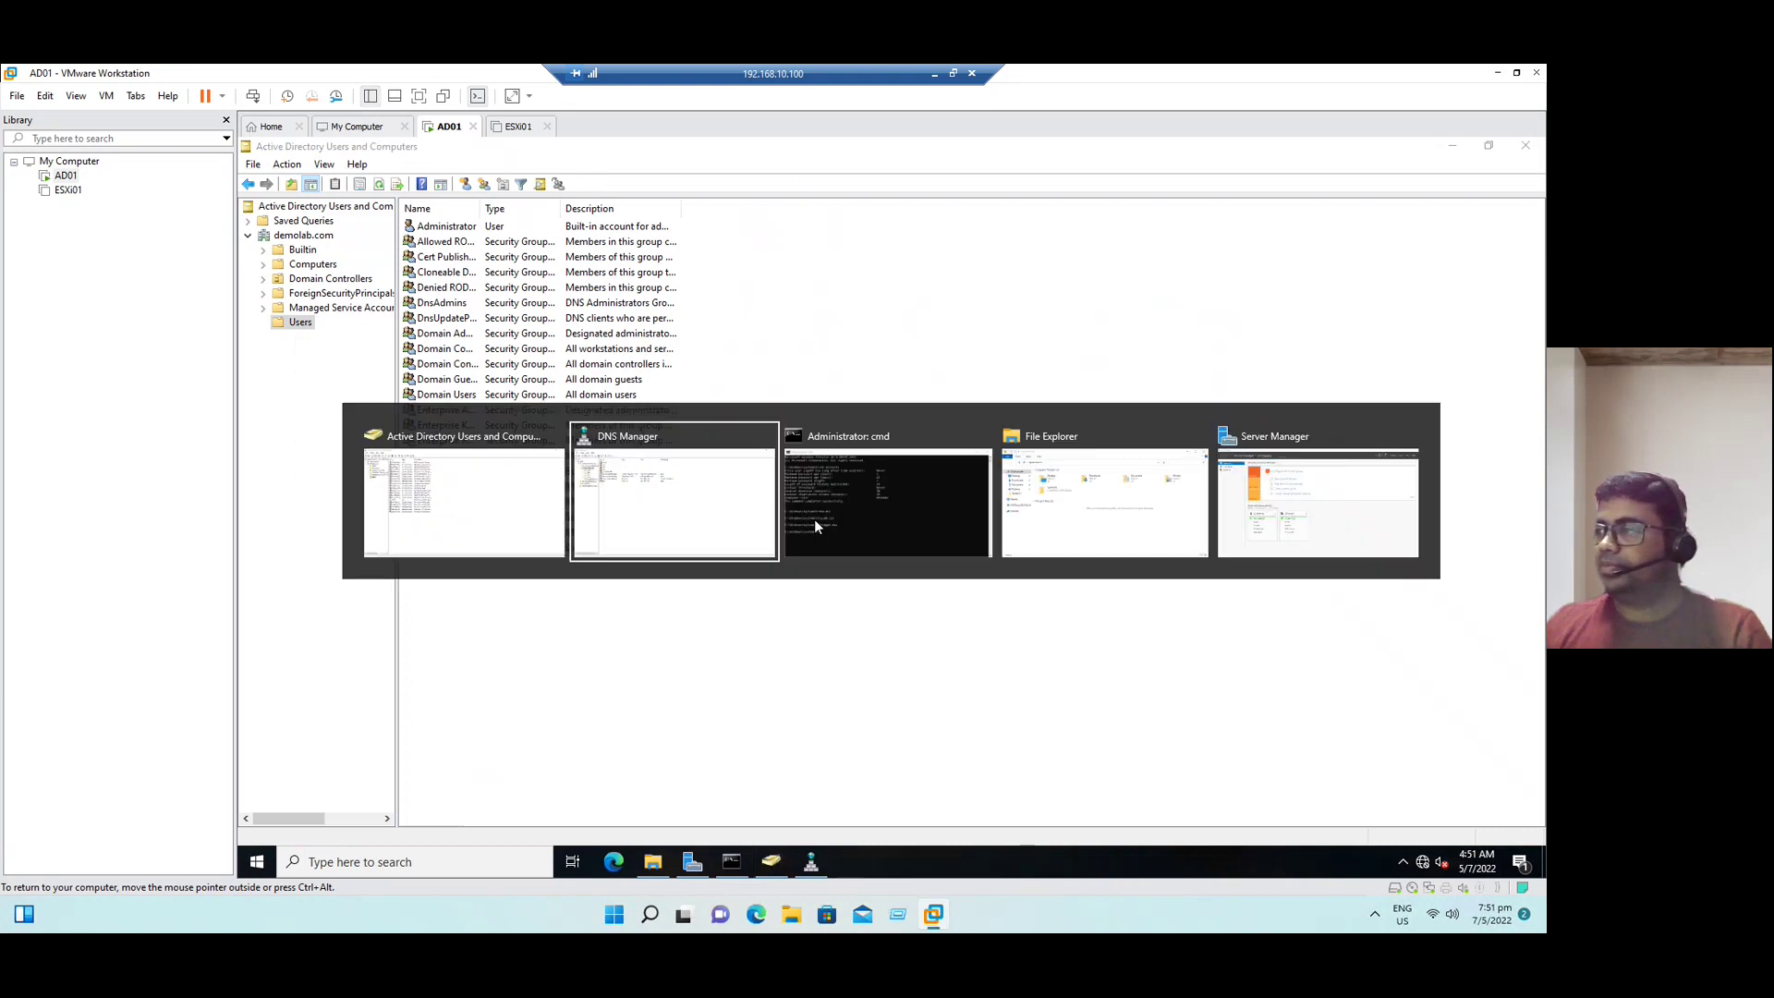